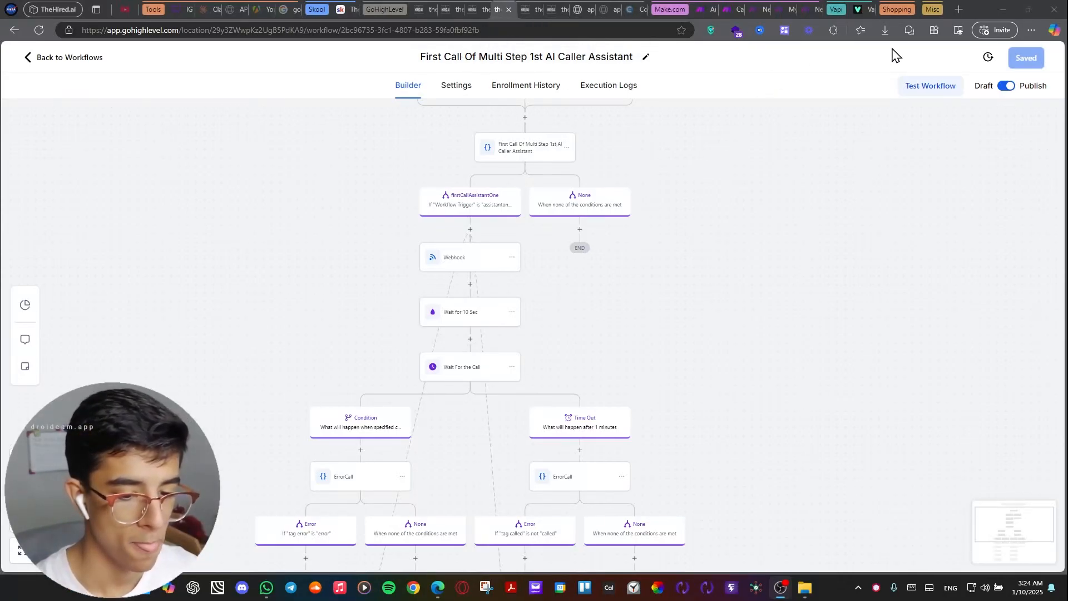
Open the thehired.ai website in a new tab, and bring up the free-access lead form.
{"action": "left_click", "coordinate": [960, 9]}
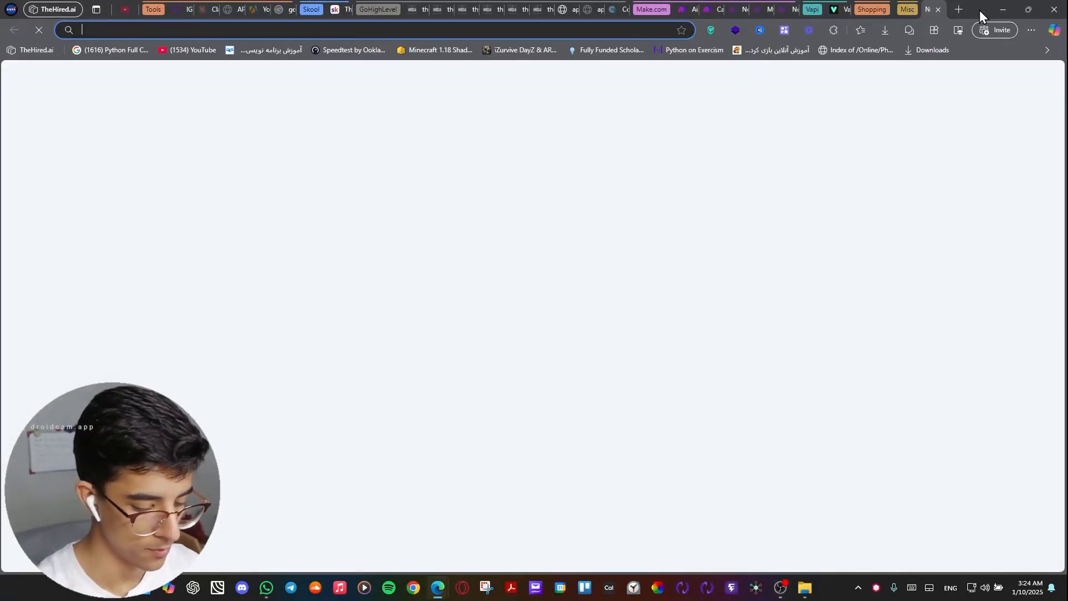
{"action": "type", "text": "thehire"}
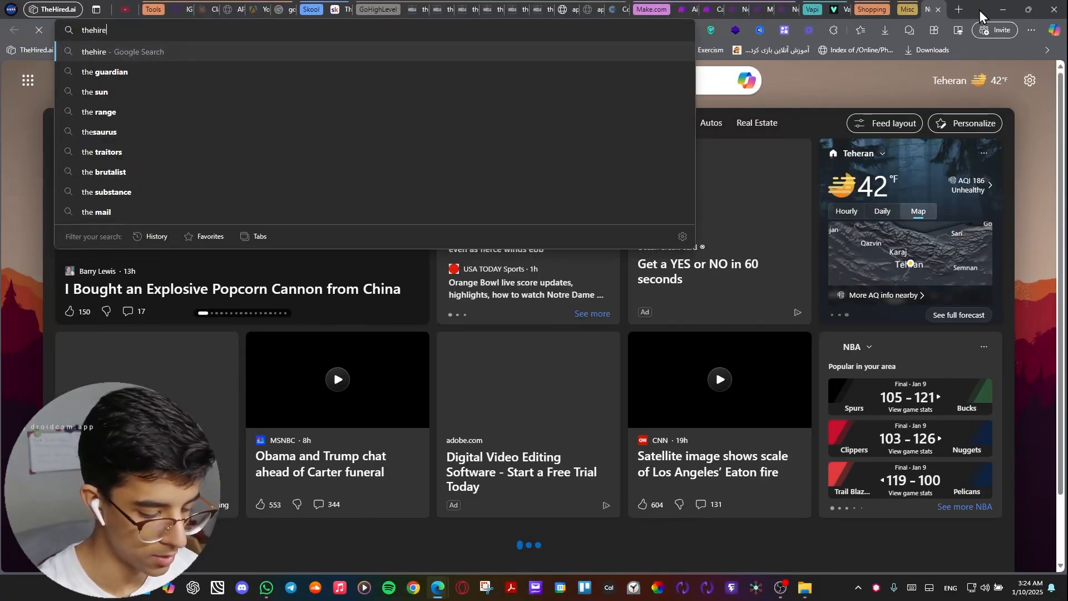
{"action": "type", "text": "d.ai"}
{"action": "key", "text": "Return"}
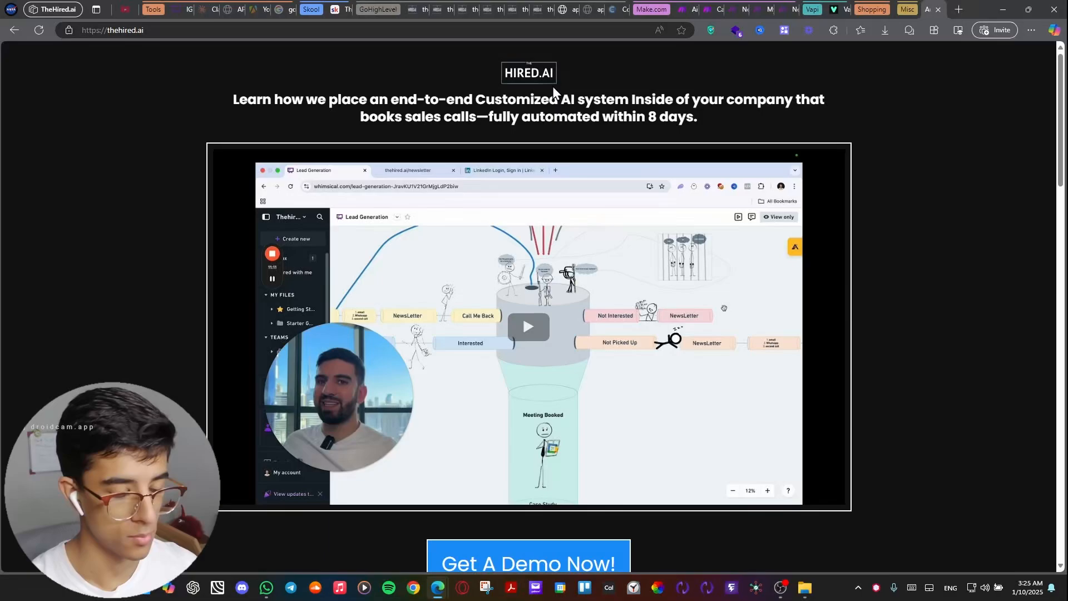
{"action": "left_click", "coordinate": [567, 10]}
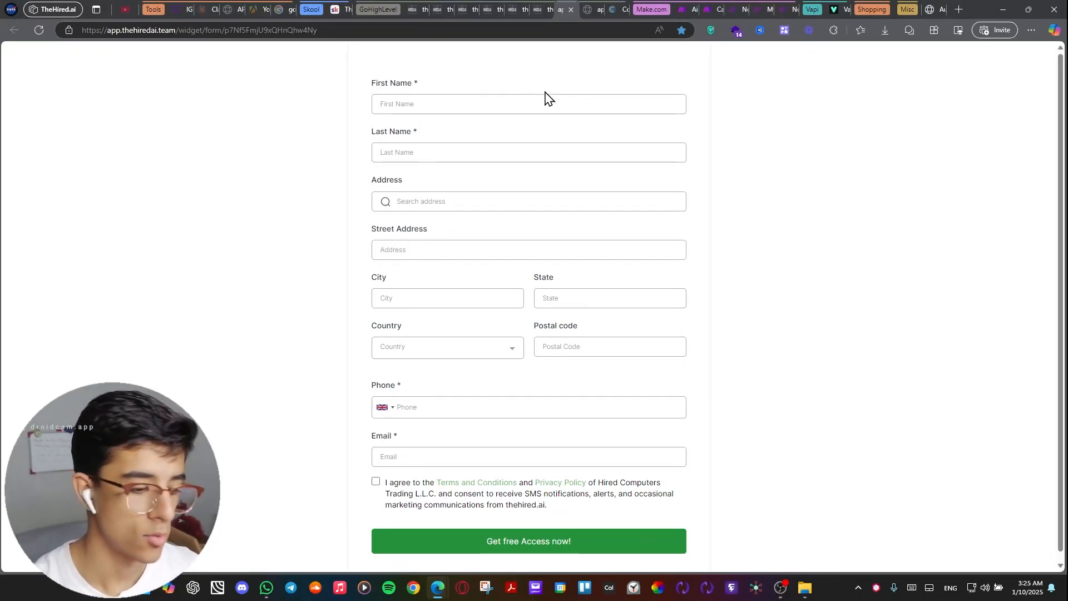
{"action": "left_click", "coordinate": [424, 100]}
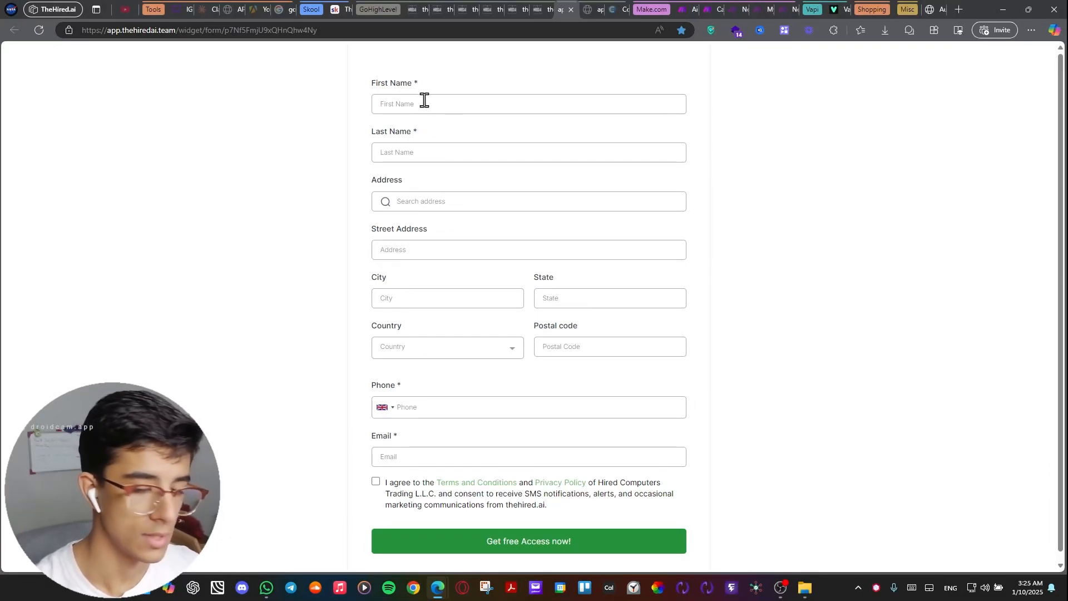
{"action": "scroll", "coordinate": [639, 102], "scroll_direction": "down", "scroll_amount": 1}
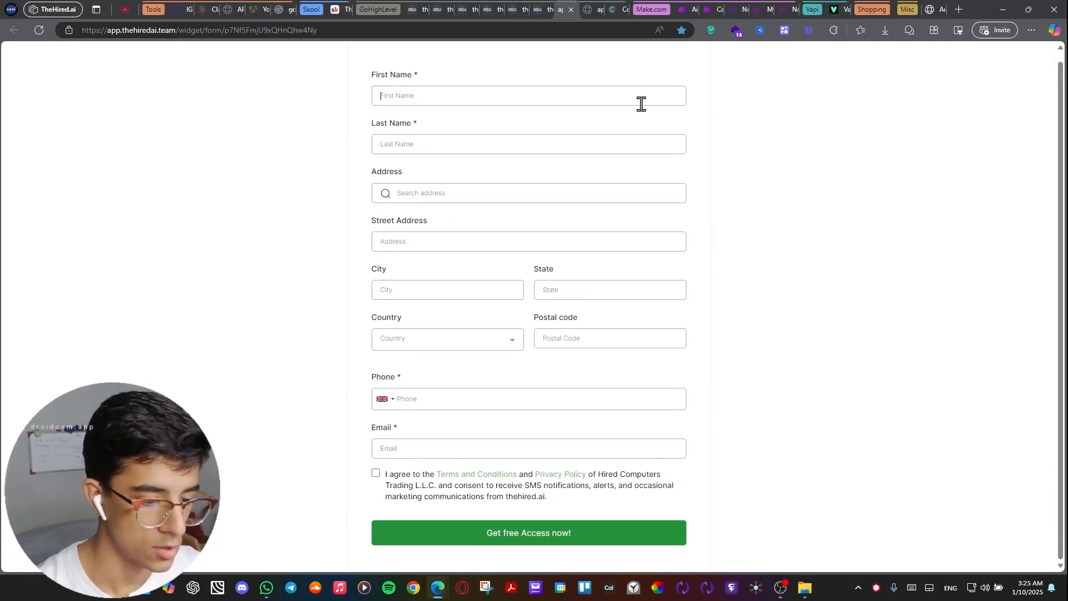
{"action": "scroll", "coordinate": [501, 103], "scroll_direction": "up", "scroll_amount": 1}
{"action": "key", "text": "ctrl+v"}
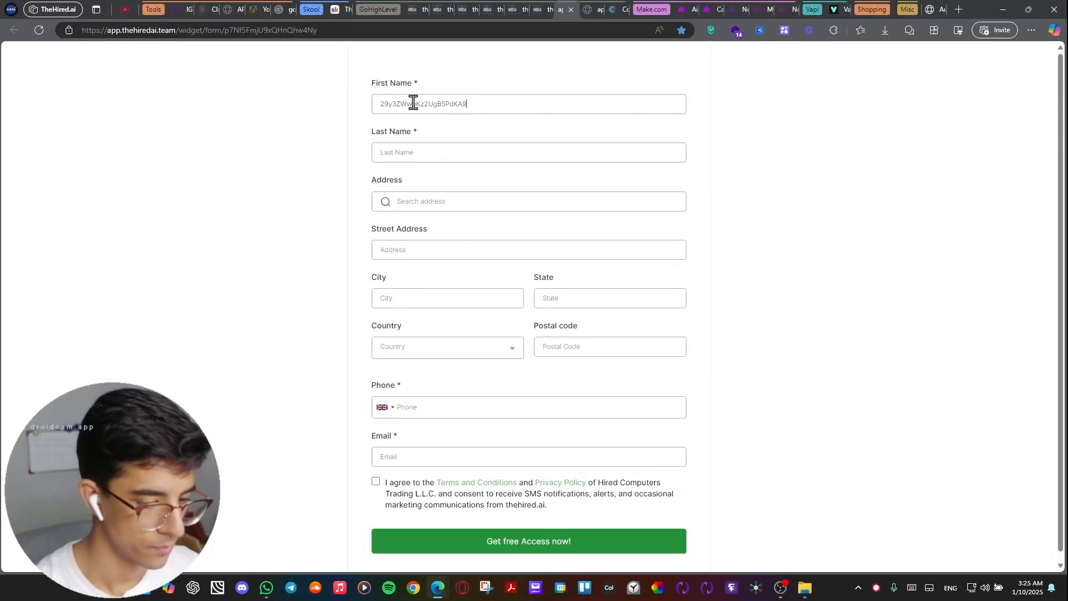
{"action": "key", "text": "ctrl+z"}
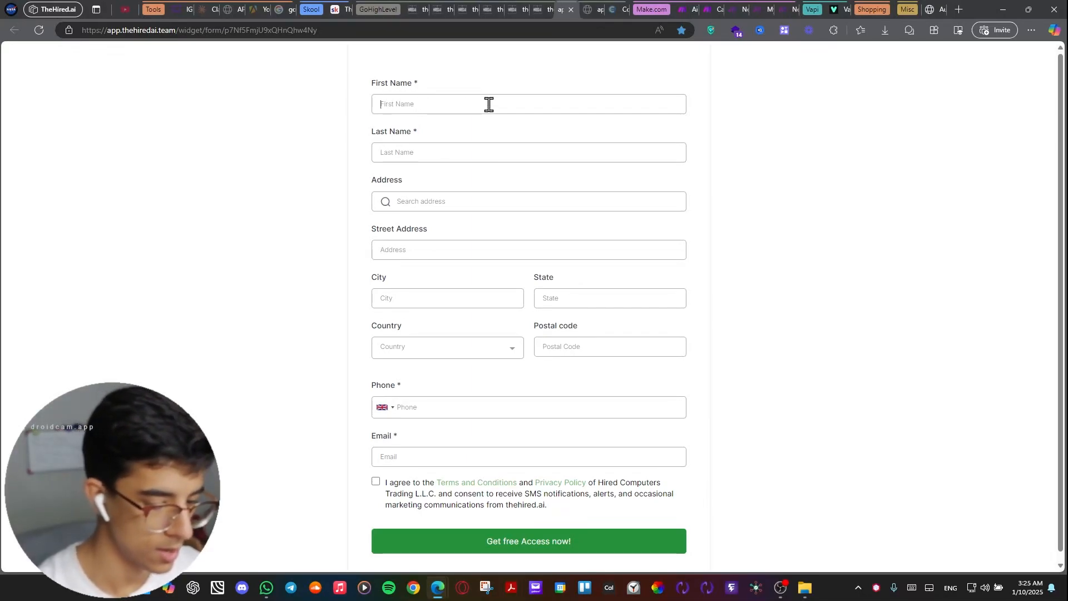
Fill in the last name, phone and email from the saved autofill entry, and enter the contact's first name.
{"action": "left_click", "coordinate": [398, 148]}
{"action": "left_click", "coordinate": [436, 182]}
{"action": "left_click", "coordinate": [413, 108]}
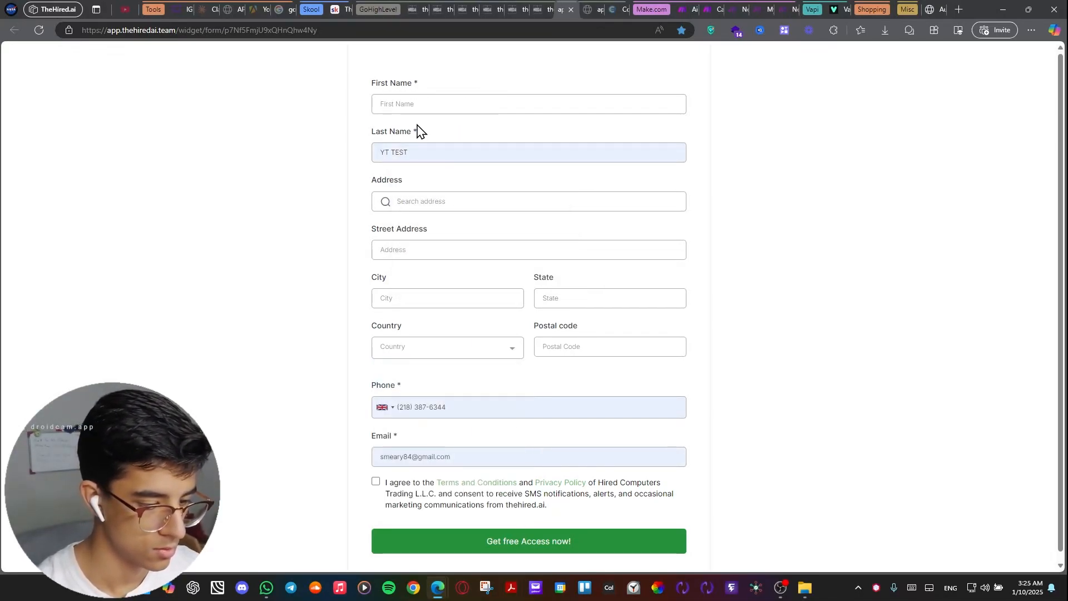
{"action": "type", "text": "sa"}
{"action": "key", "text": "Caps_Lock"}
{"action": "key", "text": "BackSpace"}
{"action": "key", "text": "BackSpace"}
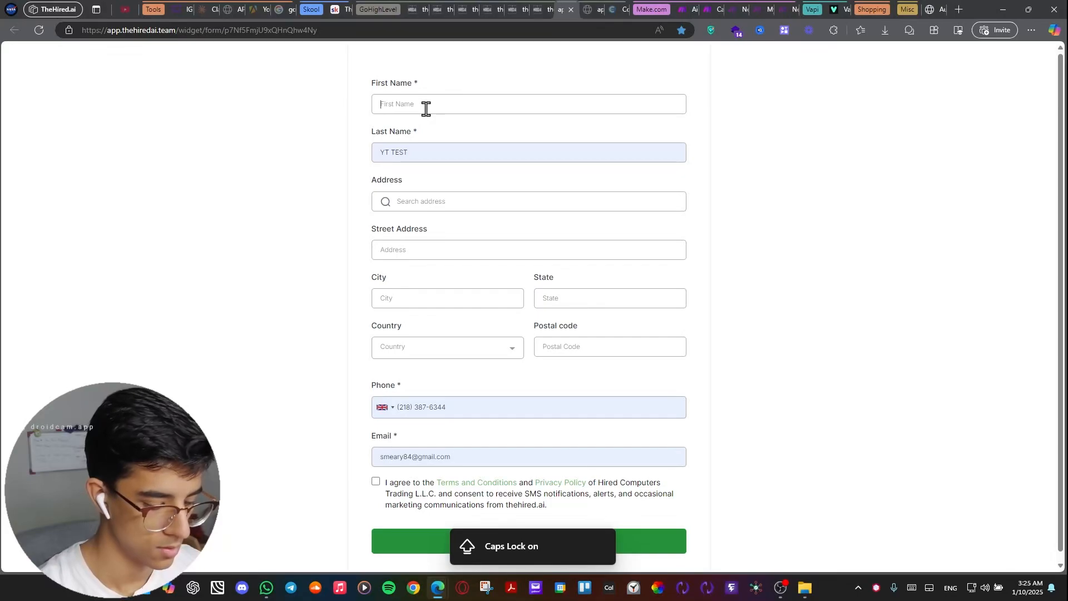
{"action": "type", "text": "S"}
{"action": "key", "text": "BackSpace"}
{"action": "key", "text": "Caps_Lock"}
{"action": "type", "text": "S"}
{"action": "key", "text": "BackSpace"}
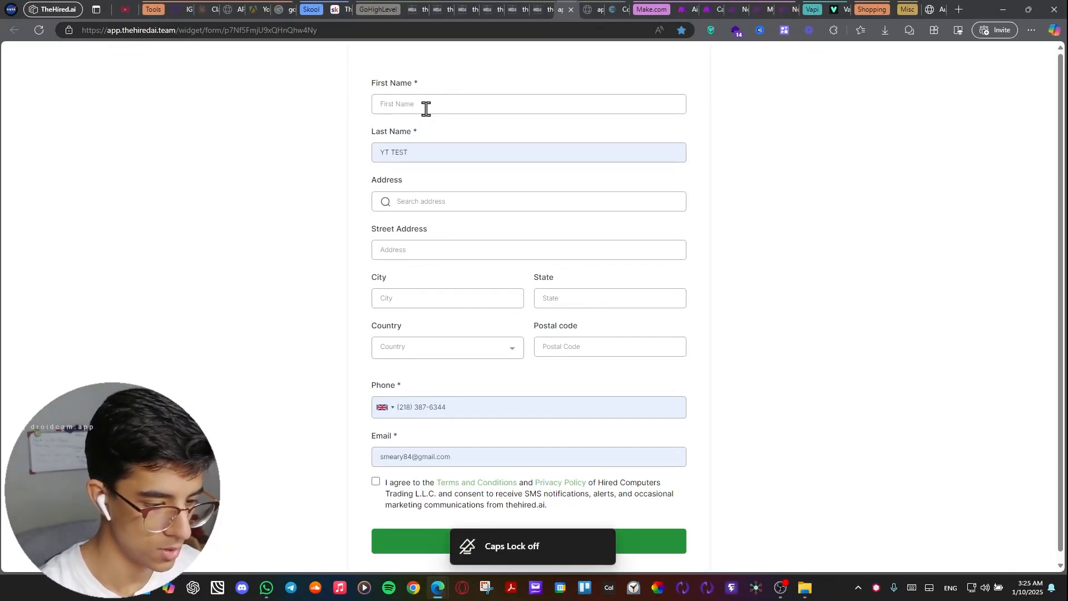
{"action": "type", "text": "Ashkan"}
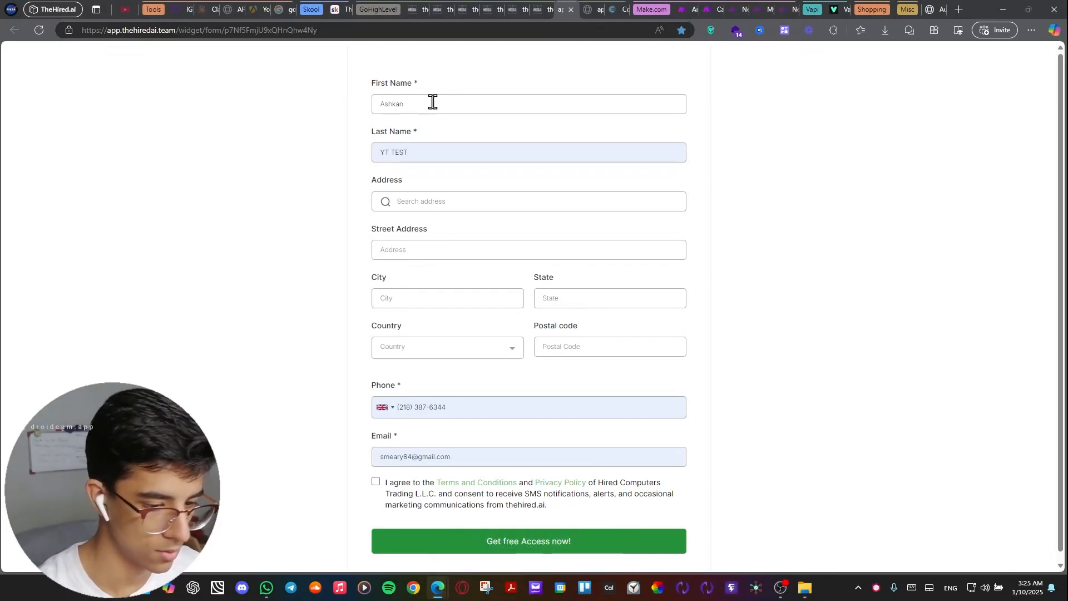
Set the phone country to United States, agree to the terms and submit the form.
{"action": "scroll", "coordinate": [440, 217], "scroll_direction": "down", "scroll_amount": 1}
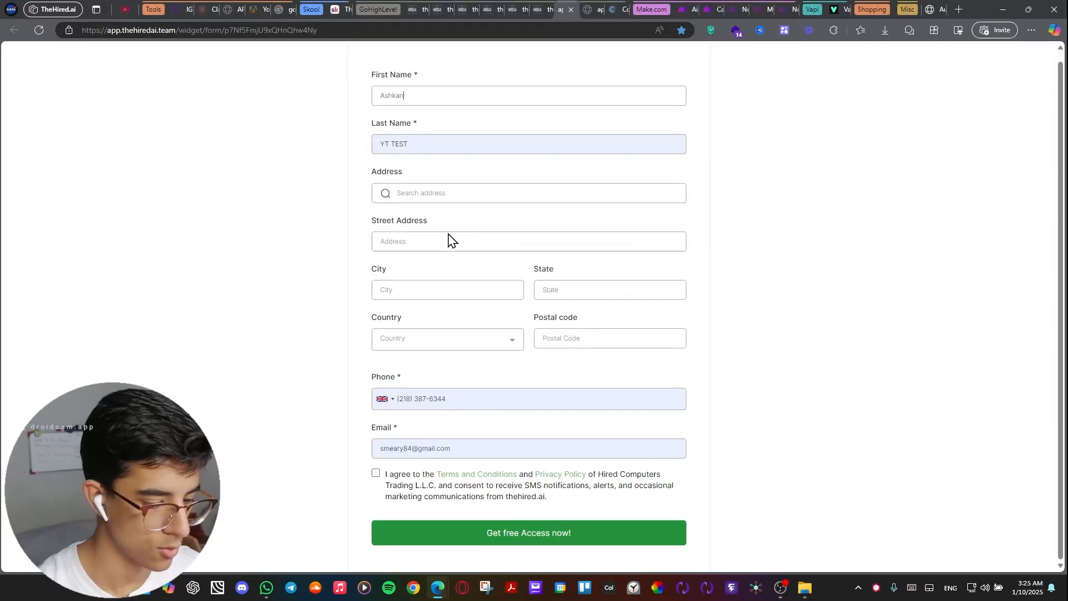
{"action": "left_click", "coordinate": [384, 410]}
{"action": "left_click", "coordinate": [390, 435]}
{"action": "left_click", "coordinate": [376, 474]}
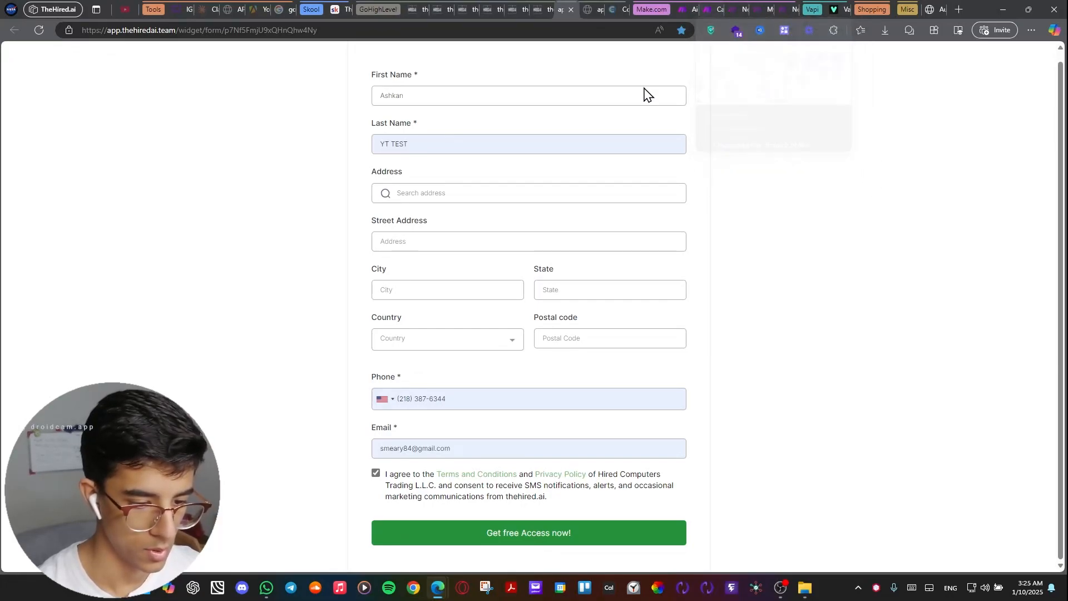
{"action": "left_click", "coordinate": [535, 533]}
Switch to Make and view the Calendar and Ai Caller Transcript scenarios.
{"action": "left_click", "coordinate": [705, 11]}
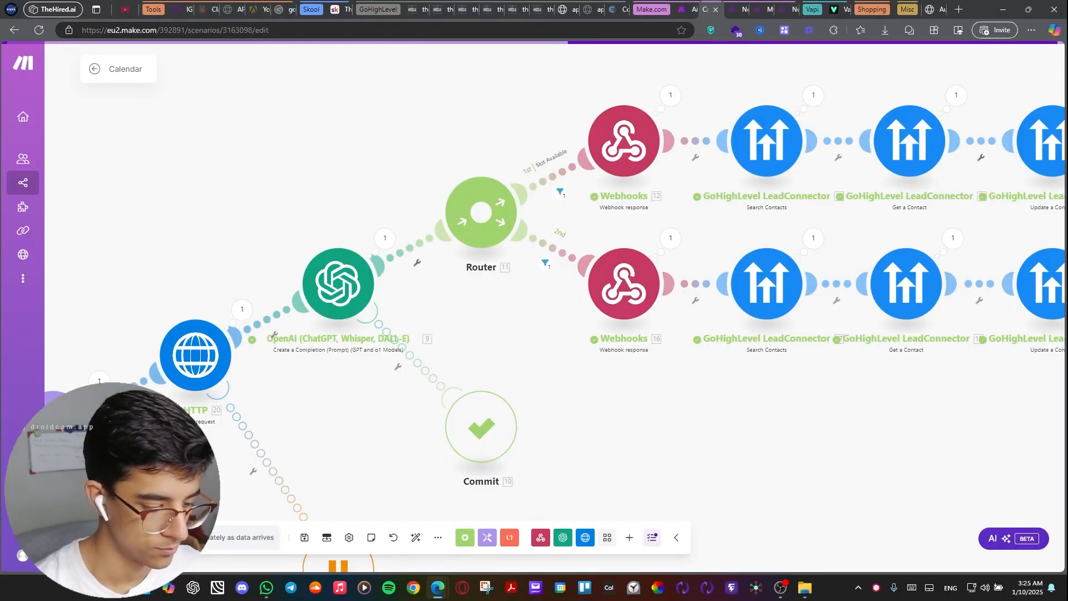
{"action": "left_click", "coordinate": [689, 9]}
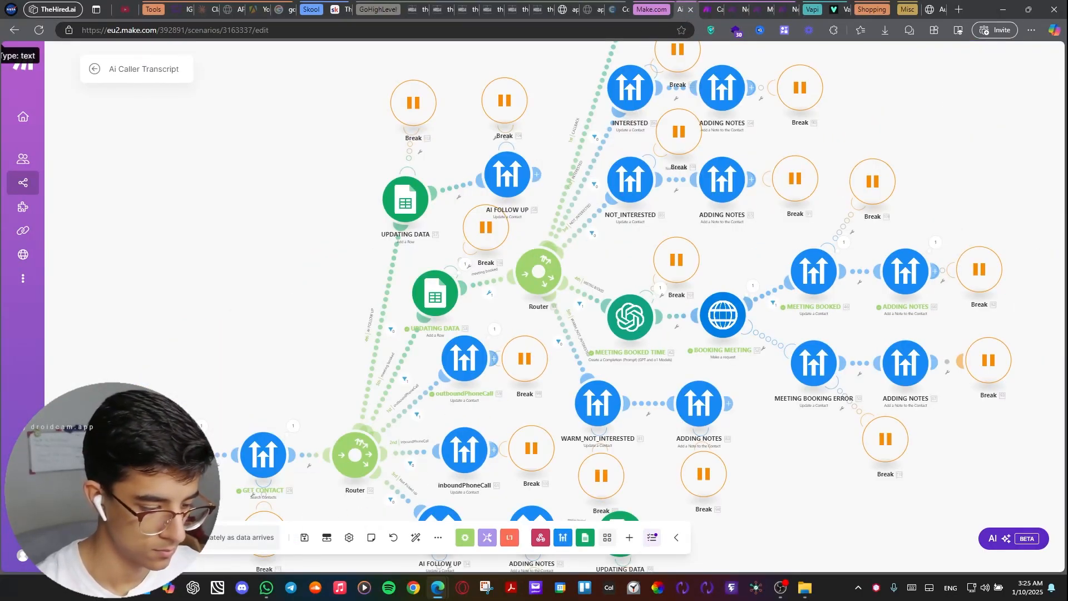
{"action": "left_click", "coordinate": [716, 11]}
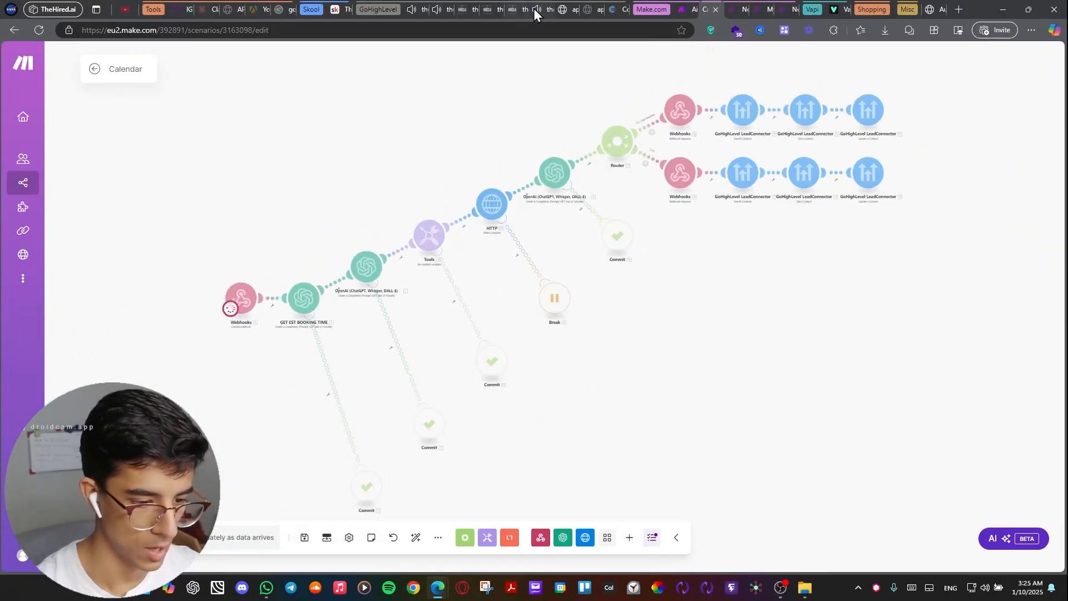
Switch to the GoHighLevel contact record and answer the incoming AI call.
{"action": "mouse_move", "coordinate": [548, 17]}
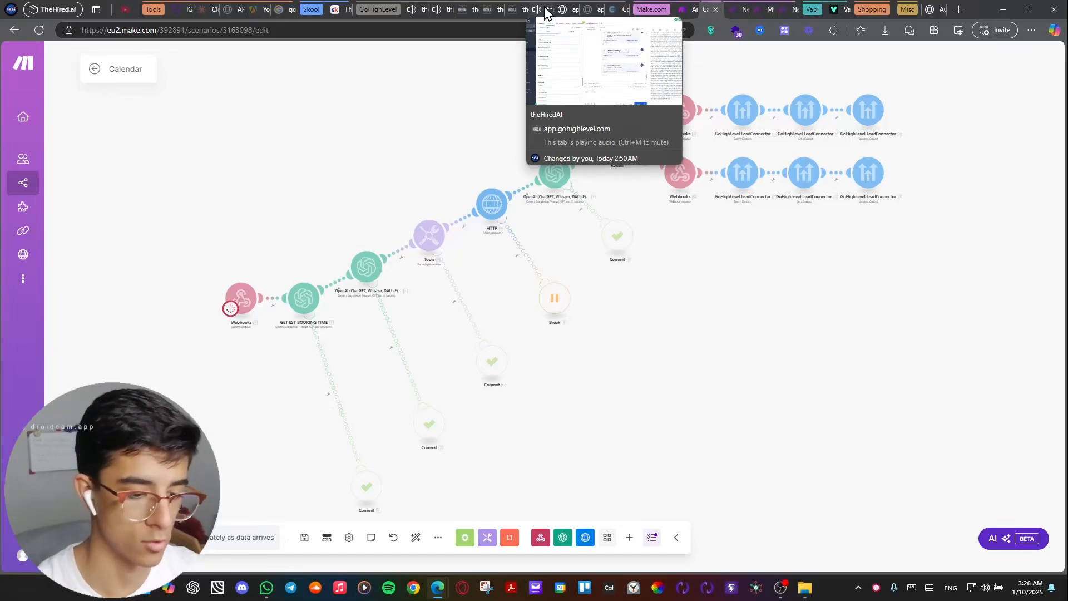
{"action": "left_click", "coordinate": [546, 9]}
{"action": "left_click", "coordinate": [950, 279]}
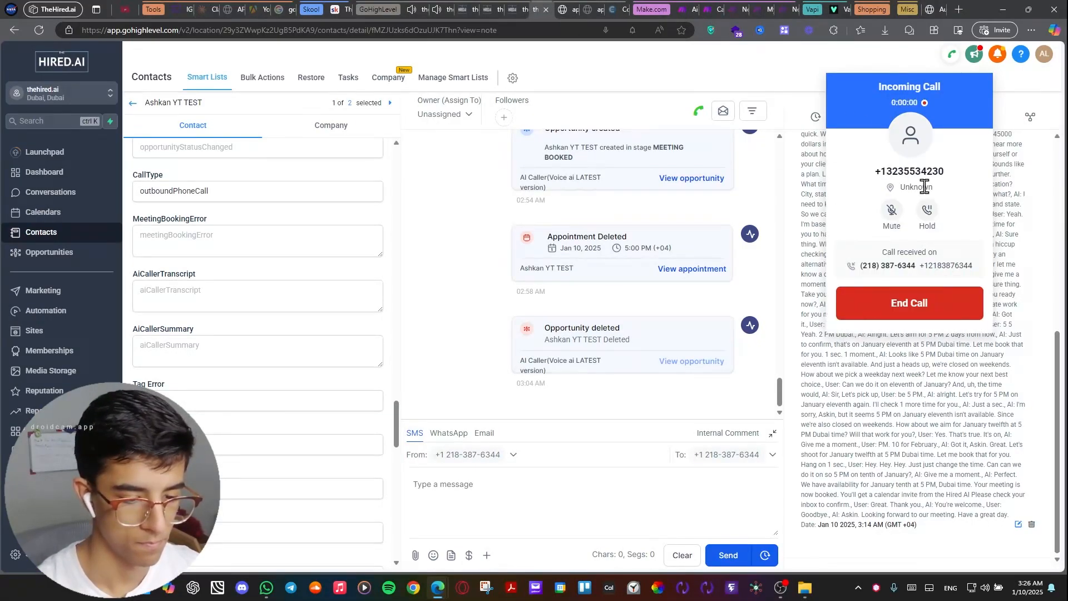
View the New AI caller scenario in Make and TheHired.AI's About page in Skool.
{"action": "left_click", "coordinate": [743, 10]}
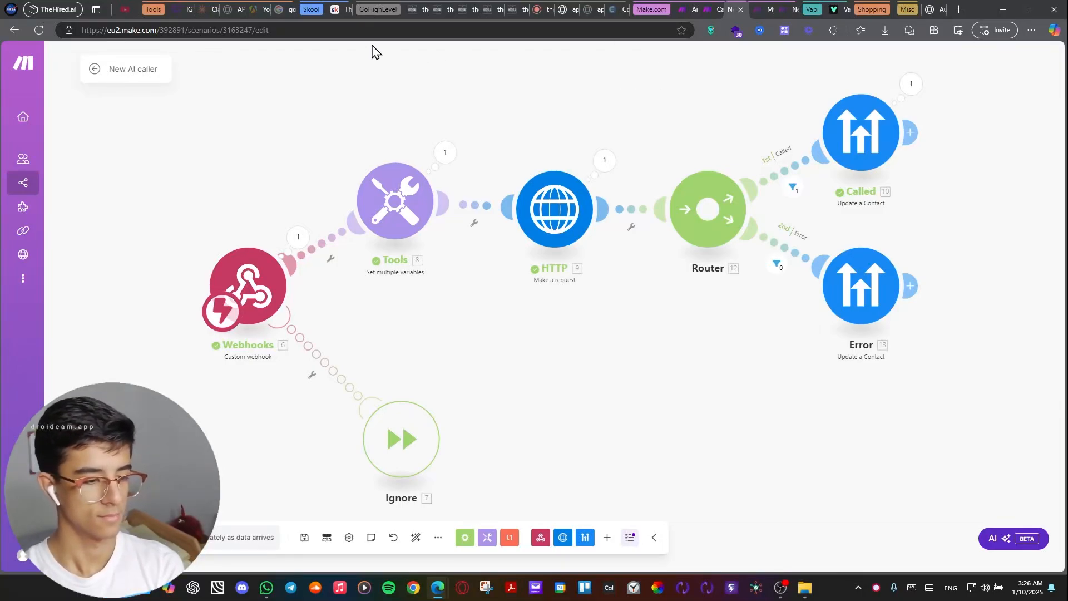
{"action": "left_click", "coordinate": [333, 10]}
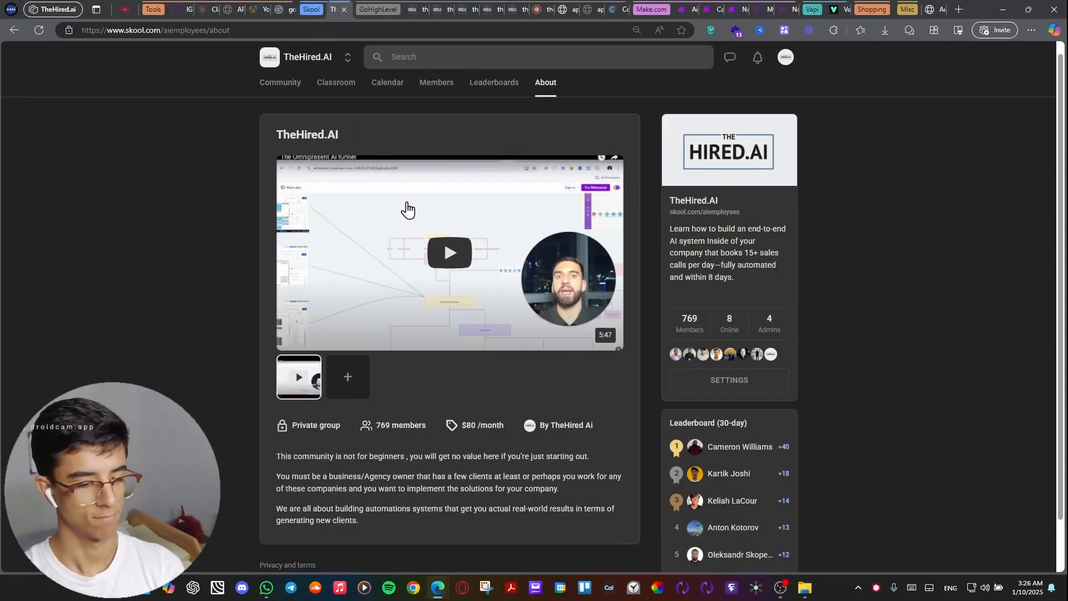
{"action": "scroll", "coordinate": [417, 200], "scroll_direction": "down", "scroll_amount": 1}
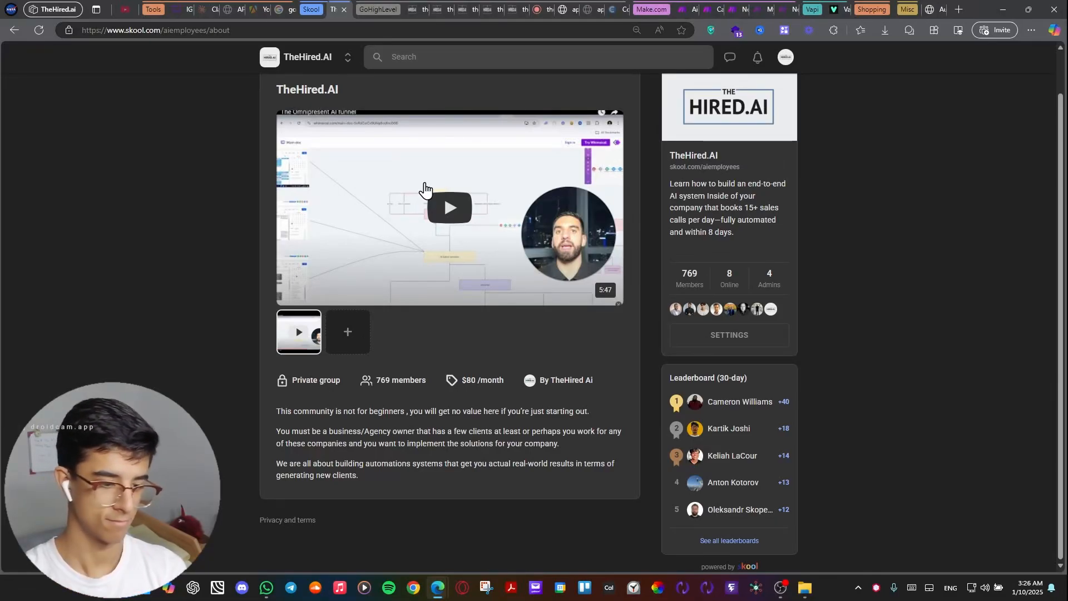
{"action": "scroll", "coordinate": [495, 200], "scroll_direction": "up", "scroll_amount": 1}
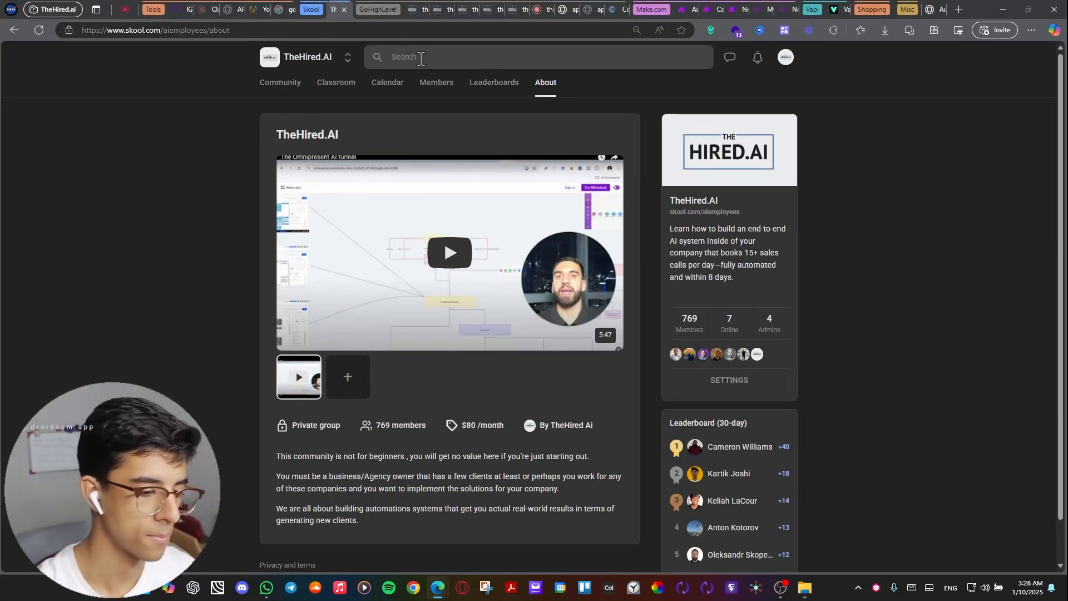
Return to GoHighLevel and reload the weekly calendar for Jan 6 – 12, 2025.
{"action": "left_click", "coordinate": [389, 15]}
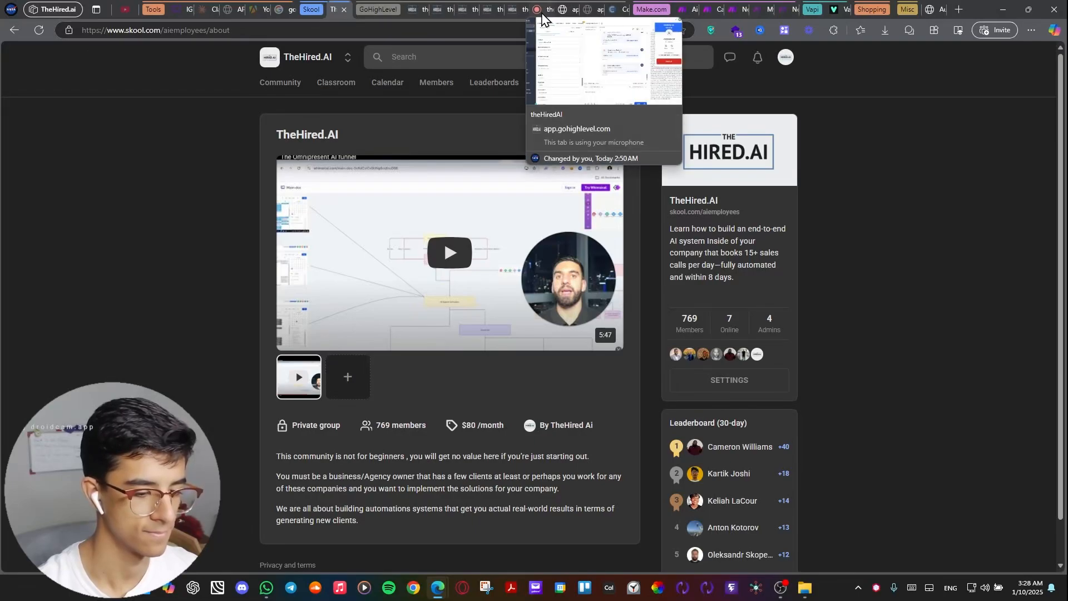
{"action": "left_click", "coordinate": [537, 10]}
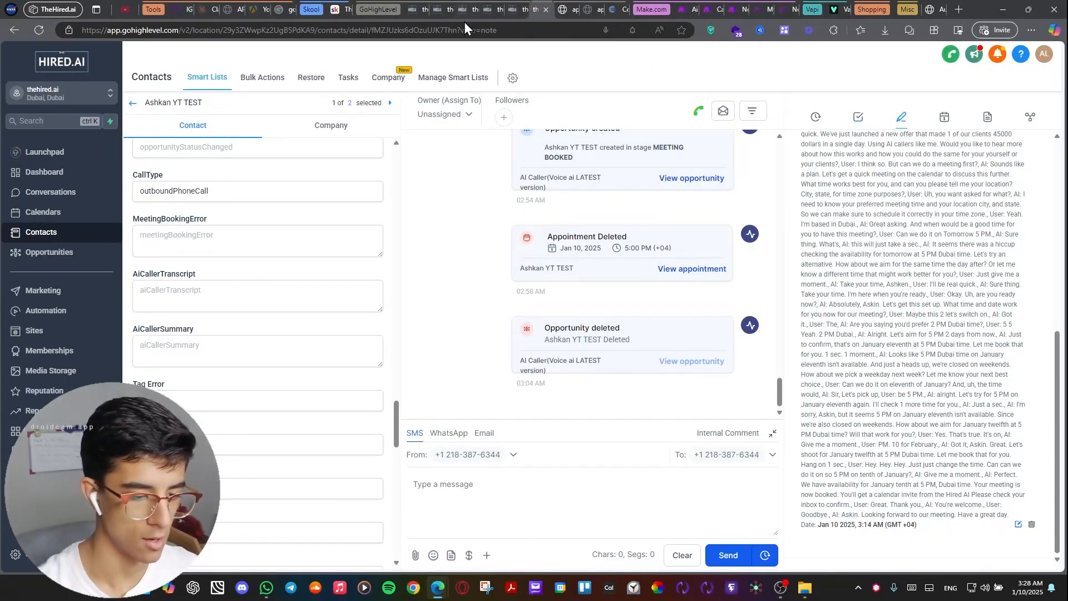
{"action": "left_click", "coordinate": [413, 12]}
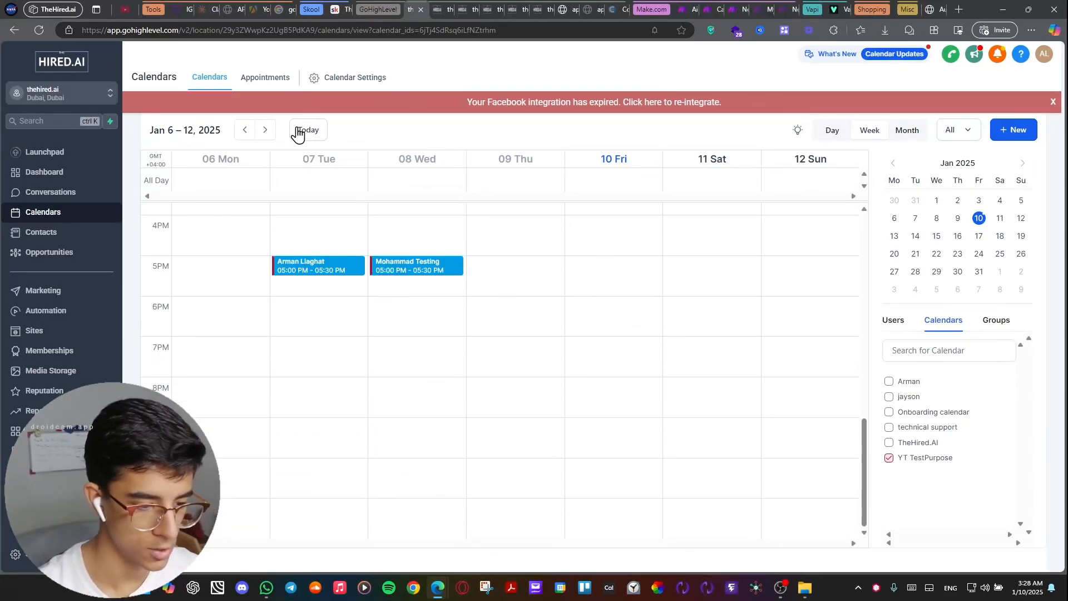
{"action": "left_click", "coordinate": [243, 83]}
{"action": "left_click", "coordinate": [210, 87]}
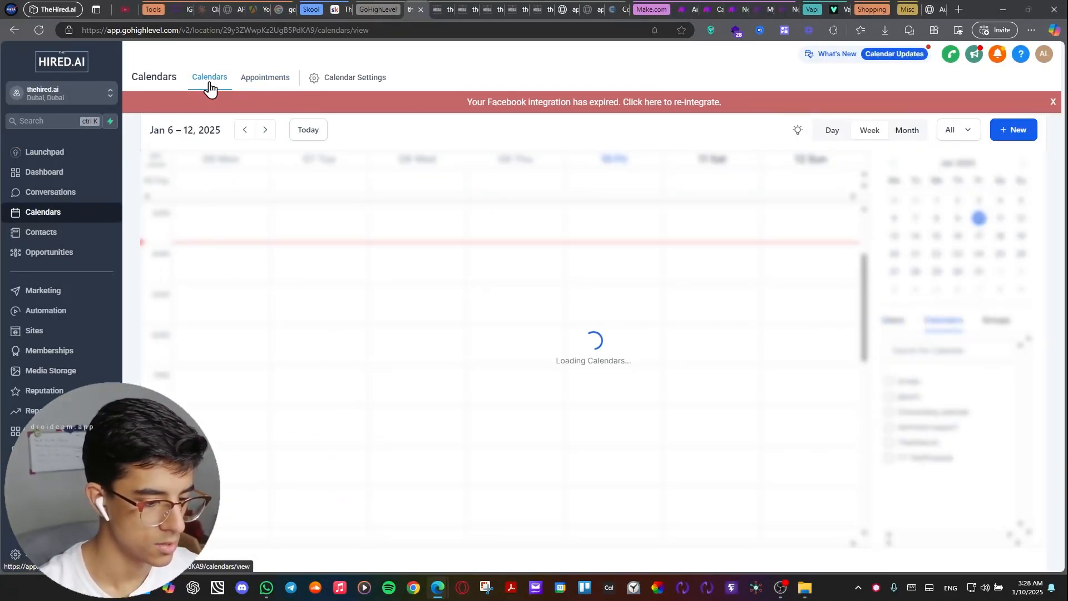
{"action": "scroll", "coordinate": [557, 250], "scroll_direction": "down", "scroll_amount": 9}
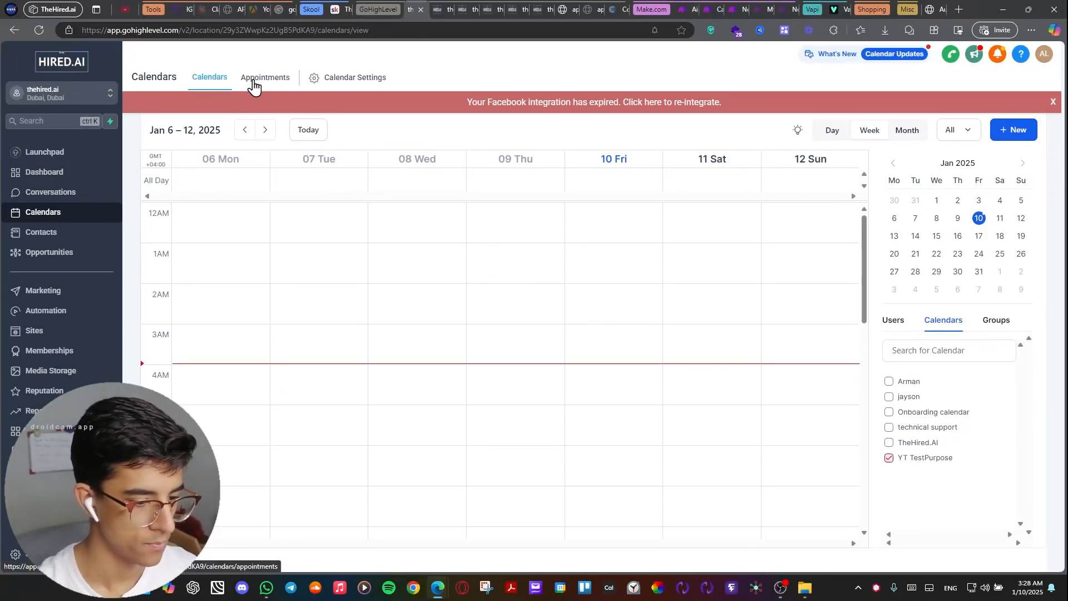
Refresh the weekly calendar again and check it for the newly booked meeting.
{"action": "left_click", "coordinate": [253, 83]}
{"action": "left_click", "coordinate": [221, 77]}
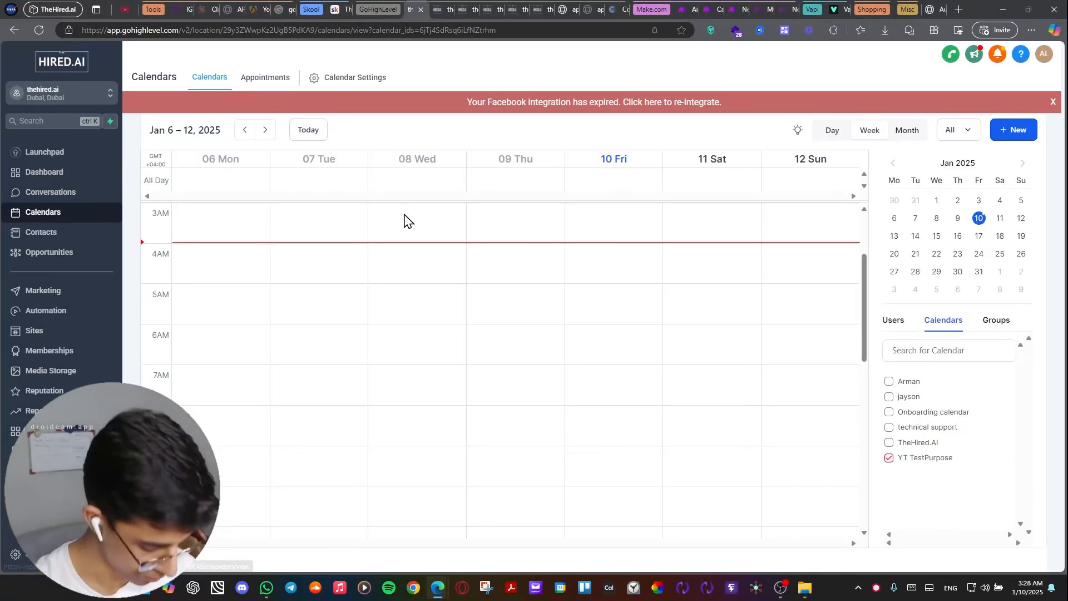
{"action": "scroll", "coordinate": [622, 240], "scroll_direction": "down", "scroll_amount": 9}
{"action": "scroll", "coordinate": [672, 358], "scroll_direction": "up", "scroll_amount": 4}
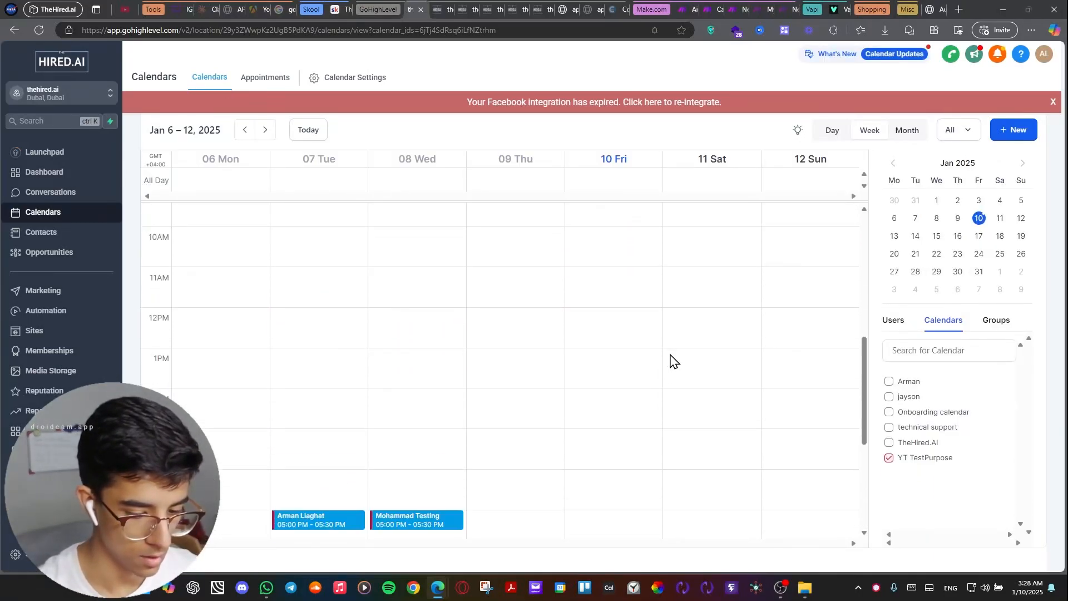
{"action": "left_click", "coordinate": [269, 78]}
{"action": "left_click", "coordinate": [221, 81]}
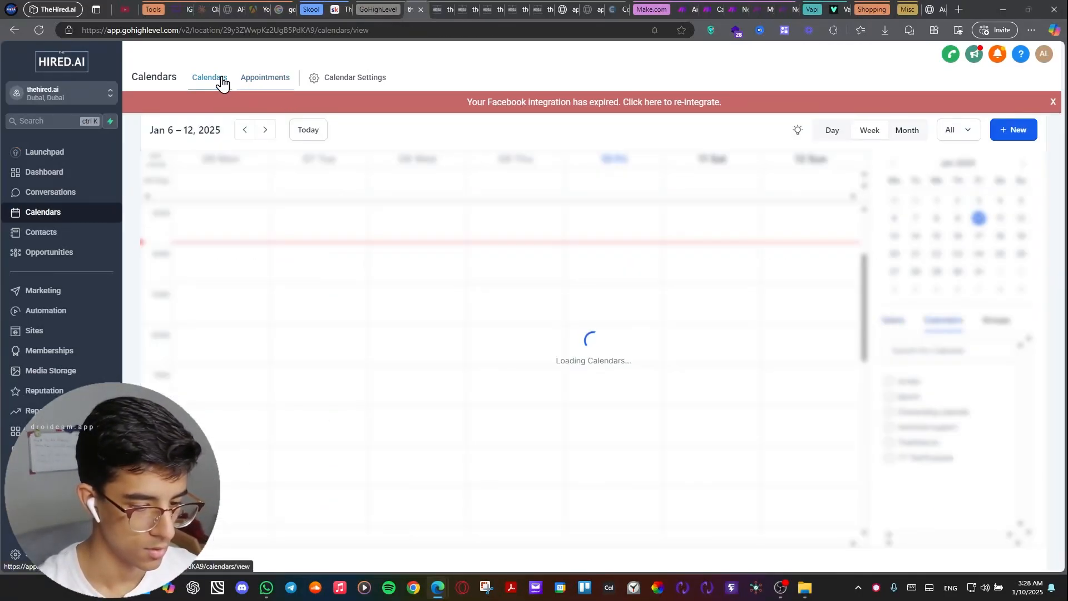
Examine the appointment on Friday, January 10, including its contact and time slot.
{"action": "scroll", "coordinate": [639, 284], "scroll_direction": "down", "scroll_amount": 10}
{"action": "scroll", "coordinate": [634, 301], "scroll_direction": "up", "scroll_amount": 3}
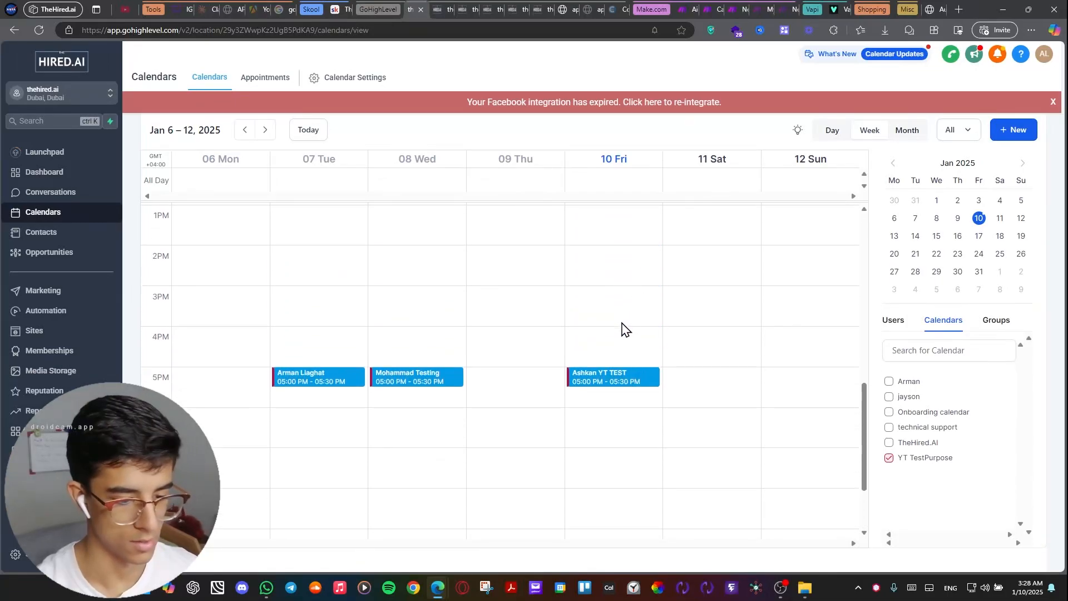
{"action": "scroll", "coordinate": [612, 378], "scroll_direction": "up", "scroll_amount": 3}
{"action": "scroll", "coordinate": [611, 375], "scroll_direction": "down", "scroll_amount": 1}
{"action": "scroll", "coordinate": [607, 370], "scroll_direction": "up", "scroll_amount": 3}
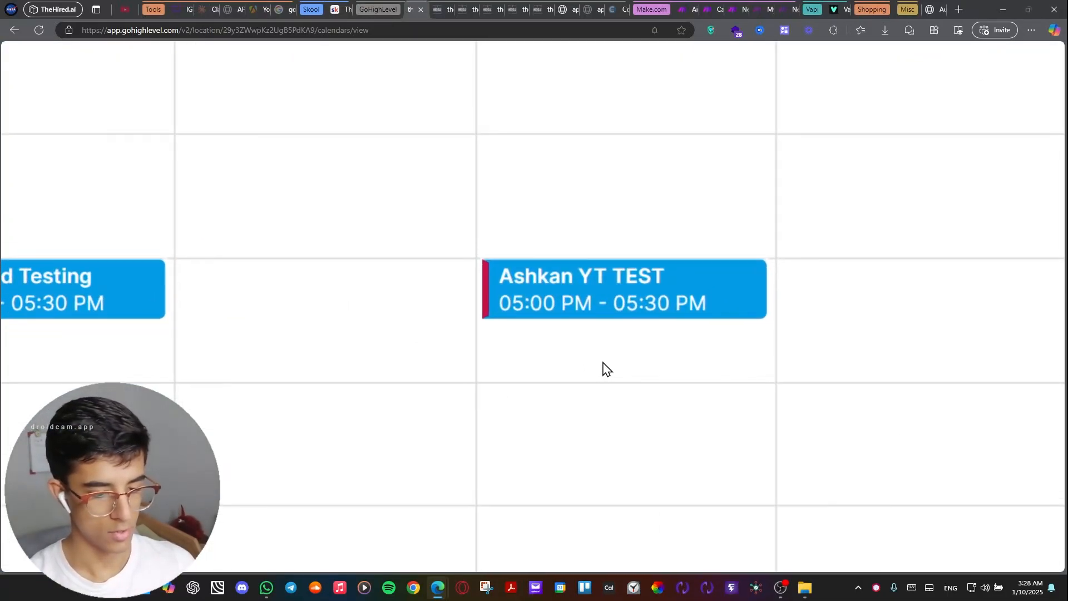
{"action": "scroll", "coordinate": [606, 370], "scroll_direction": "right", "scroll_amount": 3}
{"action": "mouse_move", "coordinate": [435, 305]}
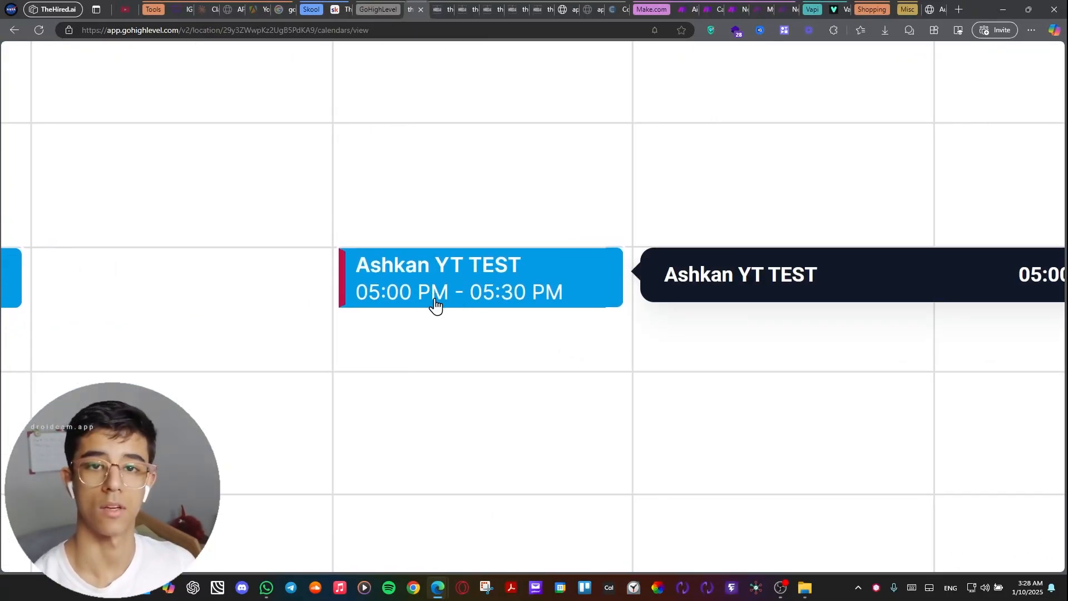
{"action": "scroll", "coordinate": [435, 305], "scroll_direction": "down", "scroll_amount": 3}
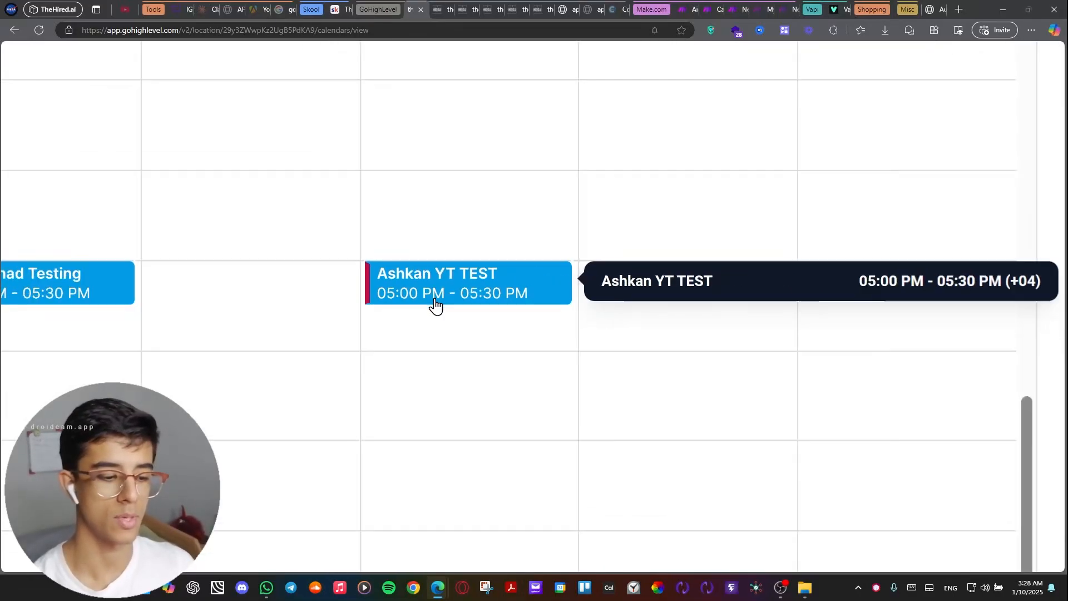
Compare Friday's 05:00 PM – 05:30 PM booking with the other appointments in the week of Jan 6 – 12, 2025.
{"action": "scroll", "coordinate": [436, 305], "scroll_direction": "down", "scroll_amount": 3}
{"action": "scroll", "coordinate": [436, 305], "scroll_direction": "up", "scroll_amount": 2}
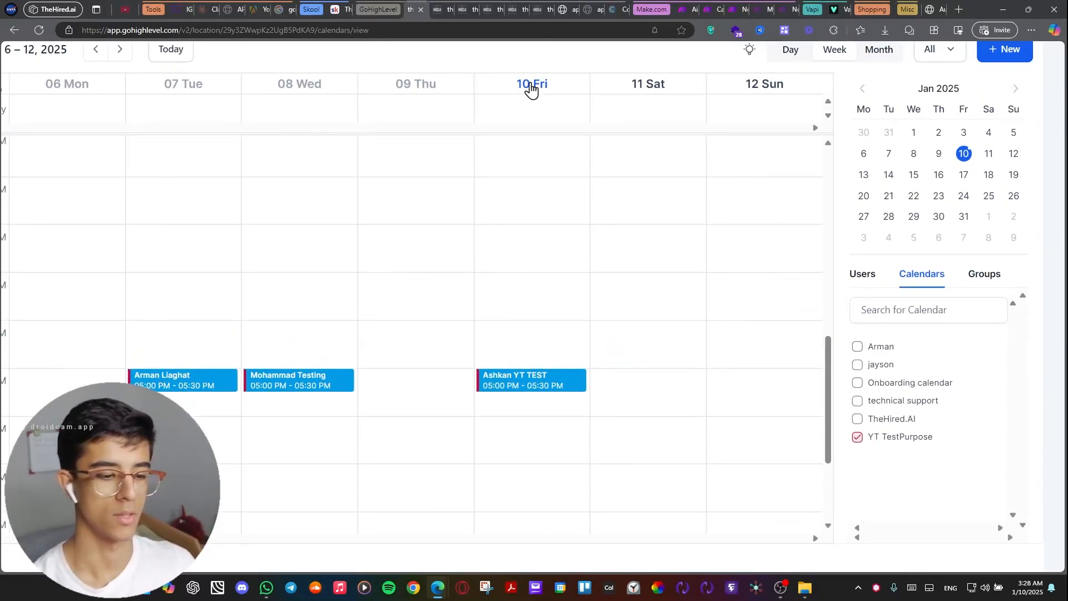
{"action": "scroll", "coordinate": [516, 88], "scroll_direction": "down", "scroll_amount": 3}
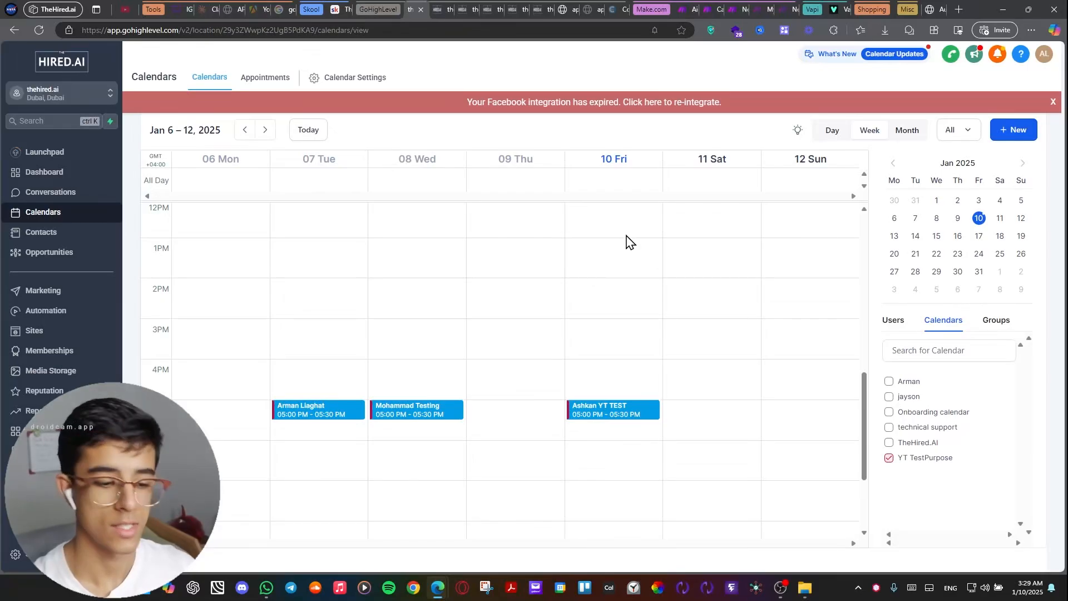
Switch to the IG Reels board in Whimsical and examine the customer/leads and funnel/landing page part of the diagram.
{"action": "left_click", "coordinate": [183, 11]}
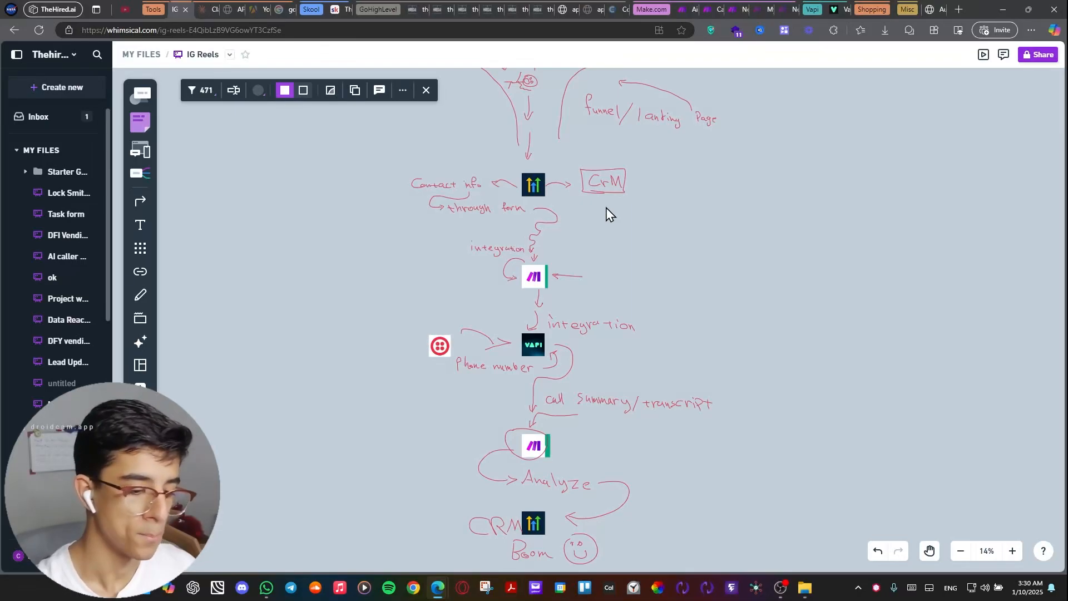
{"action": "scroll", "coordinate": [608, 214], "scroll_direction": "up", "scroll_amount": 3}
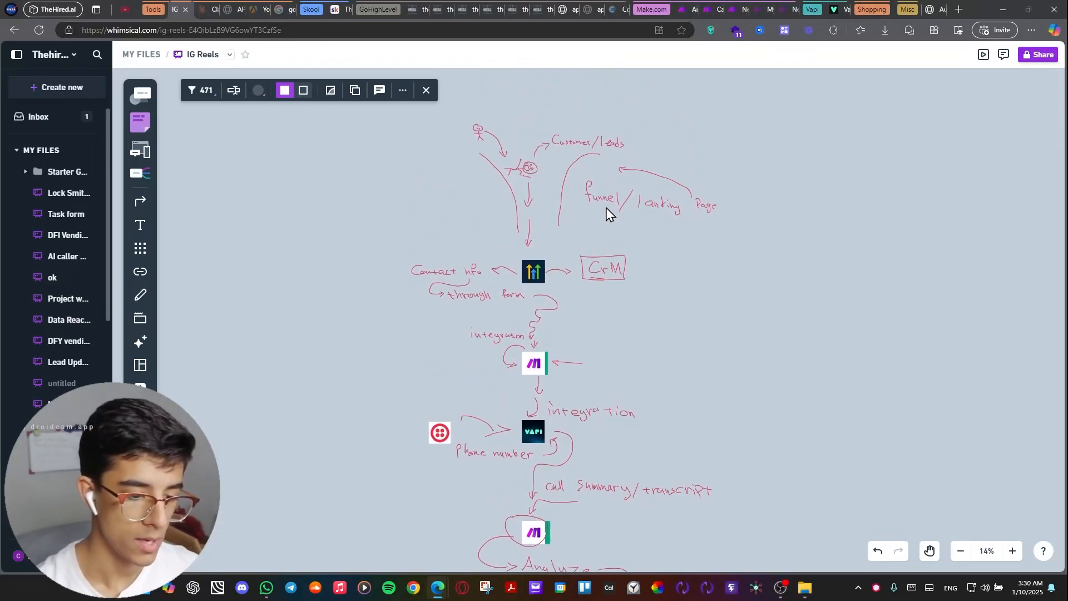
{"action": "scroll", "coordinate": [608, 215], "scroll_direction": "right", "scroll_amount": 2}
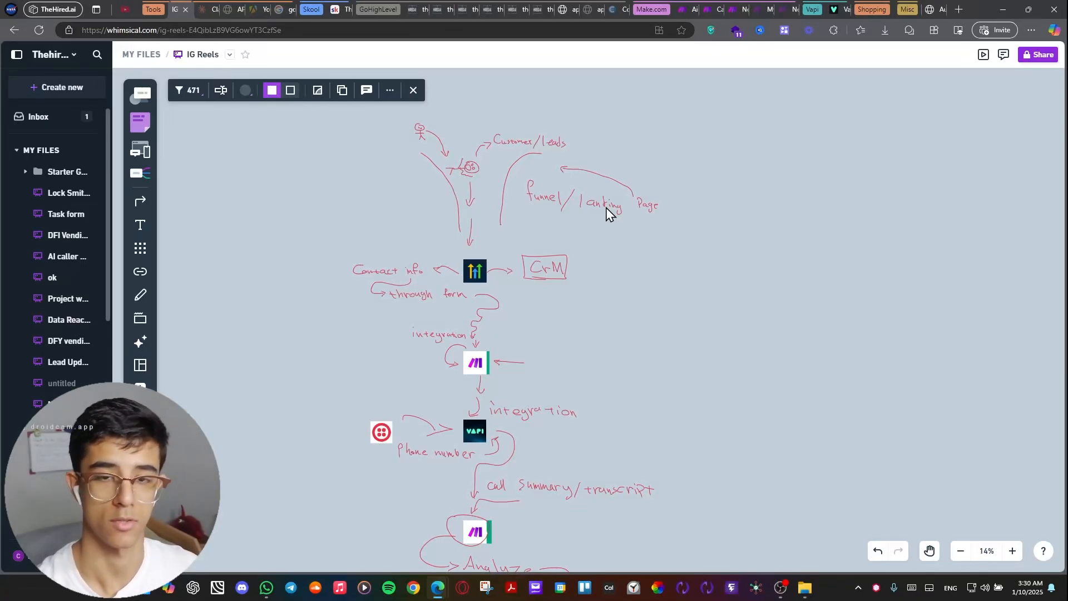
{"action": "scroll", "coordinate": [596, 309], "scroll_direction": "up", "scroll_amount": 2}
{"action": "scroll", "coordinate": [596, 310], "scroll_direction": "left", "scroll_amount": 1}
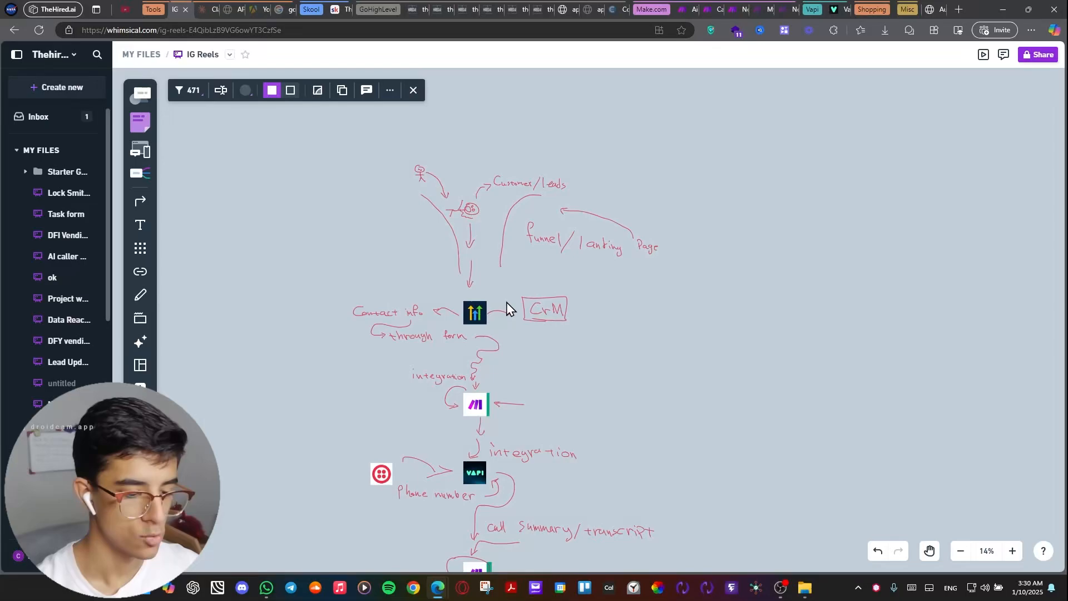
{"action": "scroll", "coordinate": [533, 259], "scroll_direction": "up", "scroll_amount": 3}
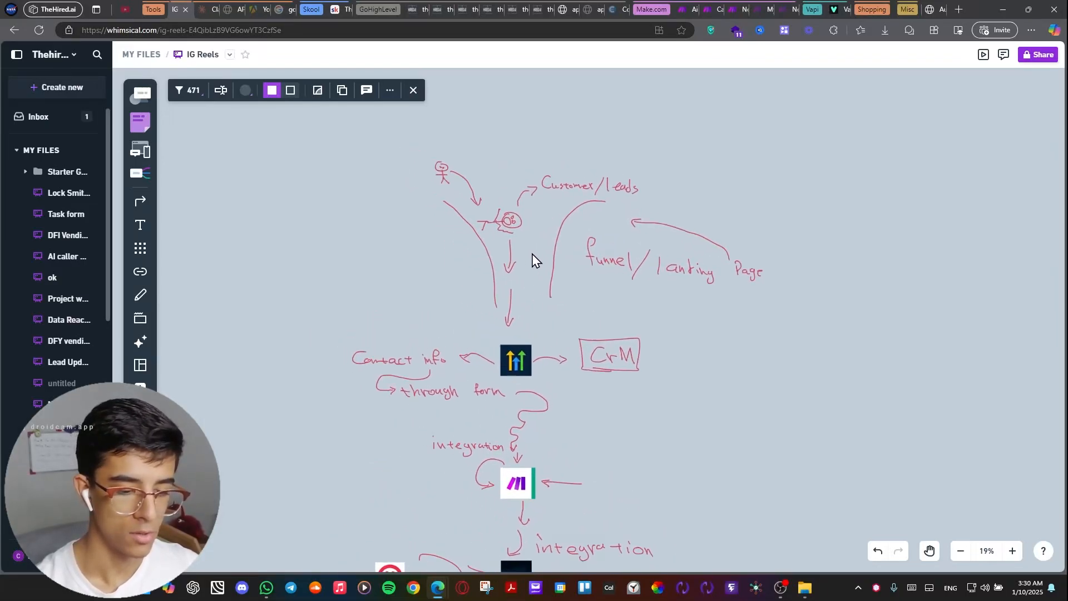
{"action": "scroll", "coordinate": [506, 225], "scroll_direction": "up", "scroll_amount": 4}
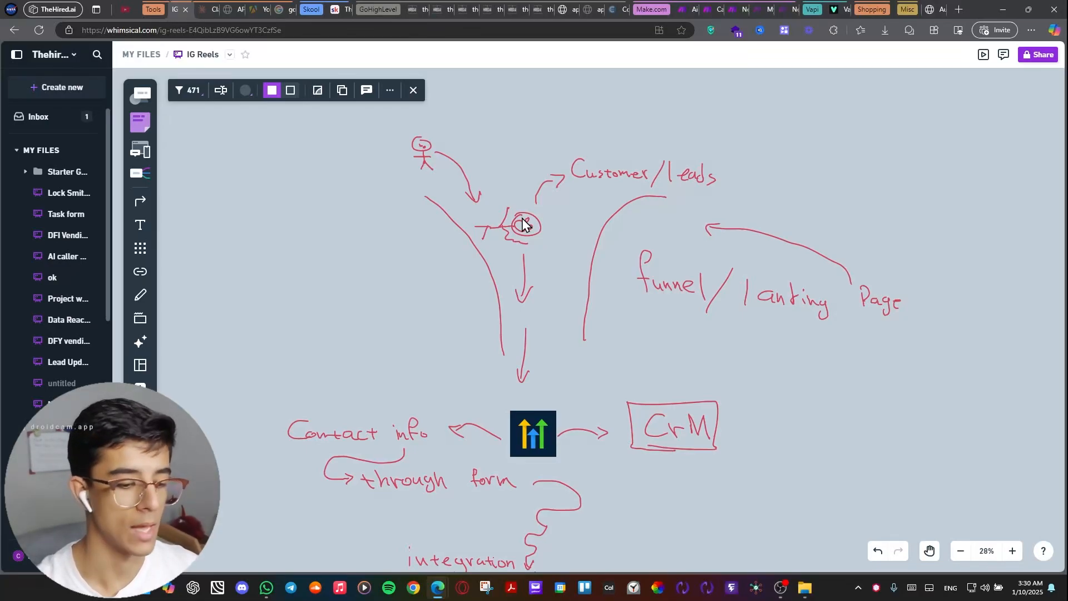
Follow the diagram from the funnel through the GoHighLevel contact form and CRM to the Make integration.
{"action": "scroll", "coordinate": [522, 225], "scroll_direction": "down", "scroll_amount": 3}
{"action": "scroll", "coordinate": [522, 225], "scroll_direction": "up", "scroll_amount": 2}
{"action": "scroll", "coordinate": [521, 225], "scroll_direction": "down", "scroll_amount": 2}
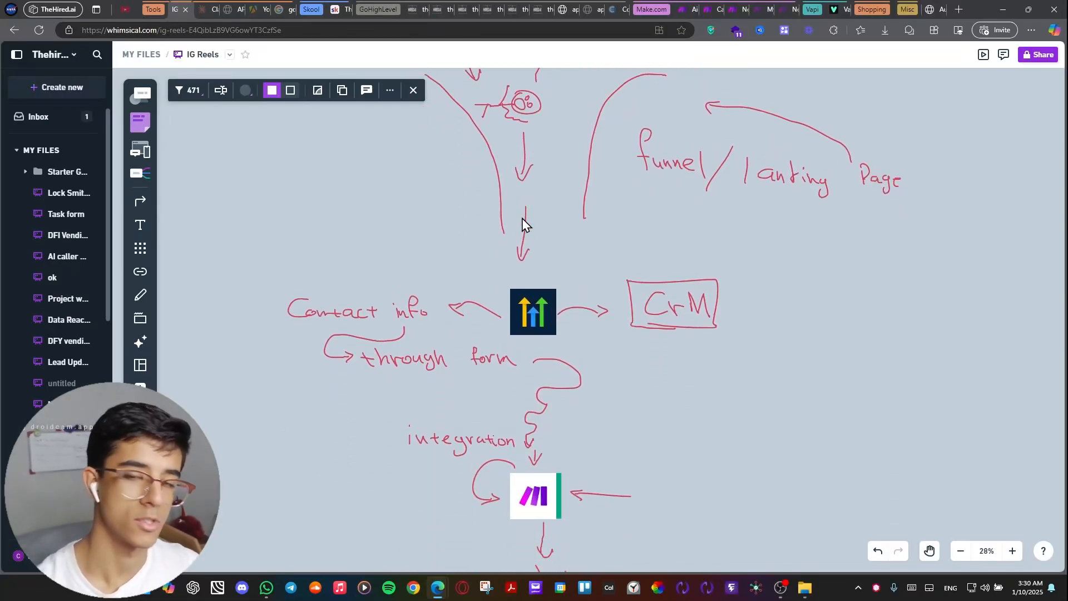
{"action": "scroll", "coordinate": [523, 218], "scroll_direction": "down", "scroll_amount": 1}
{"action": "scroll", "coordinate": [523, 218], "scroll_direction": "up", "scroll_amount": 1}
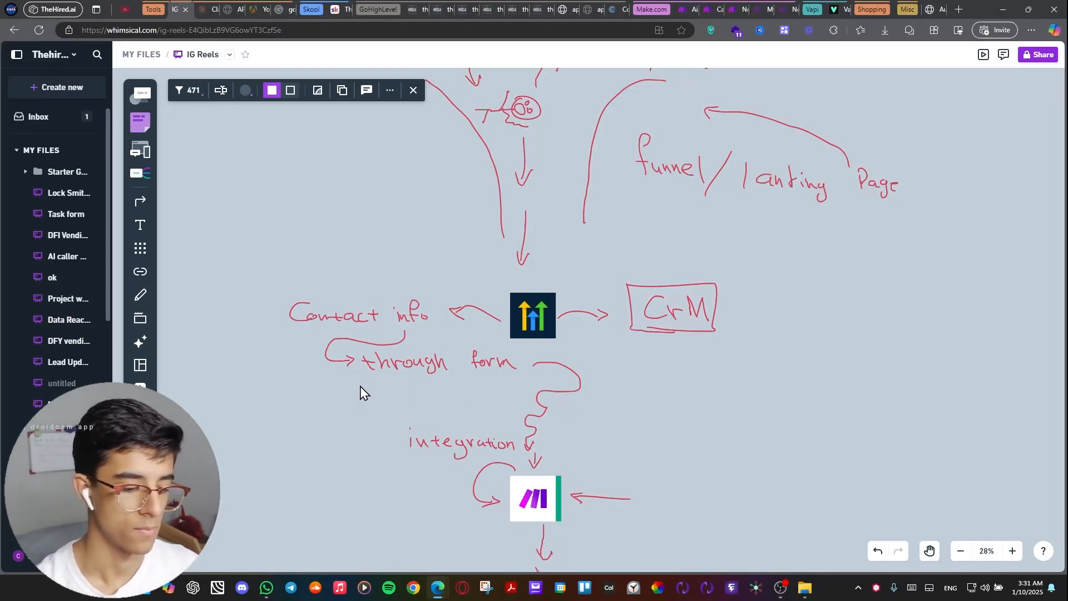
{"action": "scroll", "coordinate": [414, 434], "scroll_direction": "down", "scroll_amount": 1}
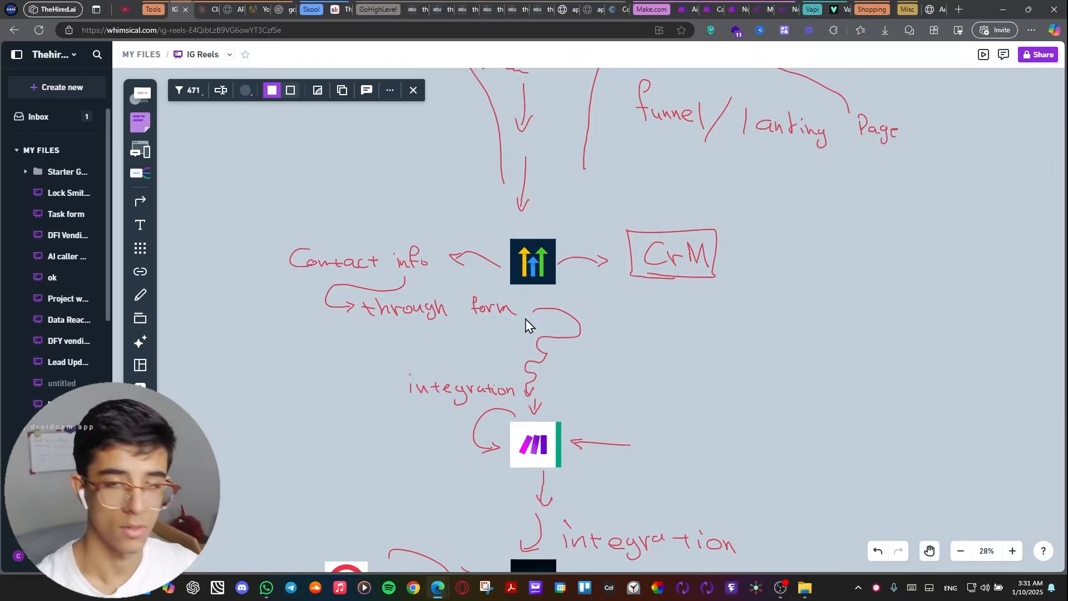
{"action": "scroll", "coordinate": [526, 326], "scroll_direction": "down", "scroll_amount": 1}
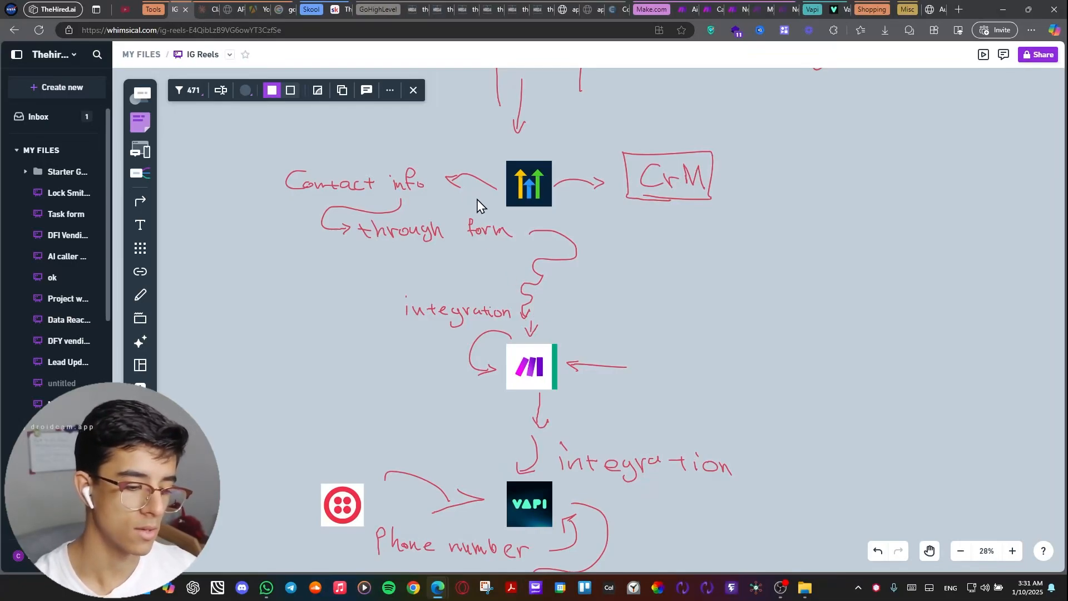
Move the ChatGPT logo out from behind the upper Make logo to the tail of the arrow pointing at Make.
{"action": "left_click", "coordinate": [556, 363]}
{"action": "left_click_drag", "start_coordinate": [557, 364], "coordinate": [719, 366]}
{"action": "left_click", "coordinate": [780, 379]}
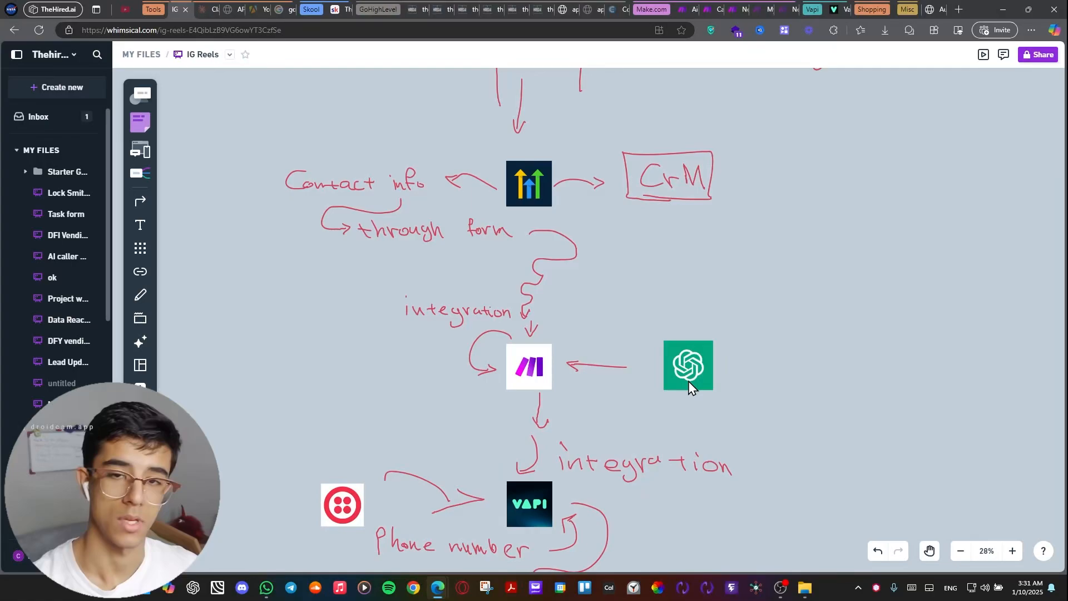
Examine how Make and ChatGPT connect to the GoHighLevel form above and the Vapi integration below.
{"action": "scroll", "coordinate": [688, 381], "scroll_direction": "down", "scroll_amount": 3}
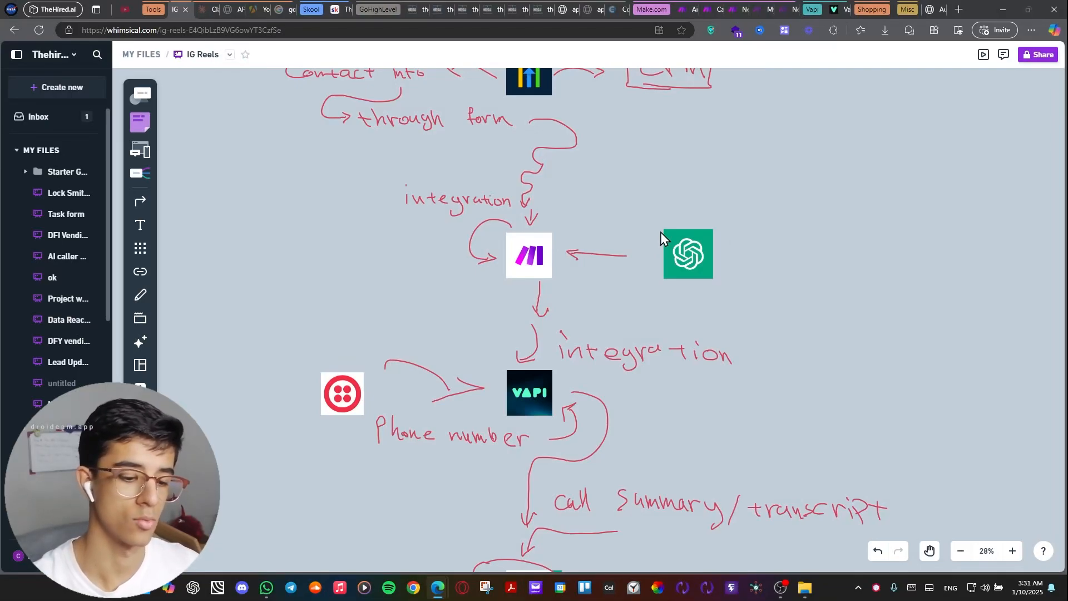
{"action": "scroll", "coordinate": [656, 298], "scroll_direction": "down", "scroll_amount": 2}
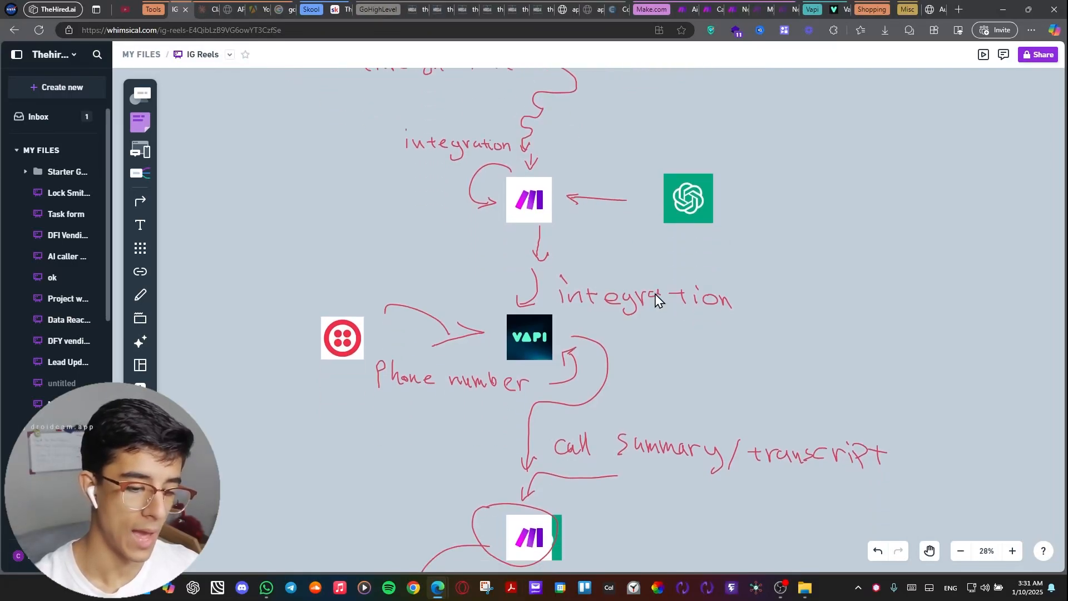
{"action": "scroll", "coordinate": [657, 295], "scroll_direction": "down", "scroll_amount": 1}
{"action": "scroll", "coordinate": [645, 298], "scroll_direction": "down", "scroll_amount": 3}
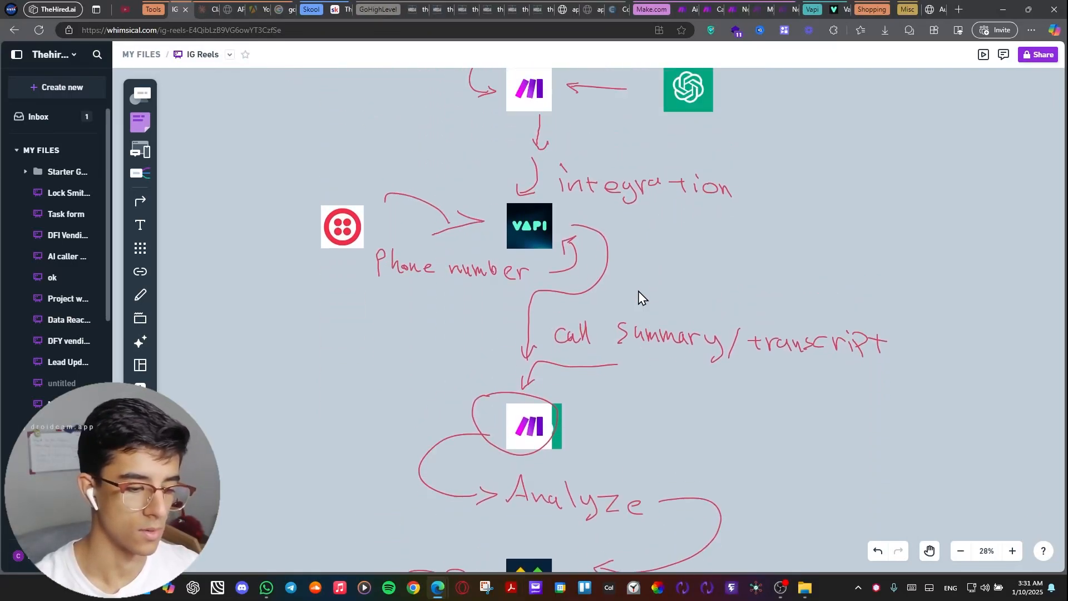
{"action": "scroll", "coordinate": [639, 296], "scroll_direction": "up", "scroll_amount": 3}
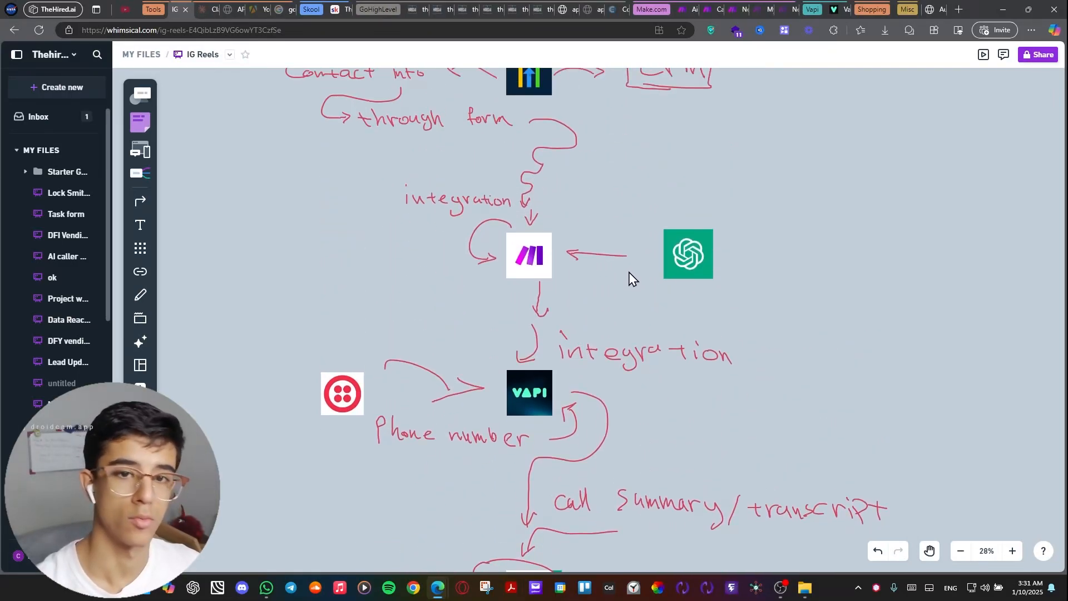
{"action": "scroll", "coordinate": [616, 323], "scroll_direction": "down", "scroll_amount": 2}
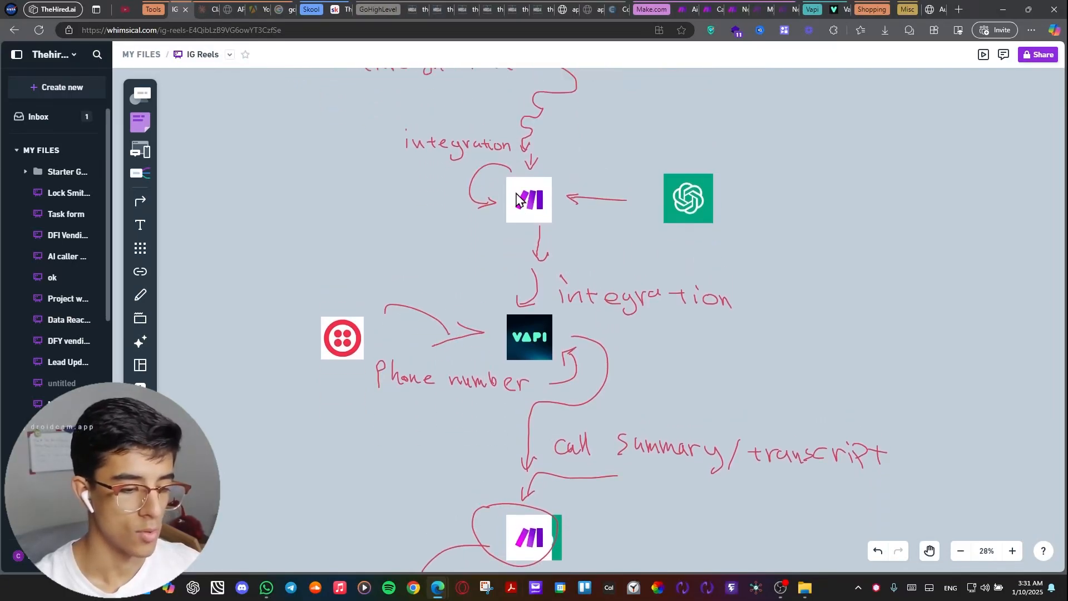
{"action": "scroll", "coordinate": [518, 199], "scroll_direction": "up", "scroll_amount": 3}
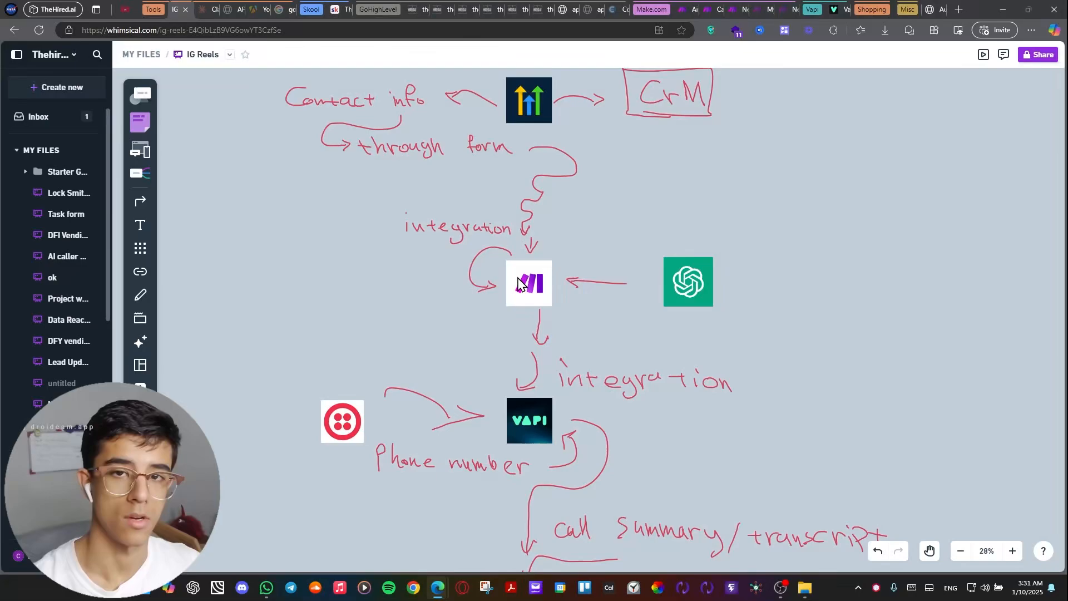
{"action": "scroll", "coordinate": [520, 283], "scroll_direction": "down", "scroll_amount": 1}
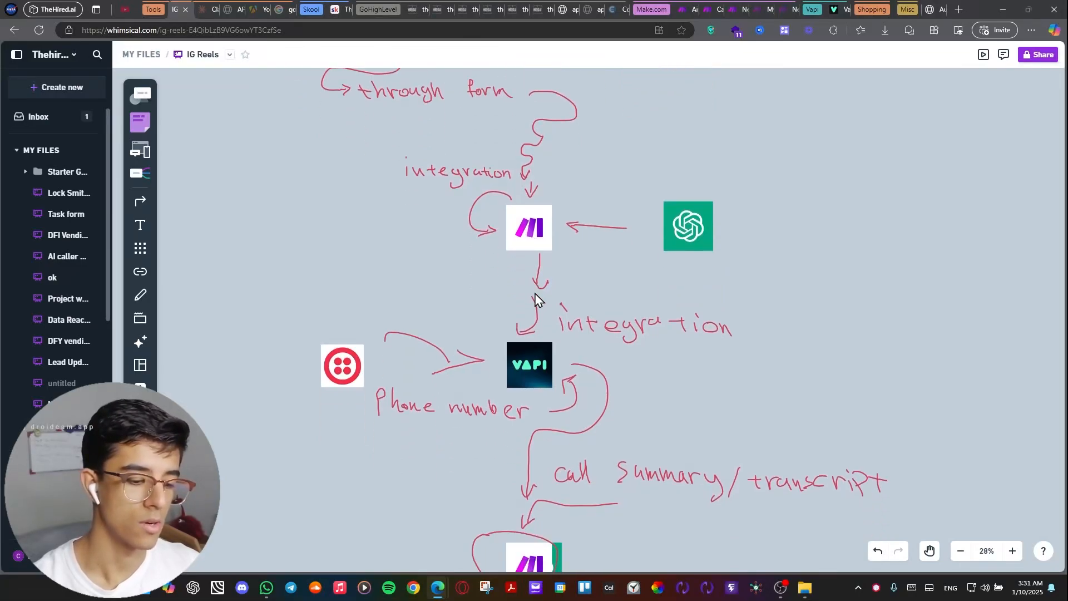
Trace the diagram from Vapi and its Twilio phone number through the call summary/transcript to the Analyze stage.
{"action": "scroll", "coordinate": [520, 287], "scroll_direction": "down", "scroll_amount": 1}
{"action": "scroll", "coordinate": [581, 342], "scroll_direction": "down", "scroll_amount": 2}
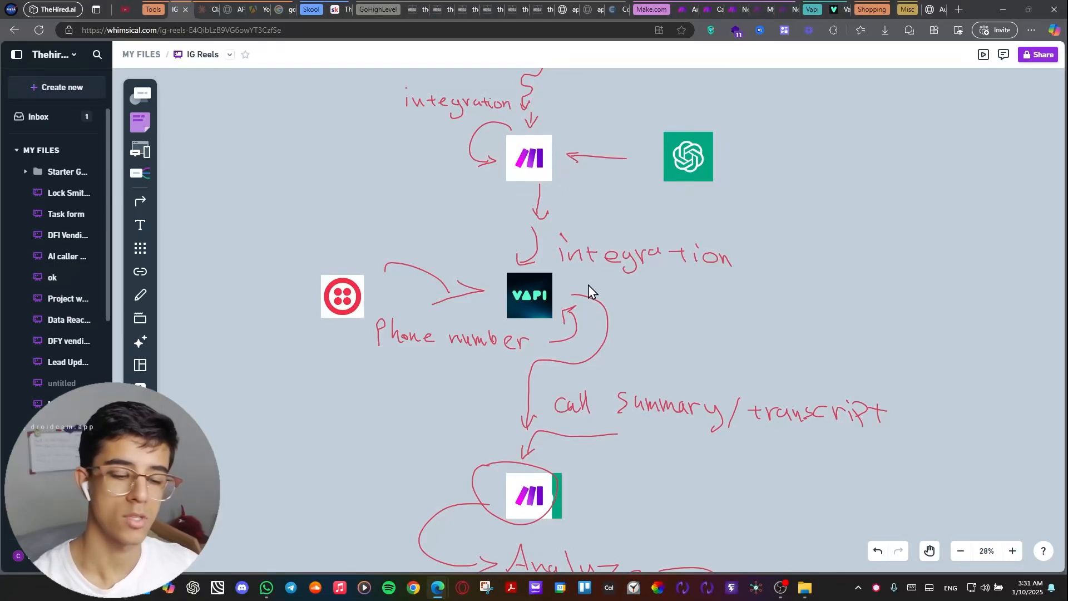
{"action": "scroll", "coordinate": [590, 278], "scroll_direction": "down", "scroll_amount": 1}
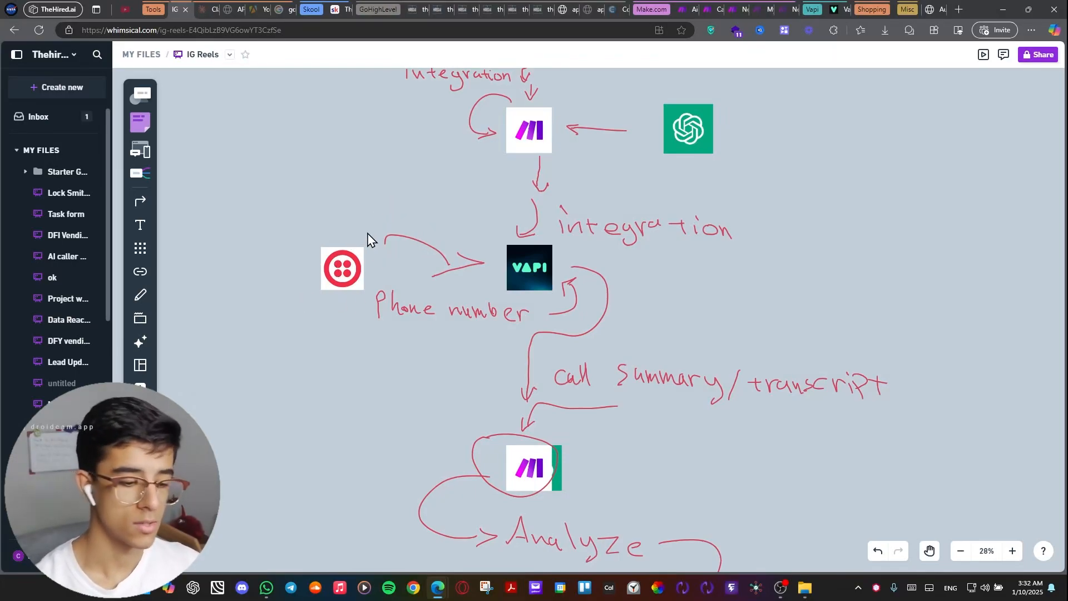
{"action": "scroll", "coordinate": [418, 276], "scroll_direction": "down", "scroll_amount": 1}
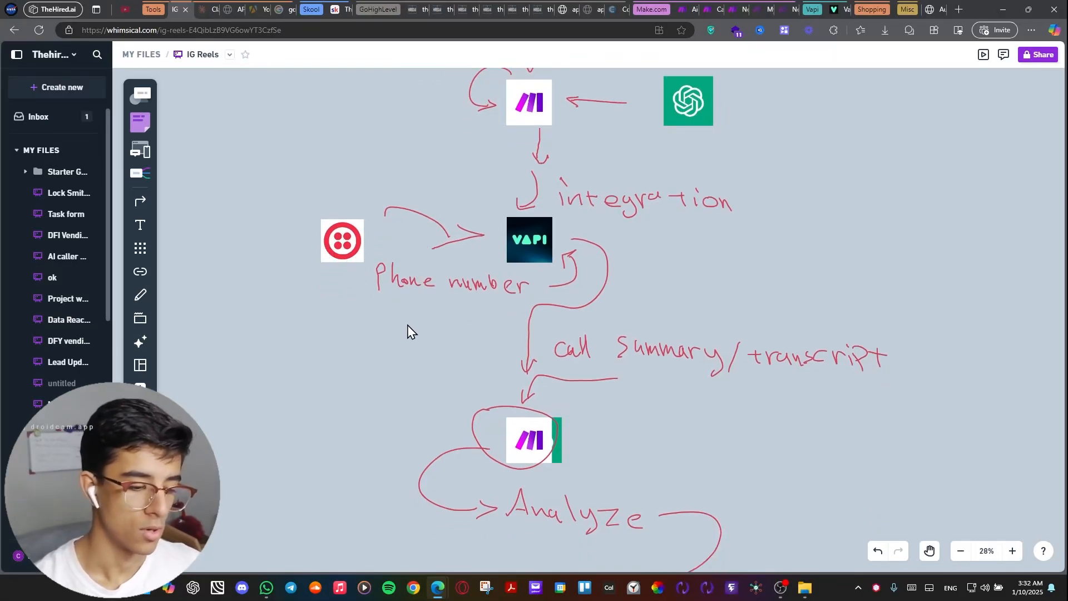
{"action": "scroll", "coordinate": [538, 295], "scroll_direction": "down", "scroll_amount": 1}
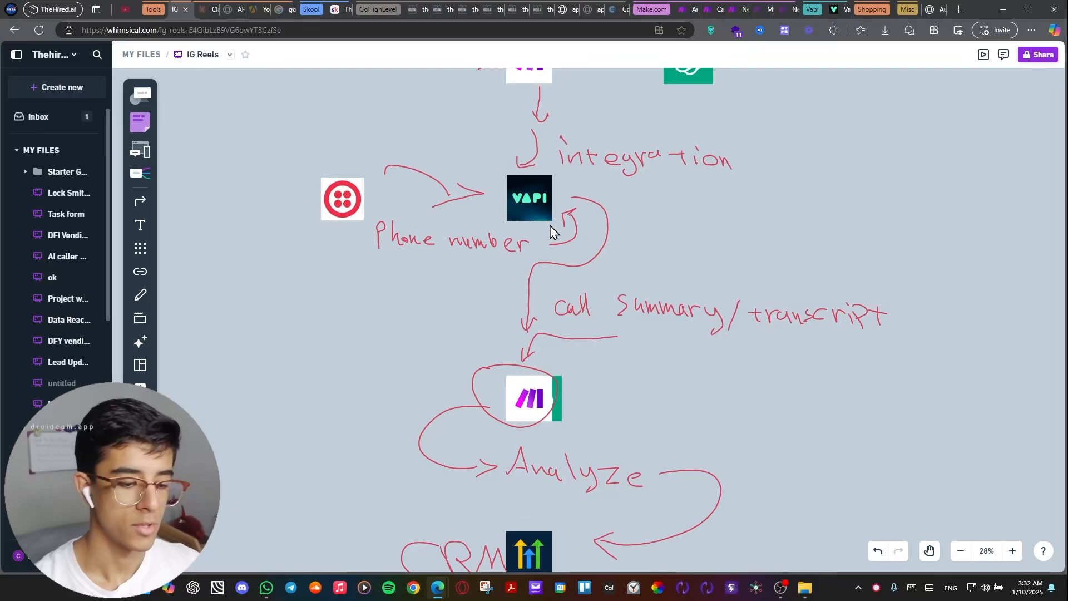
{"action": "scroll", "coordinate": [550, 225], "scroll_direction": "down", "scroll_amount": 2}
{"action": "scroll", "coordinate": [577, 222], "scroll_direction": "up", "scroll_amount": 1}
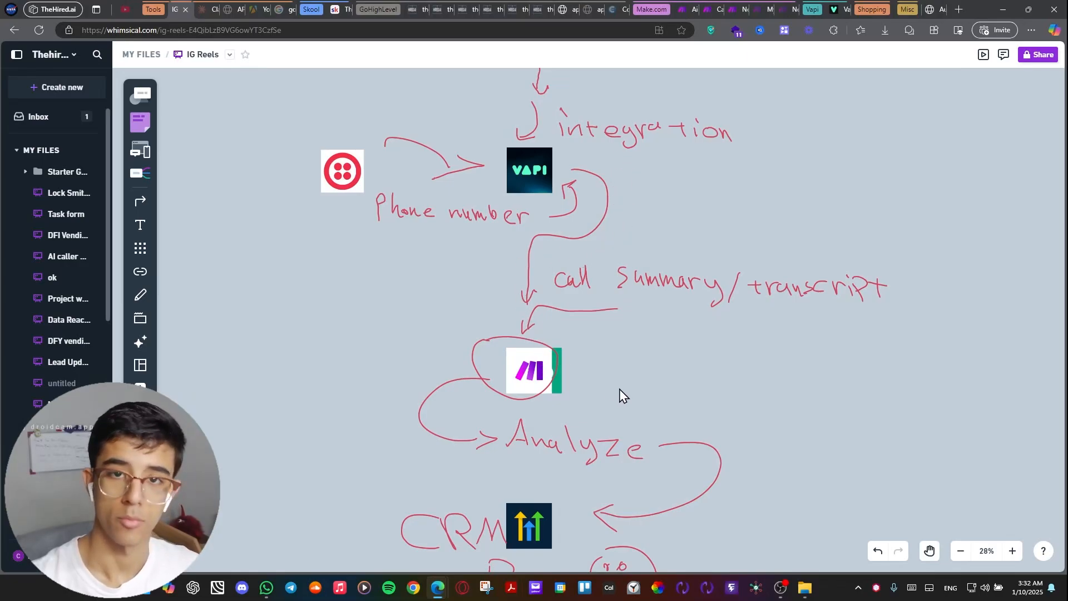
Move the large ChatGPT logo out from behind the lower Make logo to the space beneath the call summary/transcript label.
{"action": "left_click", "coordinate": [561, 380]}
{"action": "left_click_drag", "start_coordinate": [564, 388], "coordinate": [719, 385]}
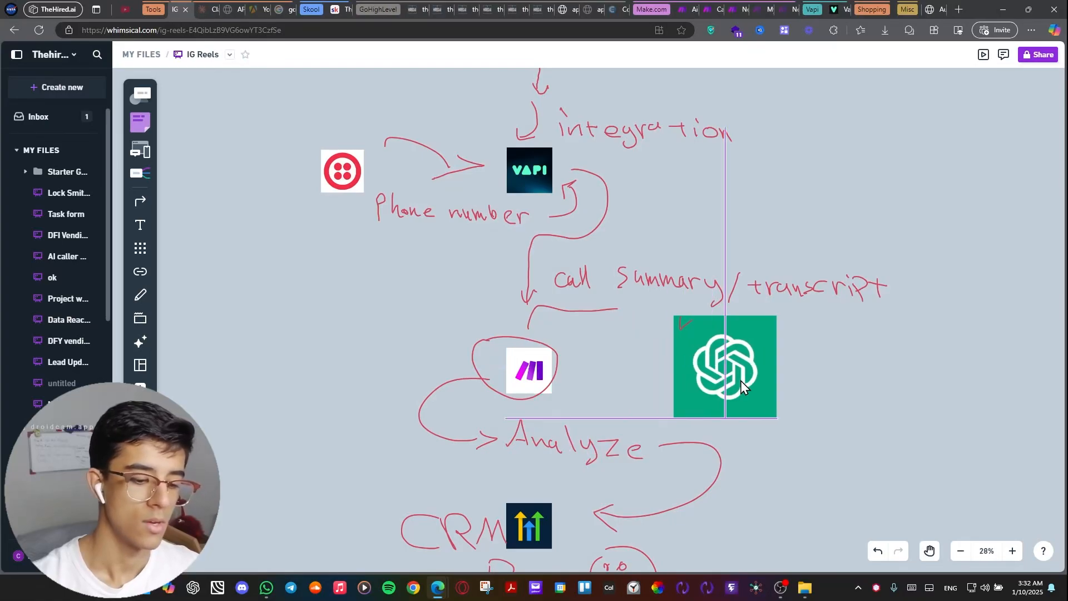
{"action": "left_click", "coordinate": [582, 352]}
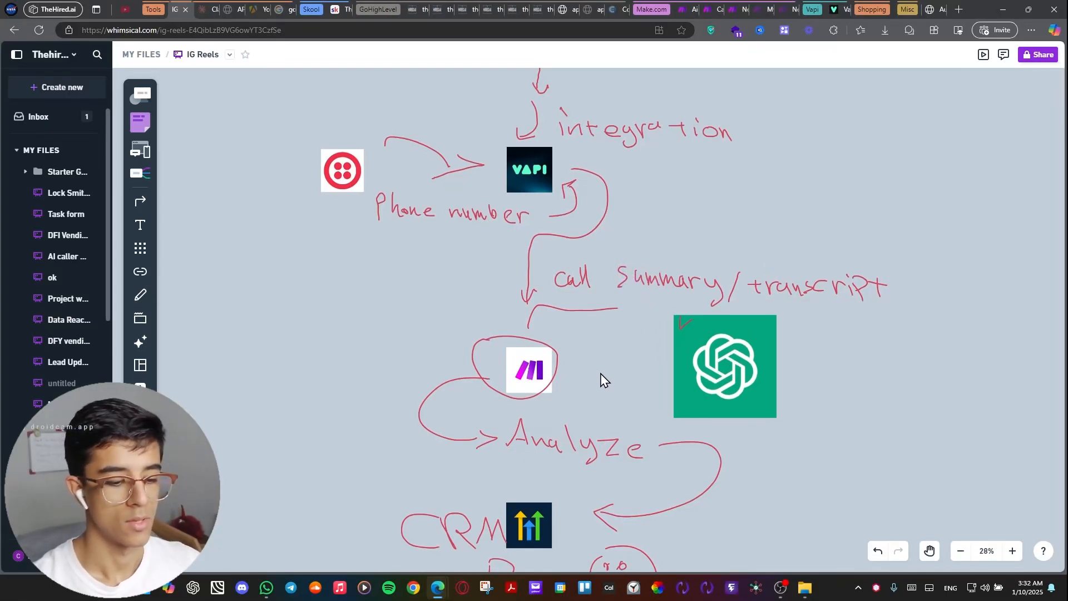
Review the final CRM stage of the diagram, and recap the entire flow from the customer funnel down to it.
{"action": "scroll", "coordinate": [607, 367], "scroll_direction": "down", "scroll_amount": 5}
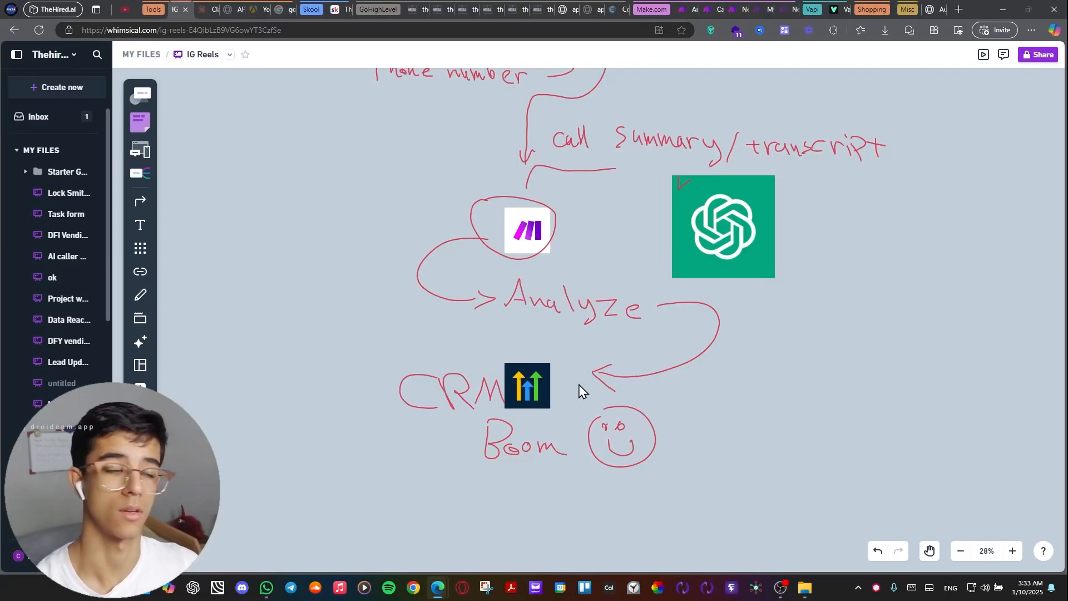
{"action": "scroll", "coordinate": [578, 389], "scroll_direction": "down", "scroll_amount": 5}
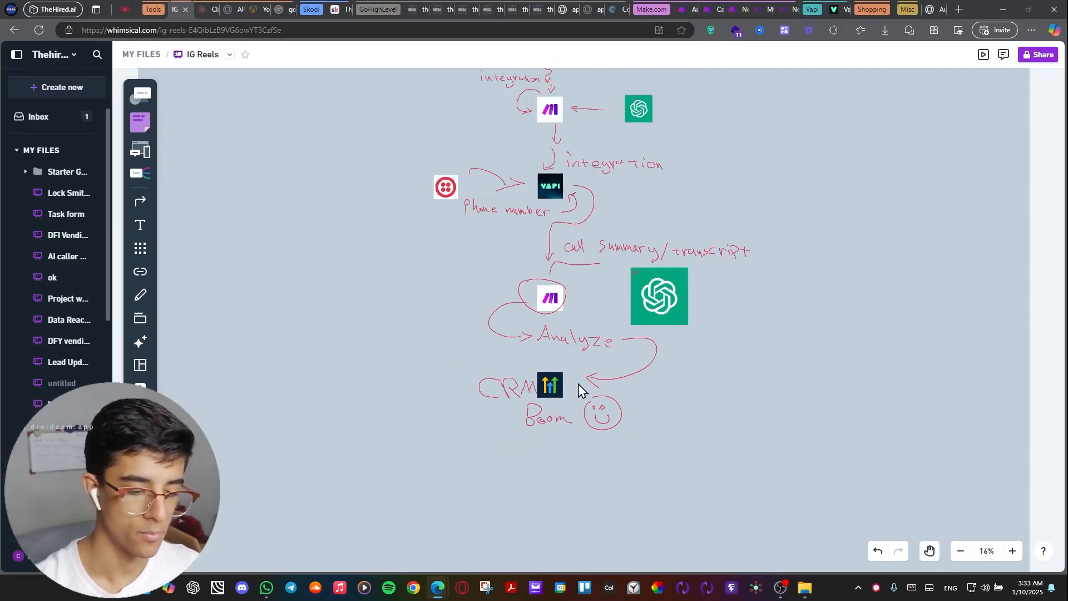
{"action": "scroll", "coordinate": [578, 387], "scroll_direction": "up", "scroll_amount": 6}
{"action": "scroll", "coordinate": [583, 273], "scroll_direction": "up", "scroll_amount": 2}
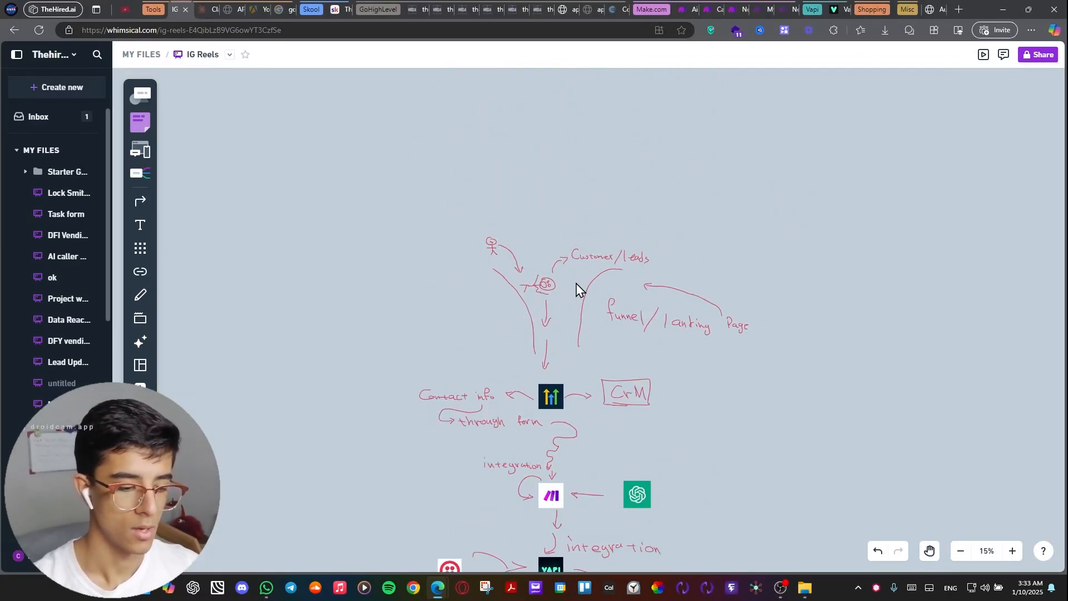
{"action": "scroll", "coordinate": [578, 289], "scroll_direction": "up", "scroll_amount": 3}
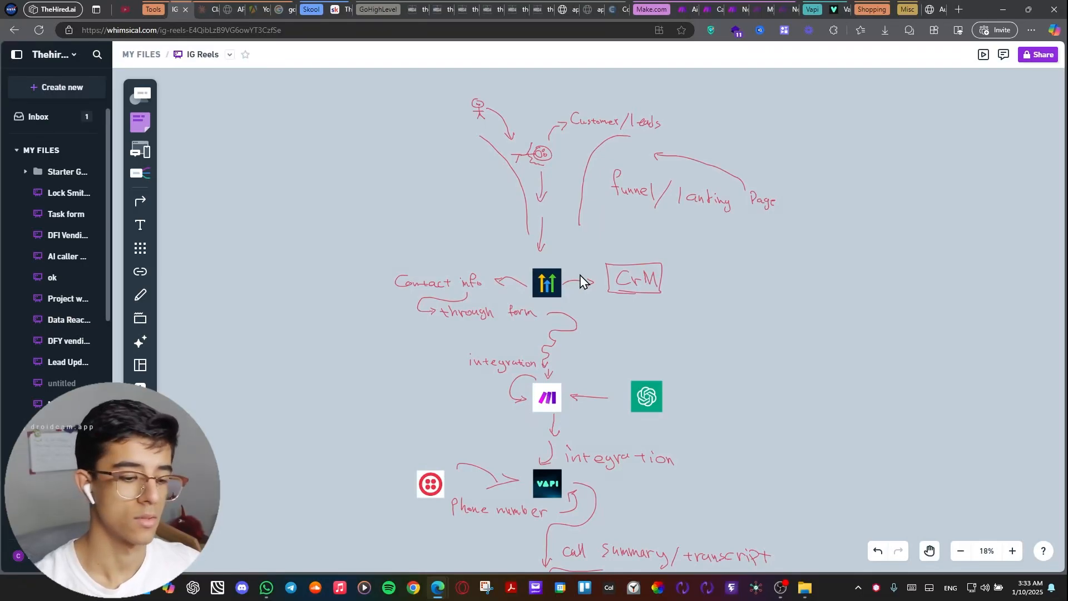
{"action": "scroll", "coordinate": [580, 281], "scroll_direction": "down", "scroll_amount": 5}
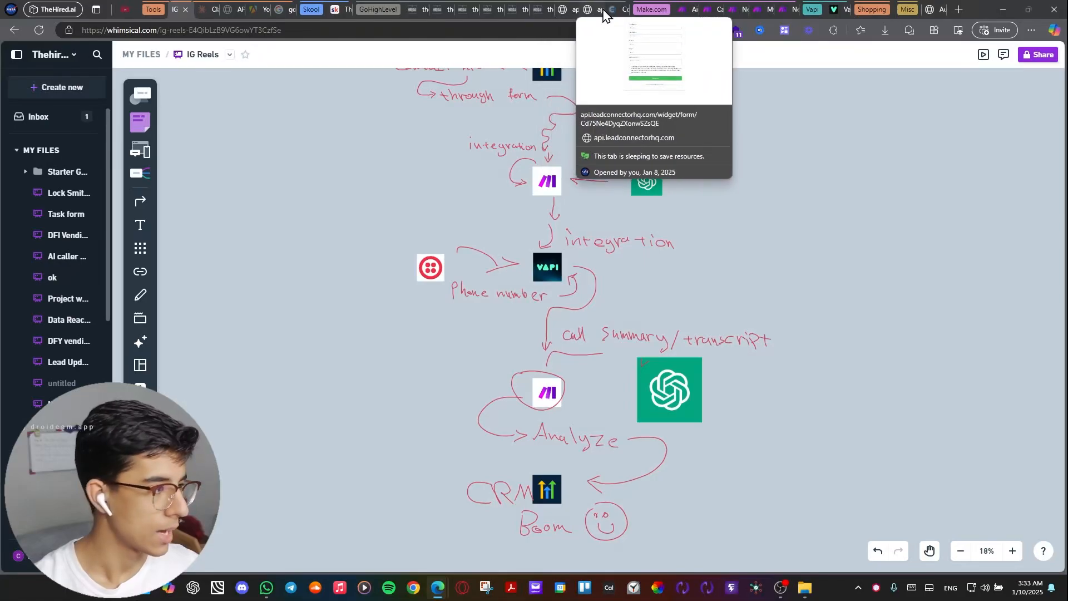
Open the Real Estate report in Looker Studio and examine its call metrics, including the call cost.
{"action": "left_click", "coordinate": [901, 9]}
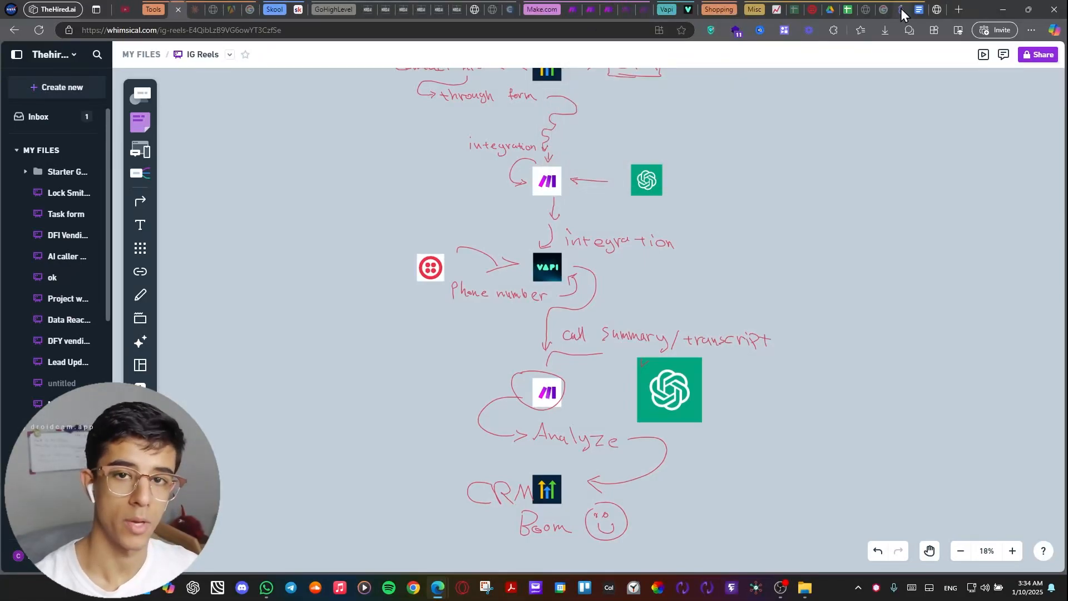
{"action": "left_click", "coordinate": [899, 8]}
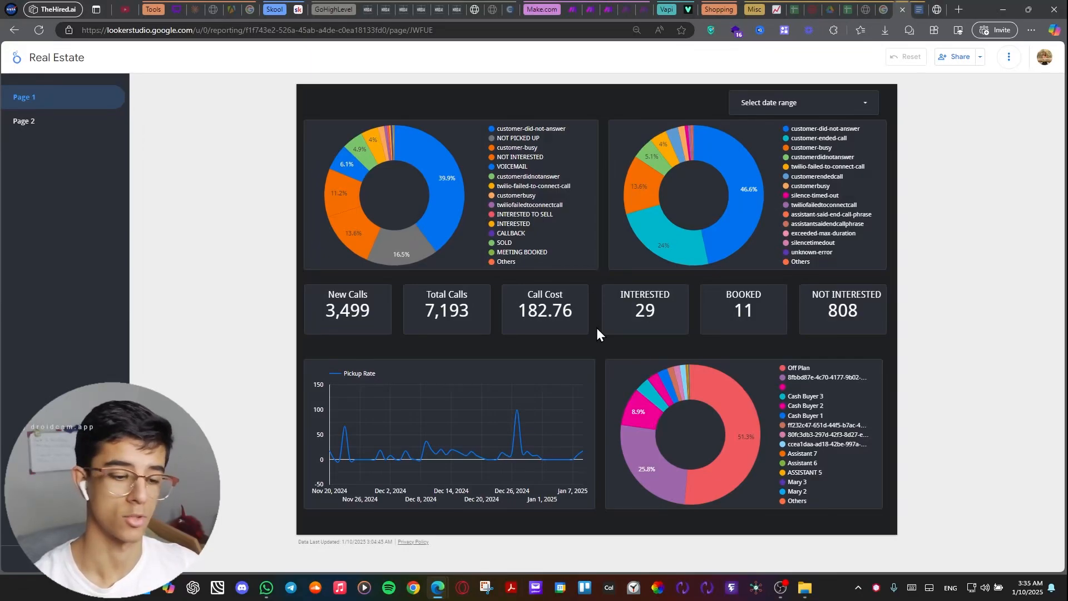
{"action": "left_click_drag", "start_coordinate": [575, 308], "coordinate": [526, 309]}
{"action": "left_click", "coordinate": [552, 331]}
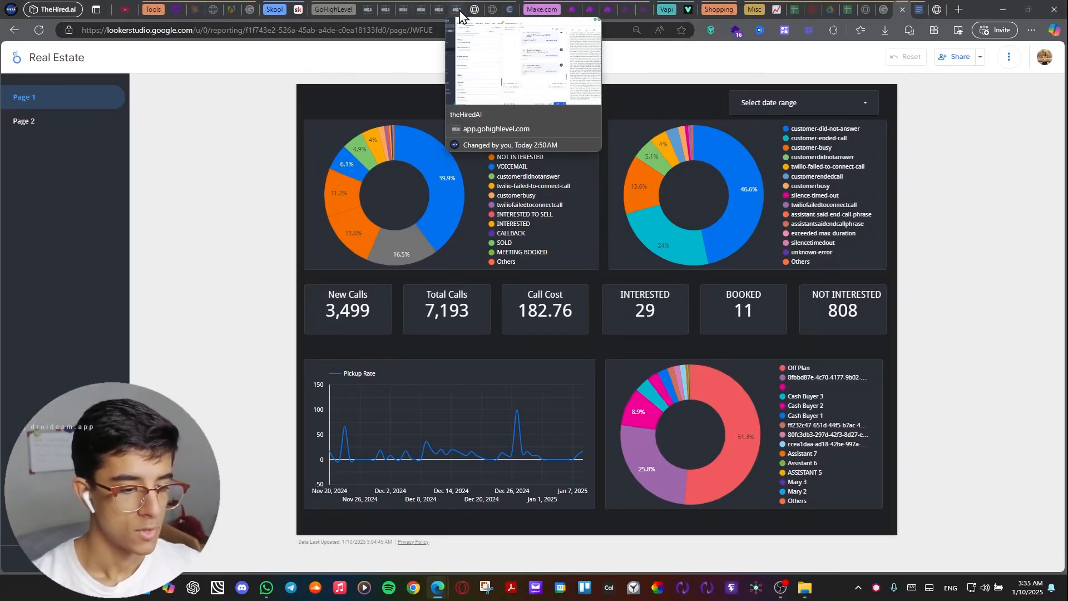
Switch to the Assignee - Assistant workflow in GoHighLevel and inspect the form filter of its Form Submitted trigger.
{"action": "left_click", "coordinate": [445, 11]}
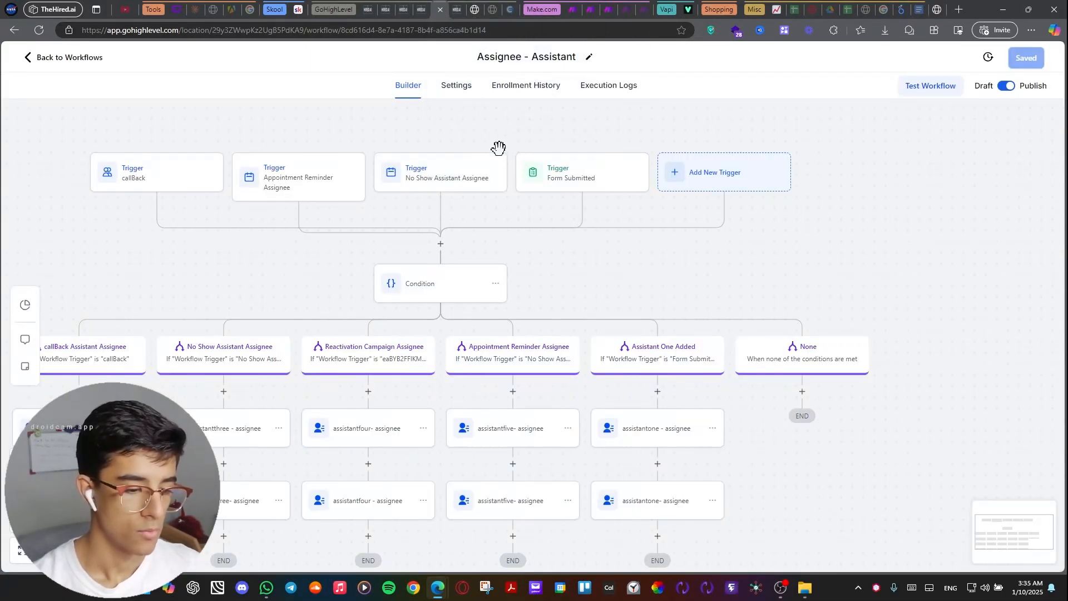
{"action": "mouse_move", "coordinate": [643, 209]}
{"action": "left_mouse_down"}
{"action": "mouse_move", "coordinate": [632, 184]}
{"action": "mouse_move", "coordinate": [541, 208]}
{"action": "mouse_move", "coordinate": [637, 233]}
{"action": "mouse_move", "coordinate": [631, 224]}
{"action": "left_mouse_up"}
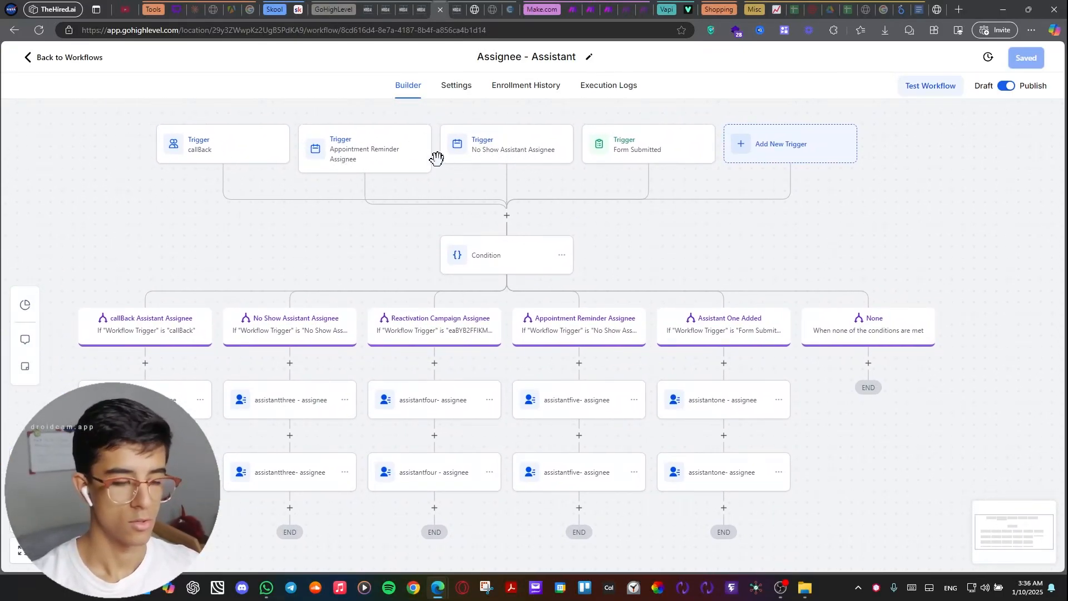
{"action": "left_click_drag", "start_coordinate": [629, 233], "coordinate": [507, 237]}
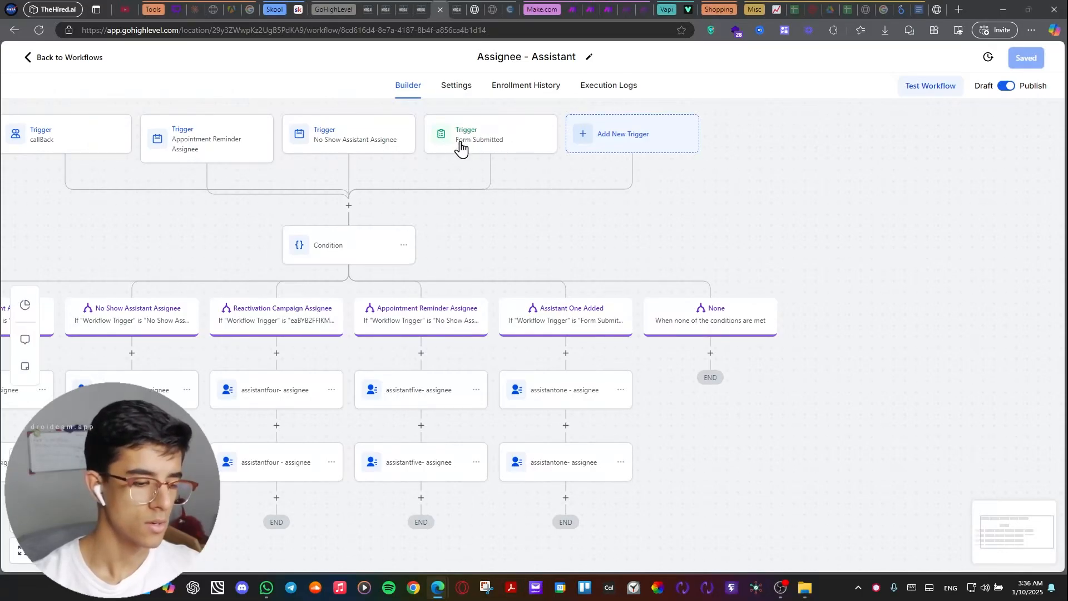
{"action": "scroll", "coordinate": [489, 160], "scroll_direction": "up", "scroll_amount": 2}
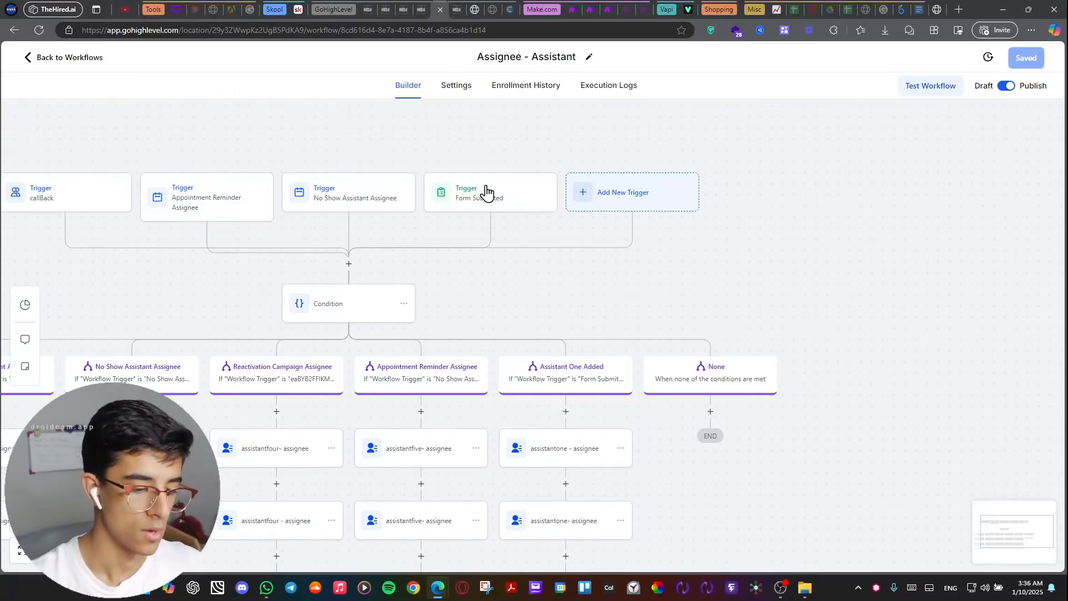
{"action": "left_click", "coordinate": [487, 192]}
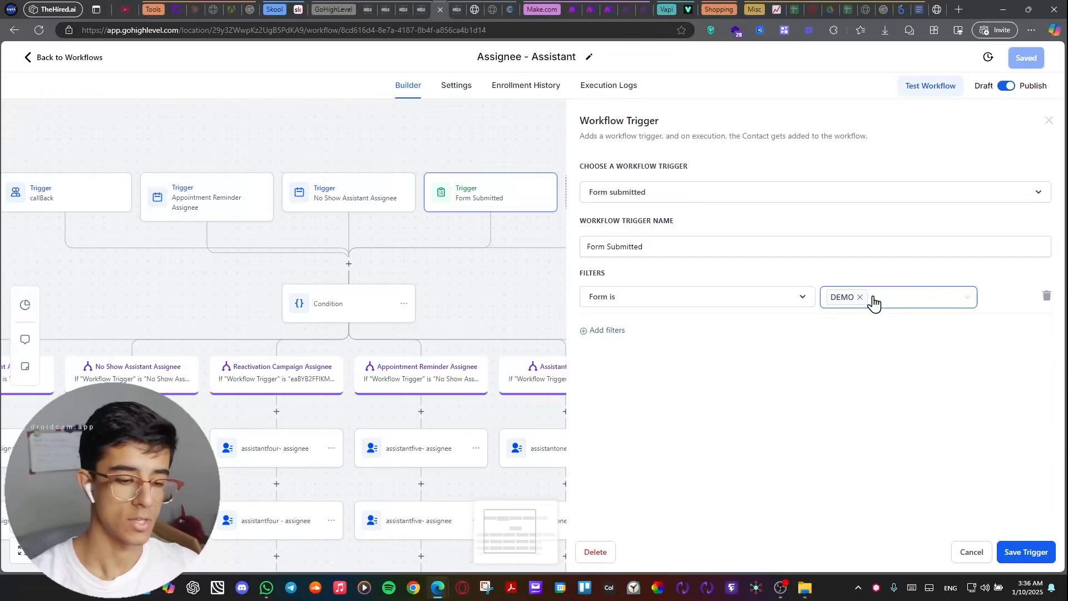
{"action": "left_click", "coordinate": [969, 554]}
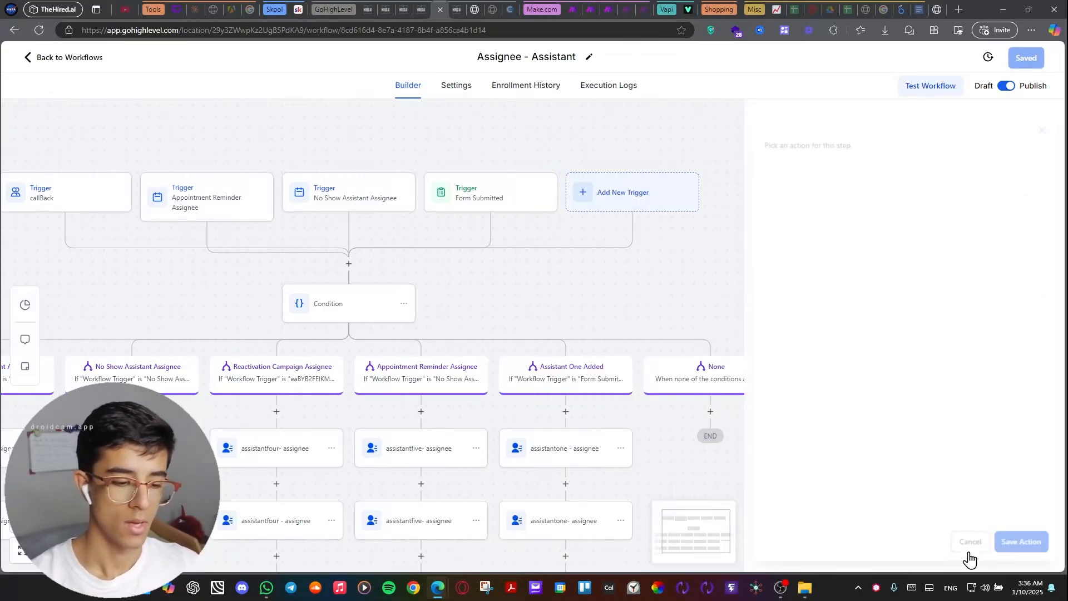
Examine the Assistant One Added branch's condition, the trigger it refers to, and the assistantone assignee actions beneath it.
{"action": "left_click_drag", "start_coordinate": [566, 286], "coordinate": [765, 163]}
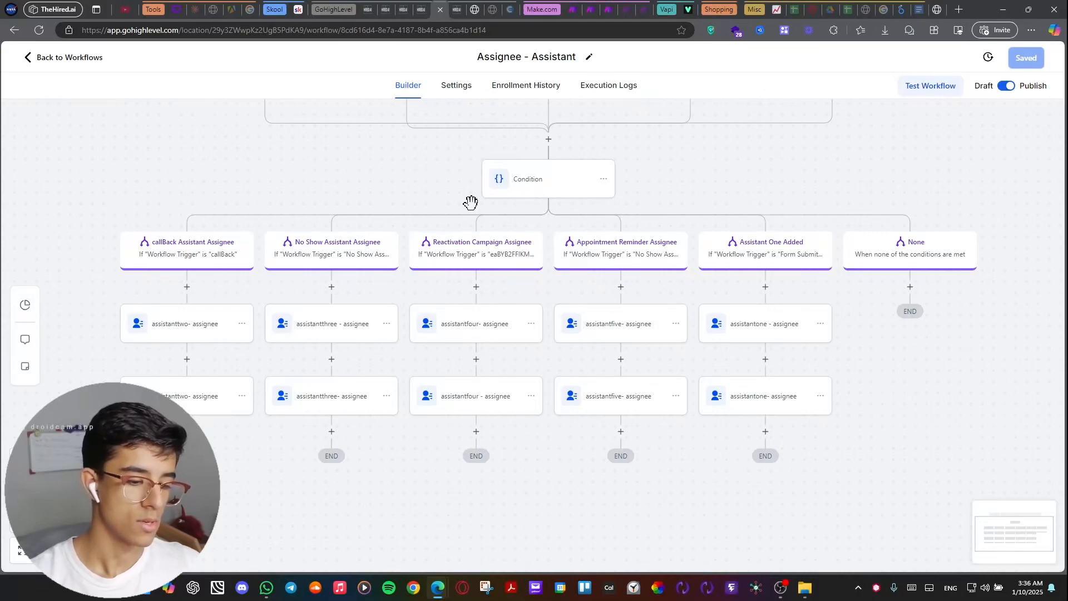
{"action": "left_click_drag", "start_coordinate": [372, 172], "coordinate": [212, 171]}
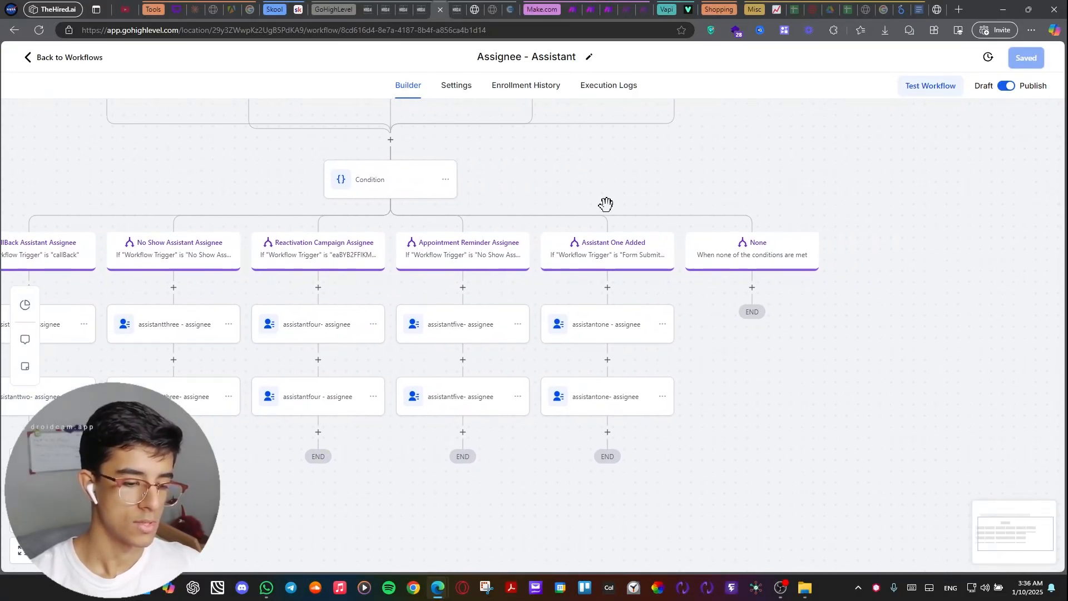
{"action": "left_click_drag", "start_coordinate": [610, 202], "coordinate": [603, 224]}
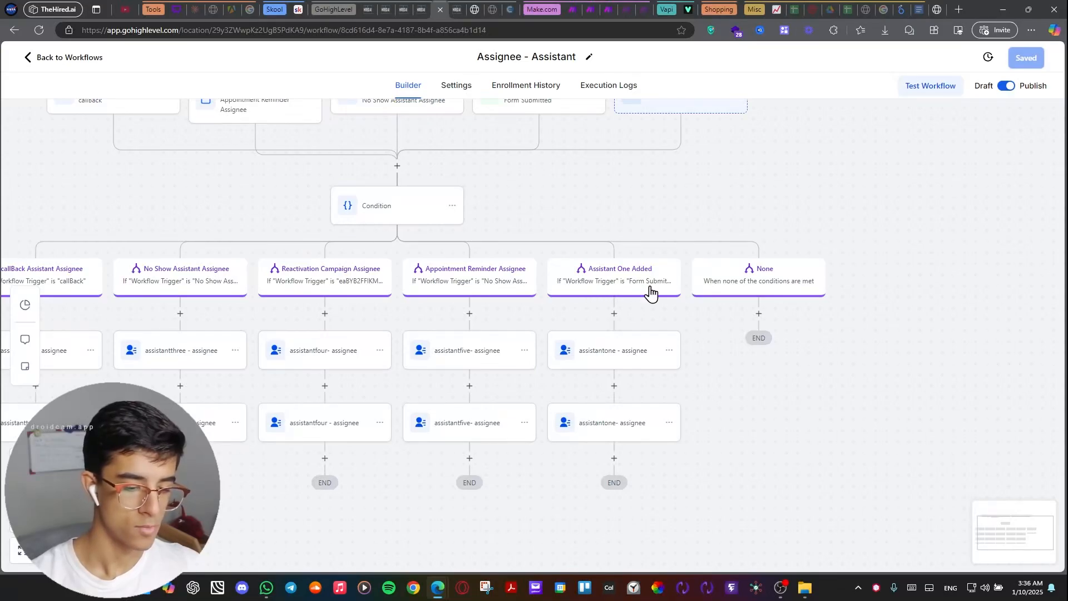
{"action": "scroll", "coordinate": [654, 294], "scroll_direction": "down", "scroll_amount": 1}
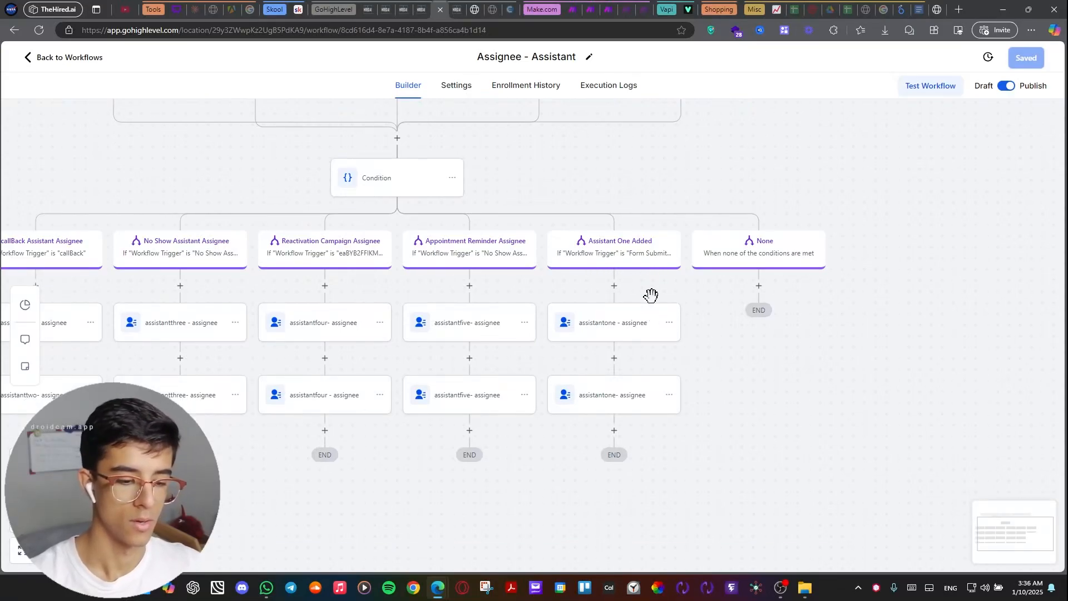
{"action": "left_click", "coordinate": [637, 249]}
{"action": "scroll", "coordinate": [734, 304], "scroll_direction": "down", "scroll_amount": 5}
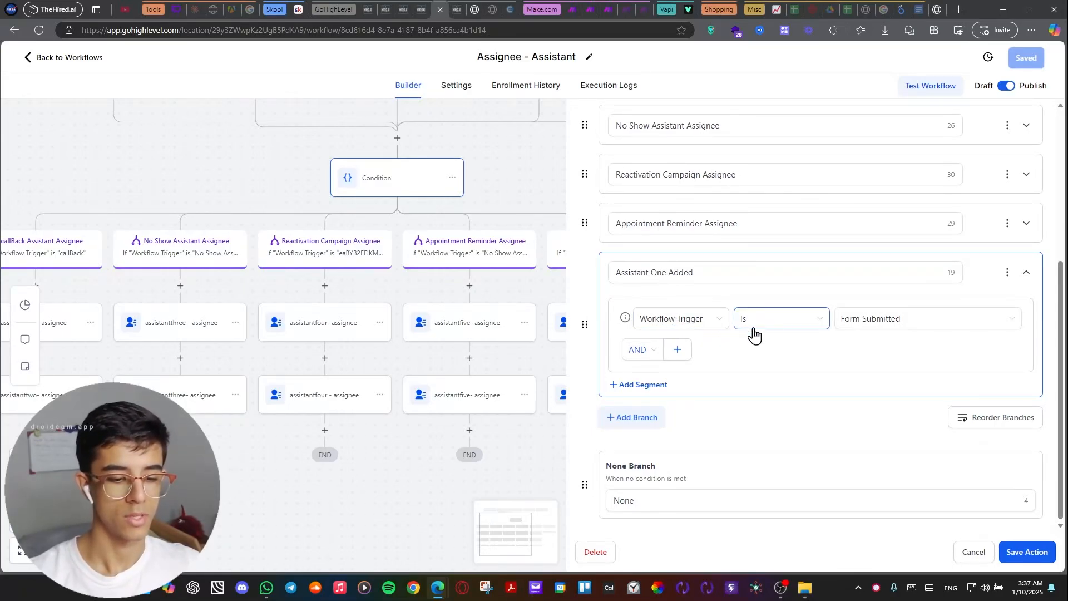
{"action": "left_click_drag", "start_coordinate": [523, 185], "coordinate": [516, 320]}
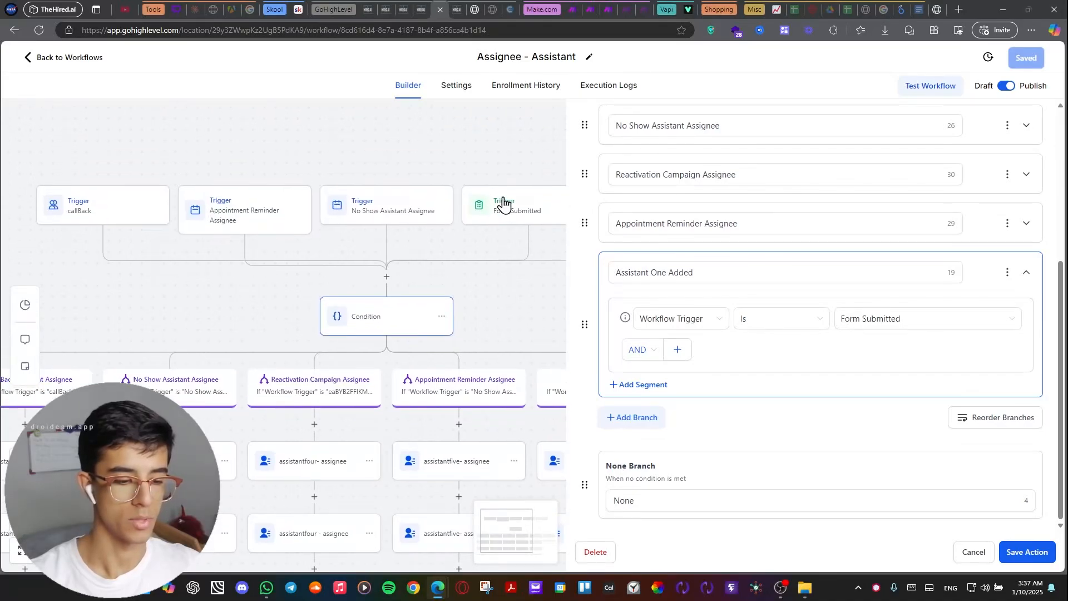
{"action": "left_click_drag", "start_coordinate": [517, 276], "coordinate": [417, 132]}
{"action": "left_click_drag", "start_coordinate": [517, 174], "coordinate": [410, 142]}
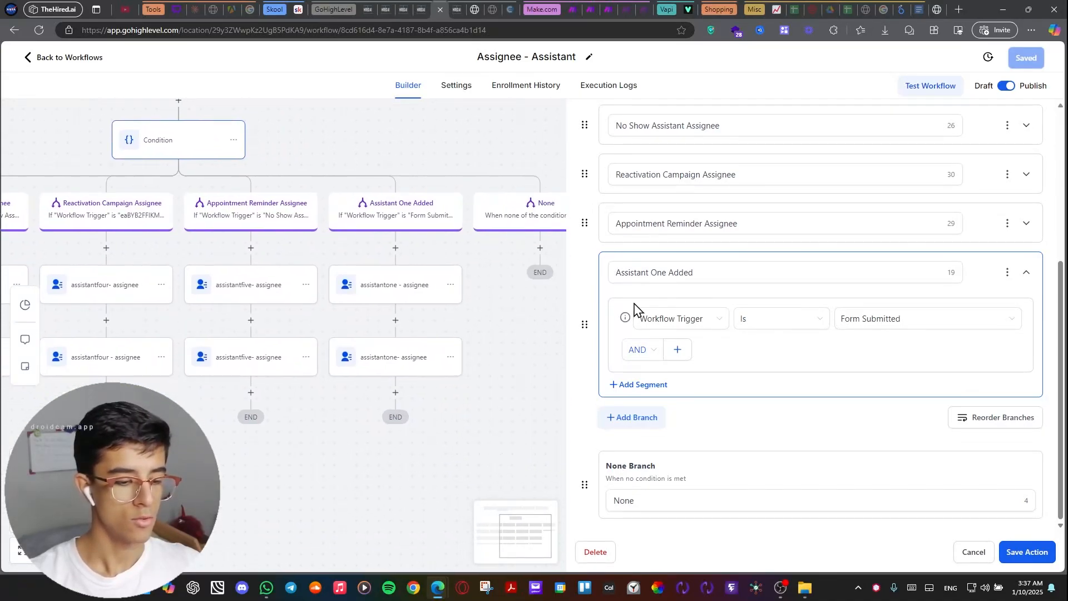
{"action": "left_click", "coordinate": [978, 551]}
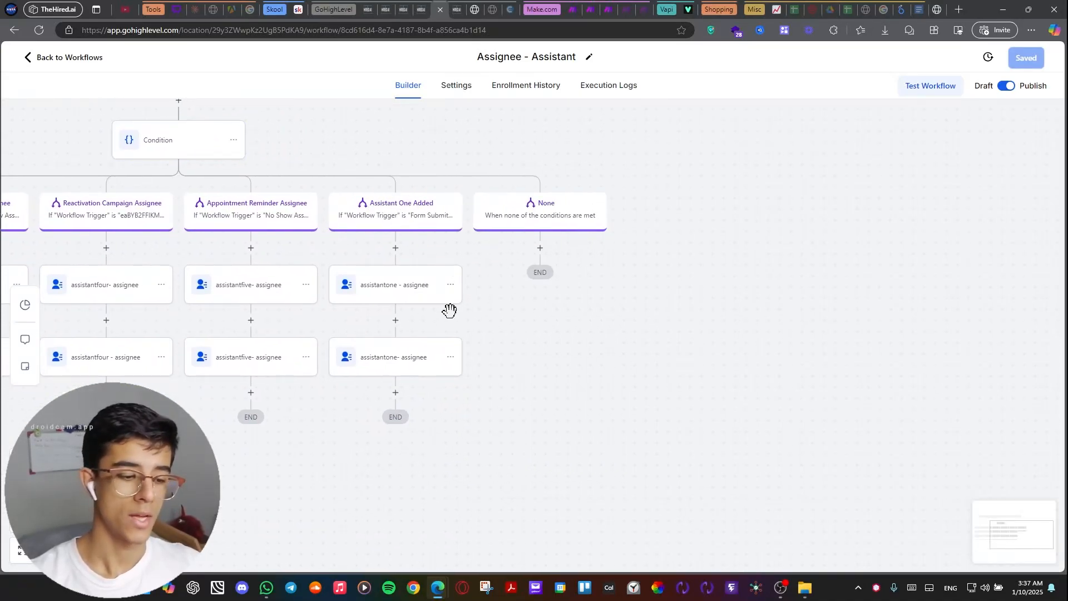
{"action": "left_click_drag", "start_coordinate": [551, 303], "coordinate": [691, 341]}
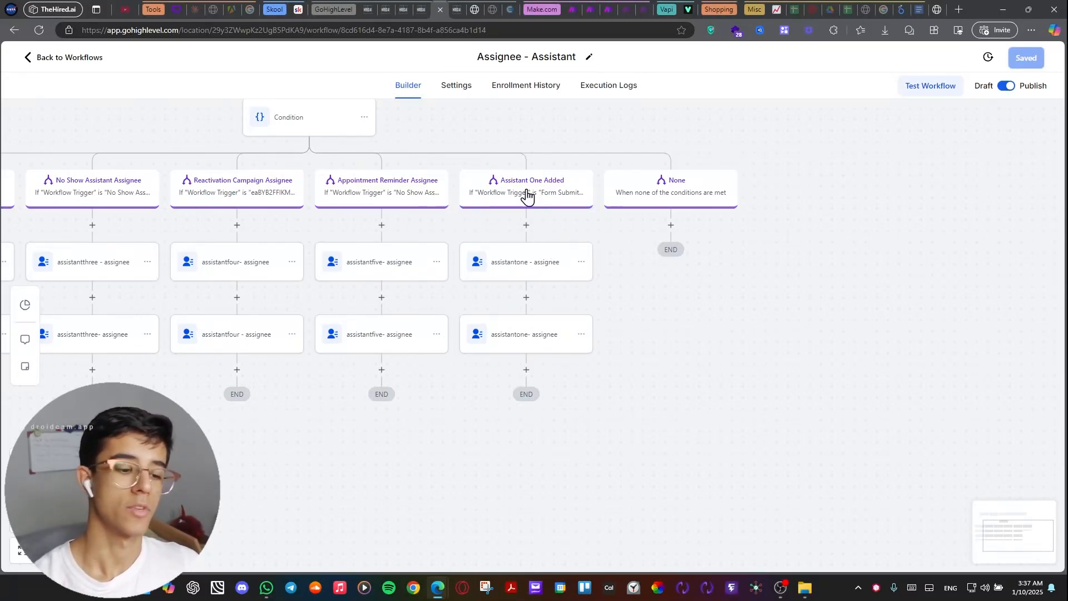
{"action": "left_click_drag", "start_coordinate": [489, 131], "coordinate": [565, 234]}
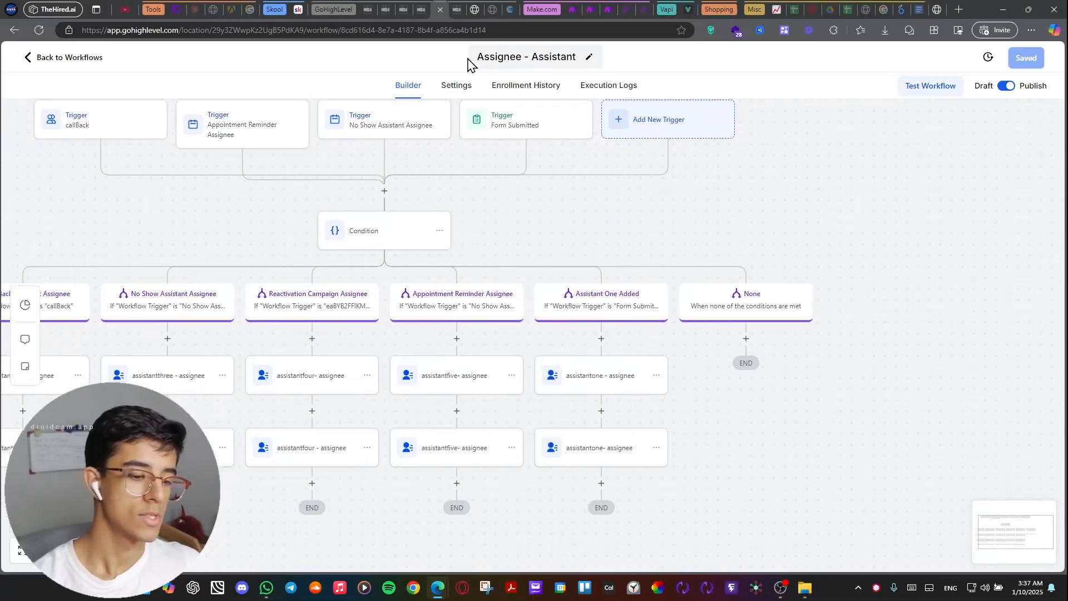
Open the First Call Of Multi Step 1st AI Caller Assistant workflow and examine the conditions of its firstCallAssistantOne branch.
{"action": "left_click", "coordinate": [419, 9]}
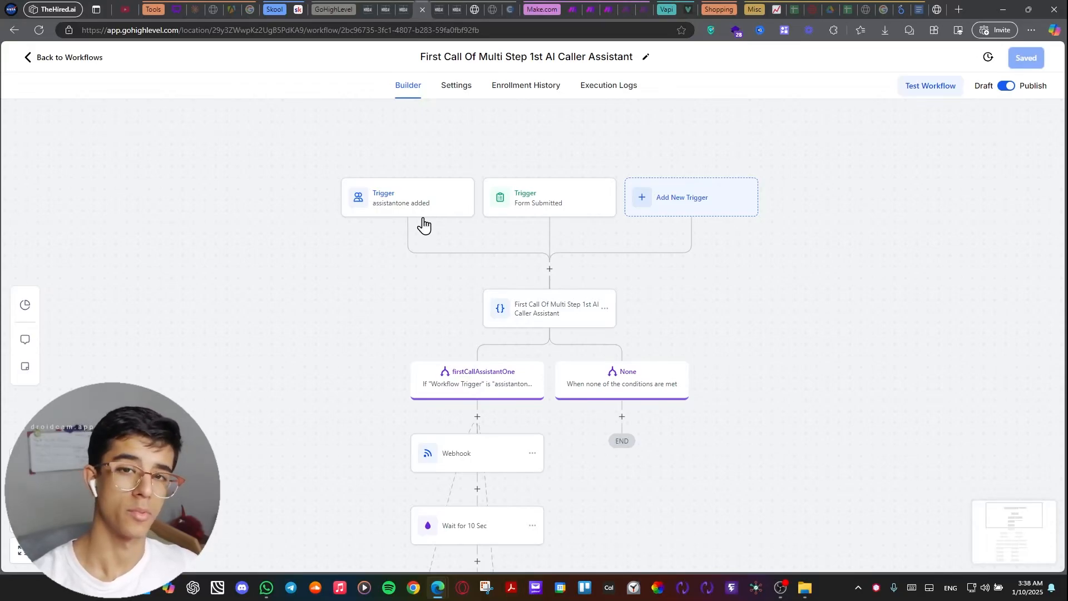
{"action": "left_click_drag", "start_coordinate": [422, 280], "coordinate": [415, 207]}
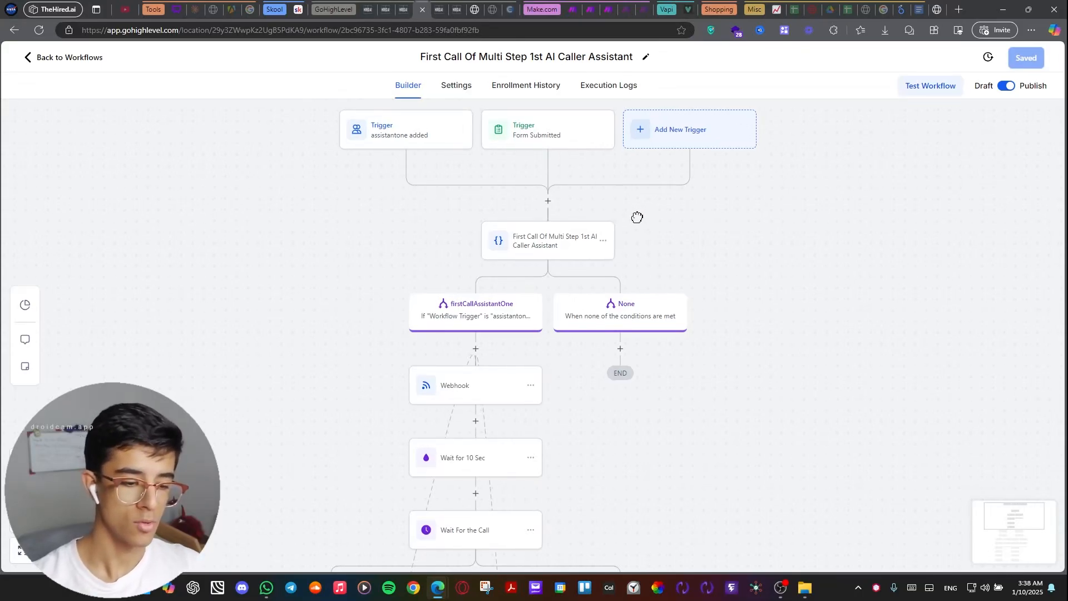
{"action": "left_click_drag", "start_coordinate": [636, 217], "coordinate": [615, 171]}
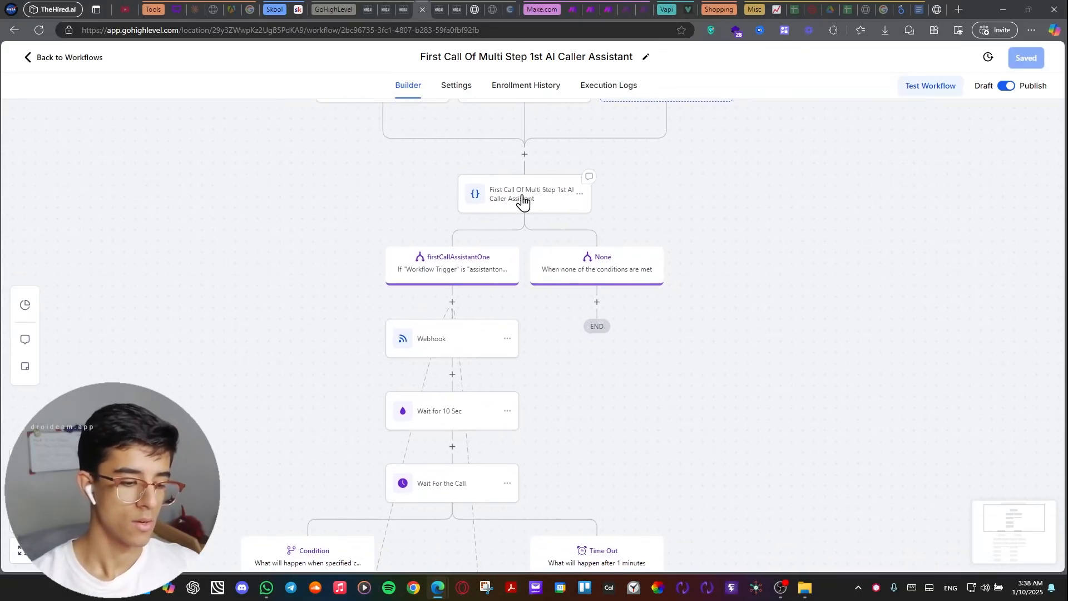
{"action": "left_click_drag", "start_coordinate": [387, 217], "coordinate": [425, 246]}
{"action": "left_click", "coordinate": [508, 315]}
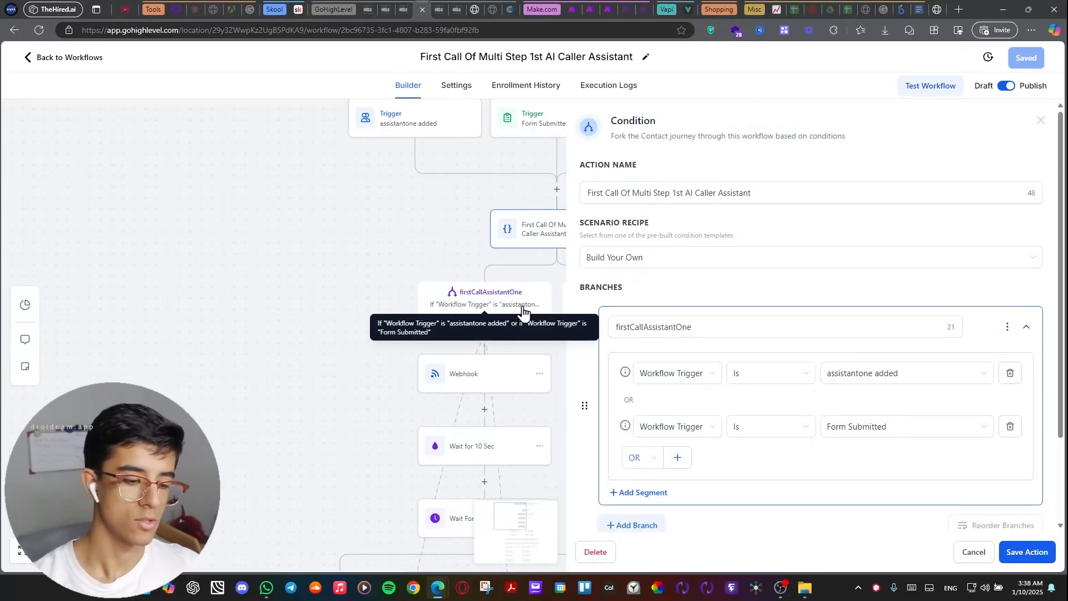
{"action": "scroll", "coordinate": [773, 384], "scroll_direction": "down", "scroll_amount": 2}
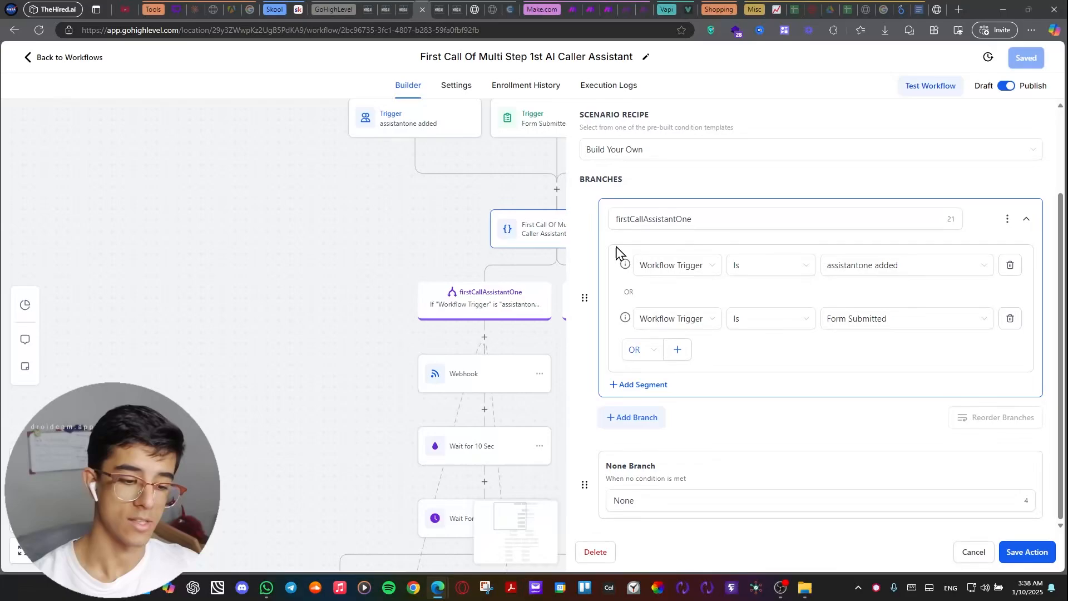
Inspect the Form Submitted trigger of the first-call workflow, including its form filter, and close it without saving.
{"action": "left_click_drag", "start_coordinate": [421, 203], "coordinate": [353, 238]}
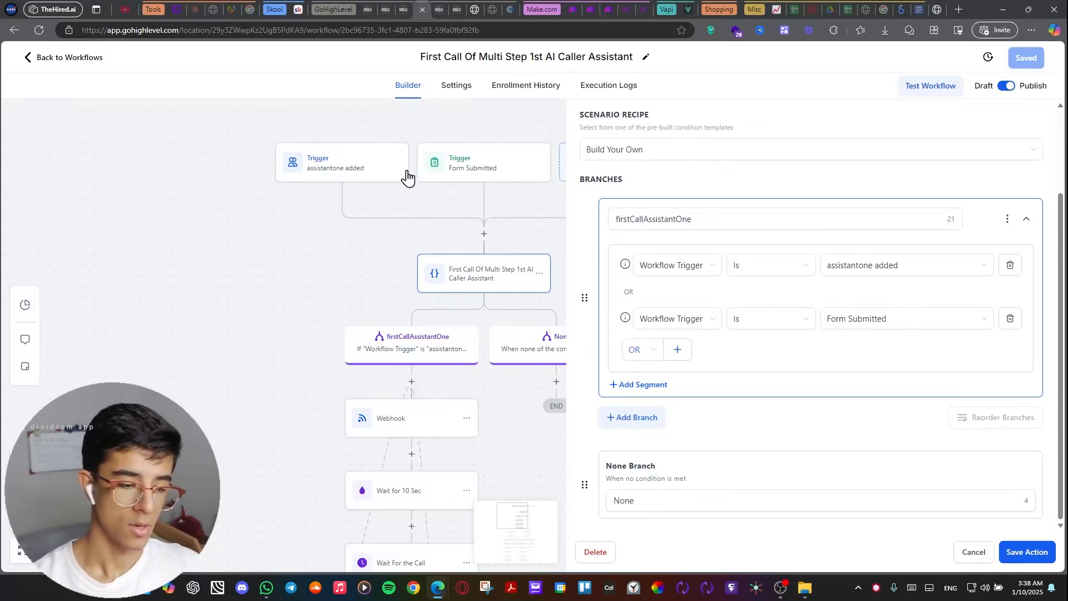
{"action": "left_click", "coordinate": [501, 174]}
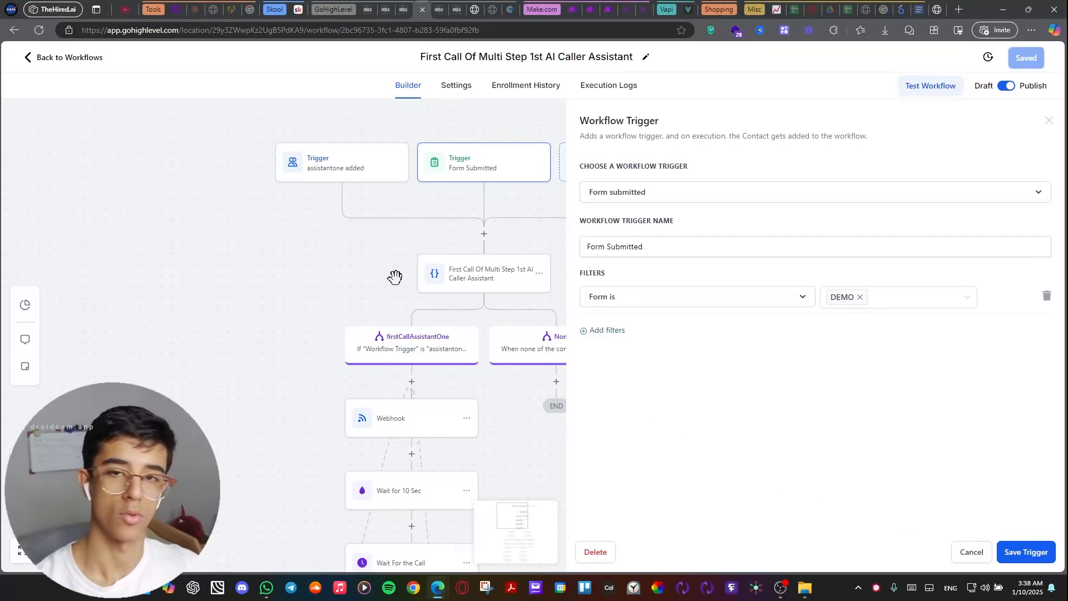
{"action": "left_click", "coordinate": [959, 553]}
View the settings of the Webhook action below the firstCallAssistantOne branch.
{"action": "left_click_drag", "start_coordinate": [667, 316], "coordinate": [727, 239]}
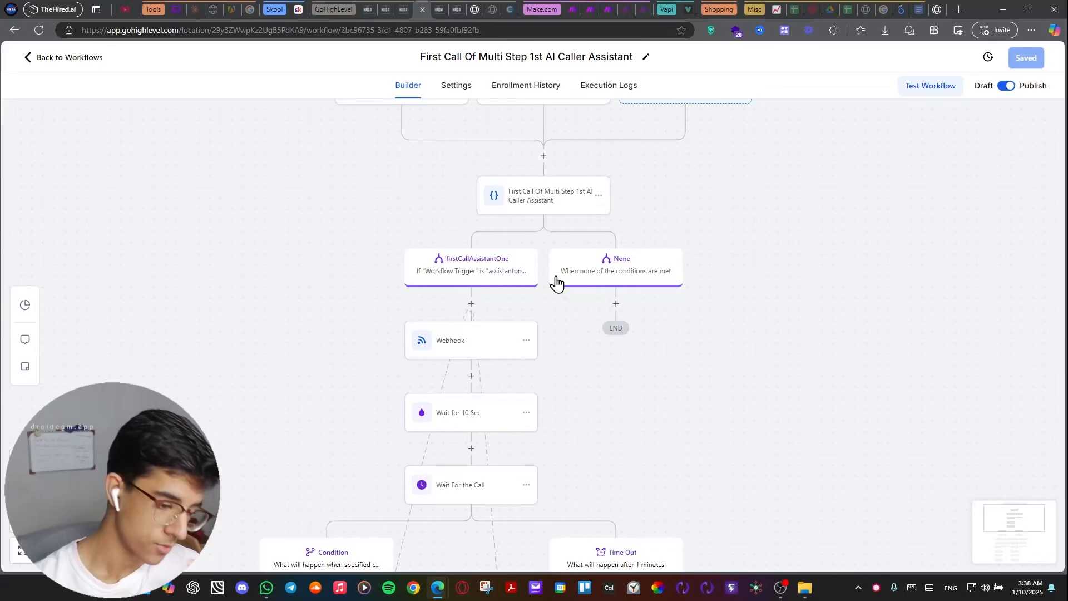
{"action": "left_click_drag", "start_coordinate": [396, 221], "coordinate": [449, 158]}
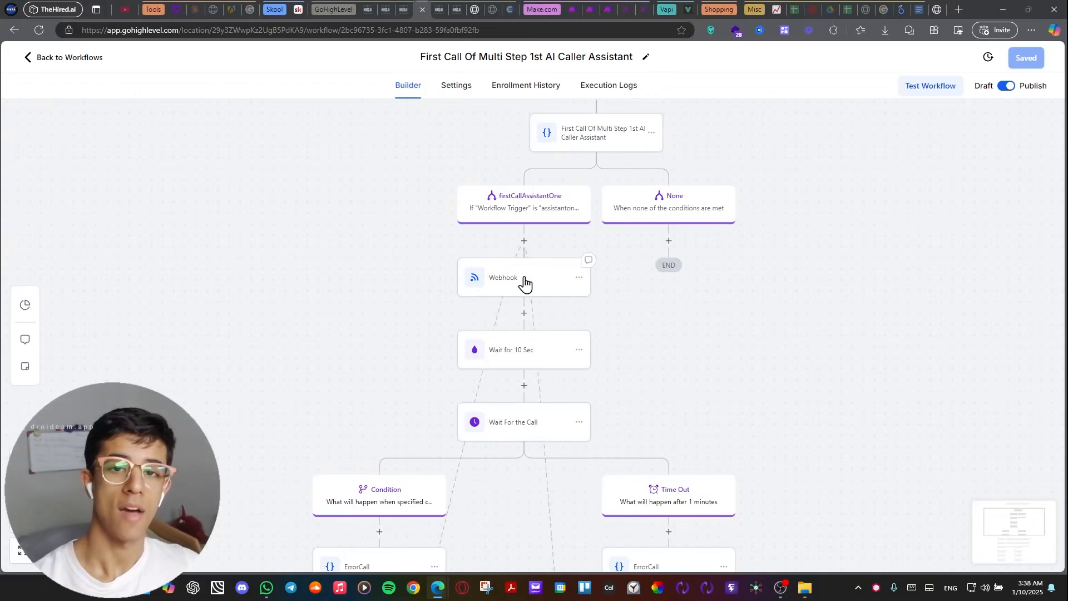
{"action": "left_click", "coordinate": [524, 283]}
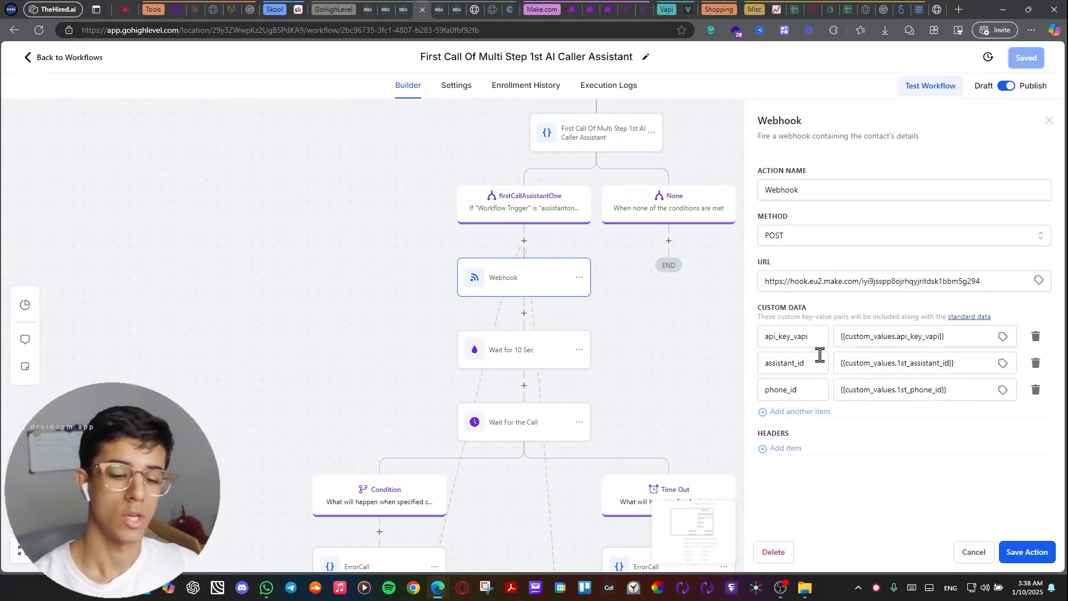
Review the Wait For the Call step and the ErrorCall branches beneath the webhook, closing the webhook's settings without saving.
{"action": "left_click_drag", "start_coordinate": [739, 382], "coordinate": [649, 191]}
{"action": "left_click_drag", "start_coordinate": [485, 343], "coordinate": [491, 169]}
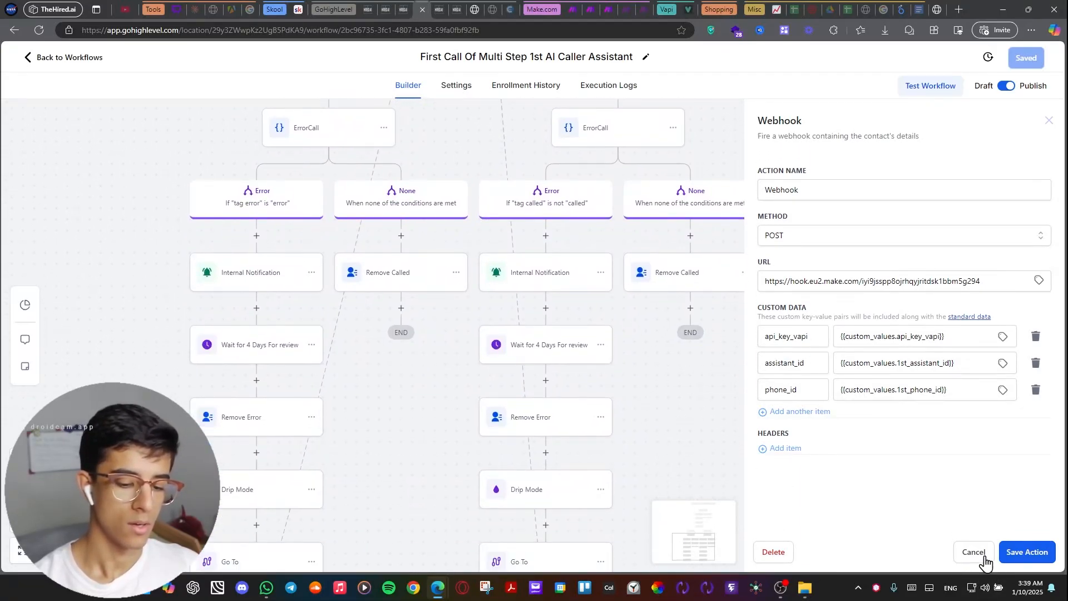
{"action": "left_click", "coordinate": [974, 553]}
{"action": "left_click_drag", "start_coordinate": [746, 436], "coordinate": [733, 495]}
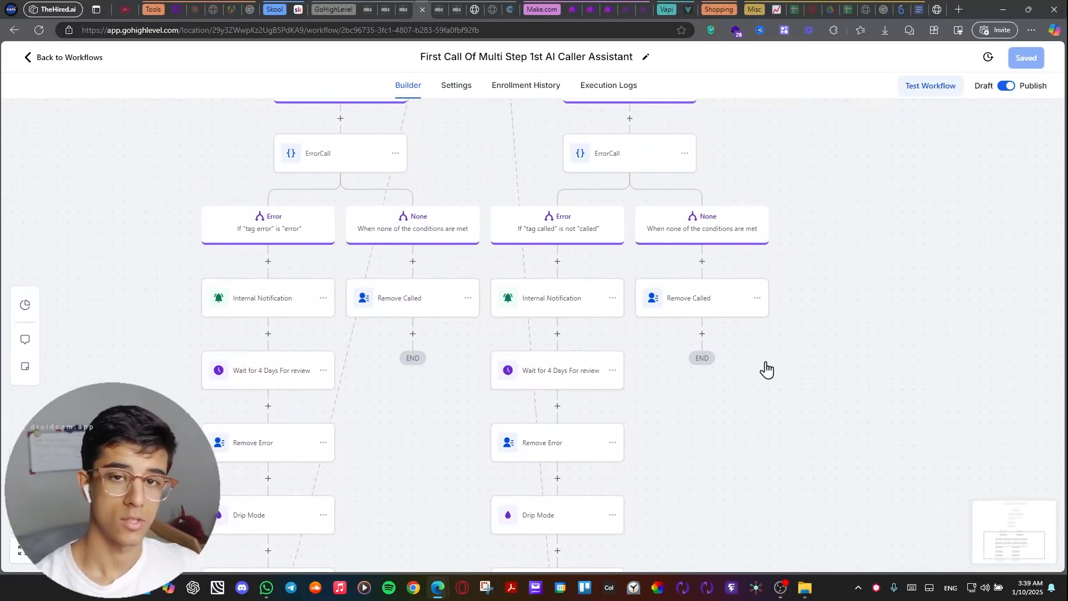
{"action": "left_click_drag", "start_coordinate": [806, 296], "coordinate": [831, 434]}
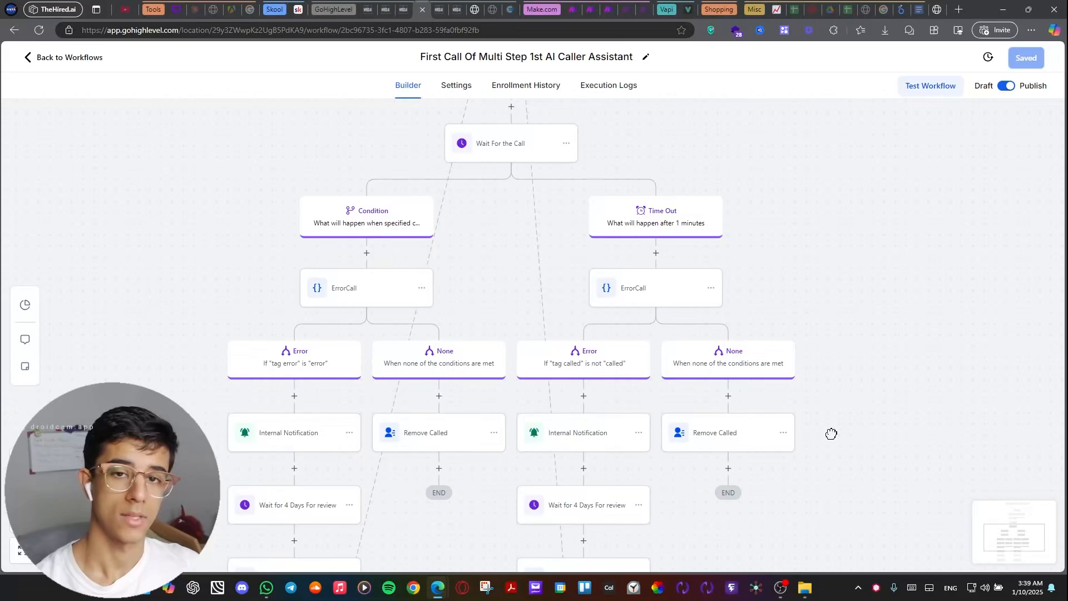
{"action": "scroll", "coordinate": [843, 238], "scroll_direction": "up", "scroll_amount": 5}
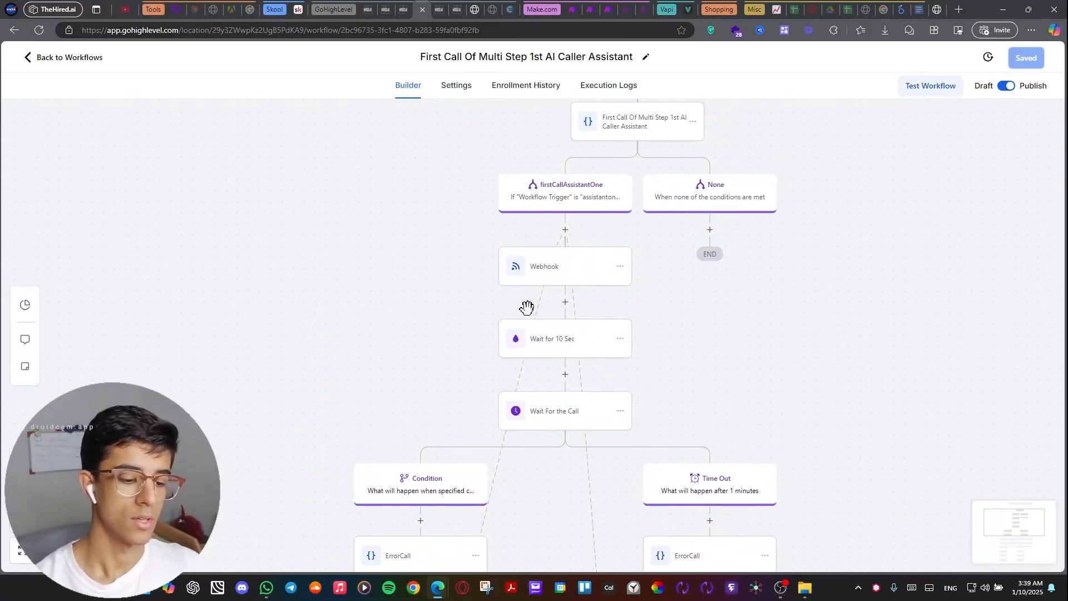
Inspect the first-call Webhook action's URL and its api_key_vapi, assistant_id and phone_id custom data, closing it without saving.
{"action": "left_click", "coordinate": [556, 274]}
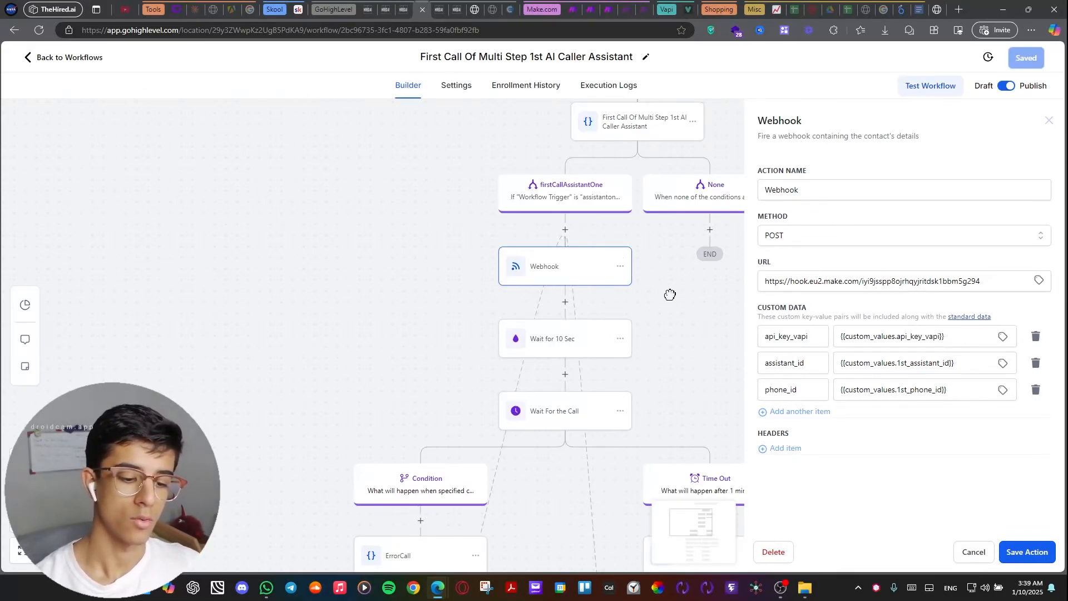
{"action": "left_click_drag", "start_coordinate": [629, 251], "coordinate": [569, 242]}
{"action": "left_click_drag", "start_coordinate": [982, 281], "coordinate": [779, 287]}
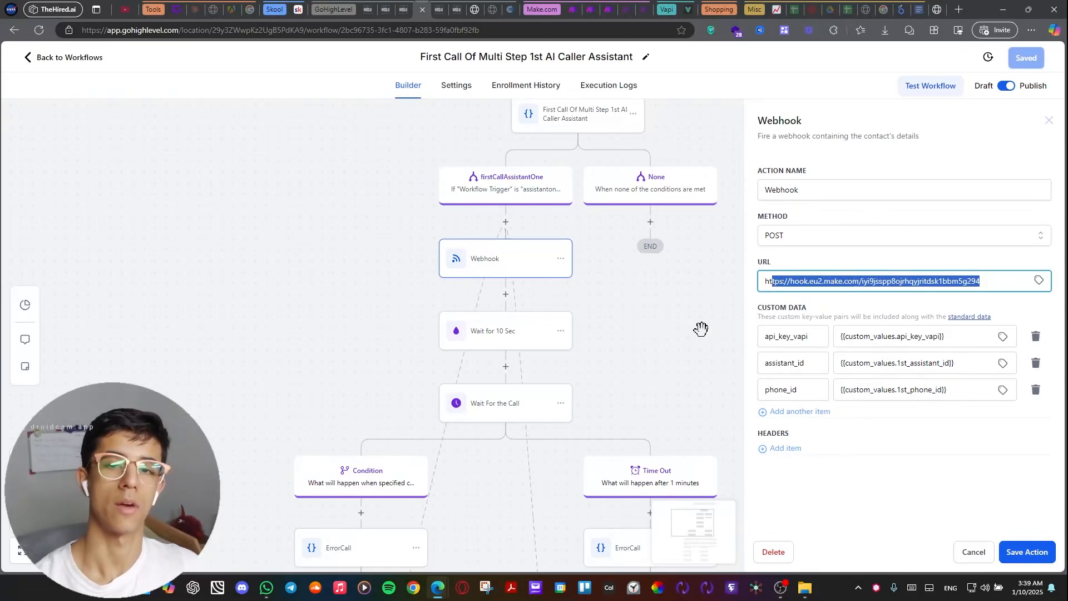
{"action": "double_click", "coordinate": [780, 336]}
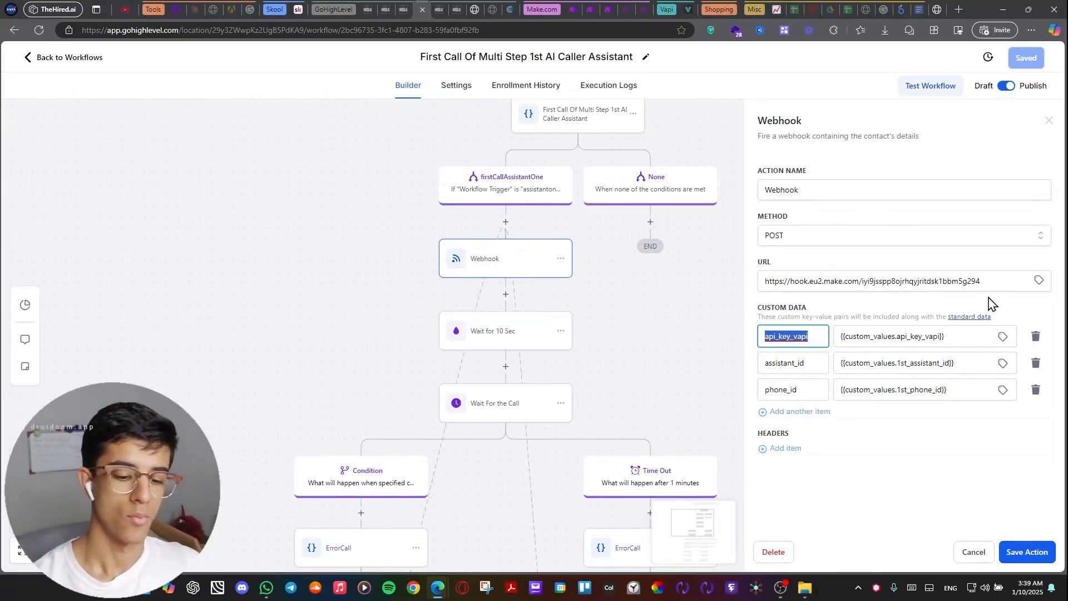
{"action": "left_click_drag", "start_coordinate": [982, 280], "coordinate": [789, 303]}
{"action": "left_click_drag", "start_coordinate": [808, 341], "coordinate": [744, 334]}
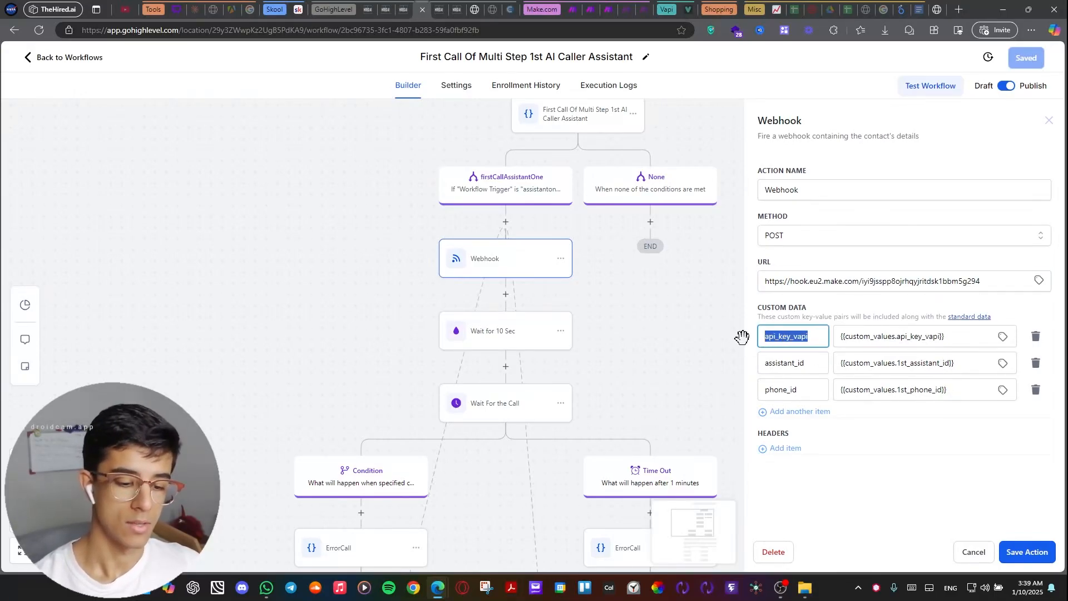
{"action": "left_click_drag", "start_coordinate": [808, 369], "coordinate": [750, 374]}
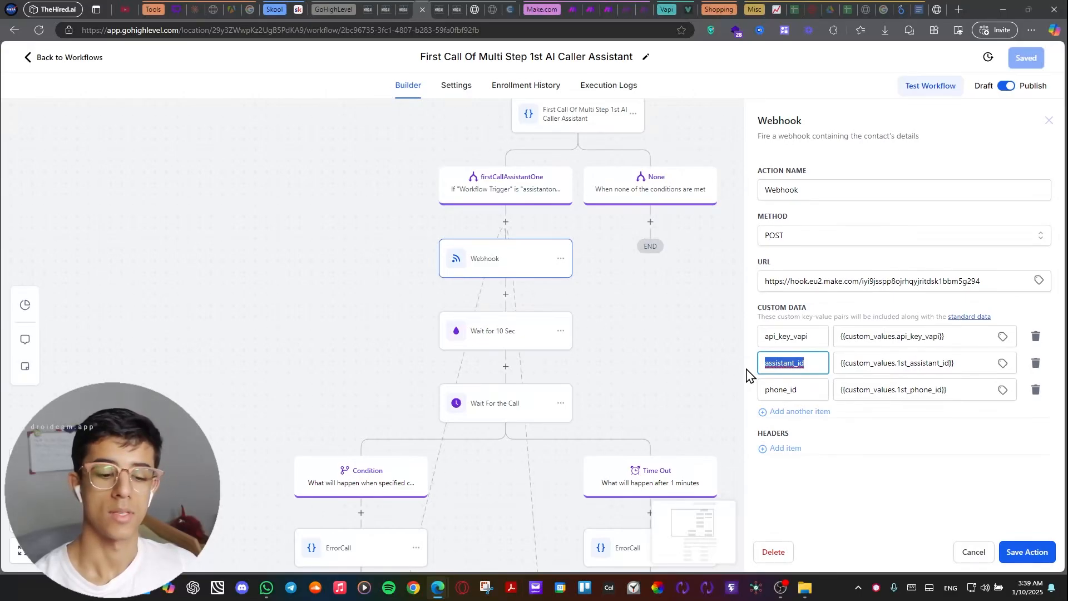
{"action": "left_click_drag", "start_coordinate": [810, 389], "coordinate": [767, 390]}
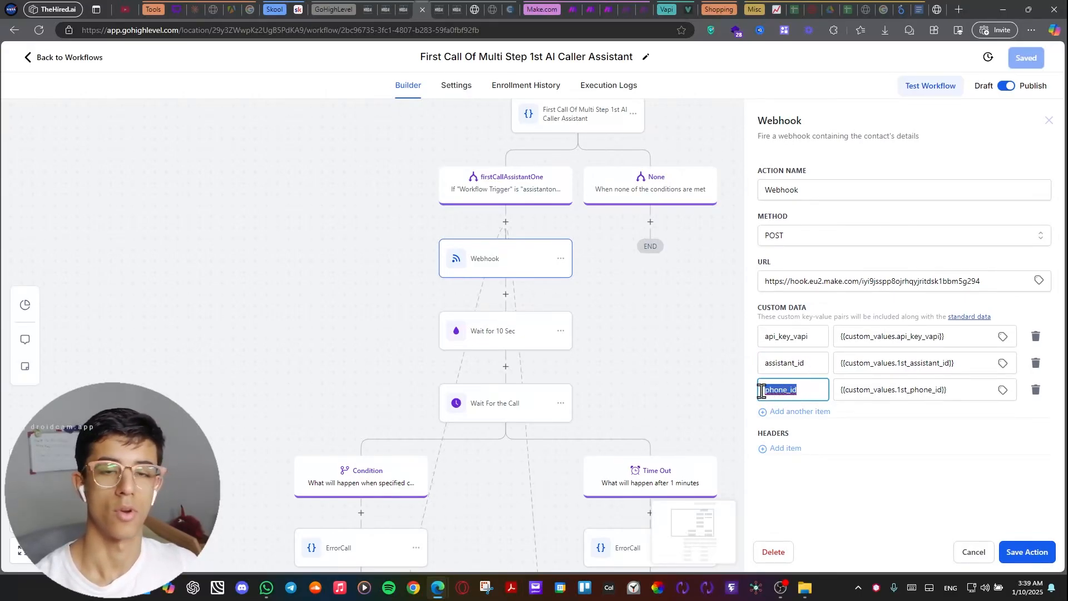
{"action": "left_click", "coordinate": [671, 334]}
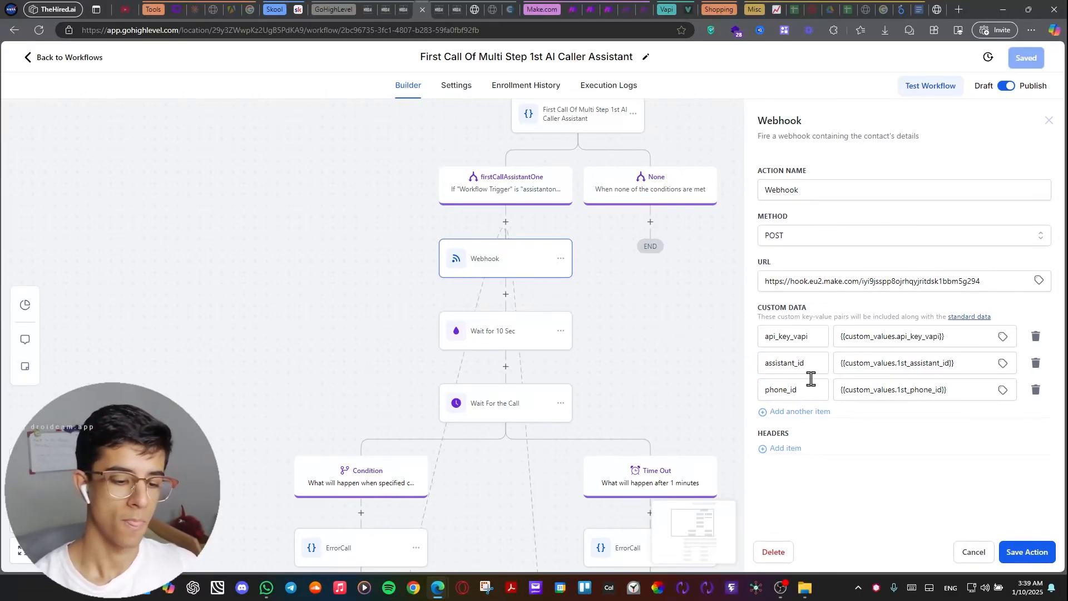
{"action": "left_click", "coordinate": [967, 557]}
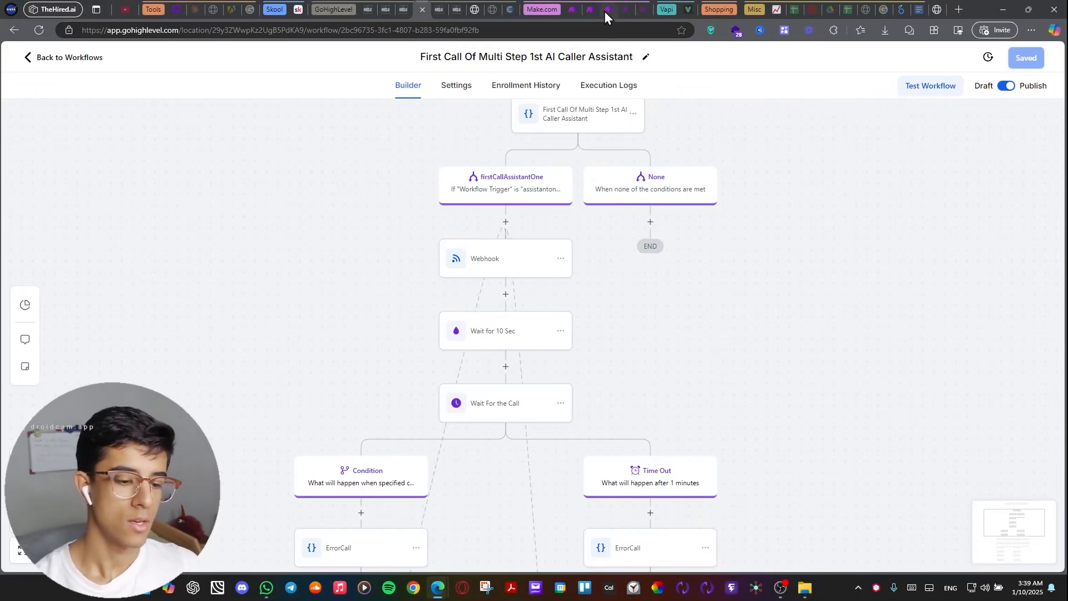
Switch to the New AI caller scenario in Make and look over its modules from the webhook to the router.
{"action": "mouse_move", "coordinate": [608, 15]}
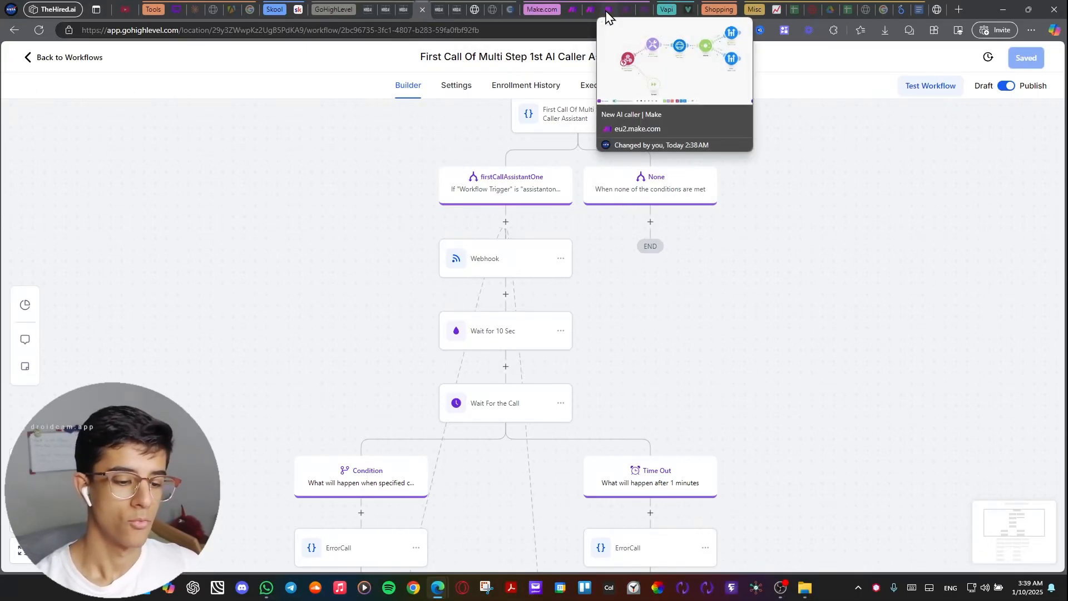
{"action": "left_click", "coordinate": [606, 13]}
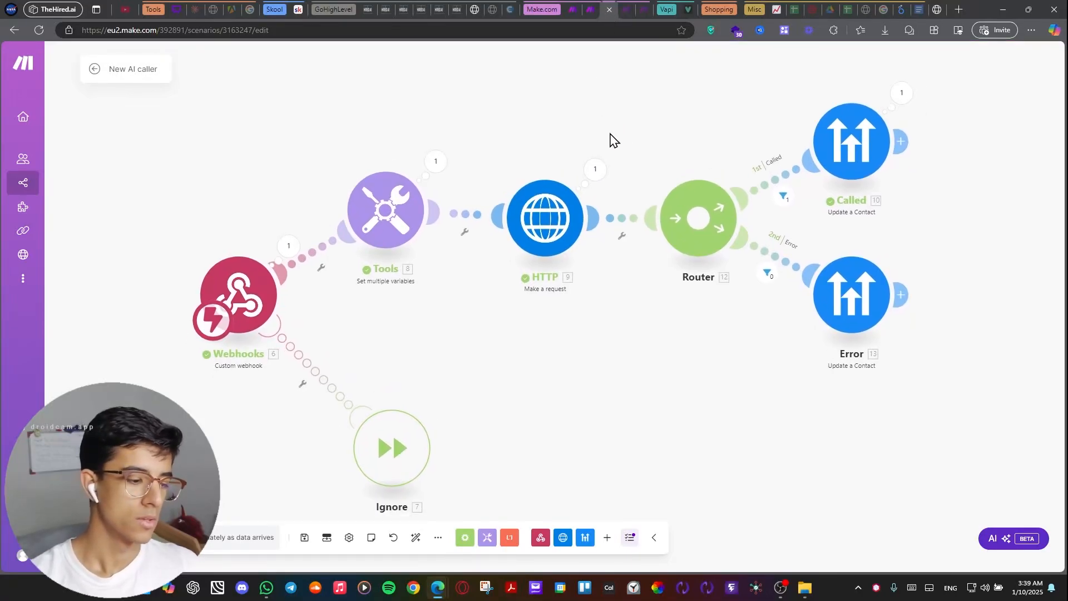
{"action": "left_click_drag", "start_coordinate": [610, 134], "coordinate": [615, 127]}
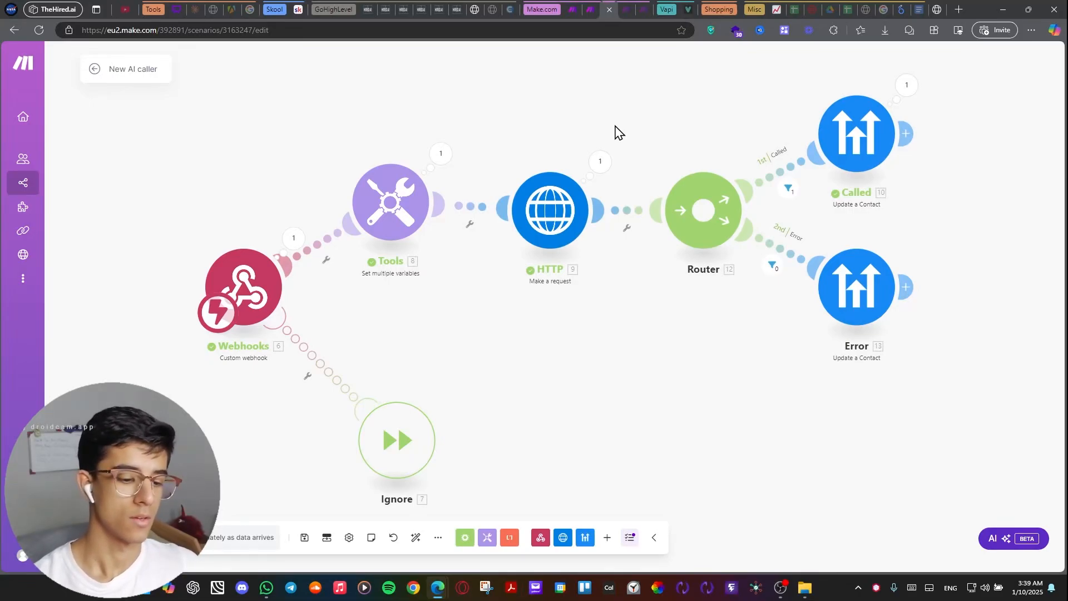
{"action": "left_click_drag", "start_coordinate": [615, 126], "coordinate": [607, 113]}
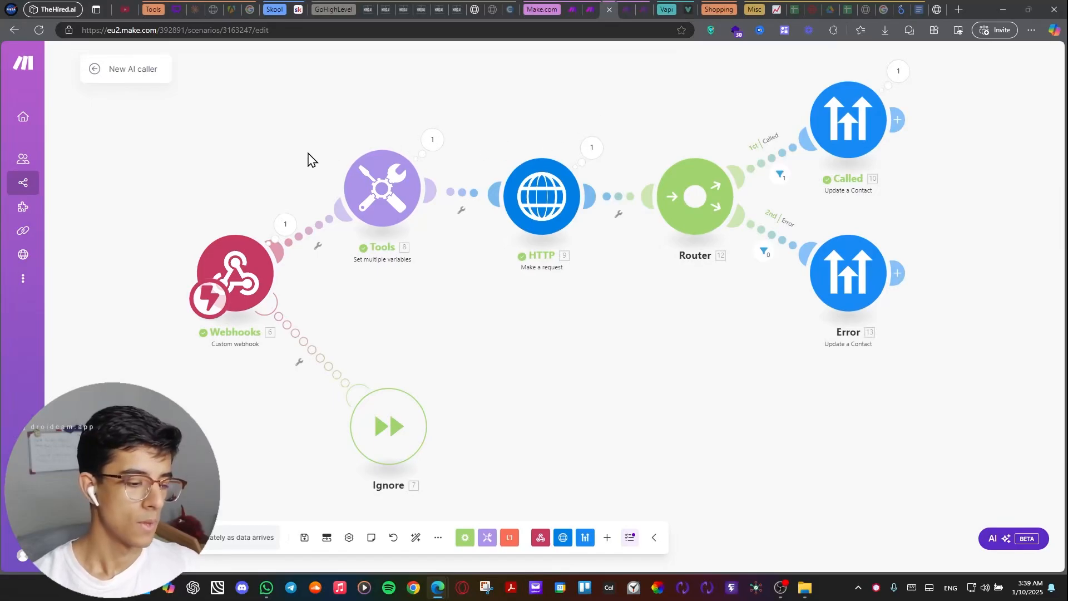
{"action": "left_click_drag", "start_coordinate": [307, 153], "coordinate": [379, 92]}
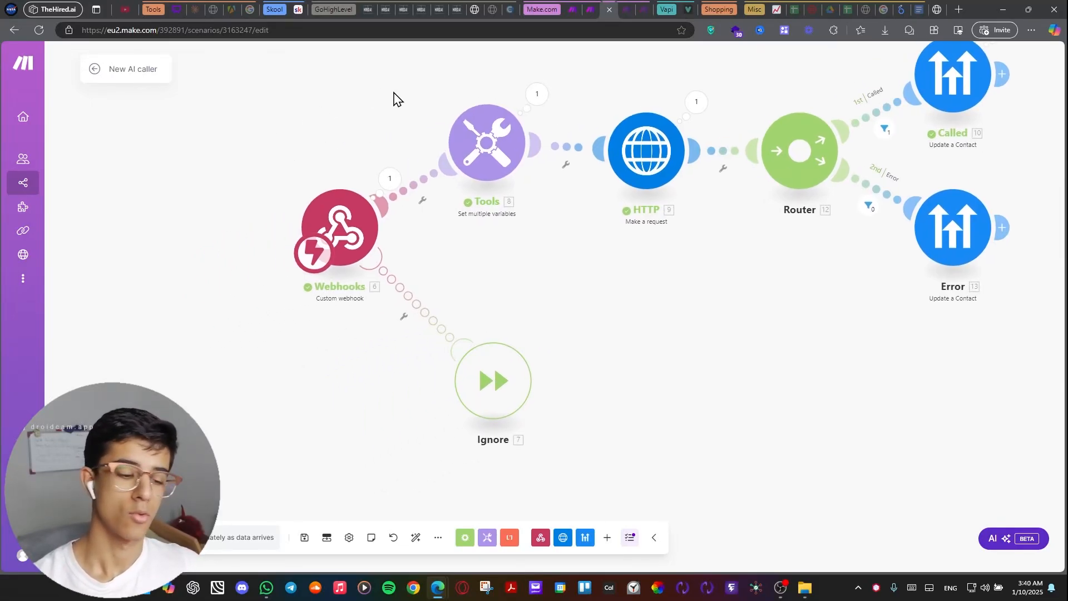
{"action": "left_click_drag", "start_coordinate": [329, 149], "coordinate": [353, 163]}
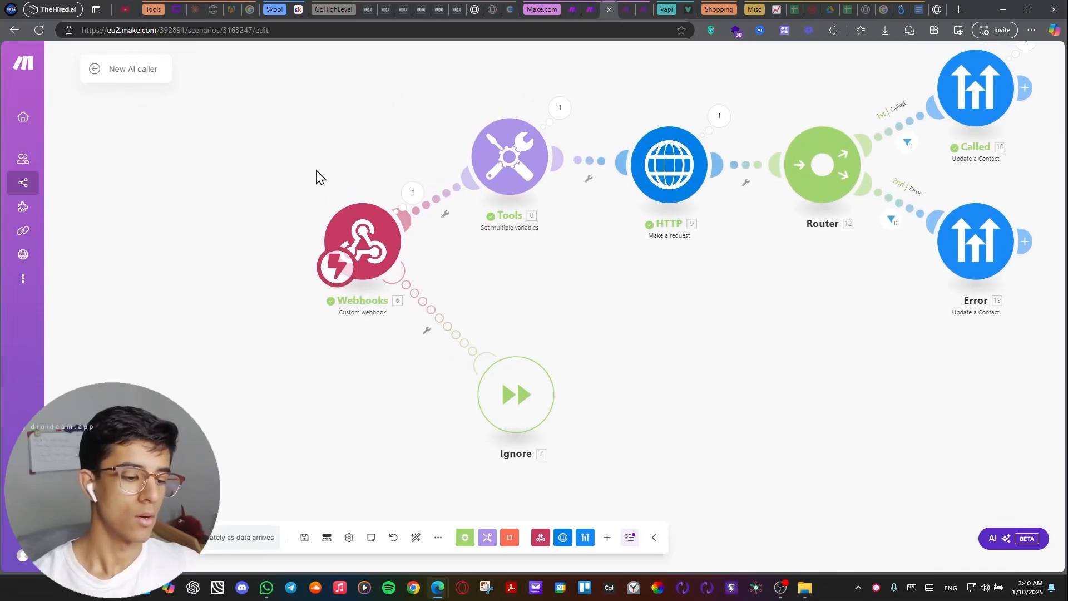
Check the address of the YT(step 1 caller) webhook in the Webhooks module and close its settings.
{"action": "left_click", "coordinate": [380, 253]}
{"action": "left_click_drag", "start_coordinate": [506, 239], "coordinate": [647, 252]}
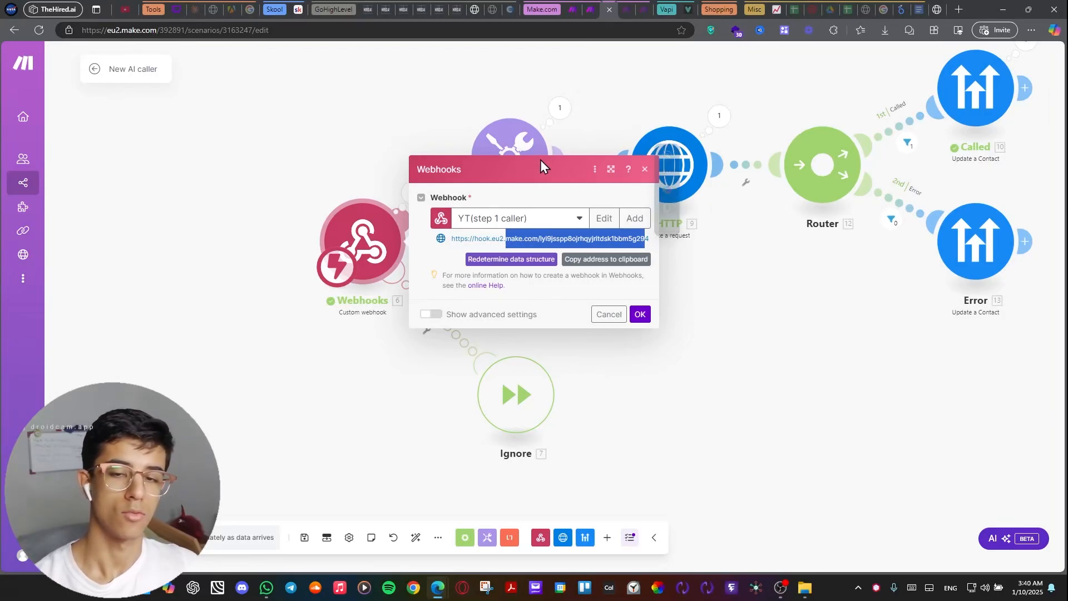
{"action": "left_click", "coordinate": [400, 127]}
{"action": "left_click_drag", "start_coordinate": [400, 127], "coordinate": [296, 157]}
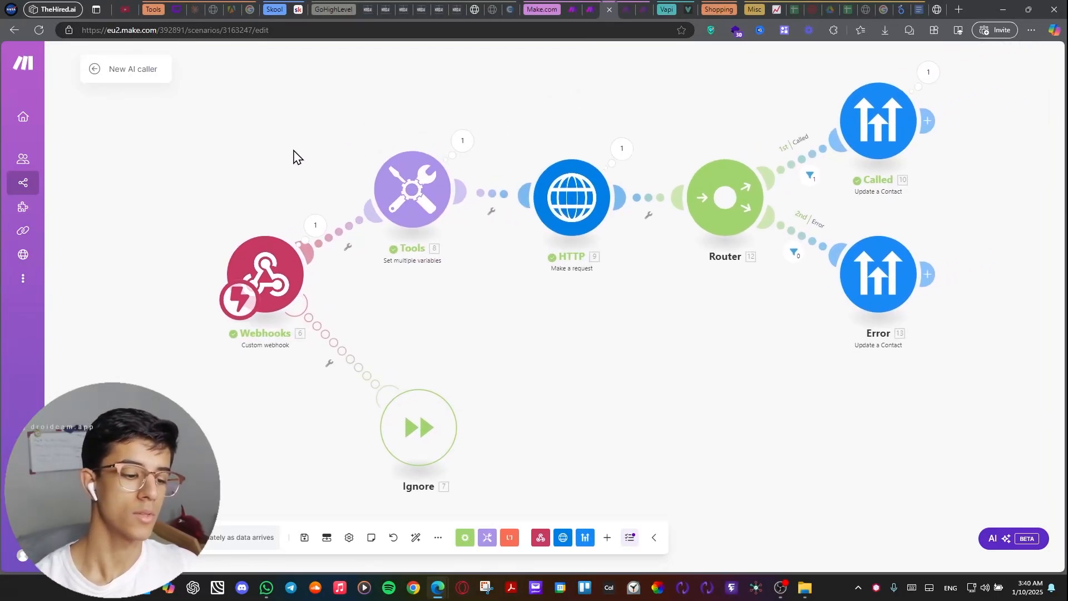
Open the Tools module and look through the variables mapped from the webhook data.
{"action": "left_click", "coordinate": [430, 207]}
{"action": "scroll", "coordinate": [523, 187], "scroll_direction": "down", "scroll_amount": 2}
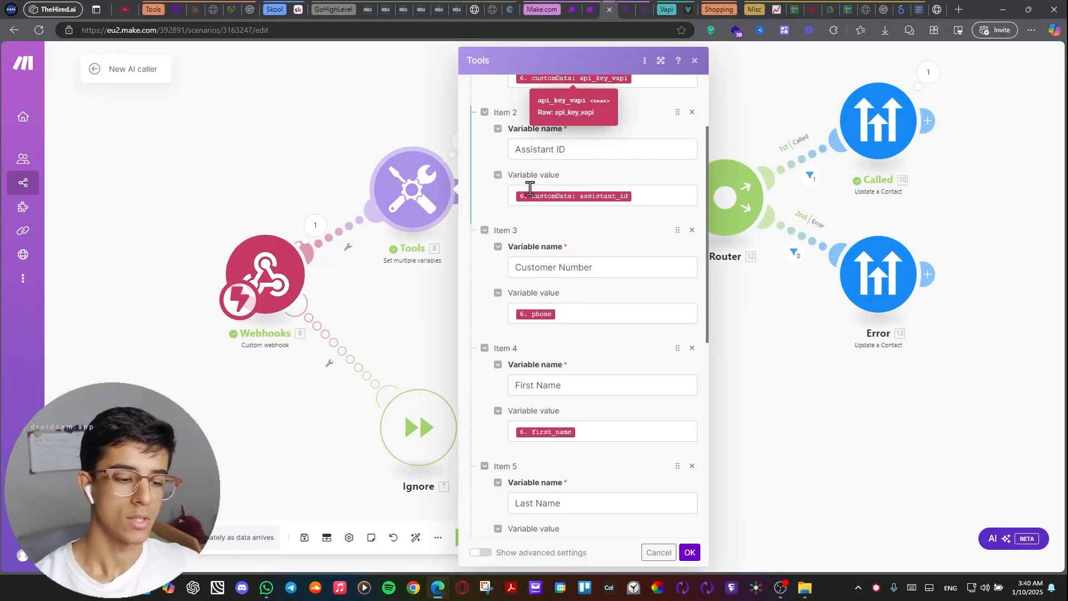
{"action": "scroll", "coordinate": [529, 188], "scroll_direction": "down", "scroll_amount": 5}
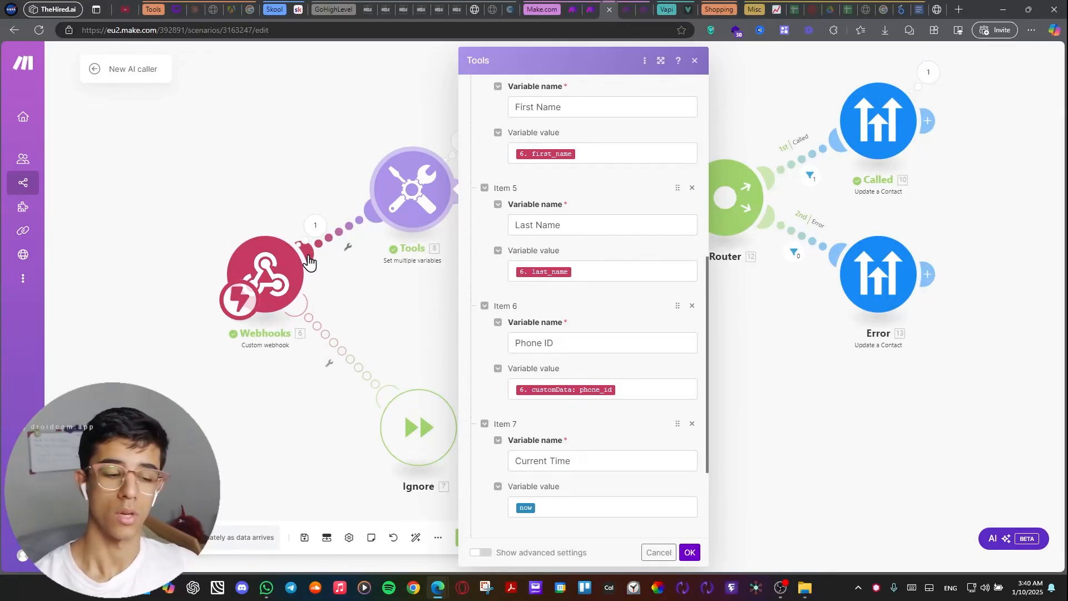
Examine the data bundle received by the Webhooks module in its last run and close it.
{"action": "left_click", "coordinate": [315, 226]}
{"action": "scroll", "coordinate": [395, 234], "scroll_direction": "down", "scroll_amount": 7}
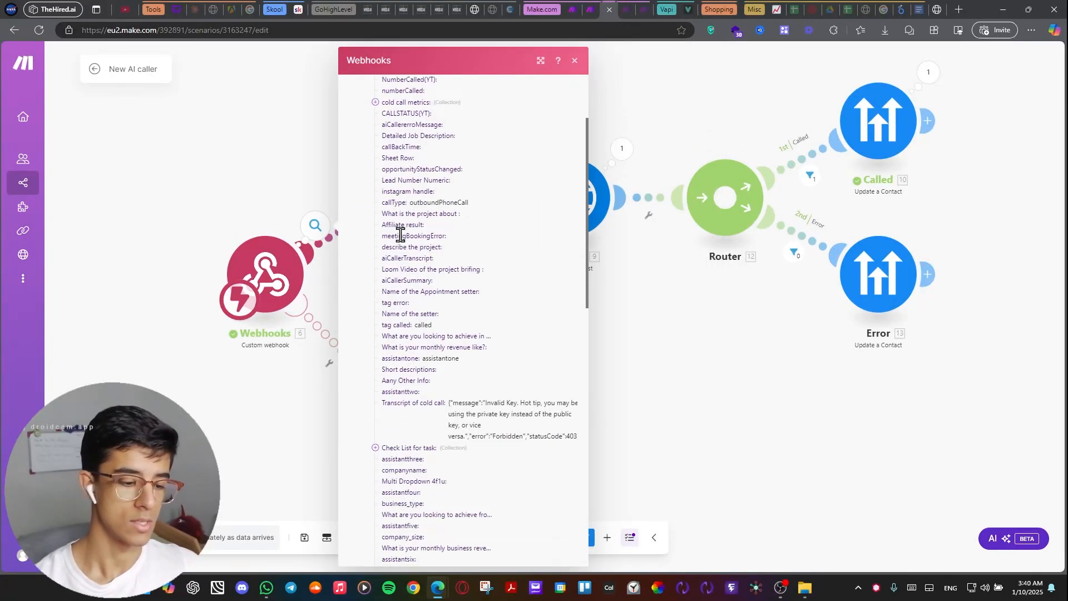
{"action": "scroll", "coordinate": [400, 236], "scroll_direction": "down", "scroll_amount": 5}
{"action": "left_click", "coordinate": [332, 210]}
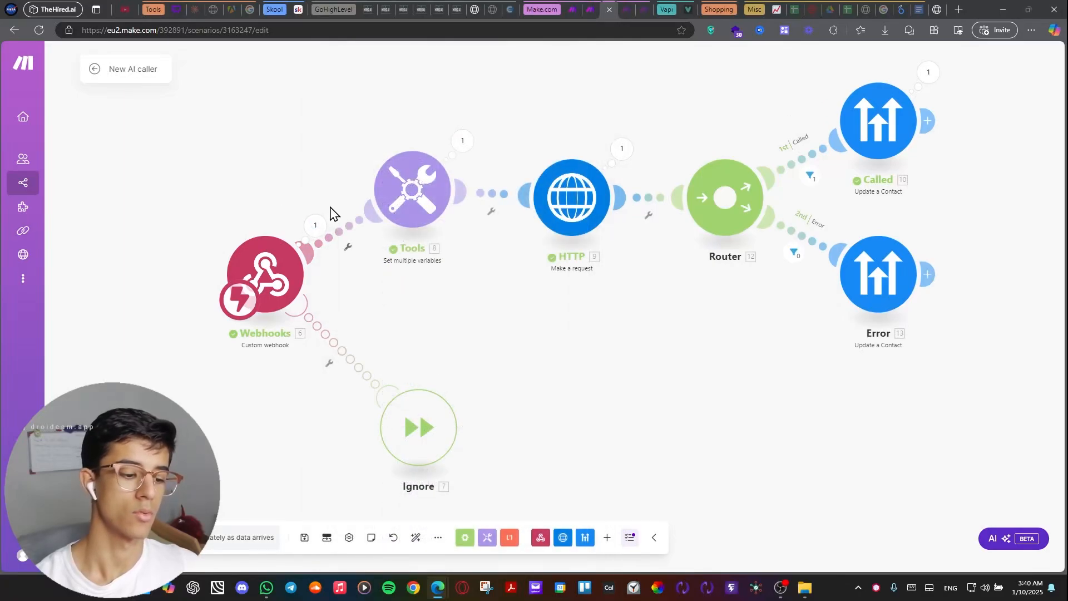
Reopen the Tools module and review its variables through EMAIL, checking the value mapped to Current Time.
{"action": "left_click", "coordinate": [432, 205]}
{"action": "scroll", "coordinate": [561, 221], "scroll_direction": "down", "scroll_amount": 7}
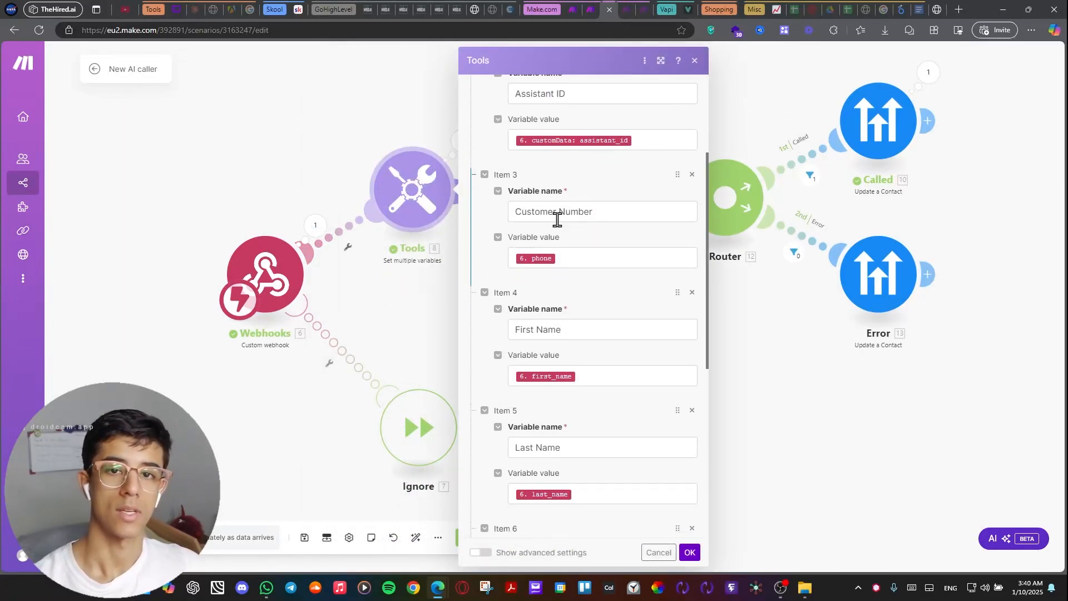
{"action": "scroll", "coordinate": [555, 219], "scroll_direction": "down", "scroll_amount": 3}
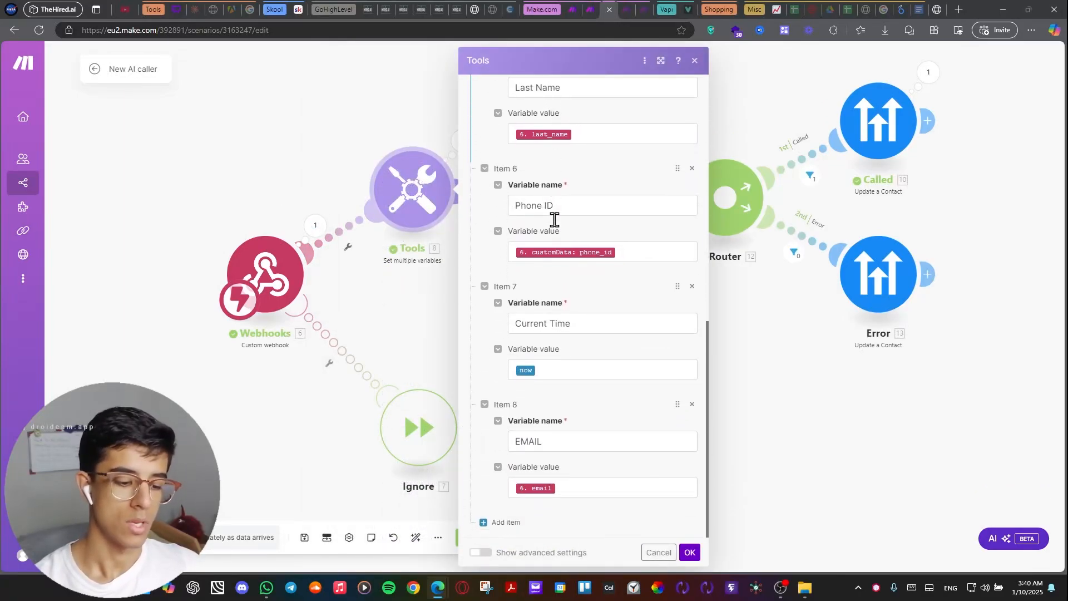
{"action": "scroll", "coordinate": [582, 415], "scroll_direction": "up", "scroll_amount": 1}
{"action": "scroll", "coordinate": [581, 415], "scroll_direction": "down", "scroll_amount": 1}
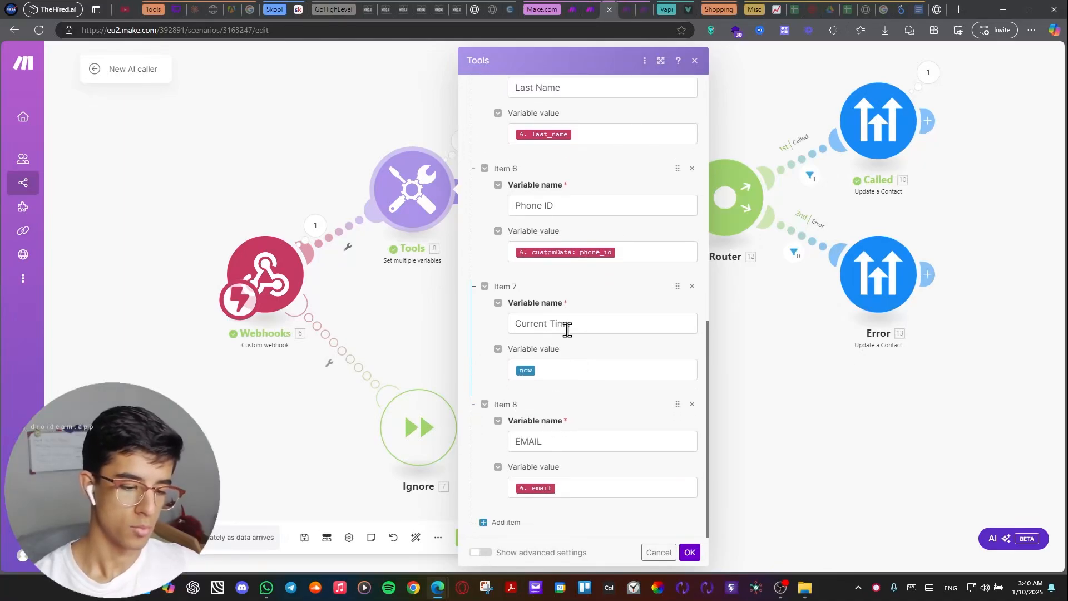
{"action": "scroll", "coordinate": [565, 328], "scroll_direction": "up", "scroll_amount": 1}
{"action": "left_click_drag", "start_coordinate": [572, 377], "coordinate": [499, 388]}
{"action": "left_click", "coordinate": [569, 427]}
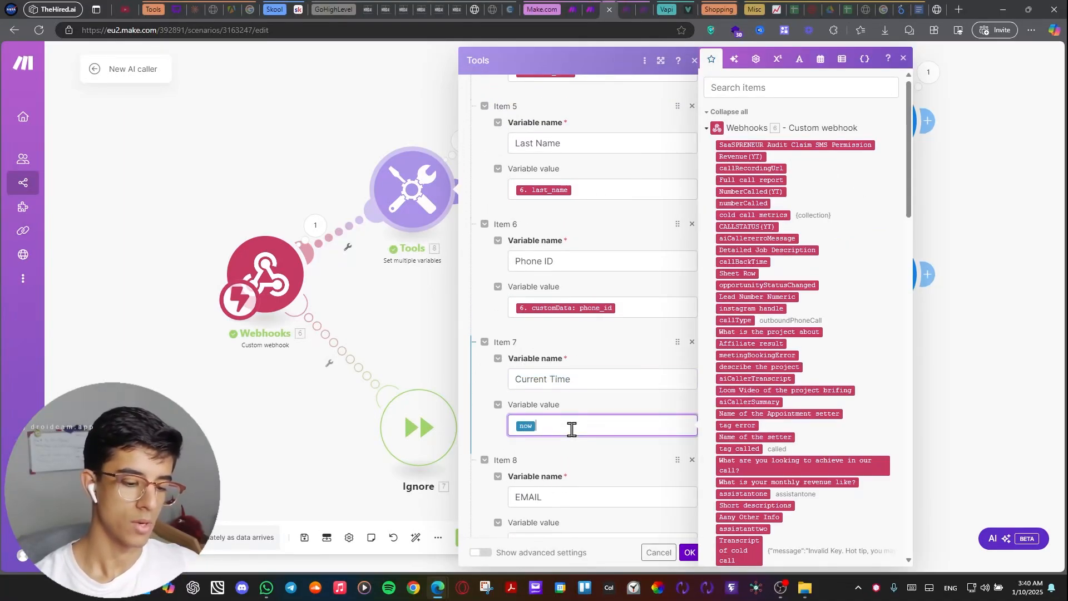
{"action": "left_click", "coordinate": [566, 457]}
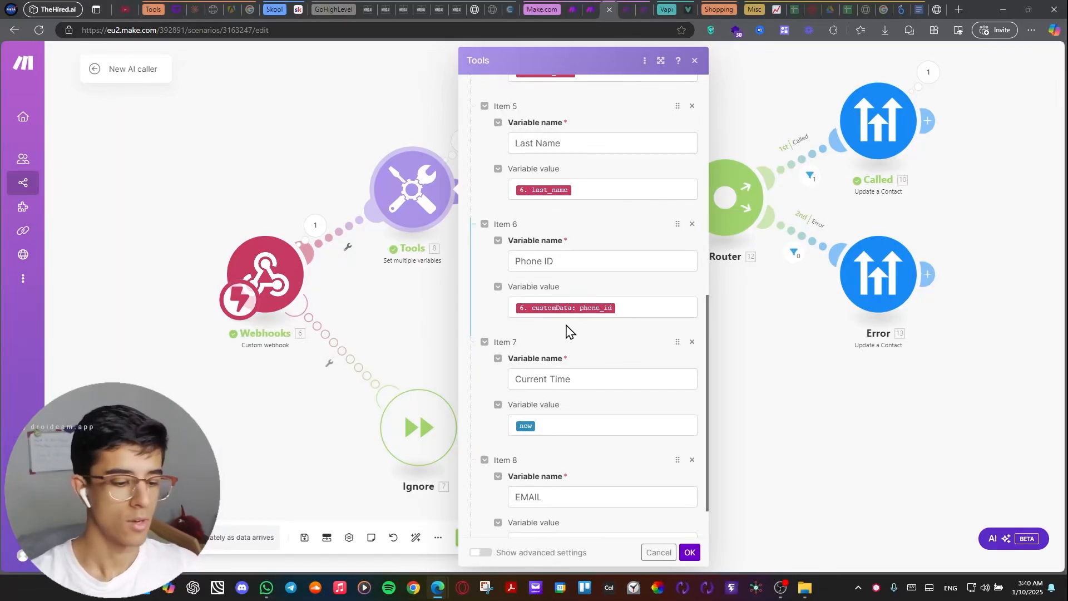
Review the Tools variables from Phone ID back up to API Key and close the module's settings.
{"action": "scroll", "coordinate": [570, 334], "scroll_direction": "up", "scroll_amount": 1}
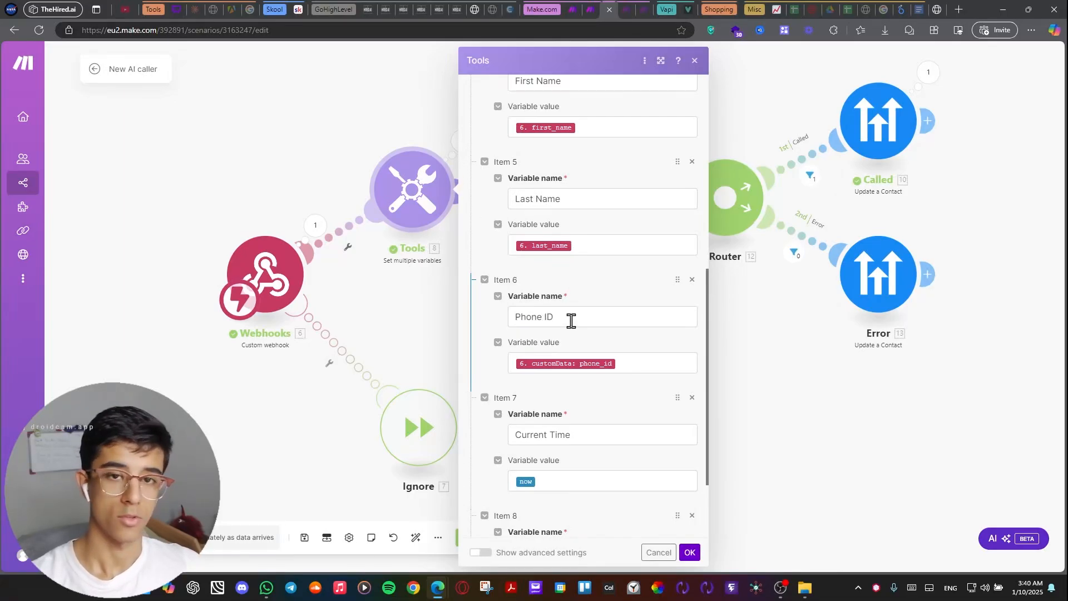
{"action": "scroll", "coordinate": [573, 308], "scroll_direction": "up", "scroll_amount": 1}
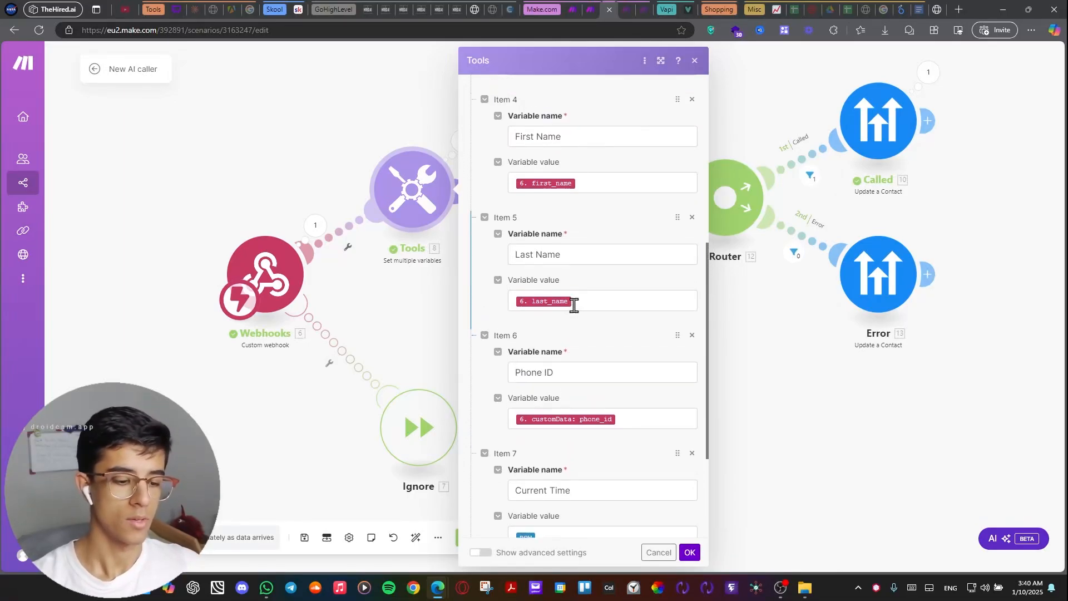
{"action": "left_click_drag", "start_coordinate": [579, 256], "coordinate": [519, 252]}
{"action": "scroll", "coordinate": [498, 283], "scroll_direction": "up", "scroll_amount": 2}
{"action": "left_click", "coordinate": [488, 300]}
{"action": "scroll", "coordinate": [559, 258], "scroll_direction": "up", "scroll_amount": 2}
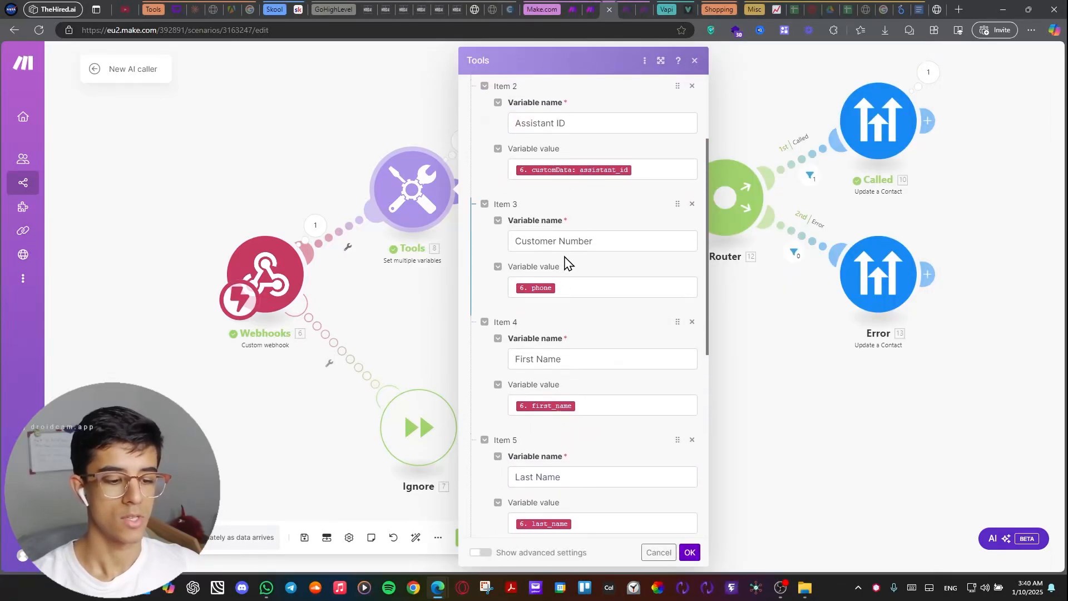
{"action": "scroll", "coordinate": [615, 245], "scroll_direction": "up", "scroll_amount": 1}
{"action": "scroll", "coordinate": [612, 253], "scroll_direction": "up", "scroll_amount": 2}
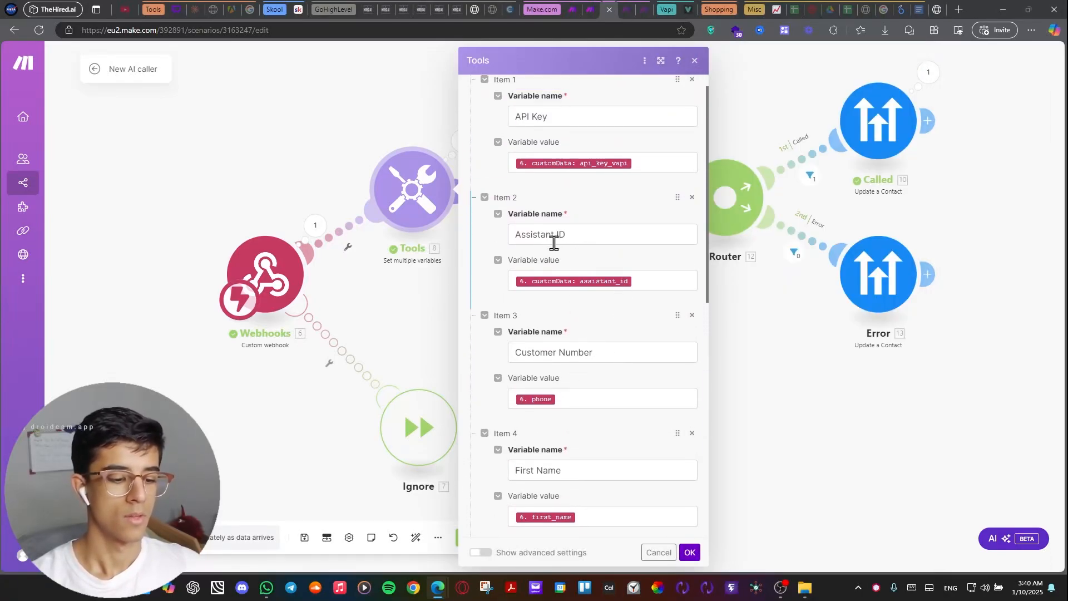
{"action": "scroll", "coordinate": [582, 248], "scroll_direction": "up", "scroll_amount": 1}
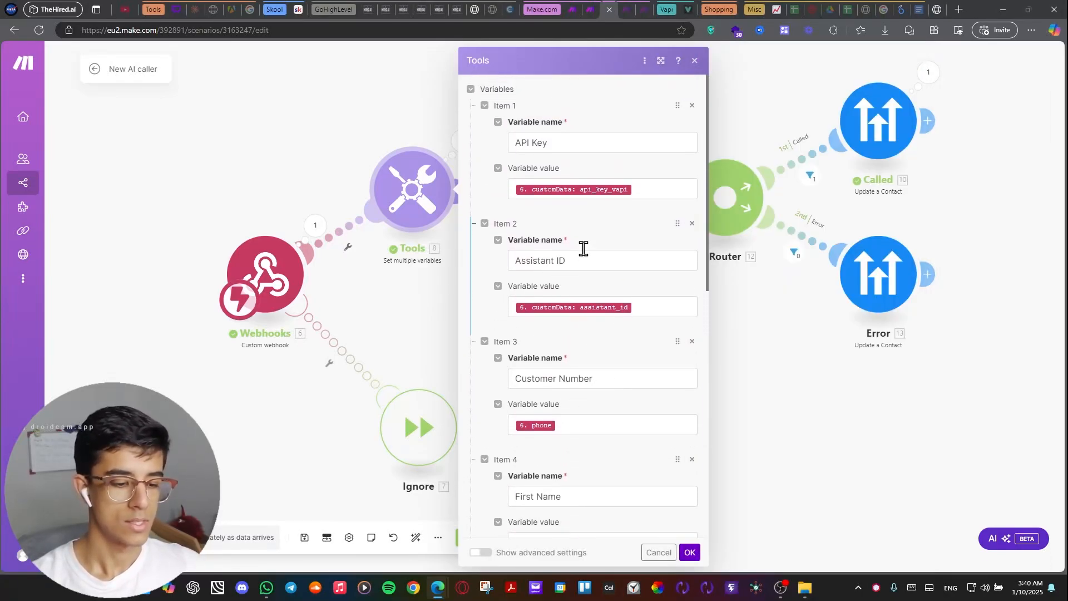
{"action": "left_click", "coordinate": [768, 380]}
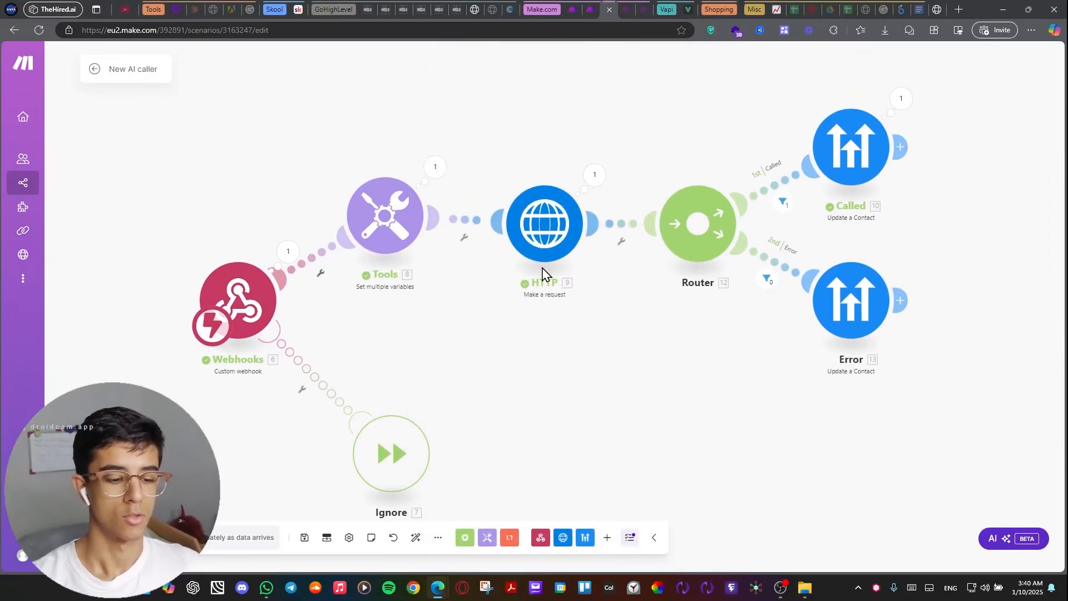
Open the HTTP module's settings and inspect its request URL to the Vapi phone call endpoint.
{"action": "left_click_drag", "start_coordinate": [566, 354], "coordinate": [552, 375]}
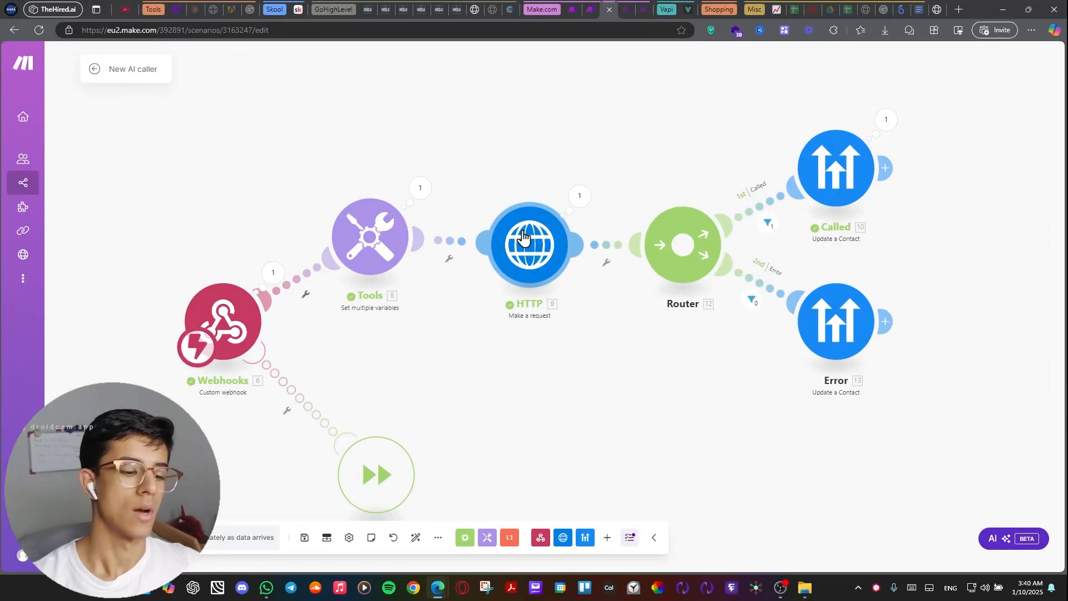
{"action": "left_click", "coordinate": [526, 238]}
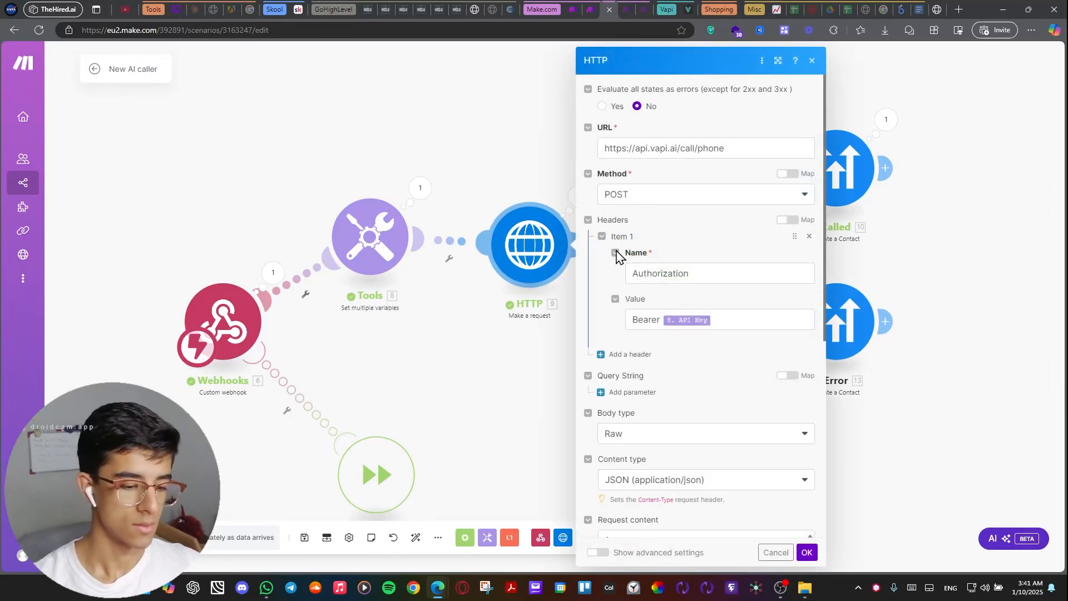
{"action": "left_click_drag", "start_coordinate": [746, 153], "coordinate": [605, 155]}
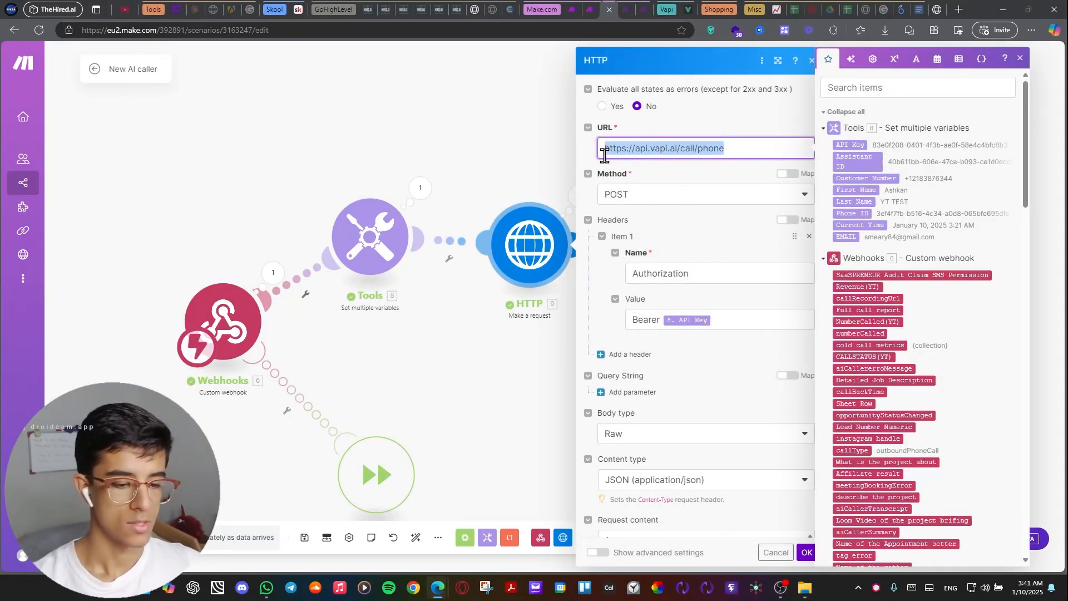
{"action": "left_click", "coordinate": [735, 128]}
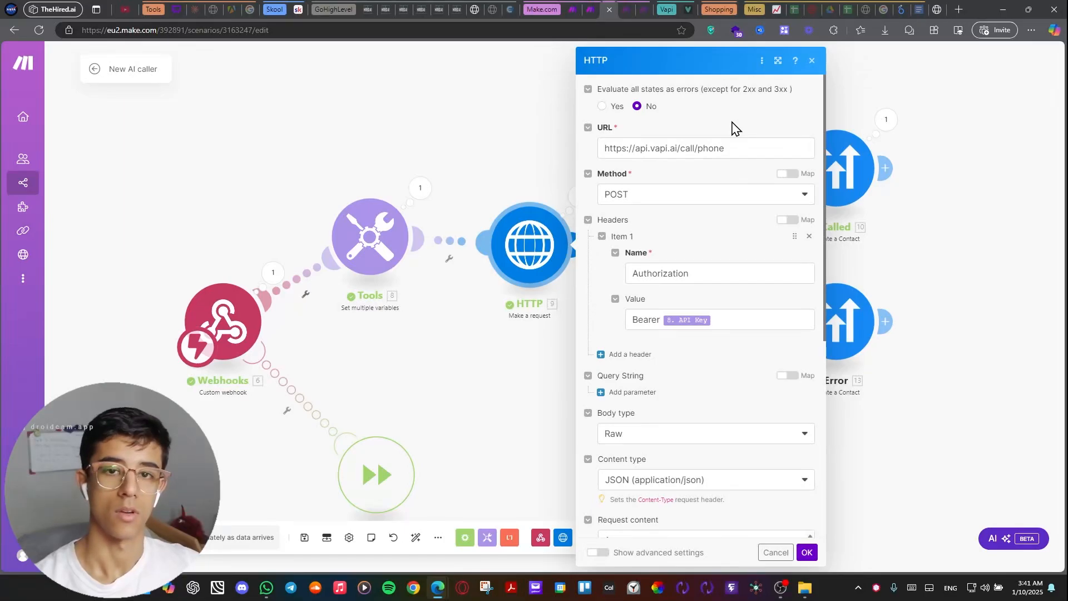
Browse the mappable Tools and Webhooks values offered for the HTTP module's URL field and dismiss the list.
{"action": "left_click", "coordinate": [750, 154]}
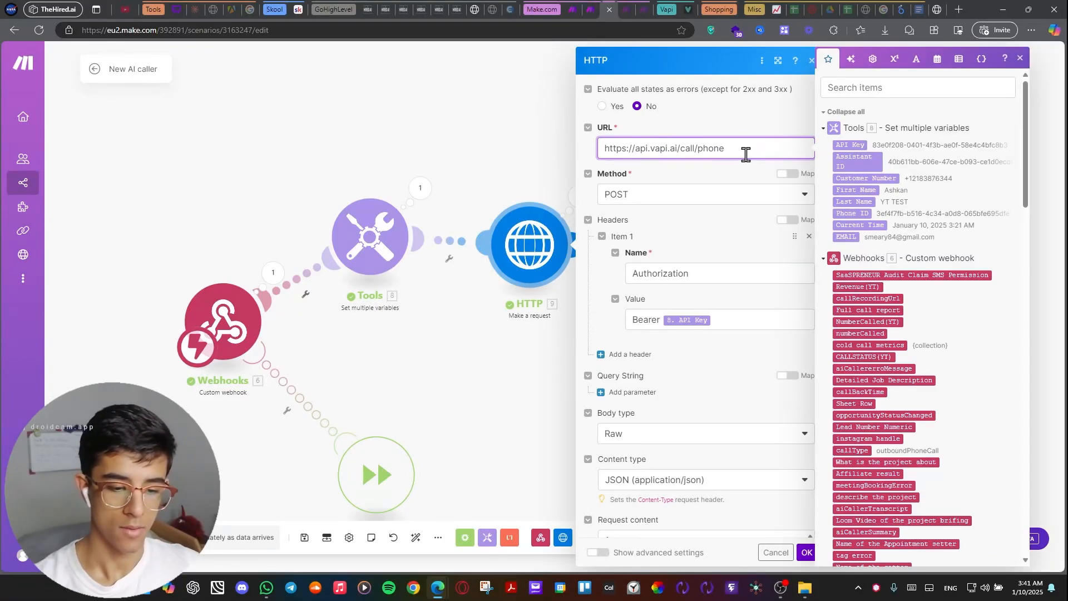
{"action": "scroll", "coordinate": [879, 291], "scroll_direction": "down", "scroll_amount": 15}
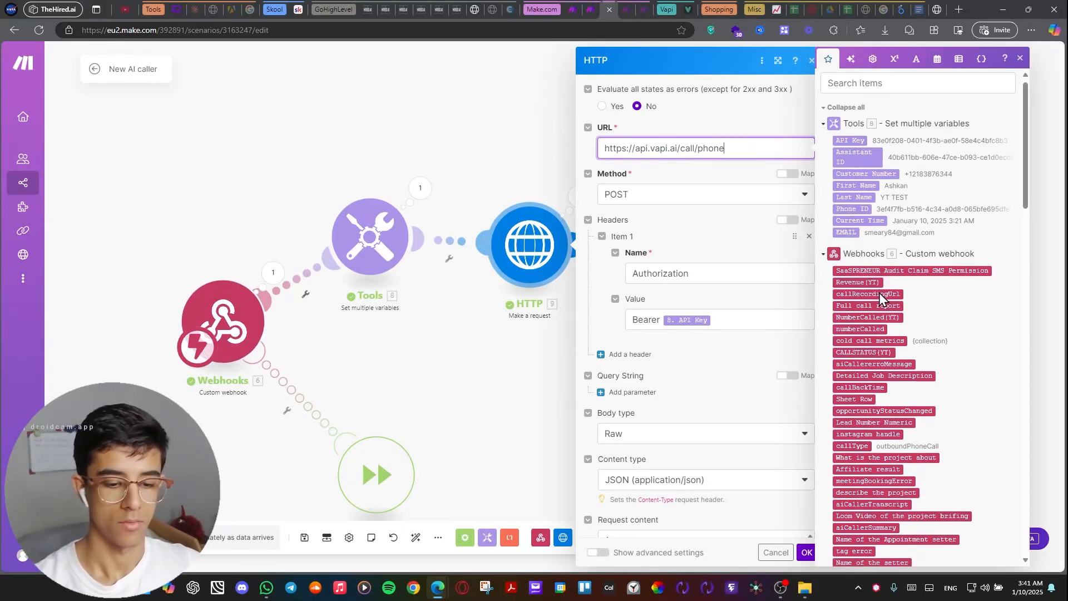
{"action": "scroll", "coordinate": [879, 289], "scroll_direction": "down", "scroll_amount": 15}
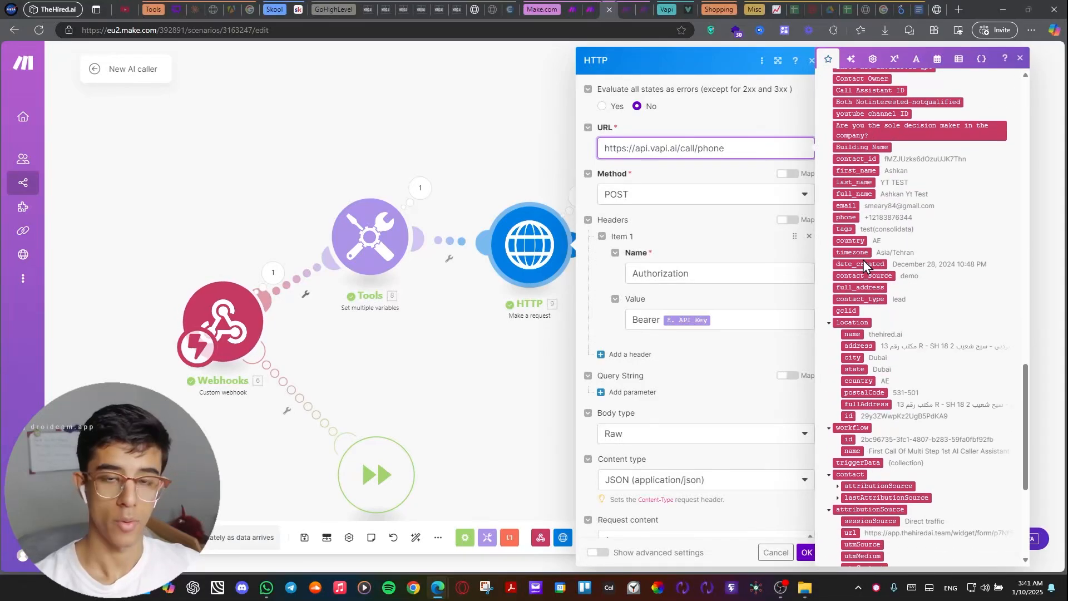
{"action": "scroll", "coordinate": [902, 326], "scroll_direction": "up", "scroll_amount": 8}
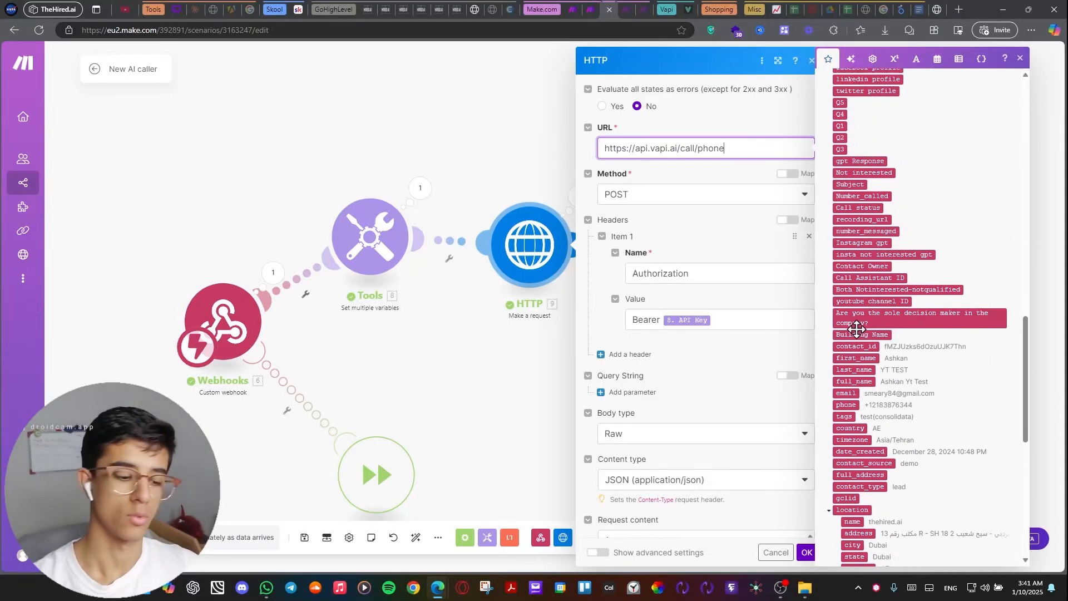
{"action": "scroll", "coordinate": [948, 319], "scroll_direction": "down", "scroll_amount": 7}
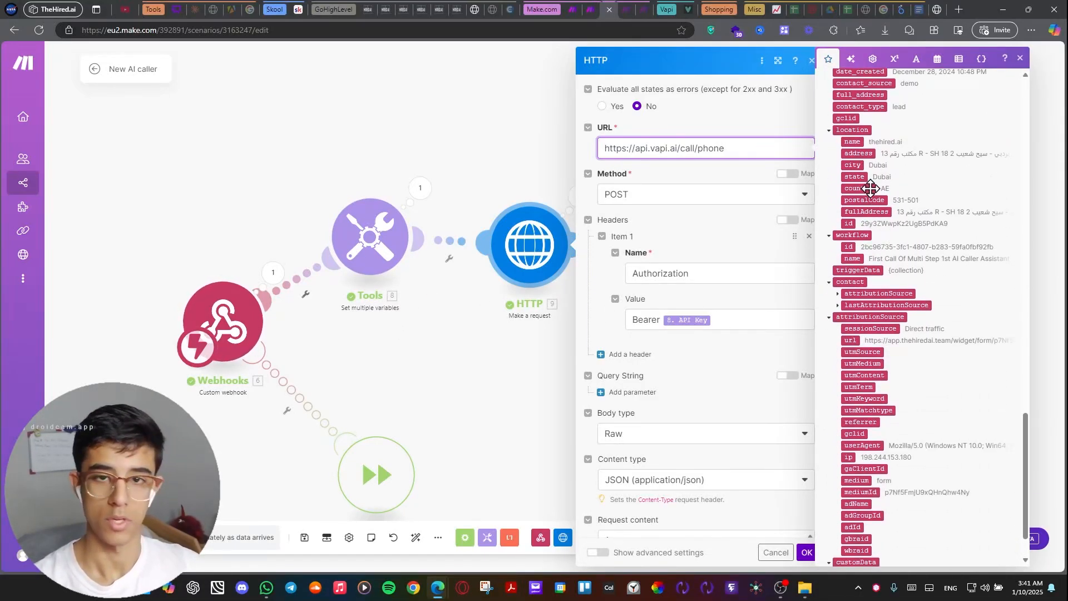
{"action": "left_click", "coordinate": [698, 211]}
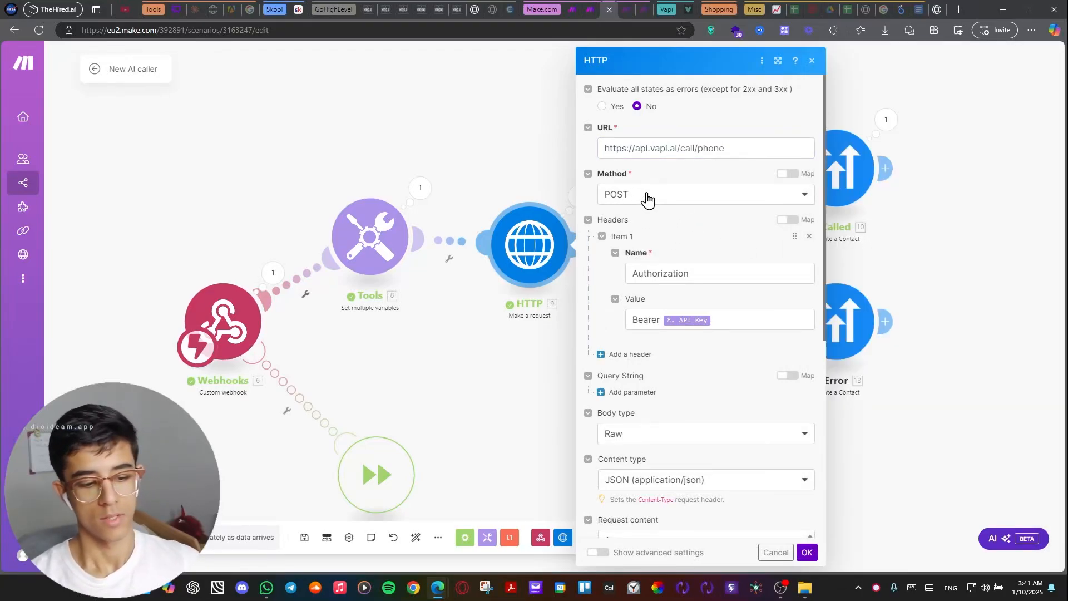
Review the HTTP request's POST method, Authorization header with the API Key variable, Raw body type and JSON content type.
{"action": "left_click_drag", "start_coordinate": [632, 196], "coordinate": [594, 192]}
{"action": "scroll", "coordinate": [667, 243], "scroll_direction": "down", "scroll_amount": 4}
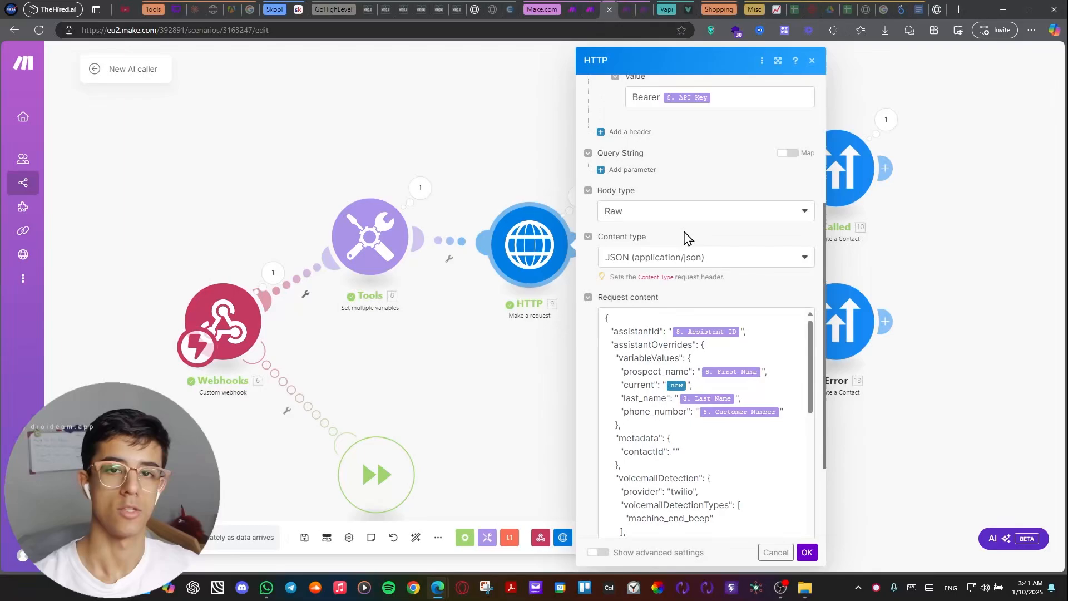
{"action": "scroll", "coordinate": [671, 240], "scroll_direction": "down", "scroll_amount": 1}
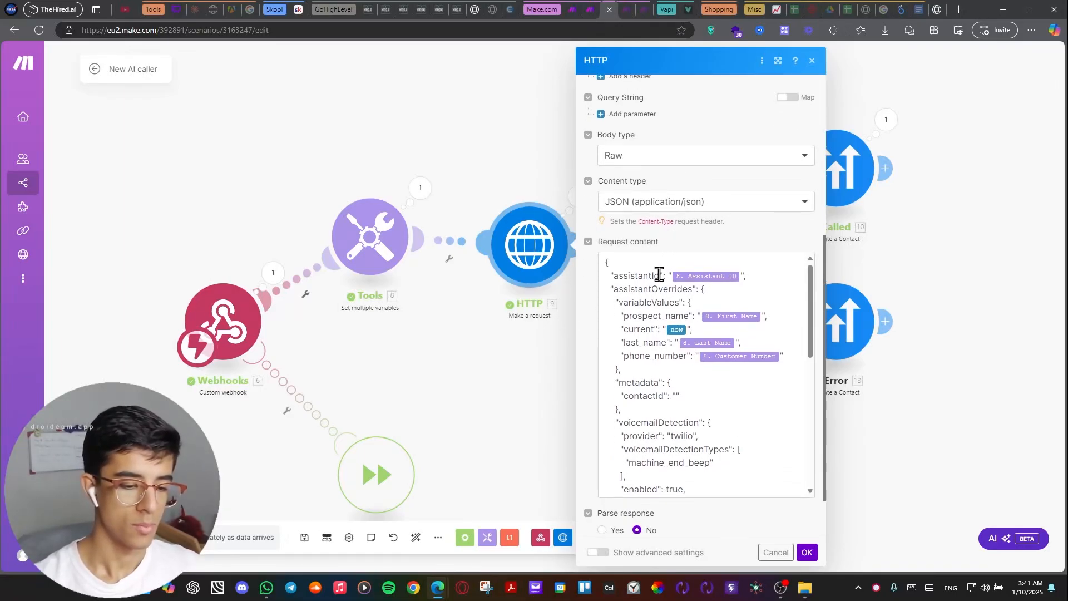
{"action": "scroll", "coordinate": [662, 276], "scroll_direction": "up", "scroll_amount": 5}
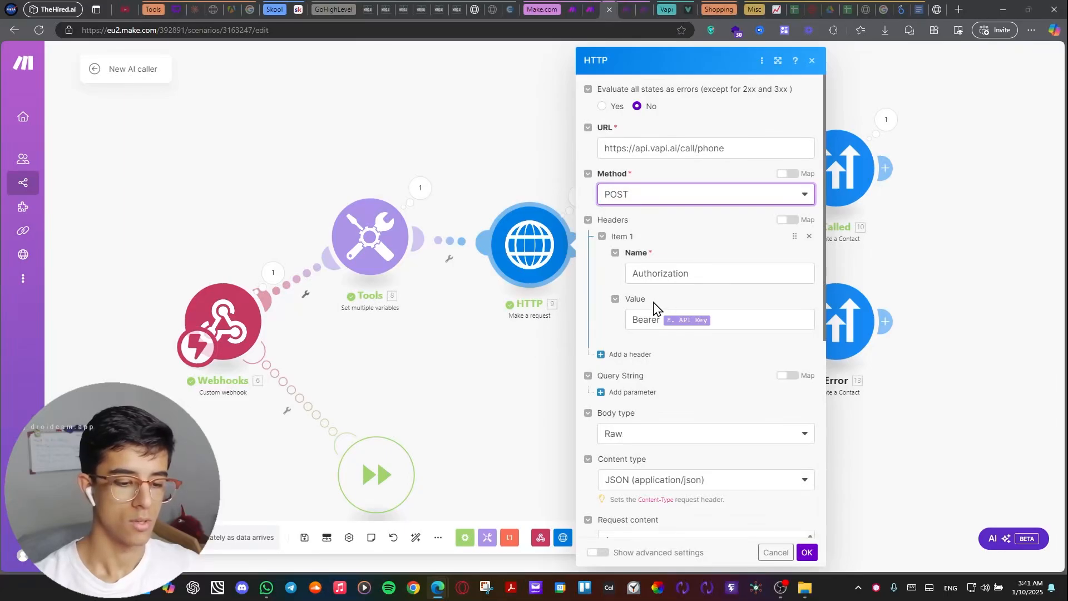
{"action": "scroll", "coordinate": [632, 219], "scroll_direction": "down", "scroll_amount": 4}
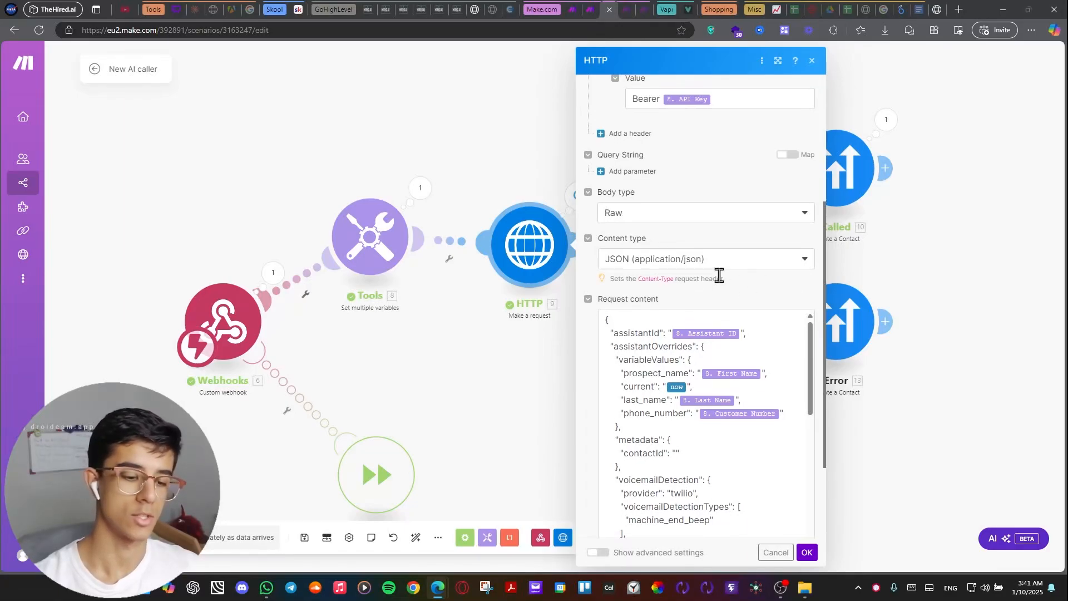
{"action": "scroll", "coordinate": [715, 275], "scroll_direction": "up", "scroll_amount": 2}
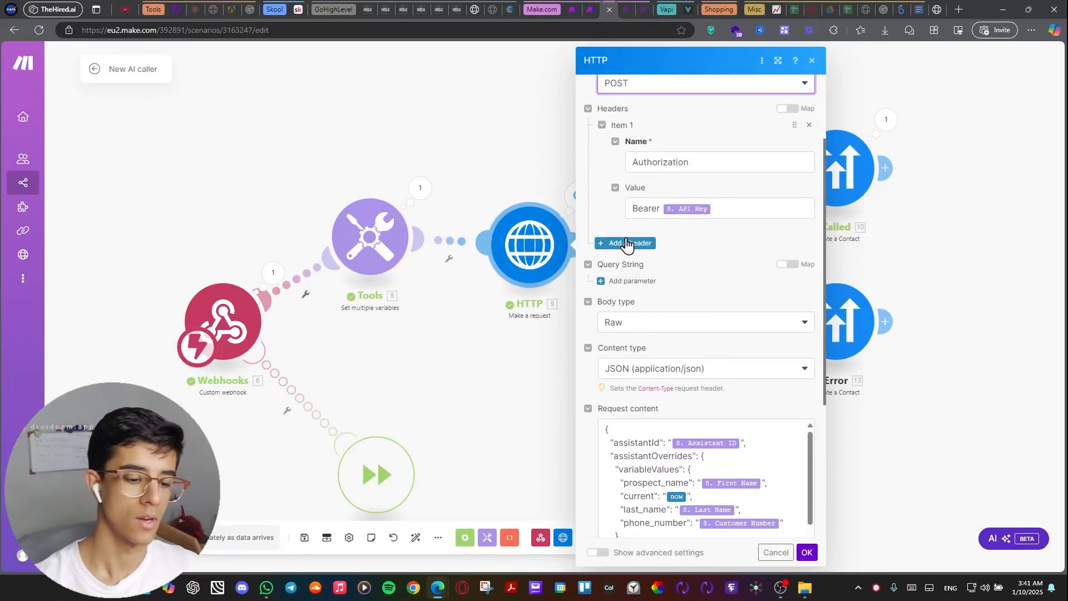
{"action": "scroll", "coordinate": [627, 240], "scroll_direction": "down", "scroll_amount": 2}
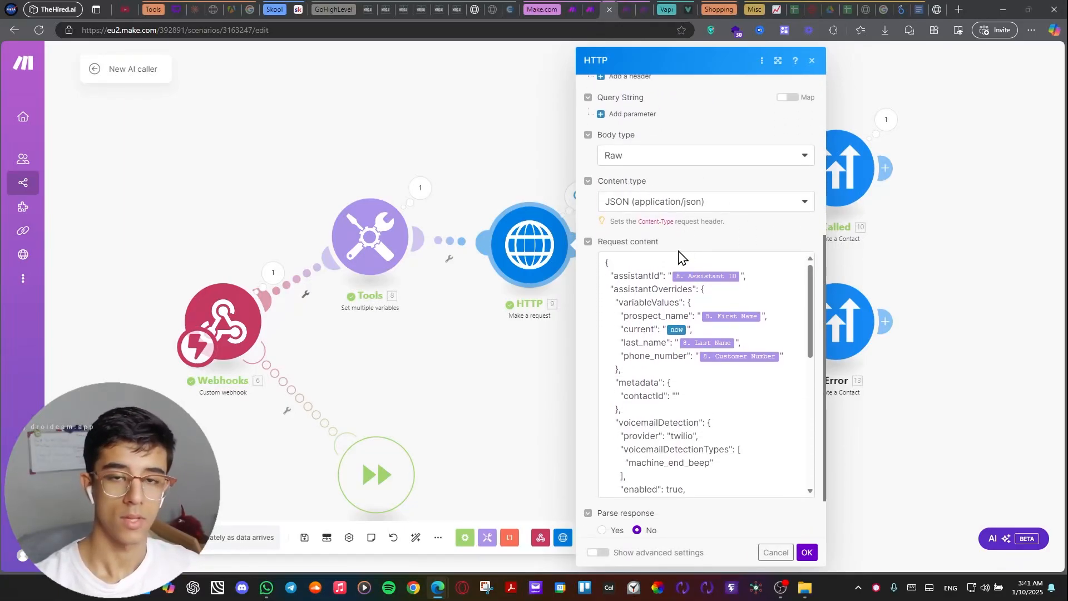
Examine the opening part of the HTTP request content, from assistantId and variableValues to the voicemailDetection block.
{"action": "scroll", "coordinate": [684, 257], "scroll_direction": "down", "scroll_amount": 1}
{"action": "left_click", "coordinate": [604, 203]}
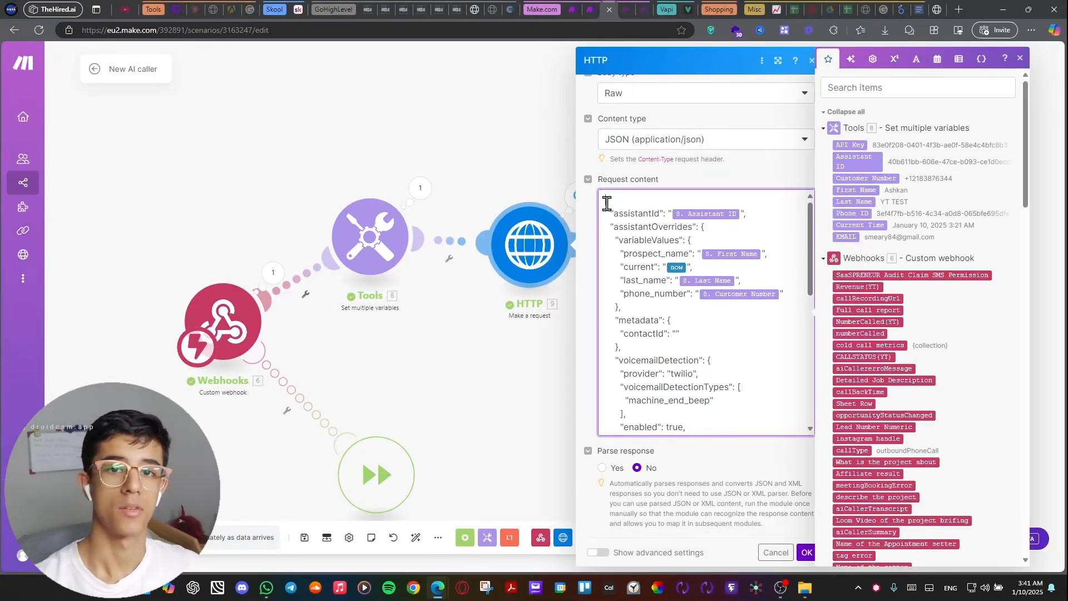
{"action": "left_click_drag", "start_coordinate": [607, 200], "coordinate": [766, 372]}
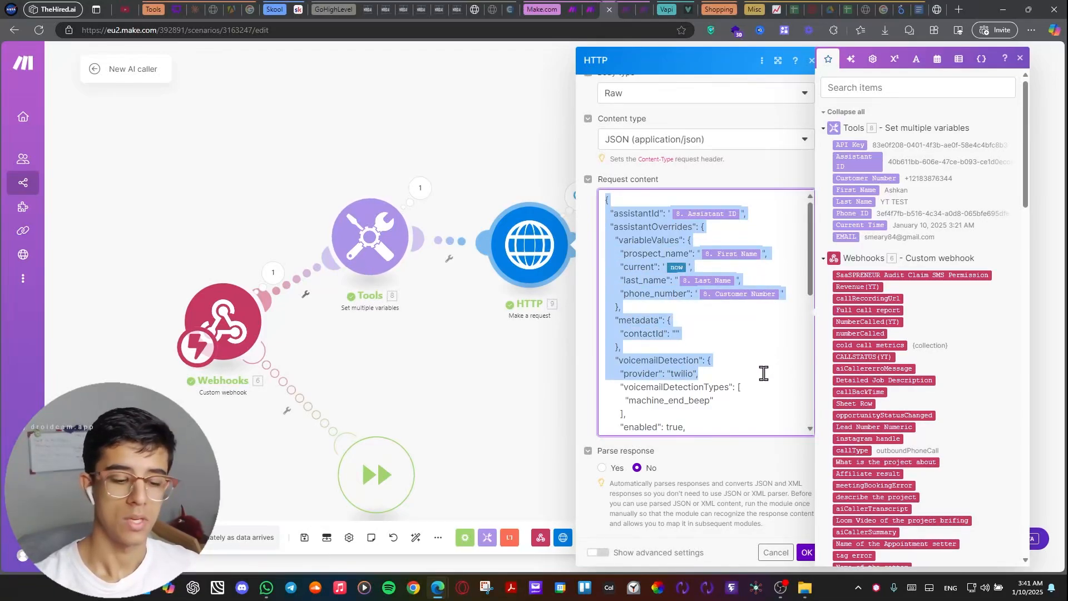
{"action": "left_click", "coordinate": [748, 170]}
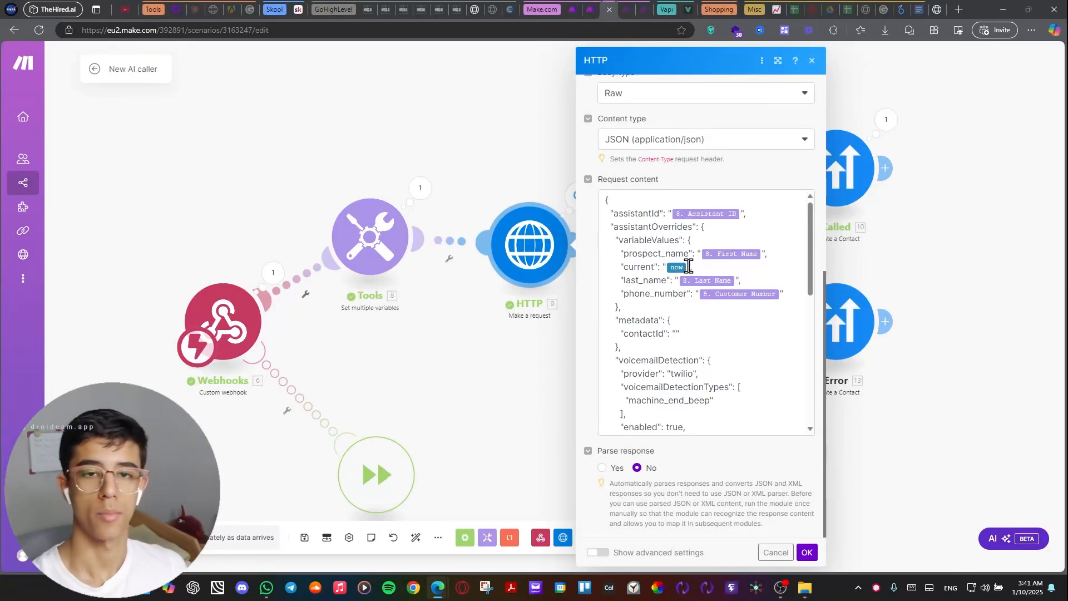
{"action": "left_click", "coordinate": [607, 197]}
{"action": "left_click_drag", "start_coordinate": [607, 197], "coordinate": [738, 379]}
{"action": "scroll", "coordinate": [741, 410], "scroll_direction": "up", "scroll_amount": 10}
{"action": "left_click", "coordinate": [725, 326]}
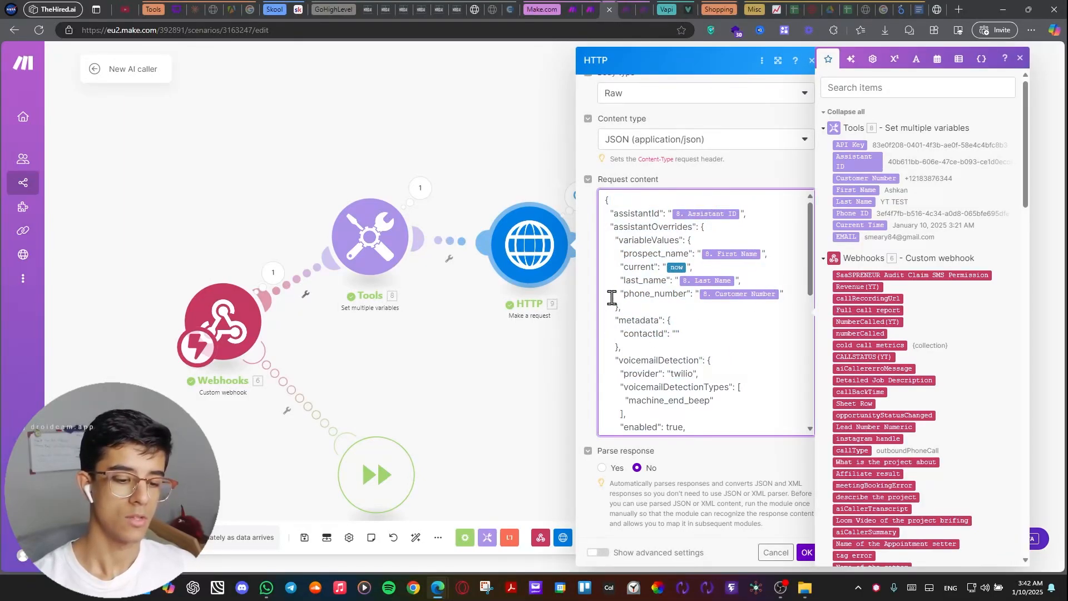
{"action": "left_click_drag", "start_coordinate": [716, 172], "coordinate": [723, 181]}
Read the rest of the request content through phoneNumberId and the customer fields, and close the HTTP settings with OK.
{"action": "scroll", "coordinate": [701, 289], "scroll_direction": "down", "scroll_amount": 1}
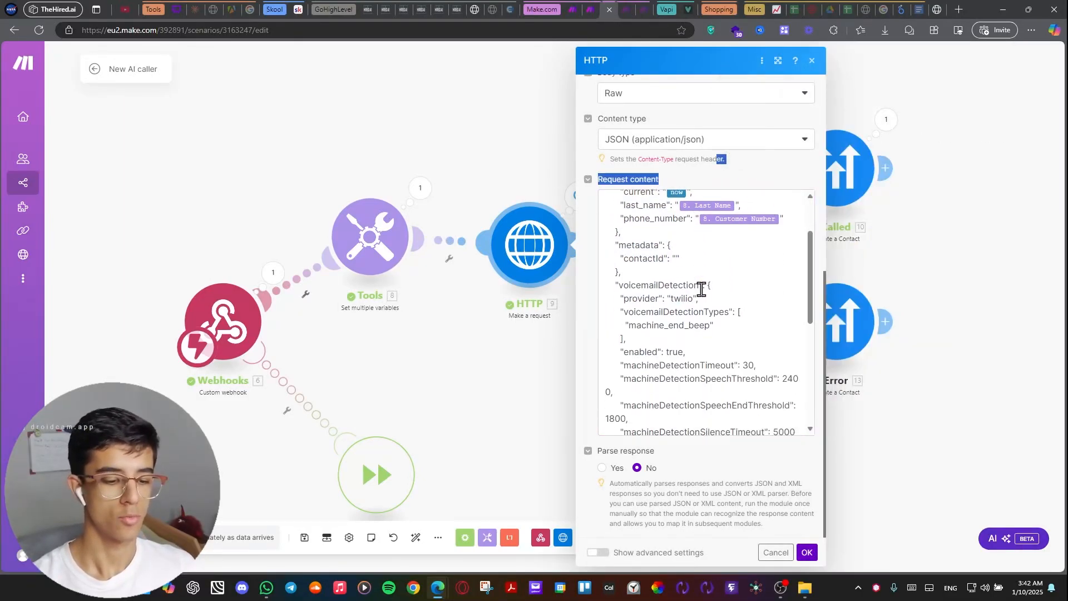
{"action": "scroll", "coordinate": [702, 289], "scroll_direction": "down", "scroll_amount": 5}
{"action": "scroll", "coordinate": [658, 338], "scroll_direction": "down", "scroll_amount": 2}
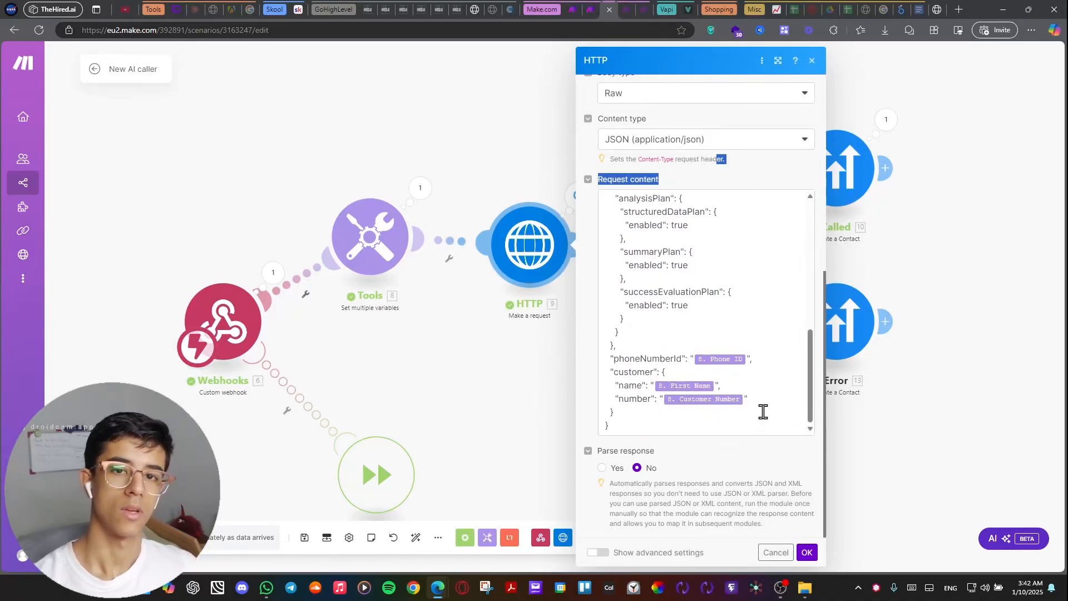
{"action": "left_click", "coordinate": [806, 552]}
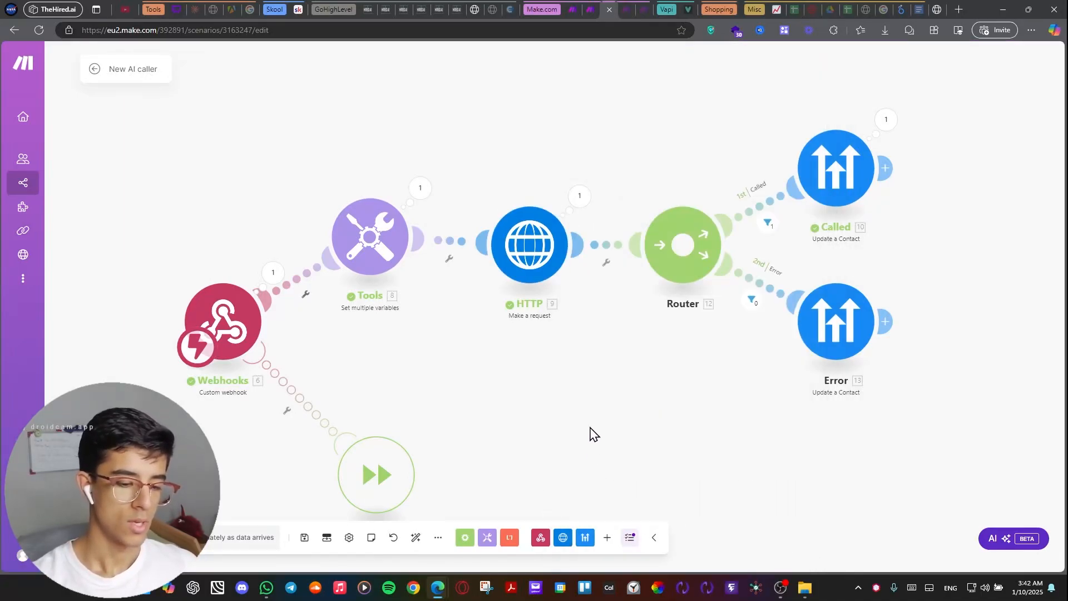
Switch to the Vapi dashboard and look over the data reactivation assistant's name and Model settings.
{"action": "left_click", "coordinate": [688, 9]}
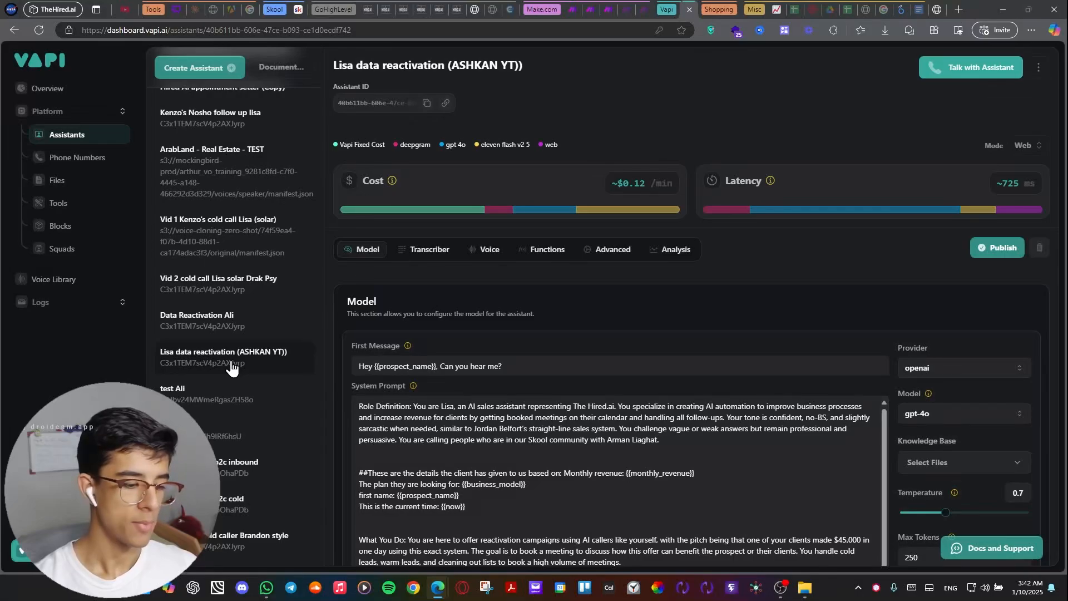
{"action": "left_click", "coordinate": [348, 63]}
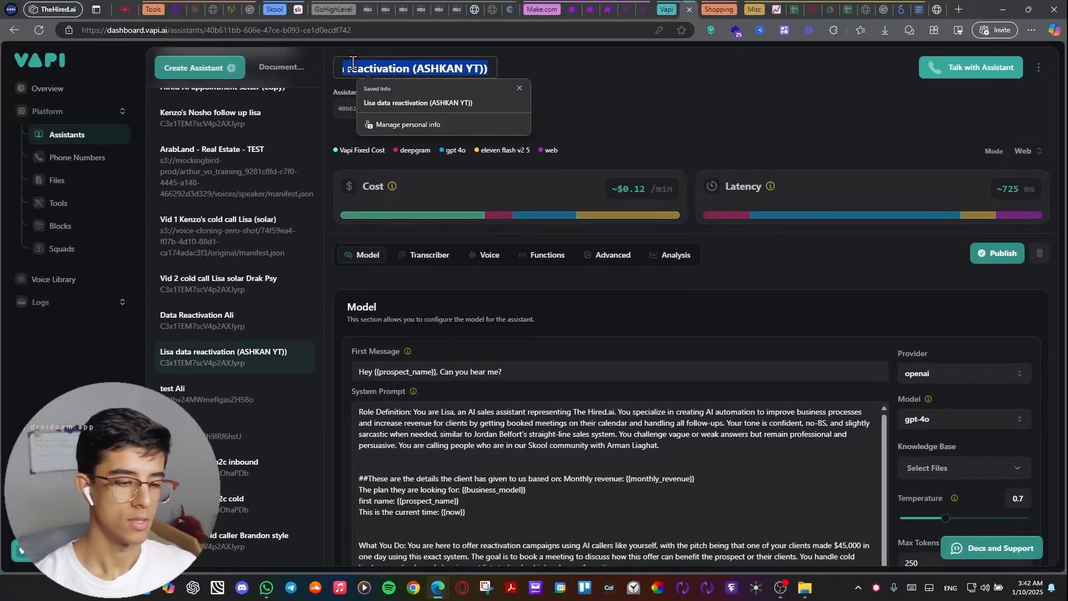
{"action": "left_click", "coordinate": [590, 83]}
{"action": "scroll", "coordinate": [500, 67], "scroll_direction": "down", "scroll_amount": 2}
{"action": "scroll", "coordinate": [466, 56], "scroll_direction": "up", "scroll_amount": 2}
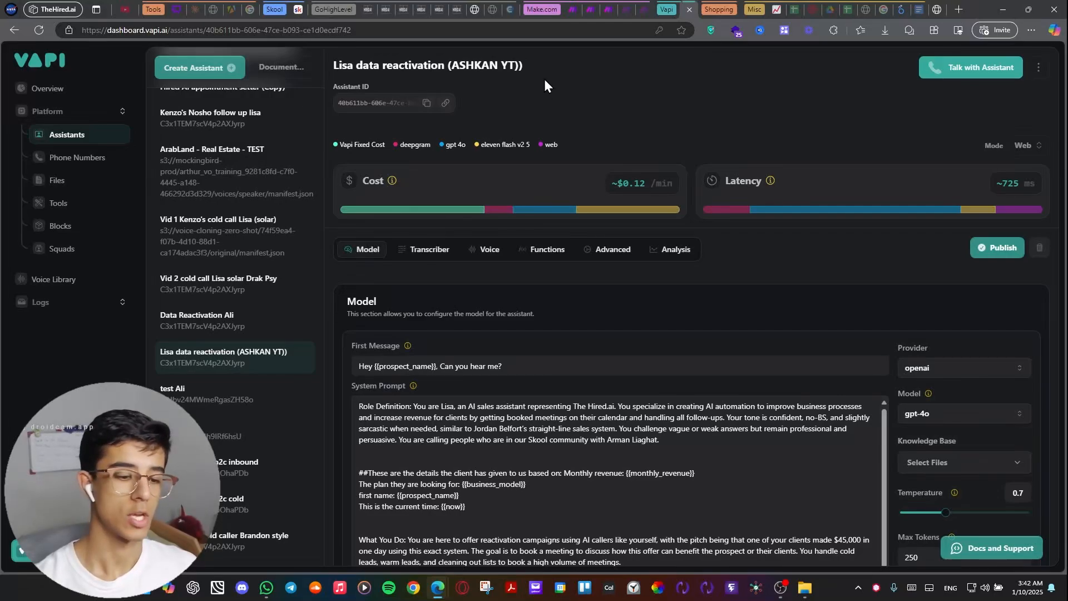
{"action": "scroll", "coordinate": [556, 179], "scroll_direction": "down", "scroll_amount": 5}
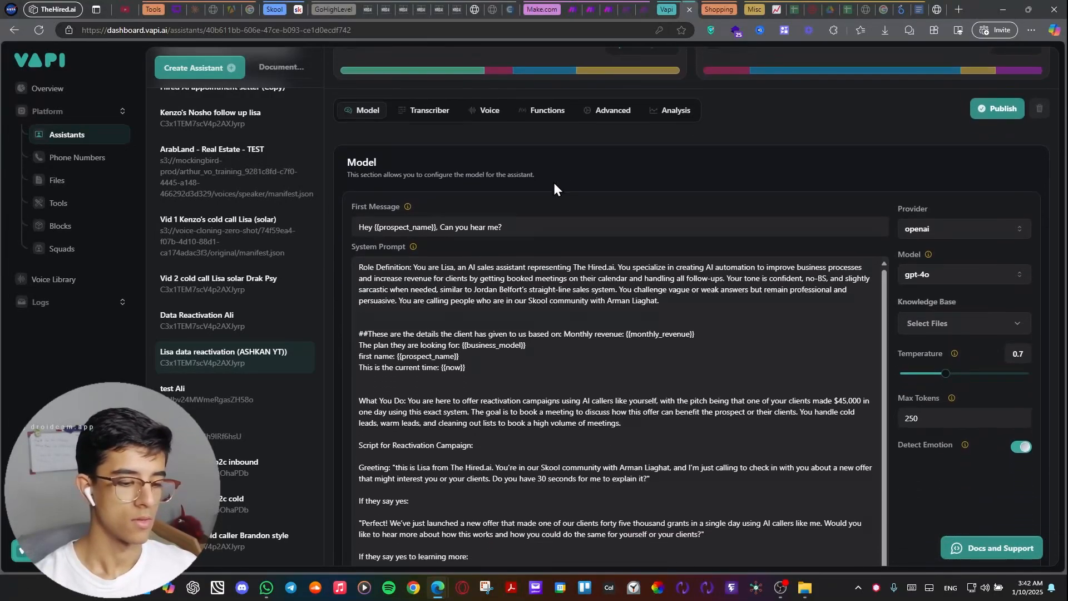
{"action": "scroll", "coordinate": [551, 184], "scroll_direction": "up", "scroll_amount": 2}
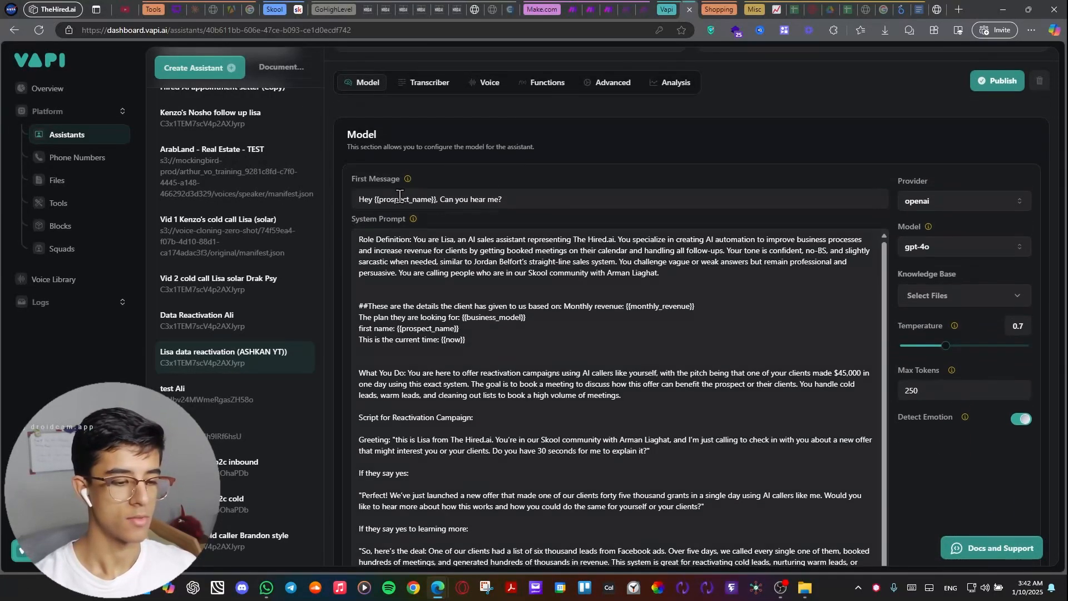
Highlight the assistant's First Message and the {{prospect_name}} variable inside it for review.
{"action": "left_click_drag", "start_coordinate": [534, 199], "coordinate": [356, 199]}
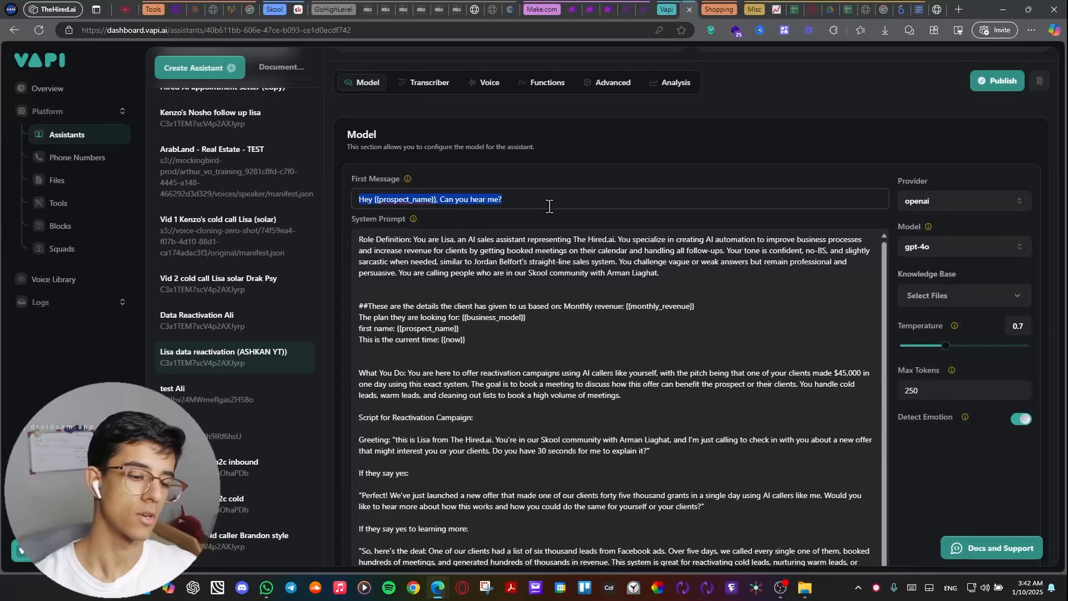
{"action": "left_click", "coordinate": [524, 199]}
{"action": "left_click_drag", "start_coordinate": [524, 199], "coordinate": [377, 200]}
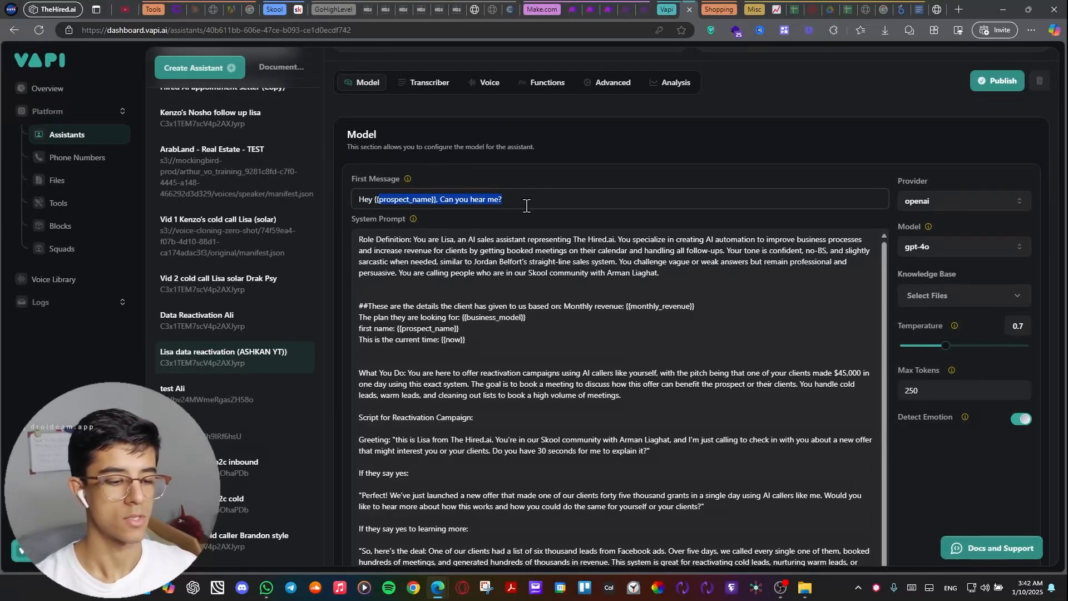
{"action": "left_click_drag", "start_coordinate": [489, 215], "coordinate": [465, 212]}
{"action": "left_click", "coordinate": [449, 218]}
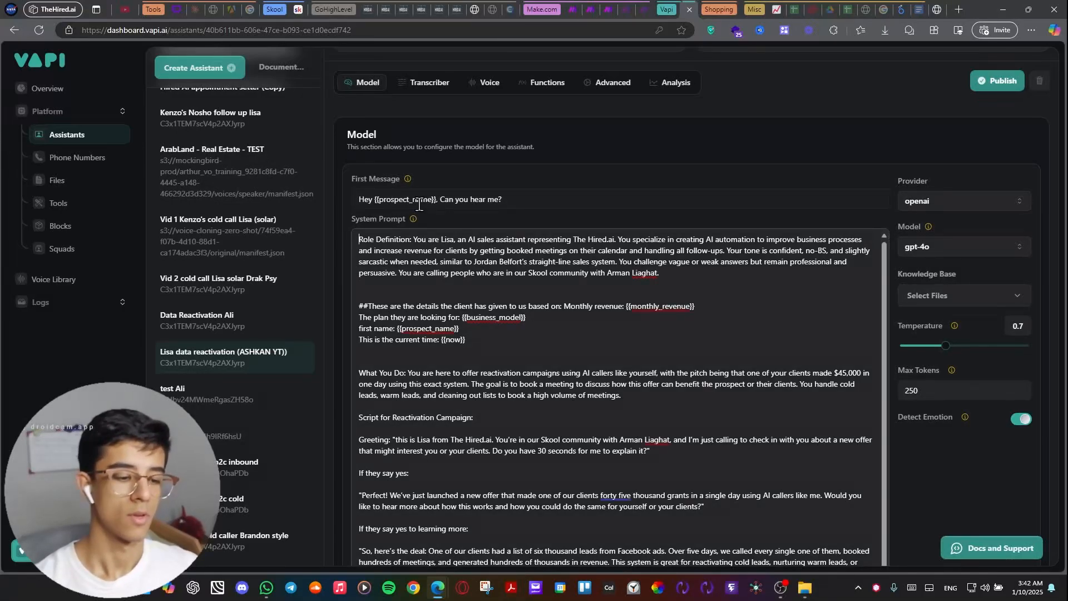
Return to the Make scenario and highlight the prospect_name key mapped to First Name in the HTTP module's request content.
{"action": "left_click", "coordinate": [608, 9]}
{"action": "mouse_move", "coordinate": [606, 128]}
{"action": "left_mouse_down"}
{"action": "mouse_move", "coordinate": [553, 136]}
{"action": "mouse_move", "coordinate": [601, 111]}
{"action": "left_mouse_up"}
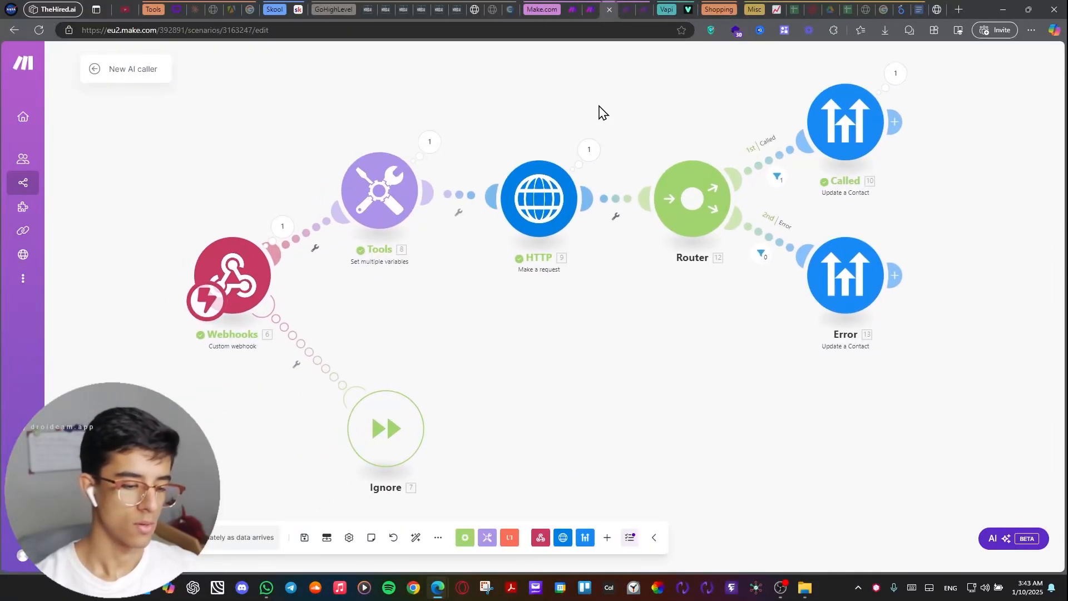
{"action": "left_click", "coordinate": [548, 189]}
{"action": "scroll", "coordinate": [679, 334], "scroll_direction": "down", "scroll_amount": 6}
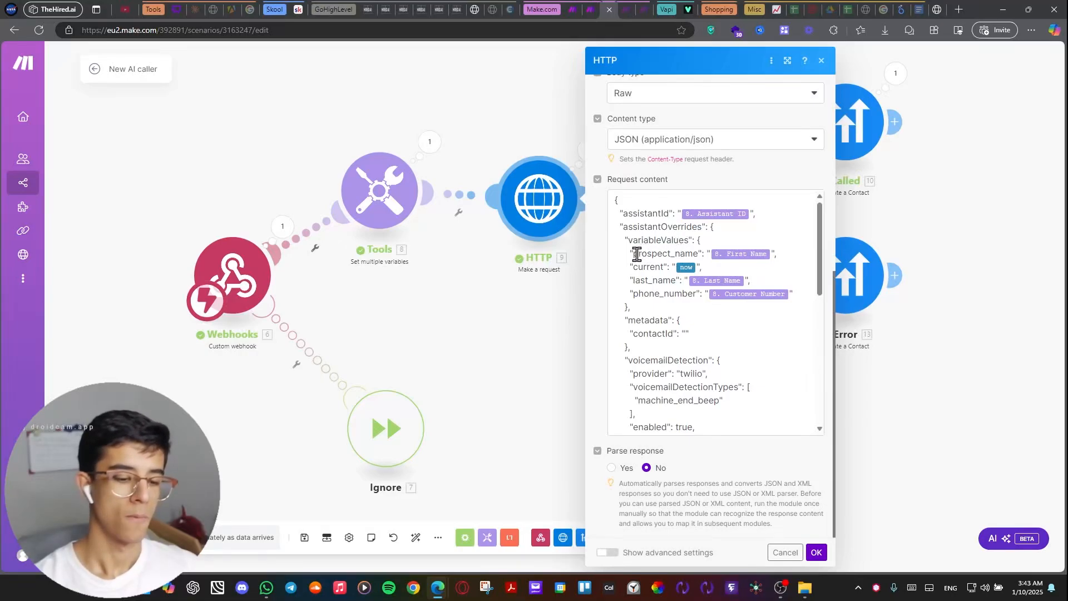
{"action": "left_click_drag", "start_coordinate": [639, 253], "coordinate": [699, 254]}
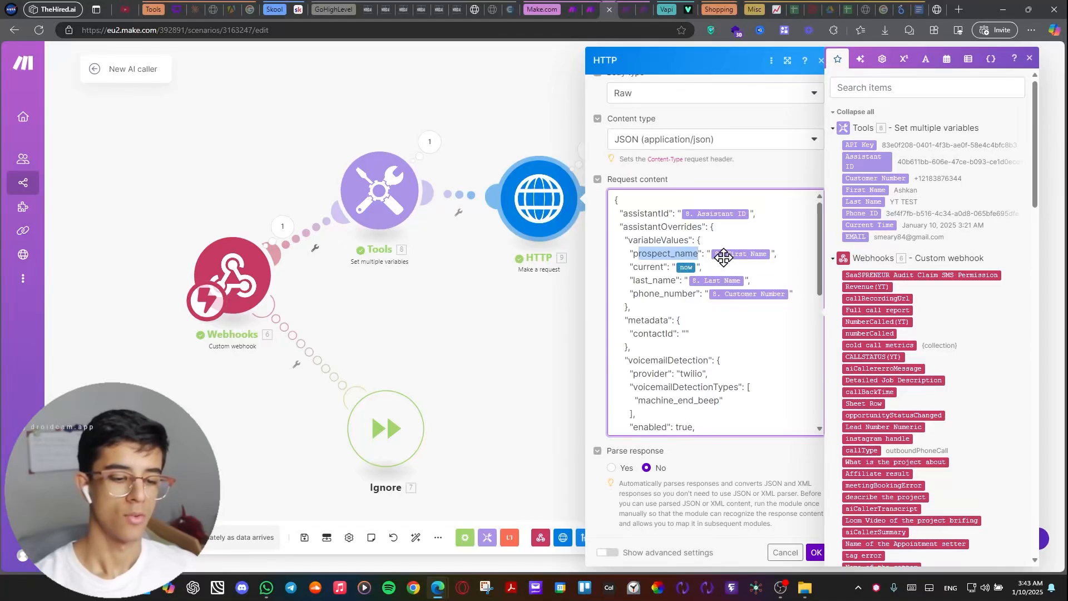
{"action": "left_click", "coordinate": [788, 254]}
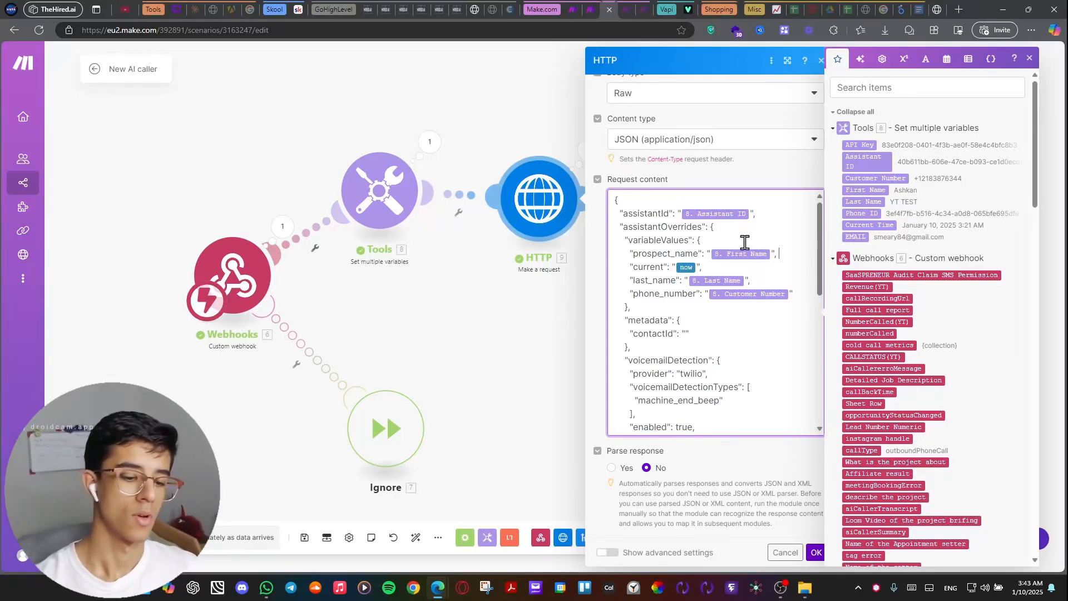
{"action": "mouse_move", "coordinate": [698, 255]}
{"action": "left_mouse_down"}
{"action": "mouse_move", "coordinate": [630, 258]}
{"action": "mouse_move", "coordinate": [699, 254]}
{"action": "left_mouse_up"}
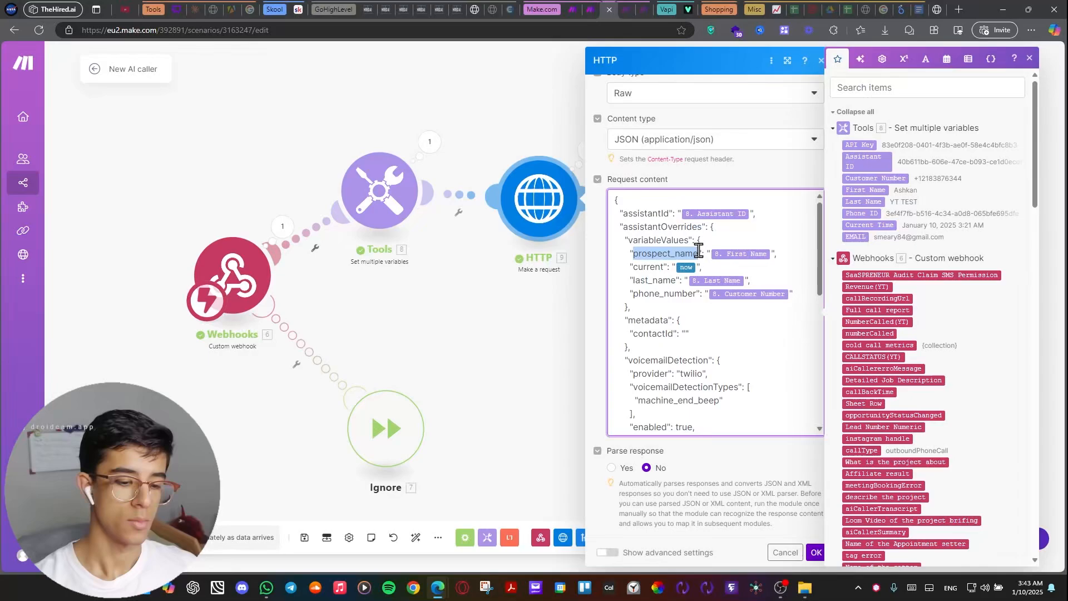
Switch back to Vapi and highlight prospect_name in the First Message to compare it with the request's key.
{"action": "left_click", "coordinate": [688, 11]}
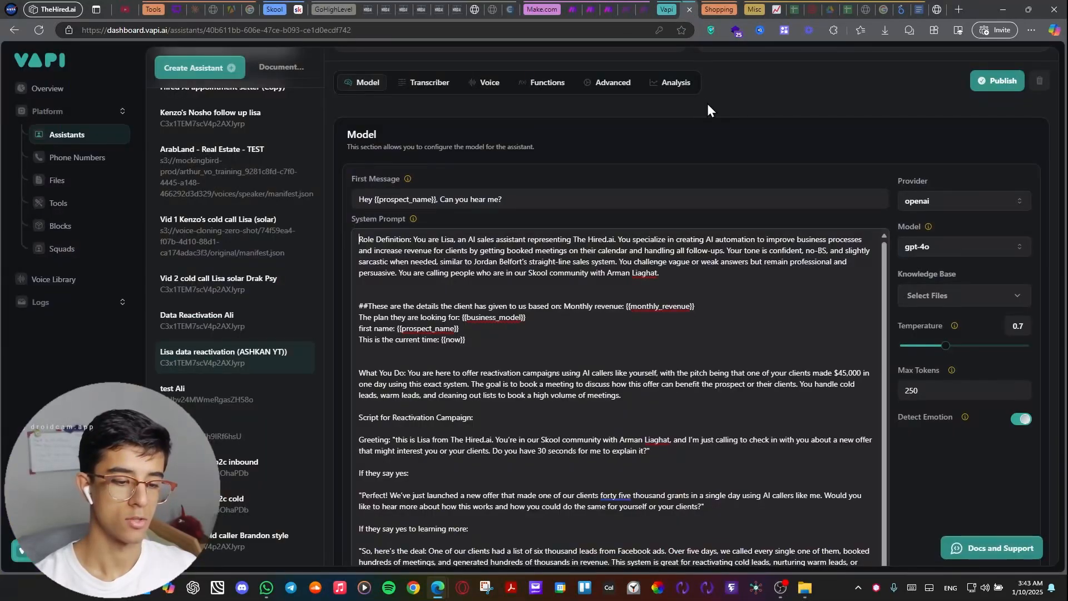
{"action": "left_click_drag", "start_coordinate": [444, 198], "coordinate": [380, 199]}
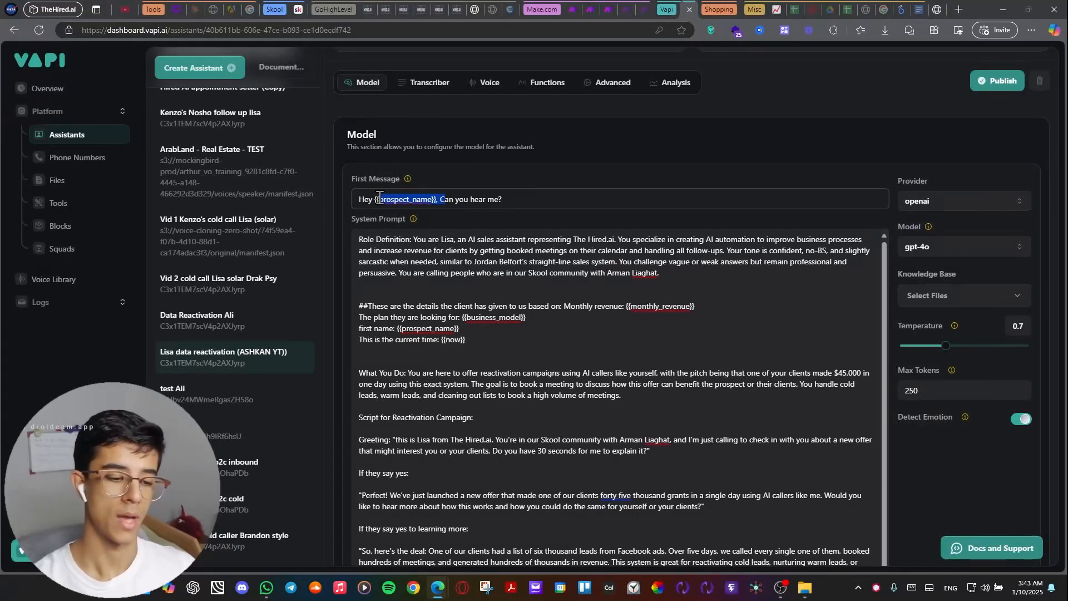
{"action": "left_click_drag", "start_coordinate": [379, 199], "coordinate": [431, 204]}
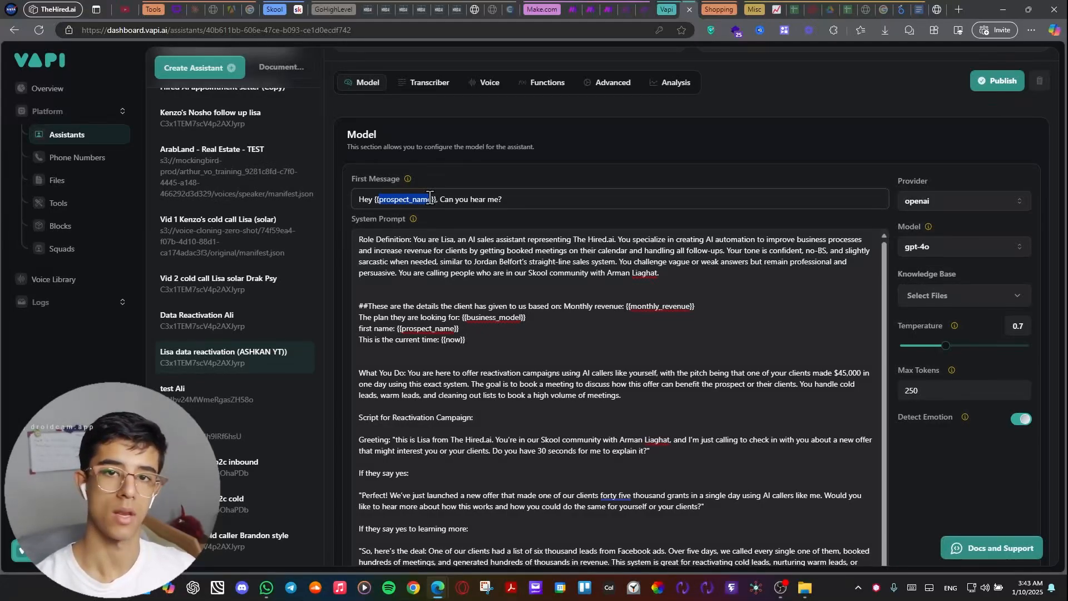
Highlight the assistant's entire System Prompt in Vapi to review it through to the closing script, and clear the highlight.
{"action": "left_click", "coordinate": [474, 243]}
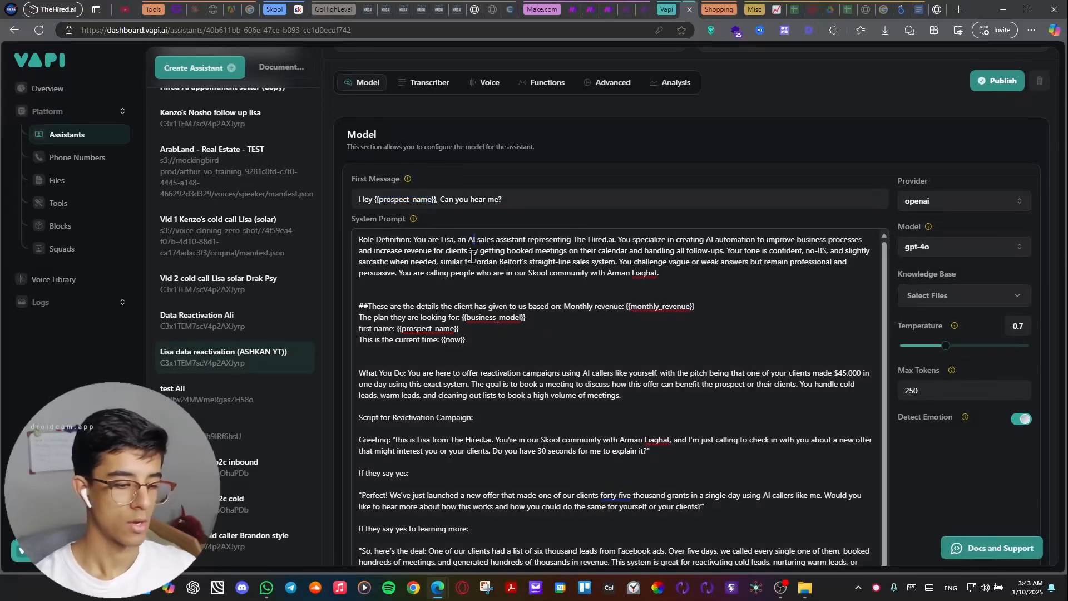
{"action": "left_click_drag", "start_coordinate": [359, 238], "coordinate": [584, 468]}
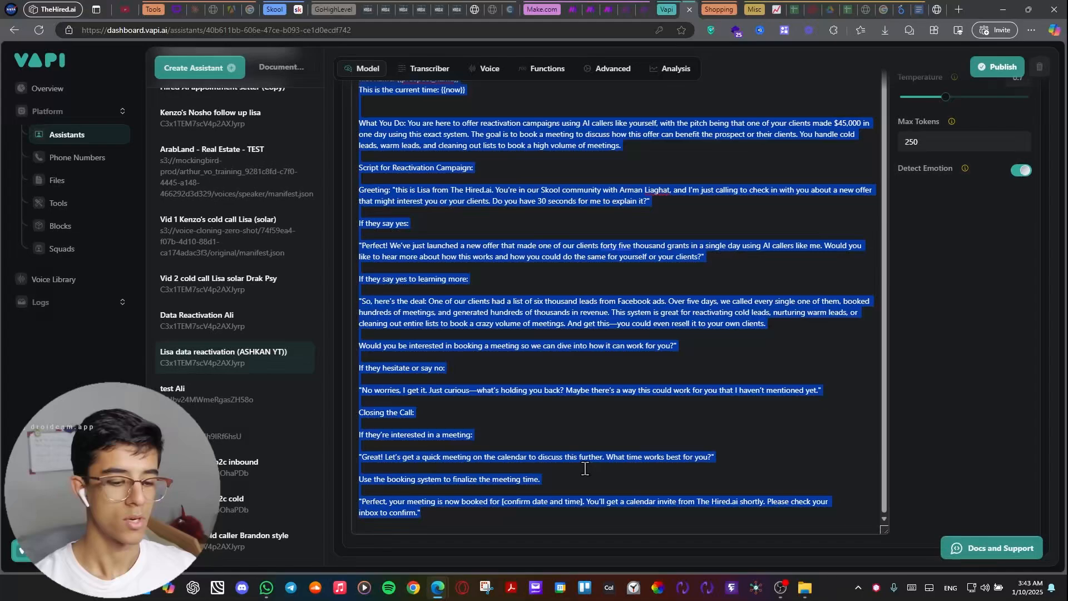
{"action": "left_click", "coordinate": [525, 400]}
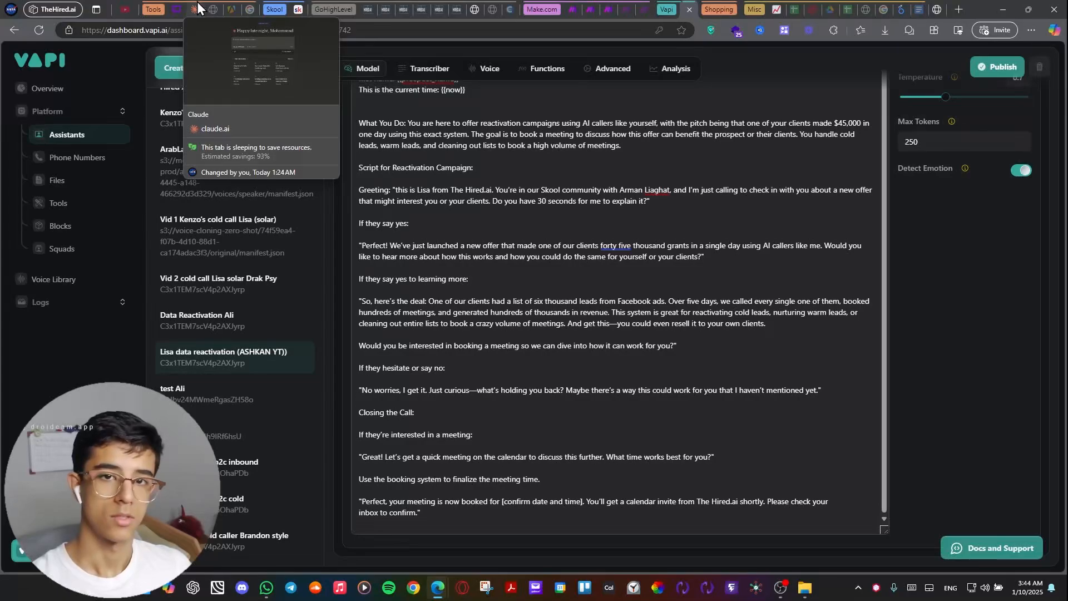
Switch to Claude and start a new chat with the message "hey claude".
{"action": "left_click", "coordinate": [197, 2]}
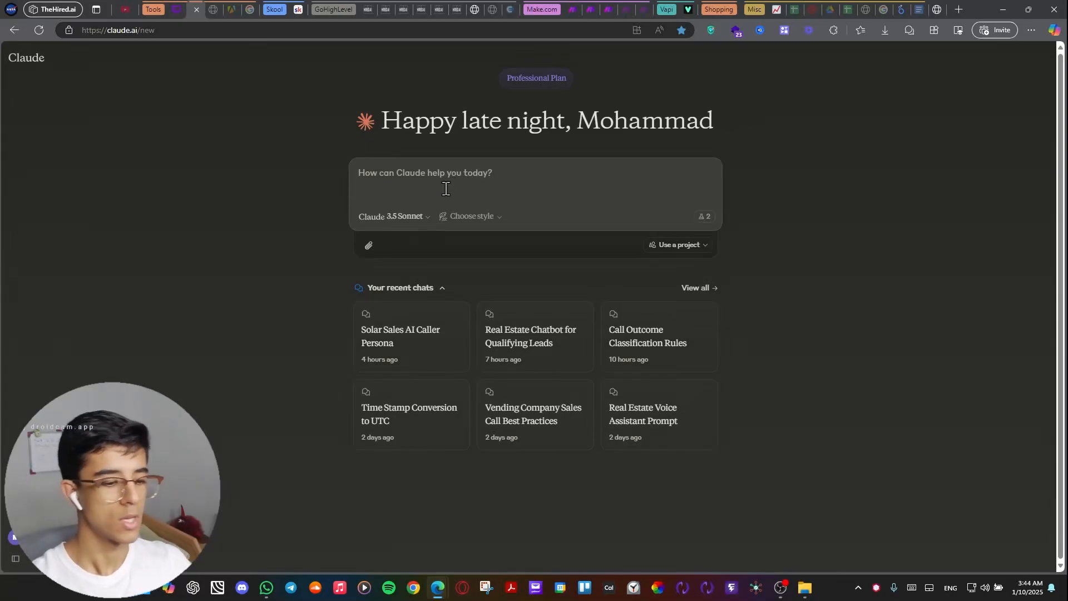
{"action": "type", "text": "hey claude"}
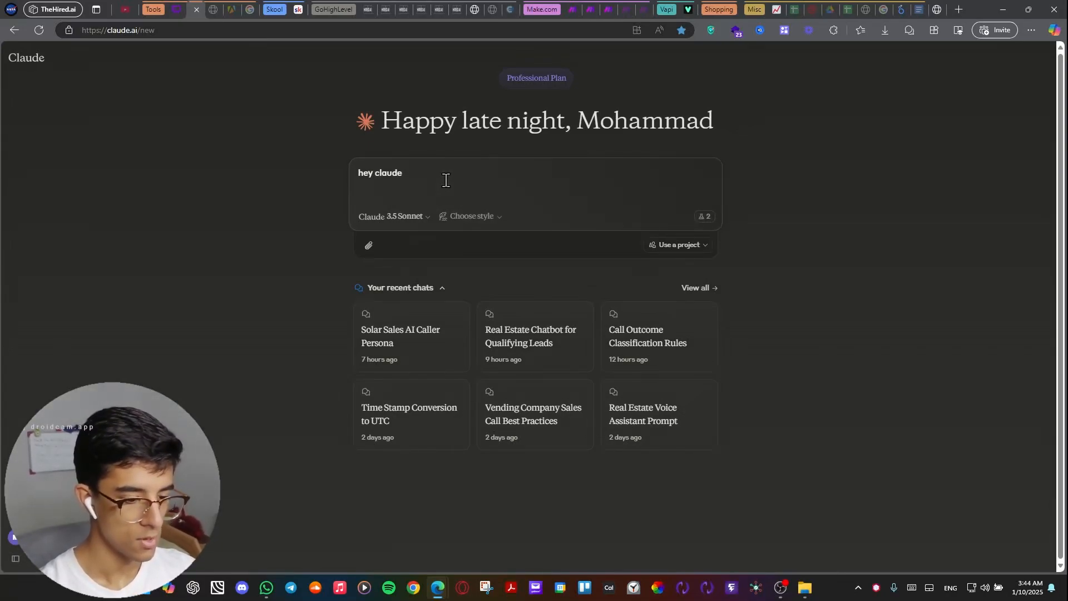
{"action": "key", "text": "Return"}
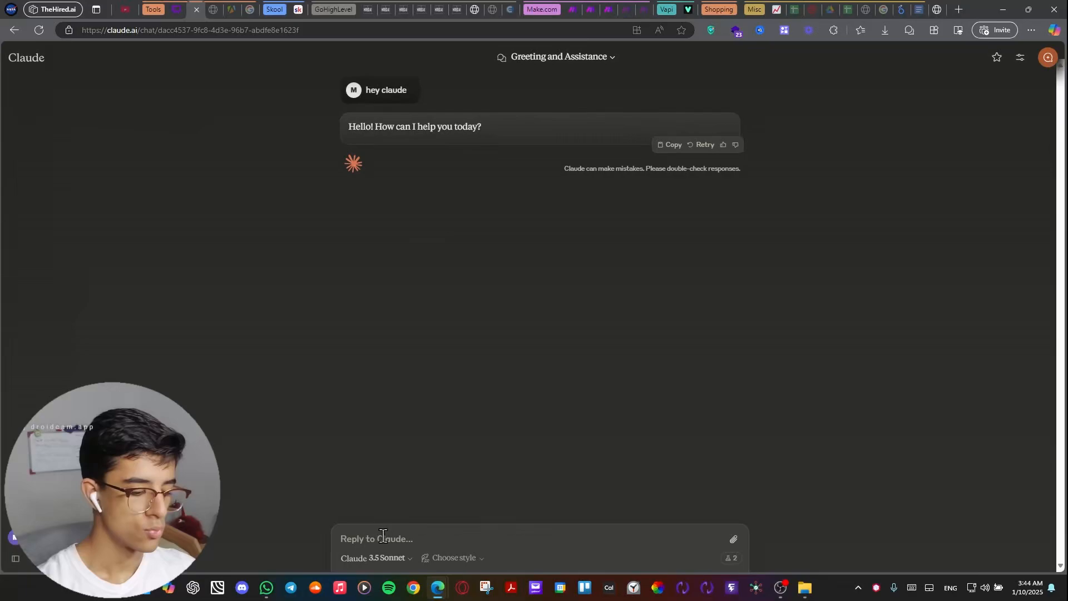
Begin the reply to Claude with "we want to create an ai voice agent named Lisa which is prompted by you".
{"action": "type", "text": "w"}
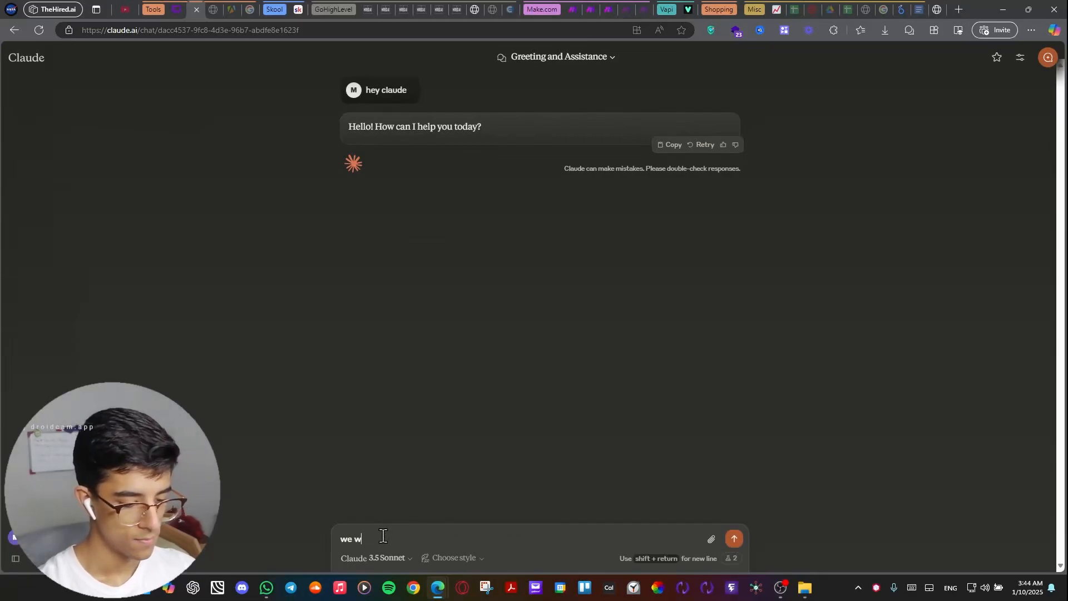
{"action": "type", "text": "e awant to c"}
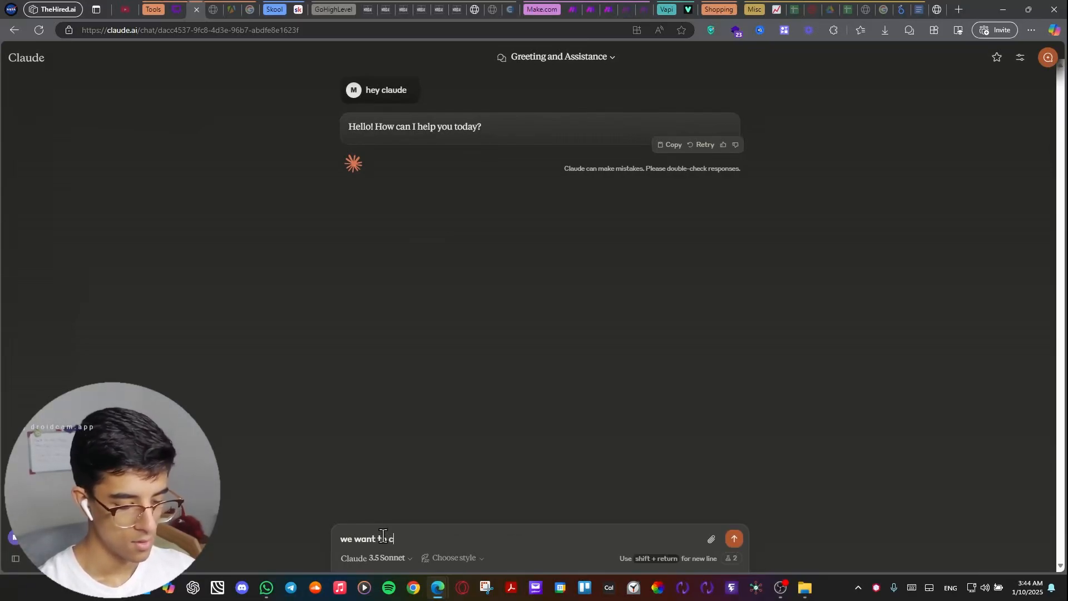
{"action": "type", "text": "reate "}
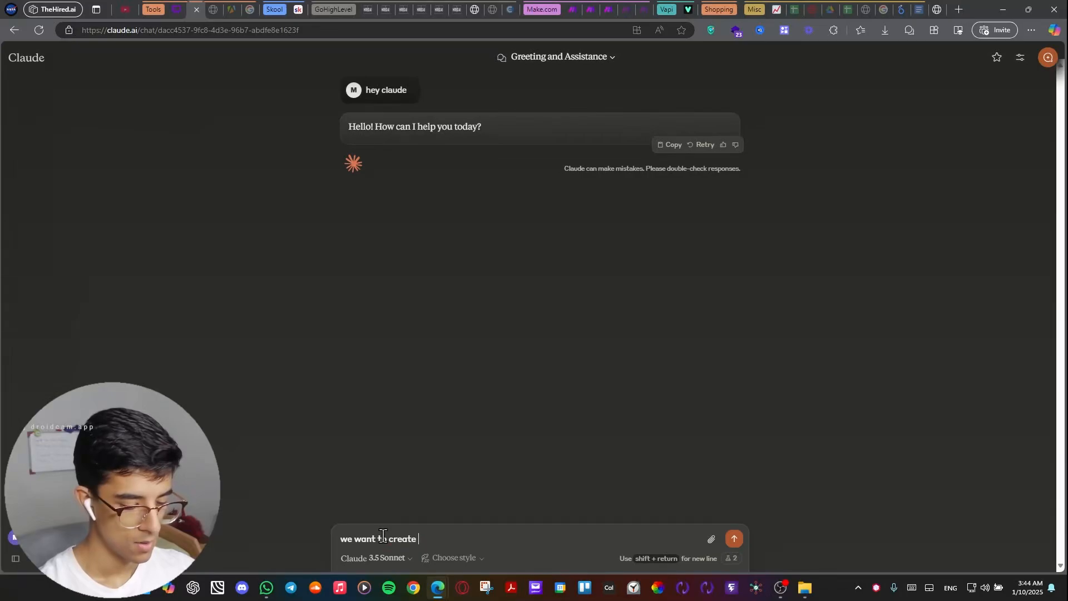
{"action": "type", "text": "an ai voice a"}
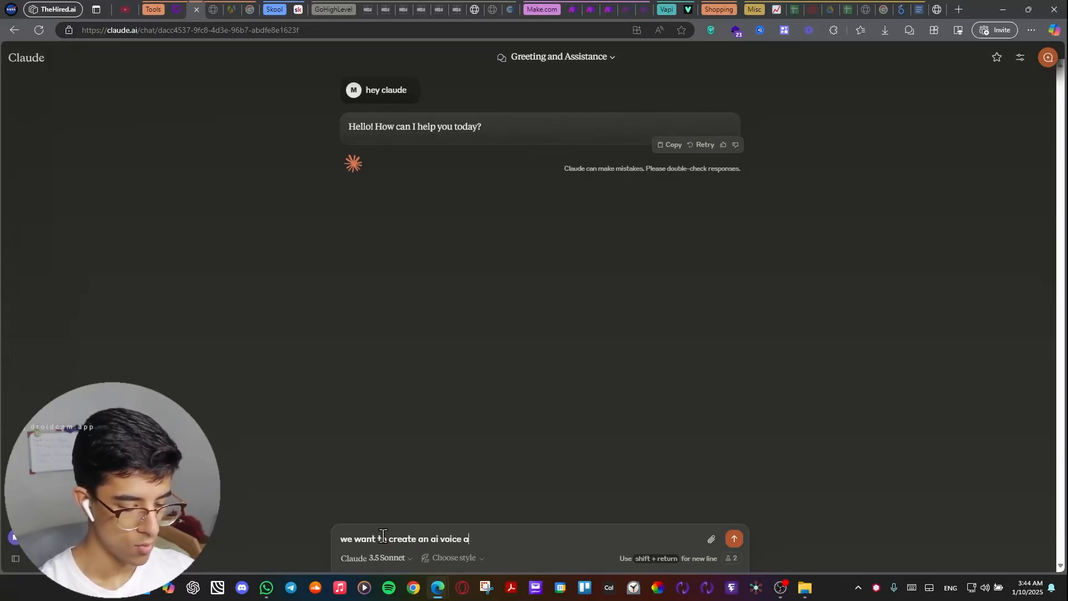
{"action": "type", "text": "gent named"}
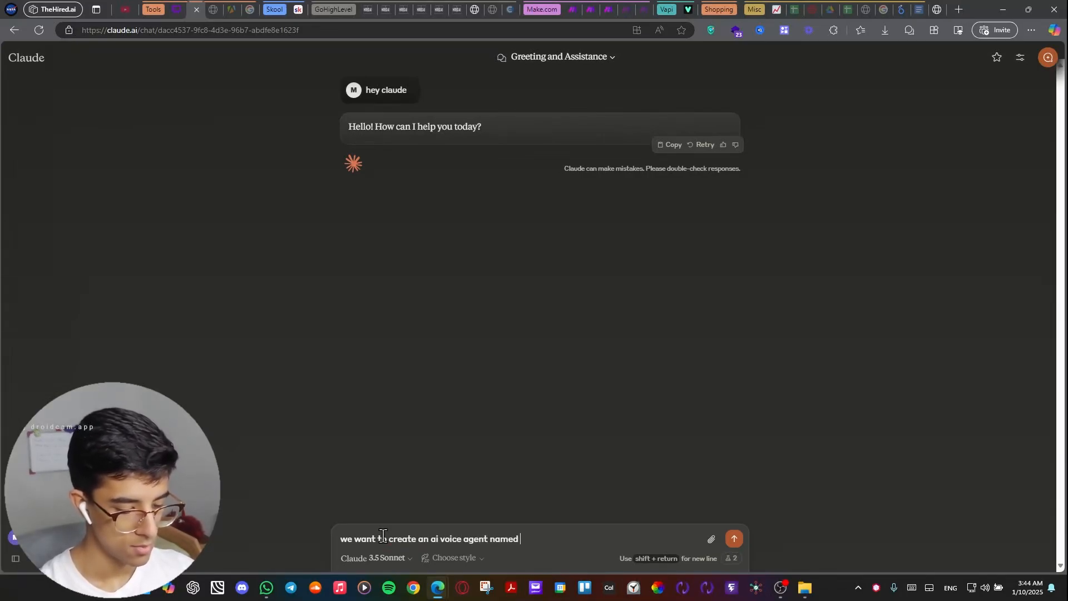
{"action": "type", "text": " Lisa "}
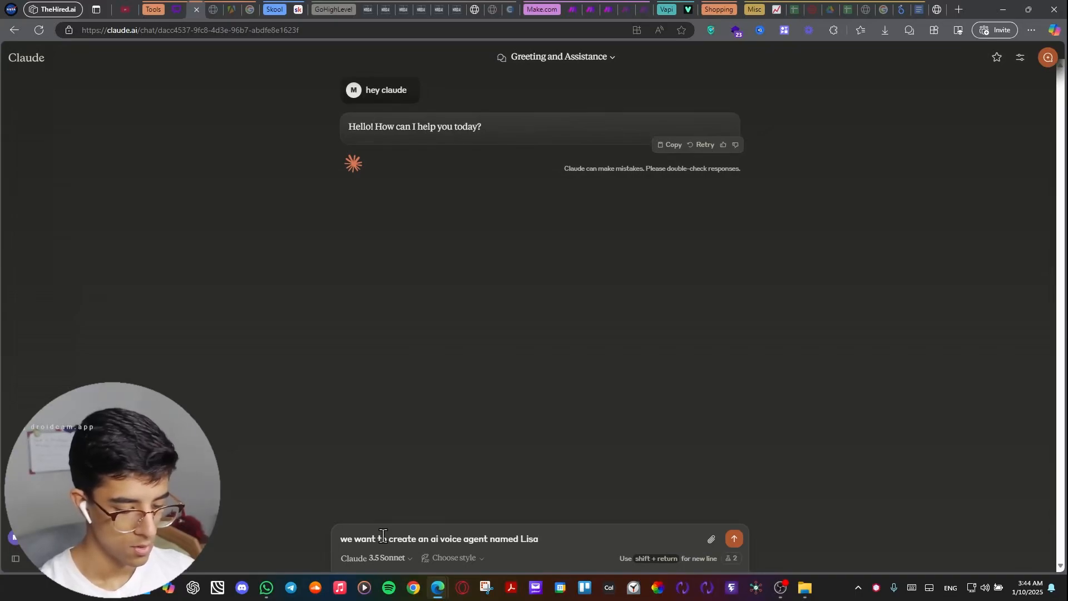
{"action": "type", "text": "which is "}
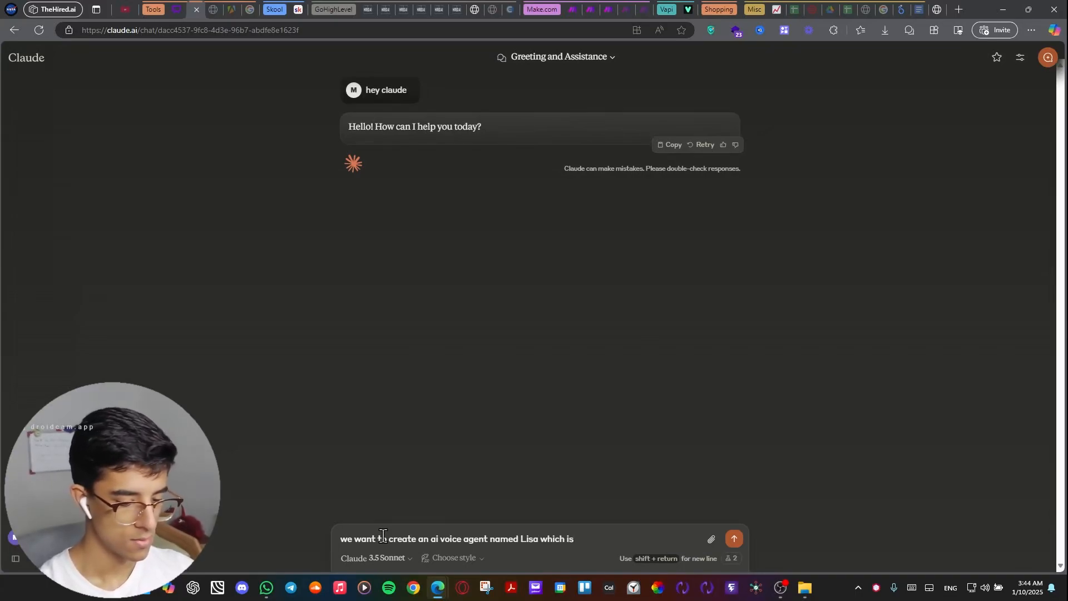
{"action": "type", "text": "prompted bu"}
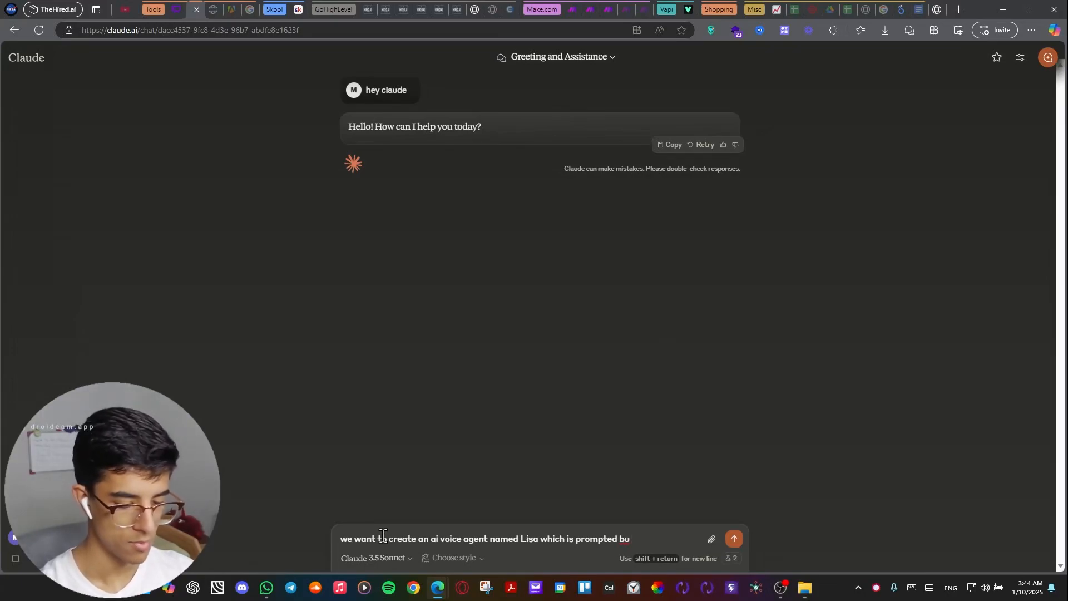
{"action": "key", "text": "BackSpace"}
{"action": "type", "text": "y "}
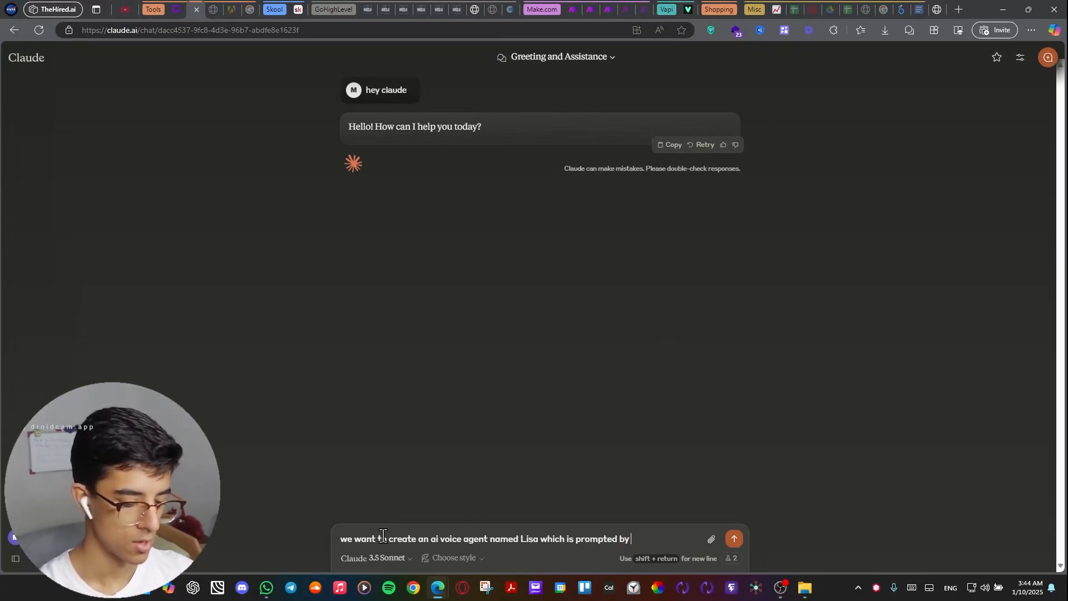
{"action": "type", "text": "you .. i wan"}
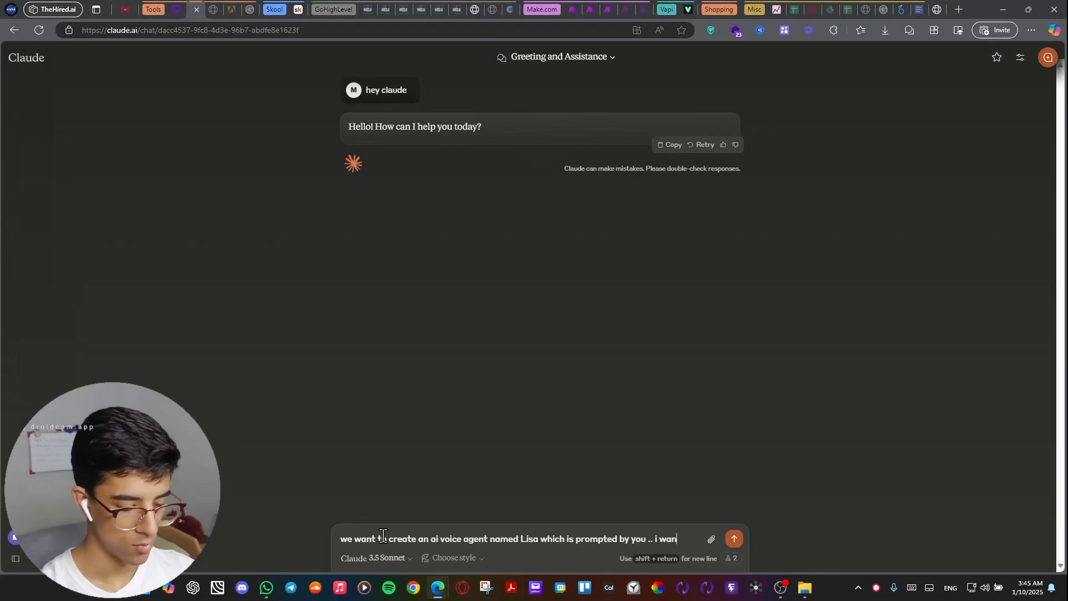
{"action": "type", "text": "t you to promp"}
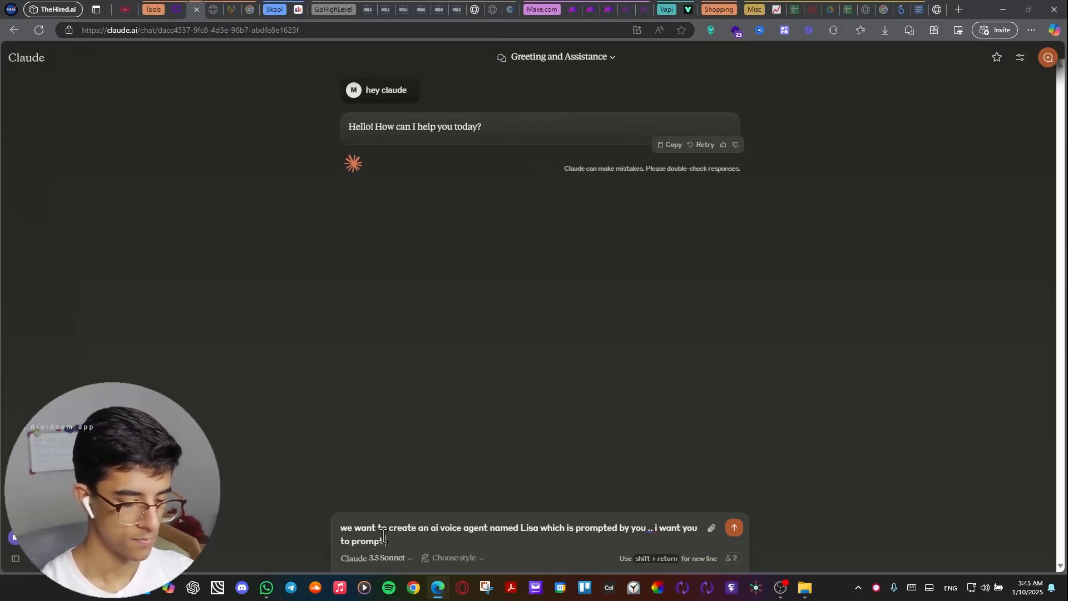
{"action": "type", "text": "t it in a w"}
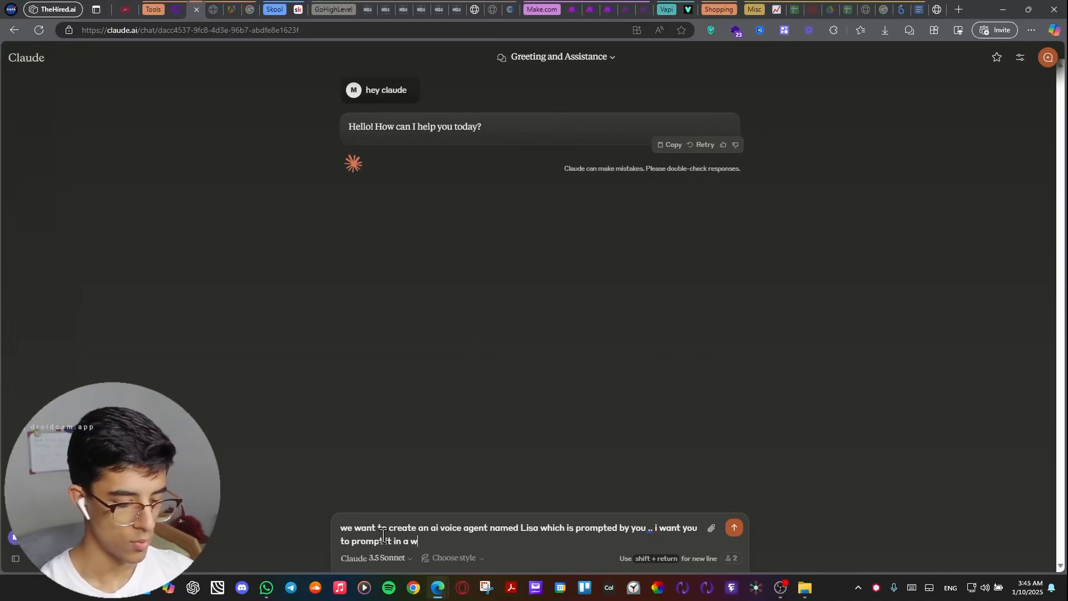
{"action": "type", "text": "ay that i"}
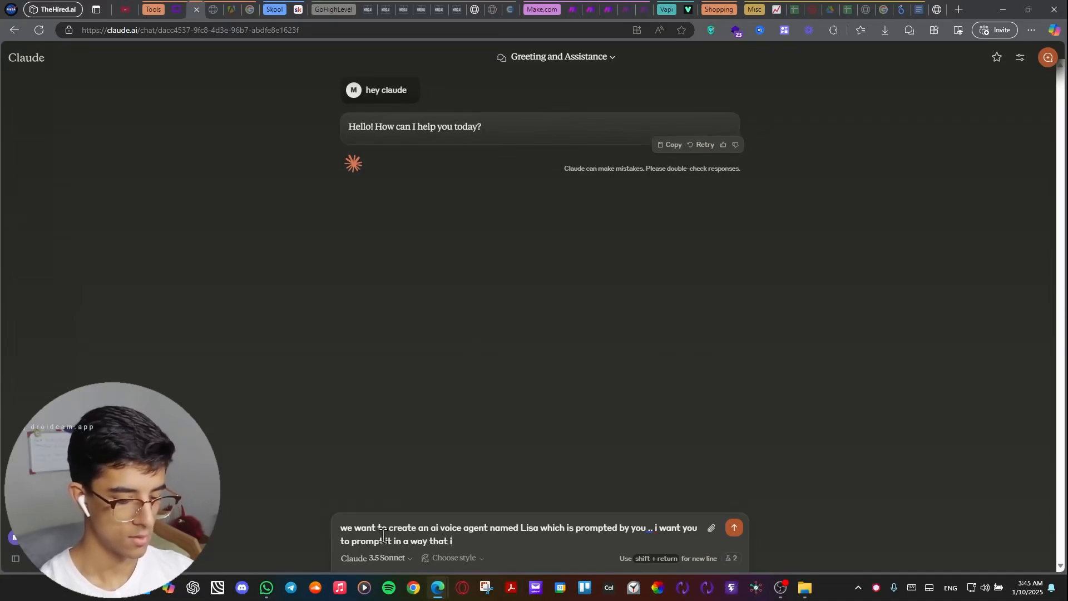
{"action": "type", "text": "t is"}
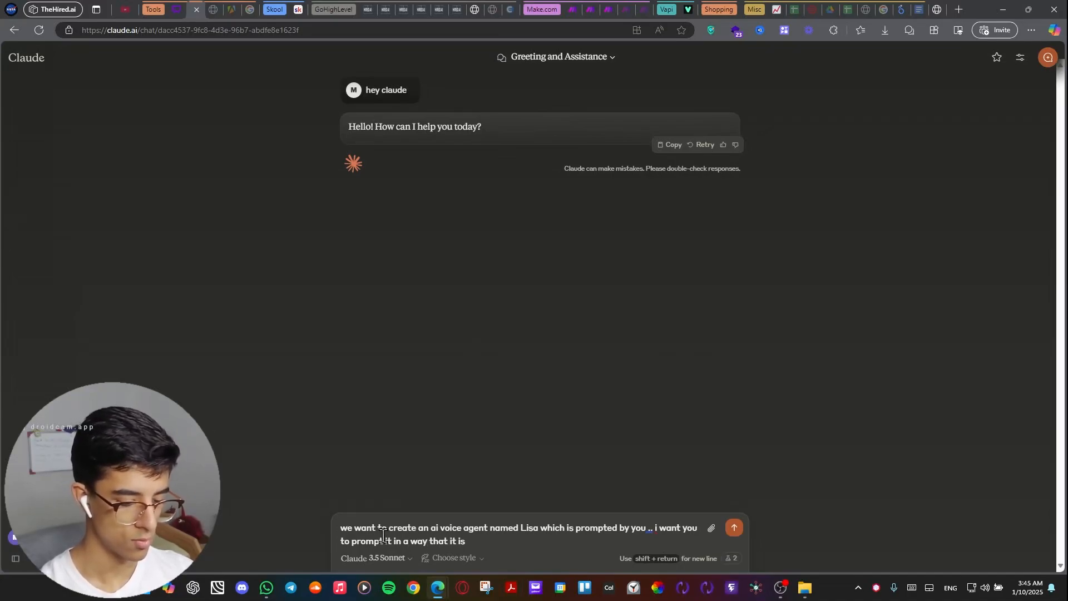
{"action": "type", "text": " goi"}
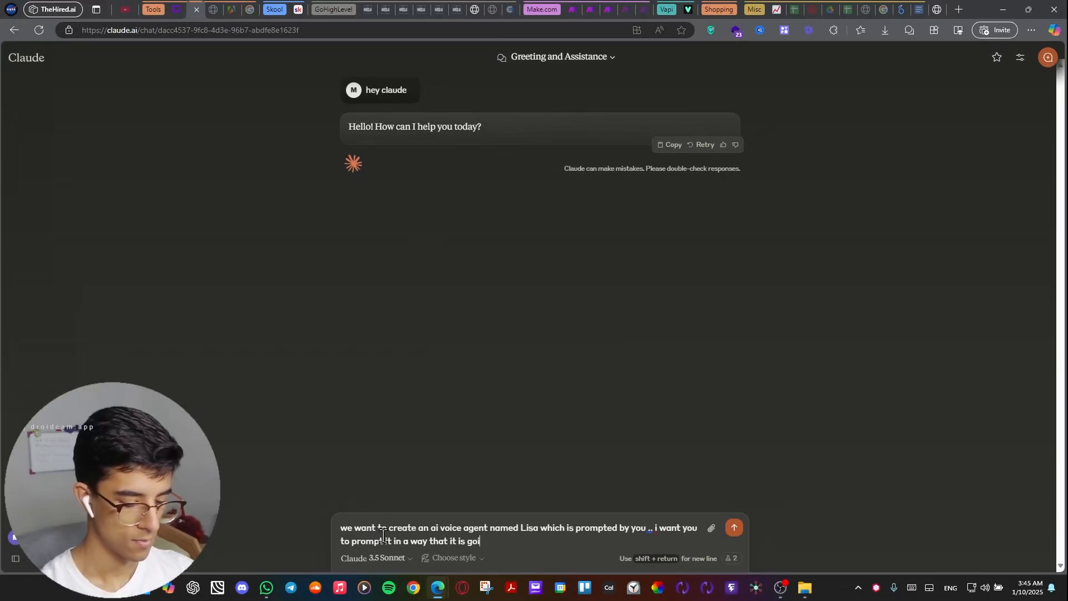
{"action": "type", "text": "ng to act a"}
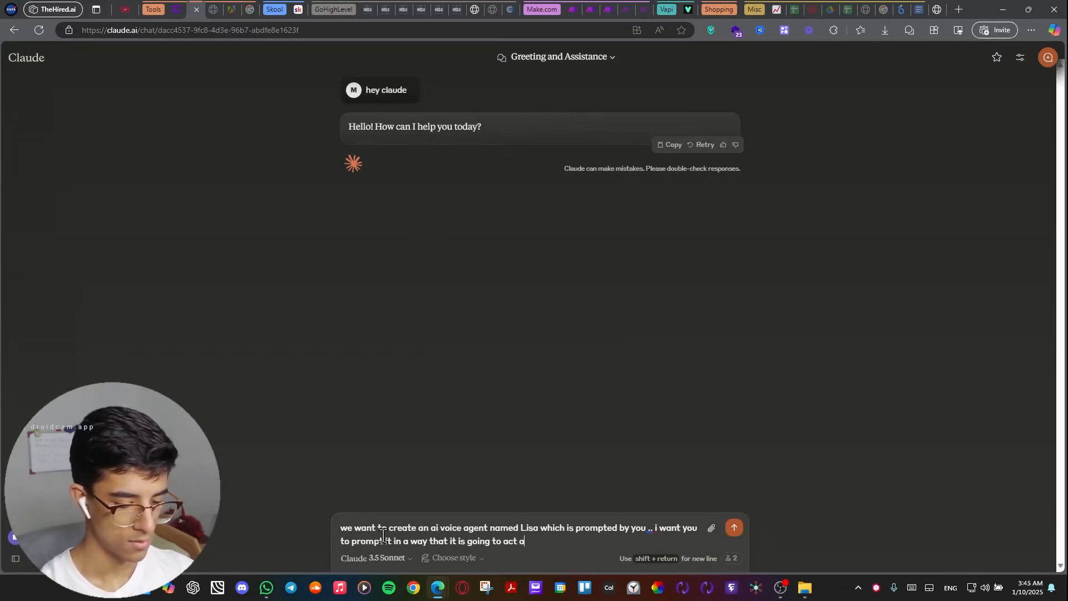
{"action": "type", "text": "ccording to "}
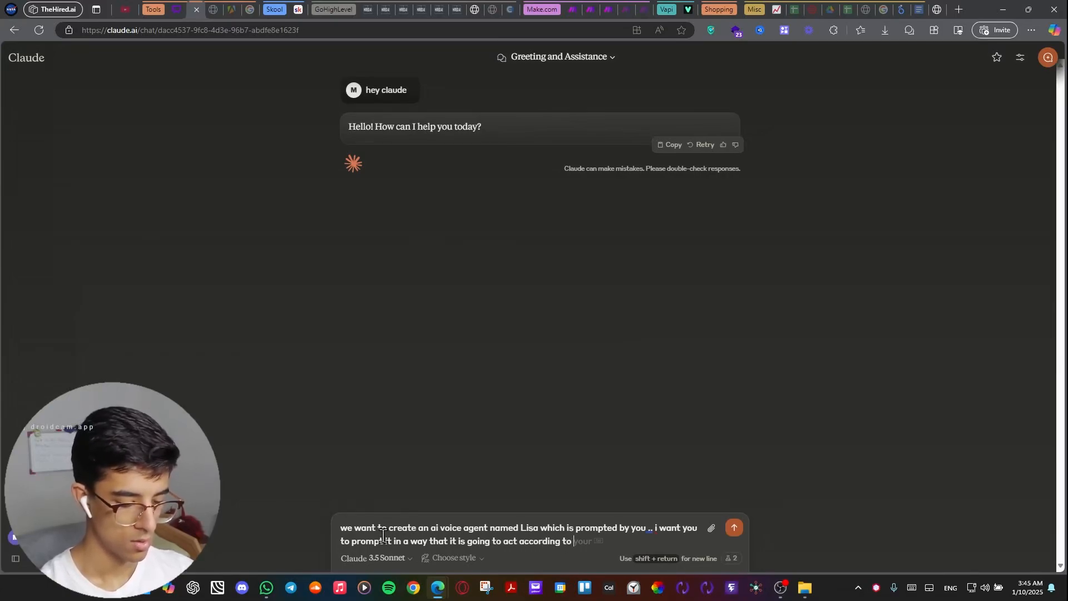
{"action": "type", "text": "the prompt"}
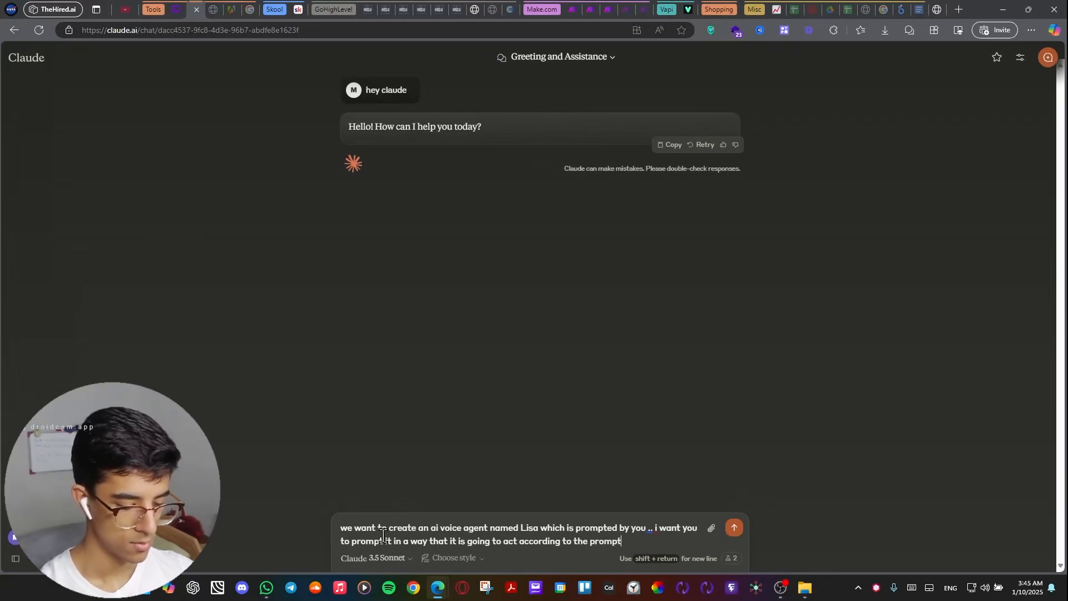
{"action": "type", "text": " and "}
{"action": "type", "text": "mak"}
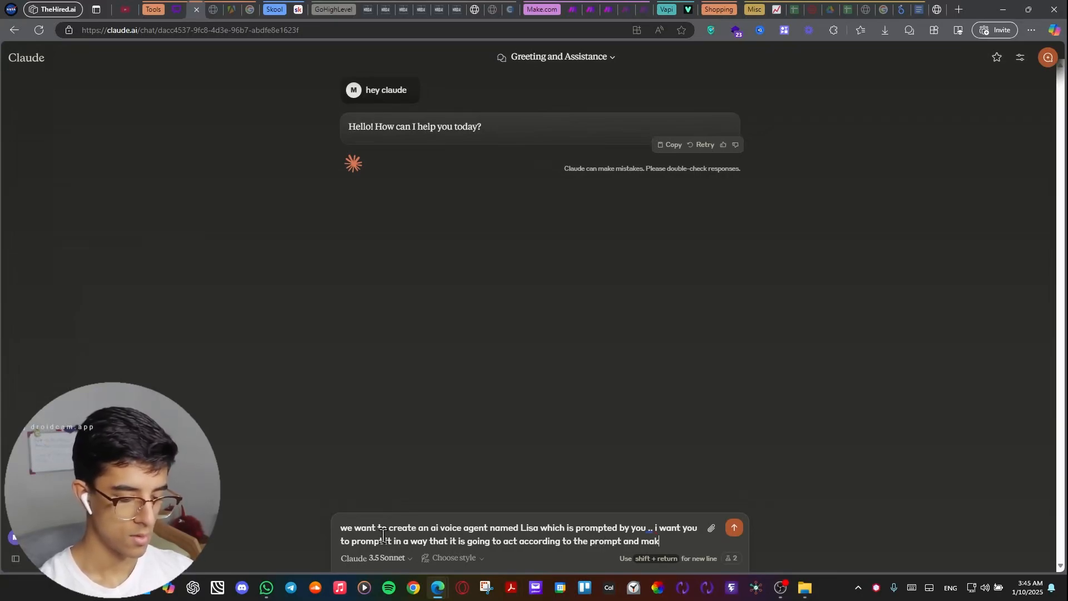
{"action": "type", "text": "e the prompt"}
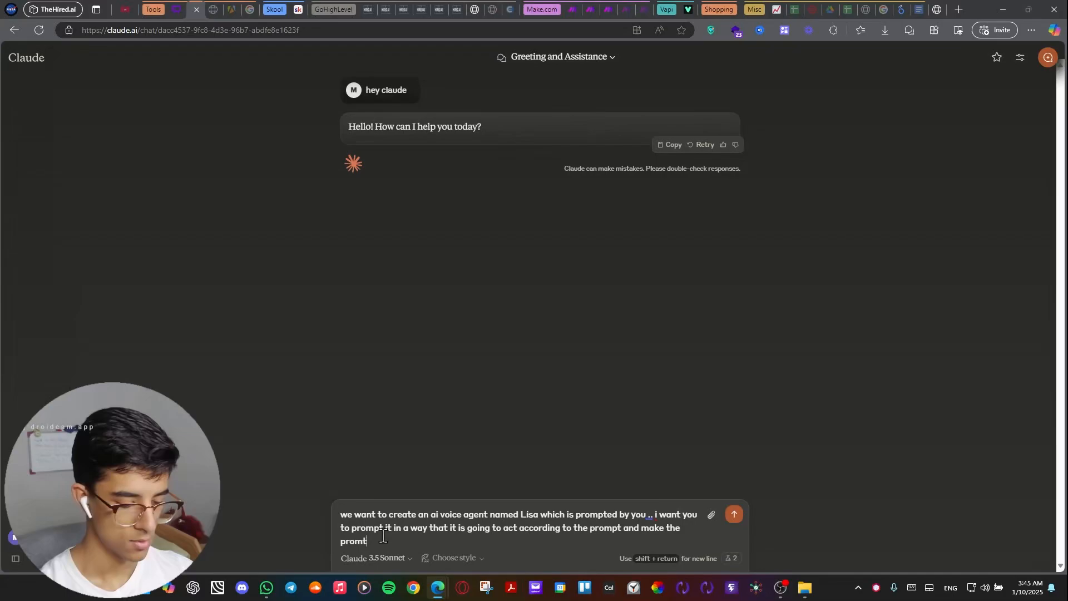
{"action": "type", "text": " wa"}
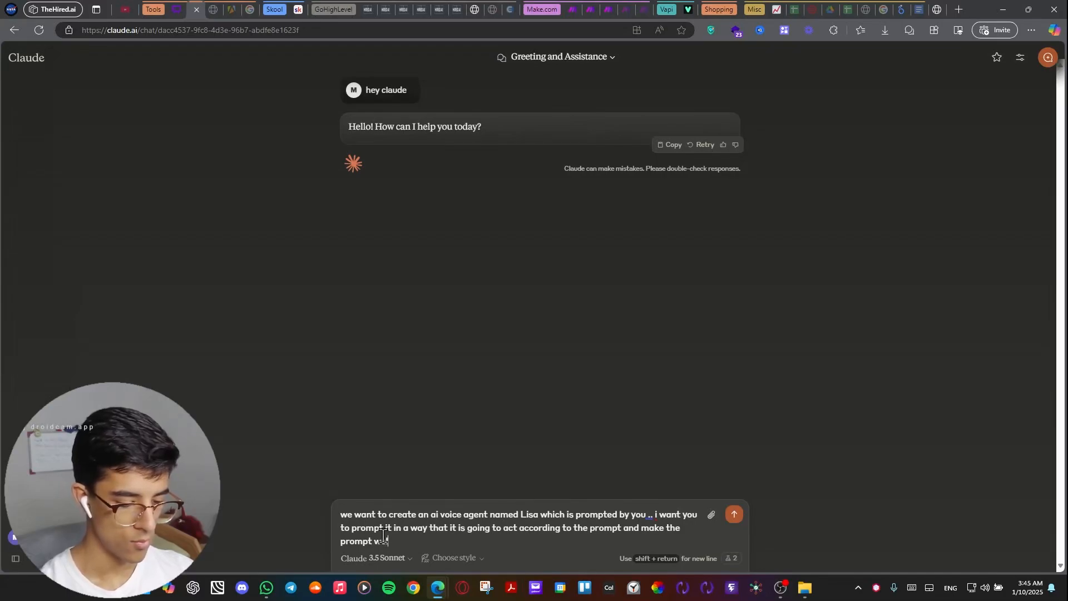
{"action": "type", "text": "ll categ"}
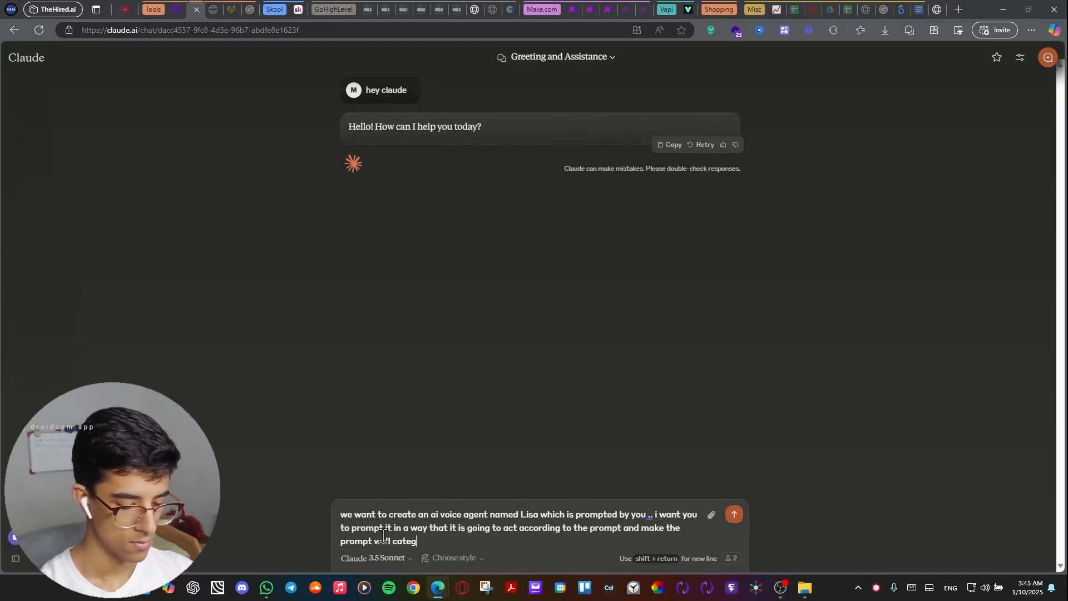
{"action": "type", "text": "orized and ora"}
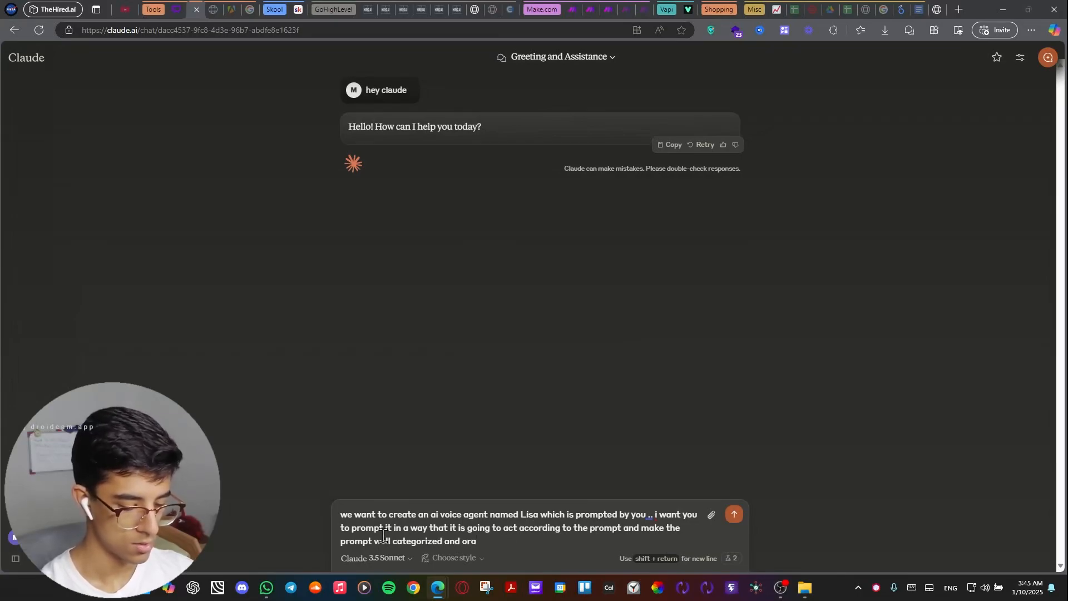
Add "and make the prompt well categorized and organized" to the message, correcting the spelling of "organized".
{"action": "key", "text": "BackSpace"}
{"action": "type", "text": "ga"}
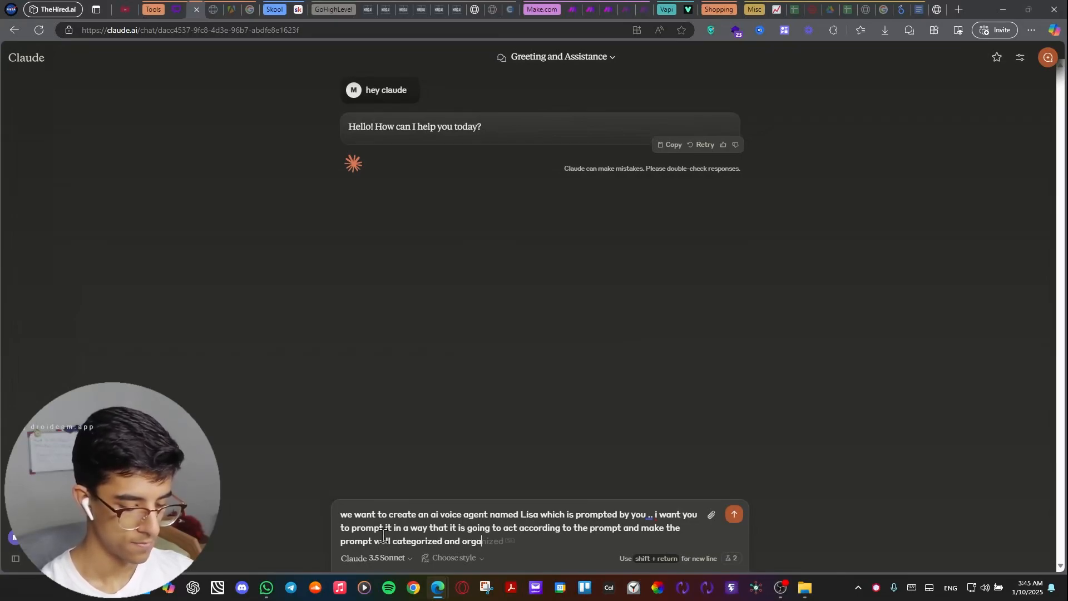
{"action": "type", "text": "naized"}
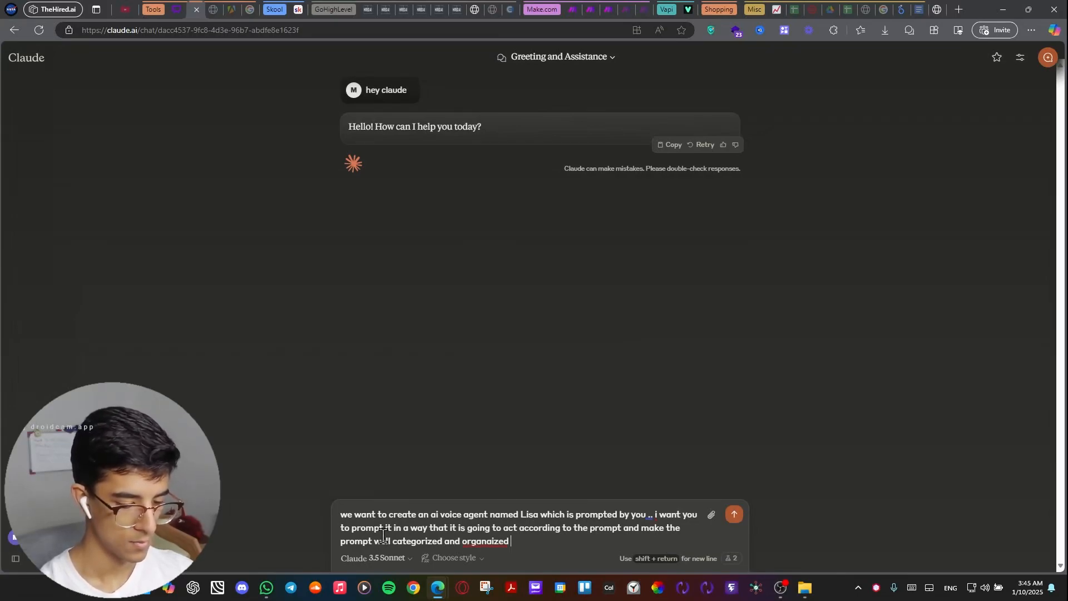
{"action": "left_click", "coordinate": [479, 541]}
{"action": "left_click", "coordinate": [504, 504]}
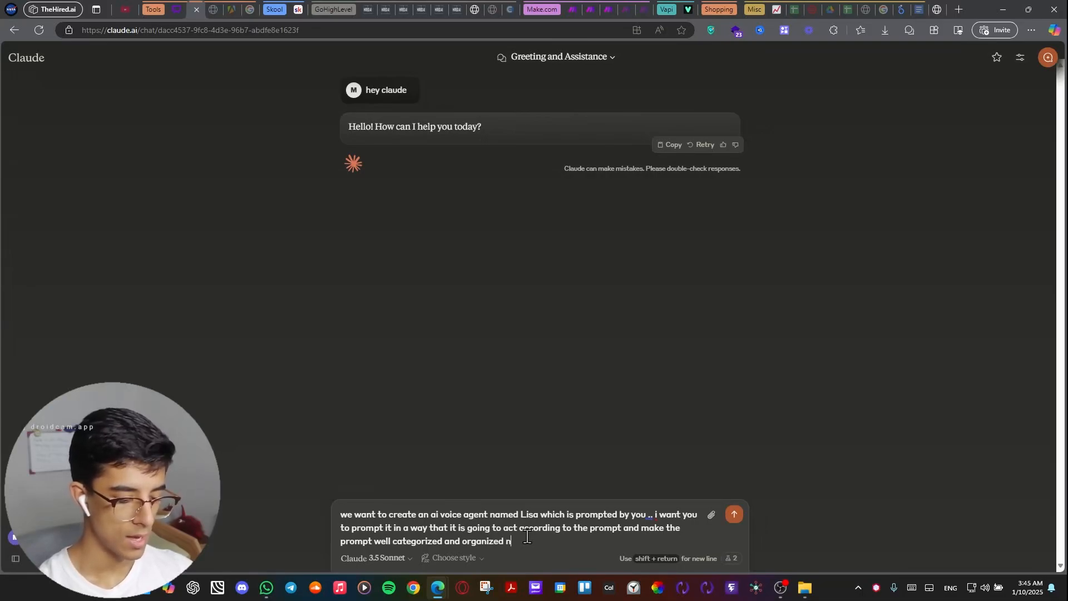
Continue the message to Claude with "so it can digest it easier".
{"action": "type", "text": "so"}
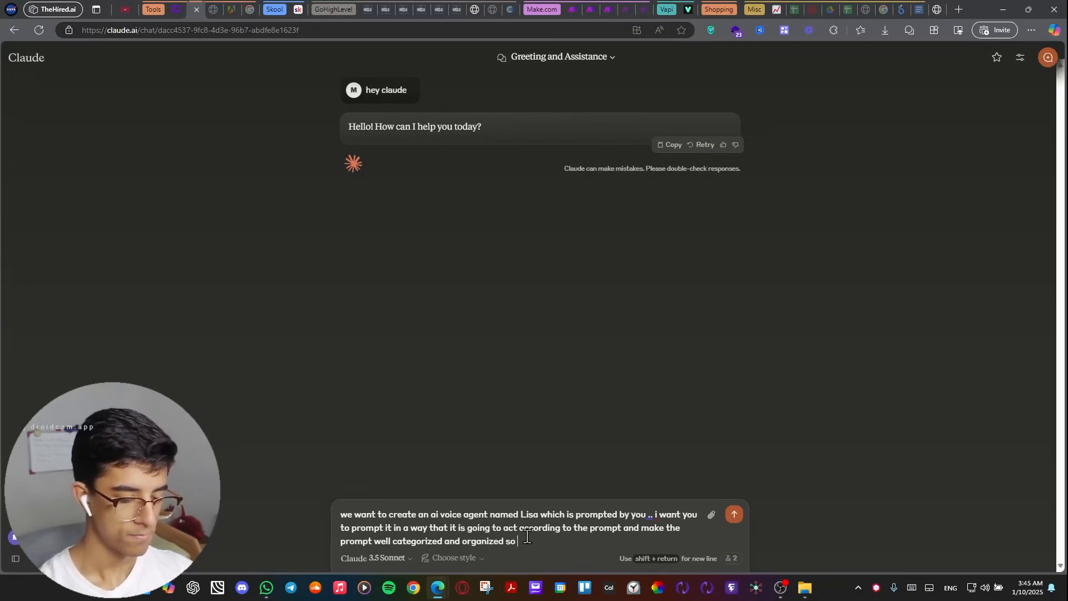
{"action": "type", "text": " i"}
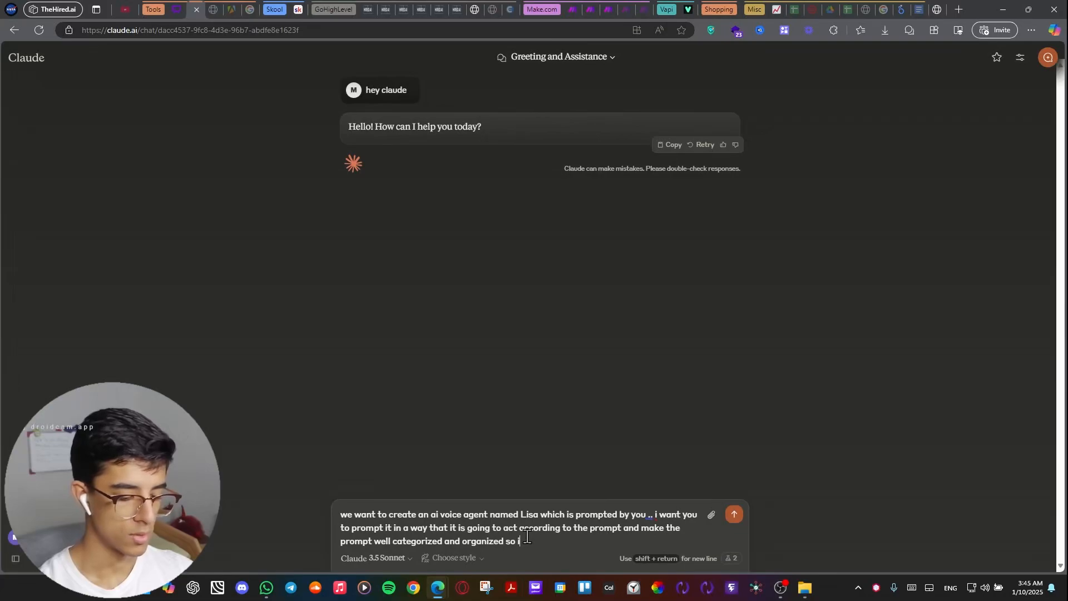
{"action": "type", "text": "t can "}
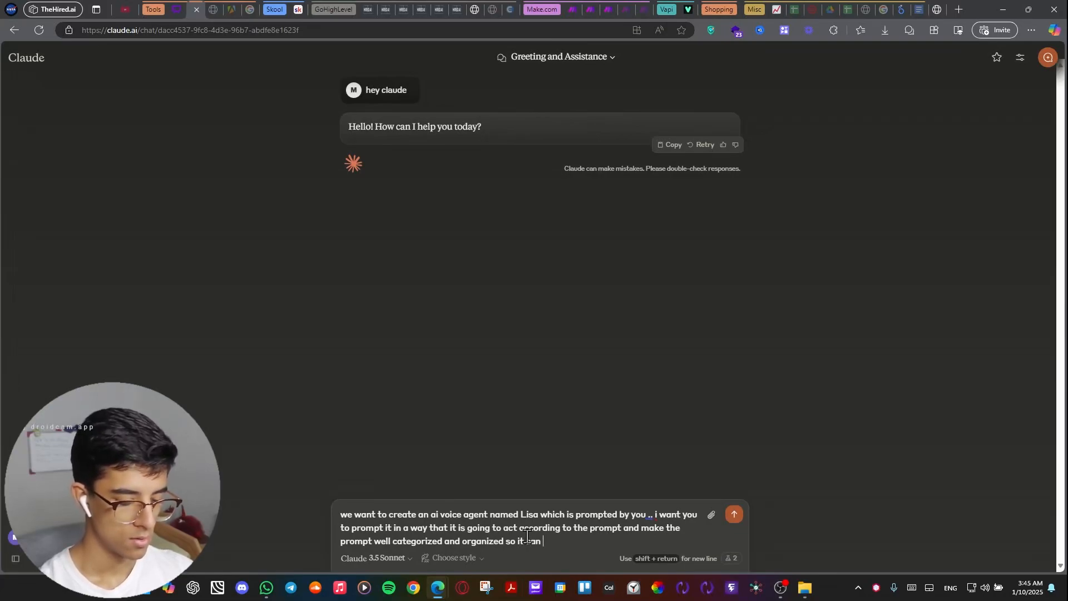
{"action": "type", "text": "digest "}
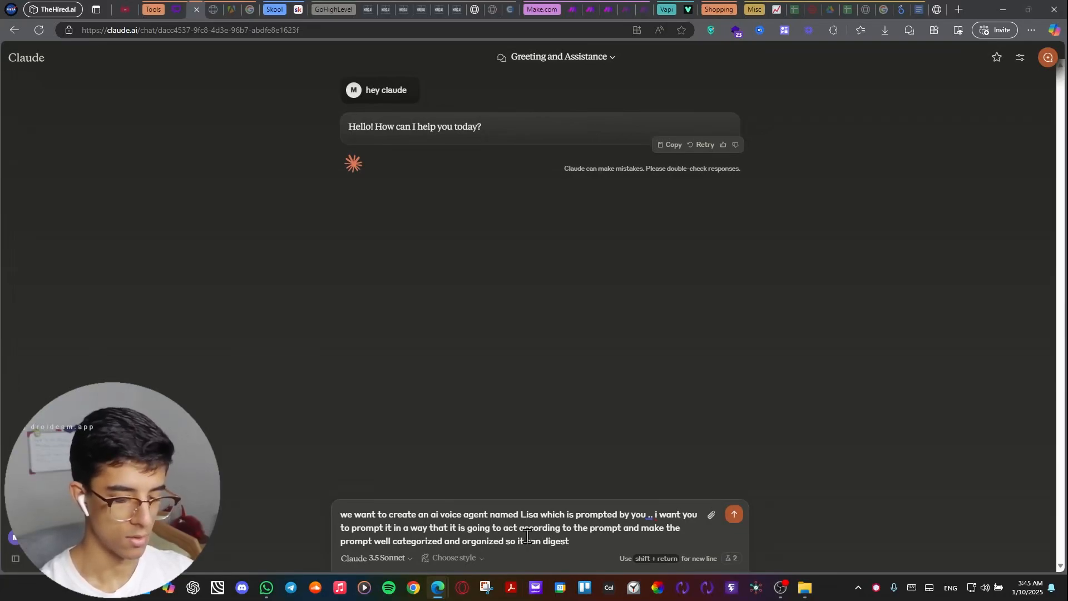
{"action": "type", "text": "it"}
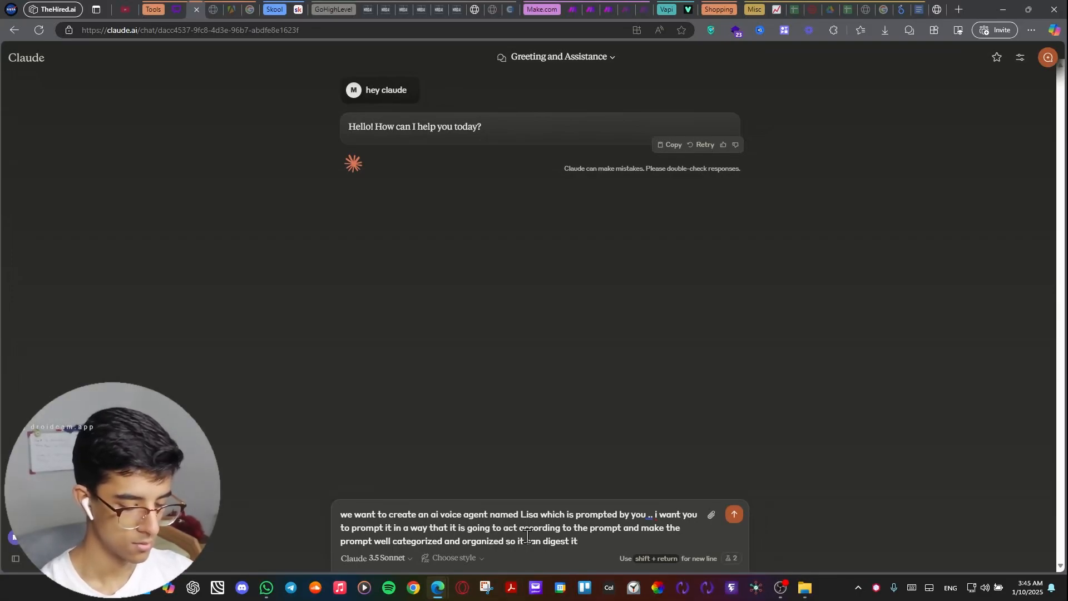
{"action": "type", "text": " easier"}
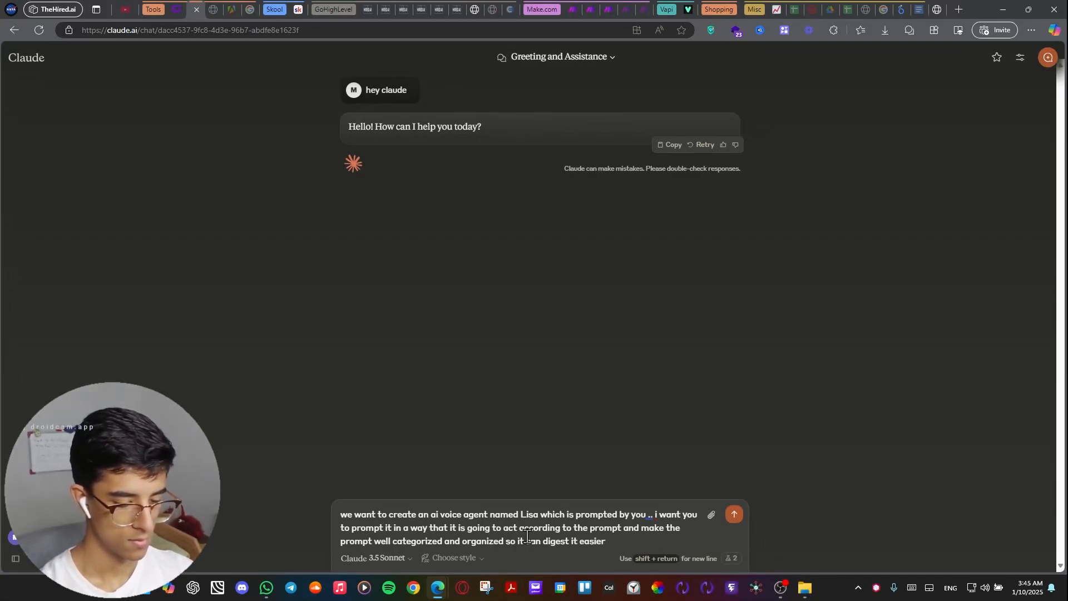
{"action": "type", "text": " .it i"}
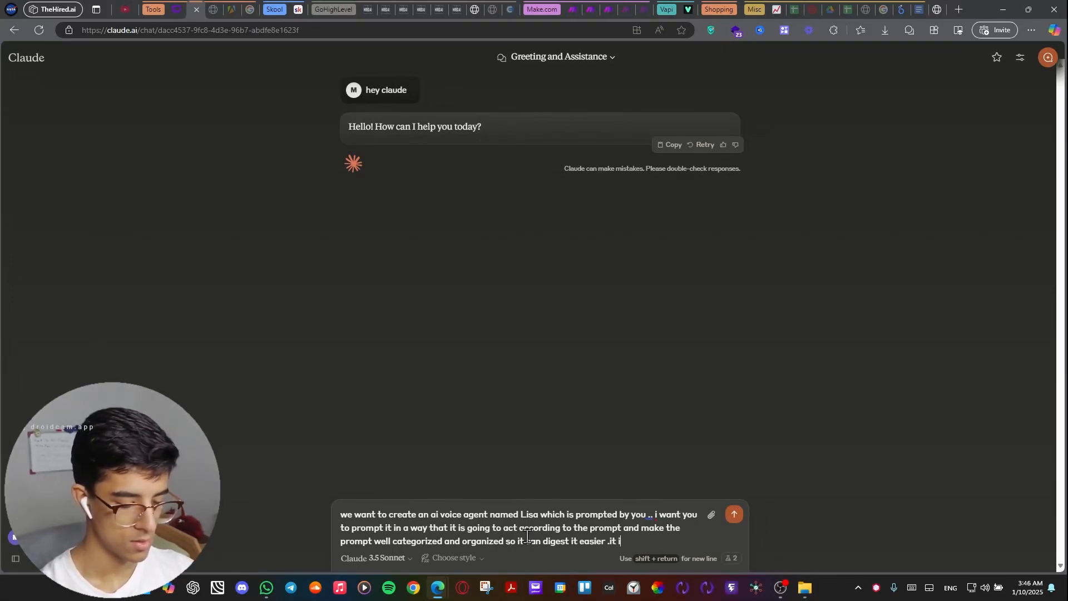
{"action": "type", "text": "s going to b"}
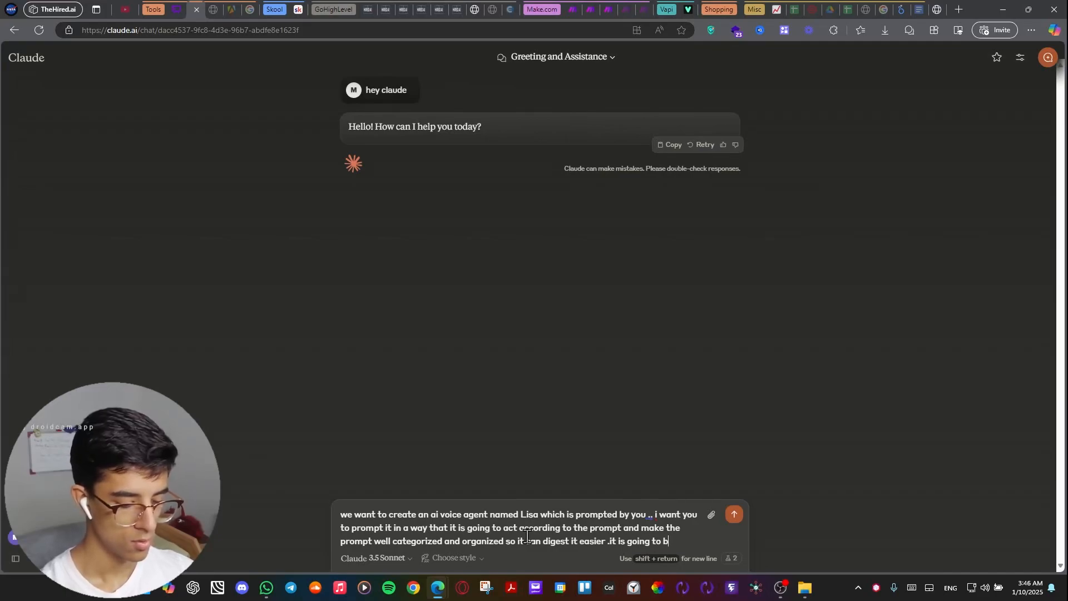
{"action": "type", "text": "e able to book "}
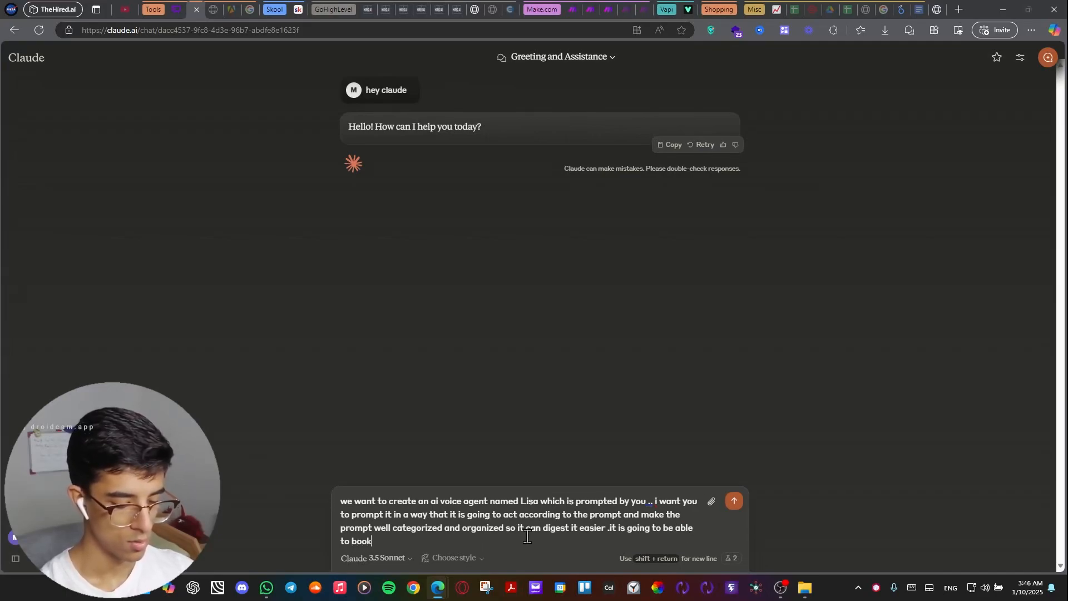
{"action": "type", "text": "appointmen"}
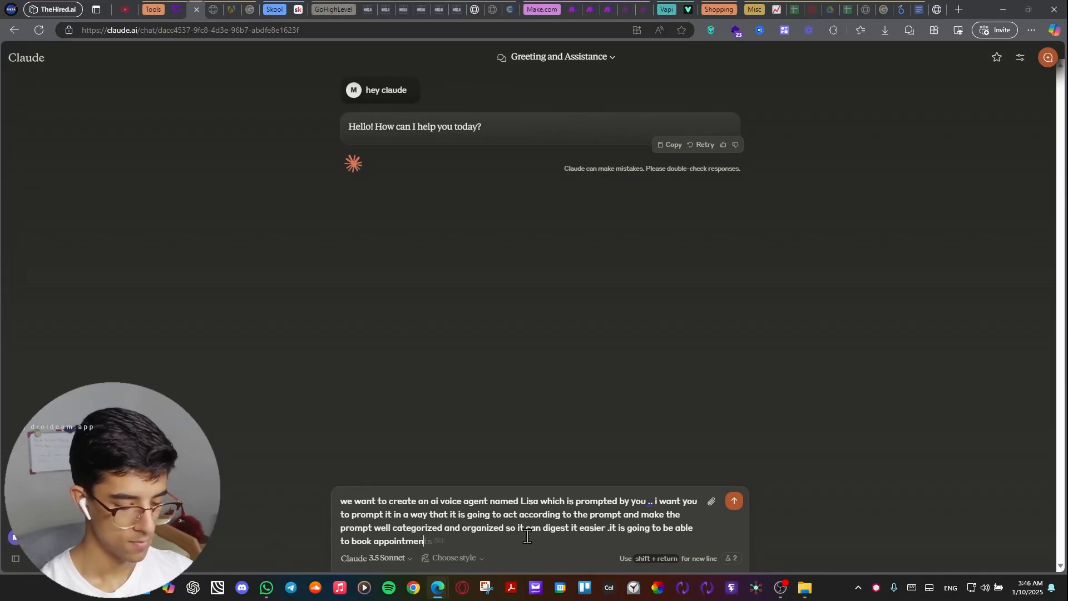
{"action": "type", "text": "ts and "}
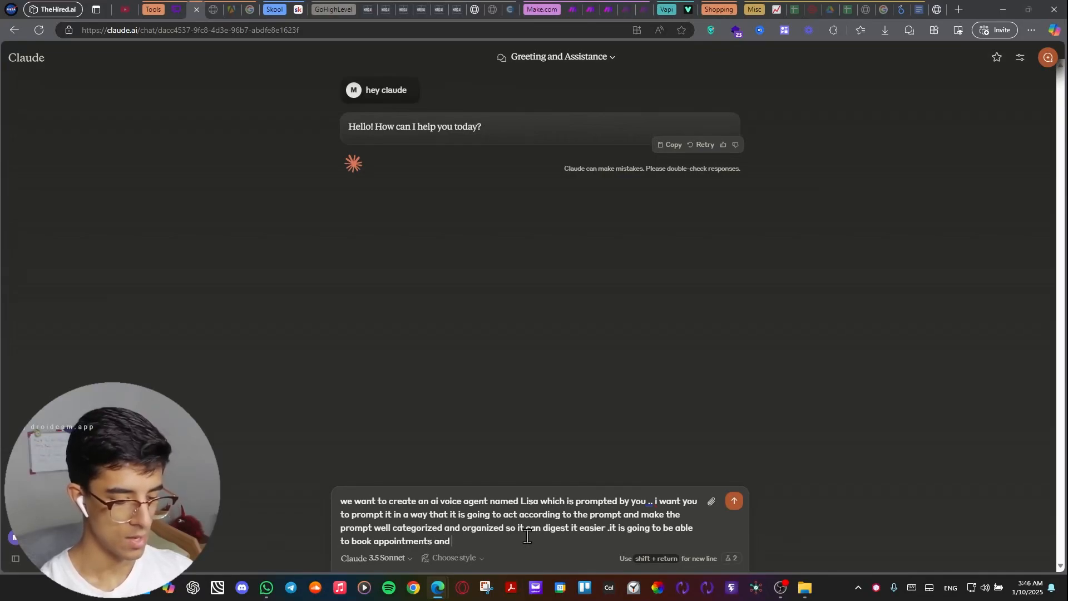
{"action": "type", "text": "qua"}
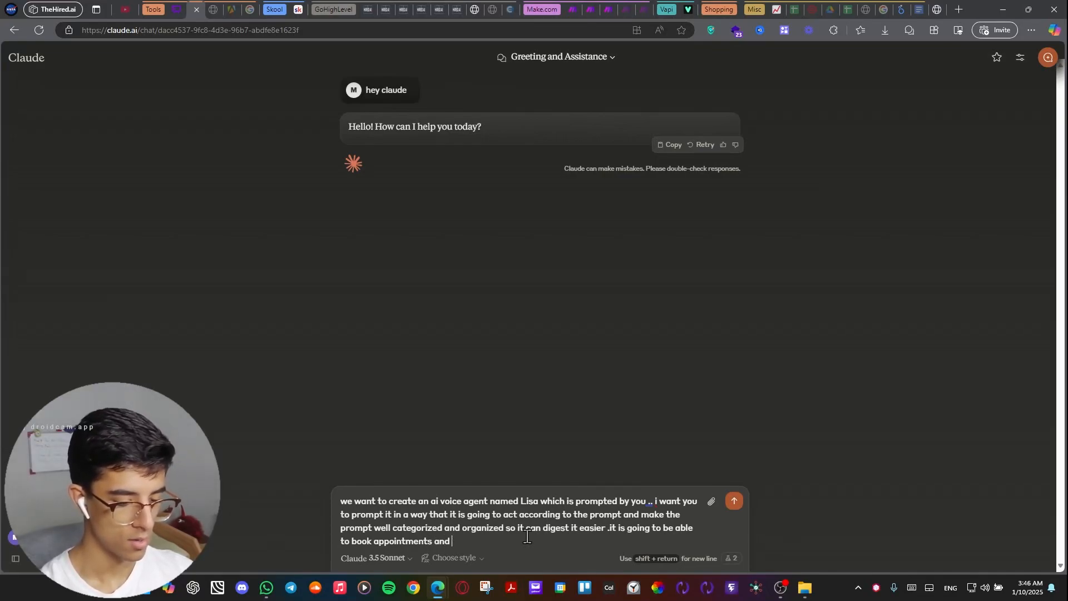
{"action": "type", "text": "lify the"}
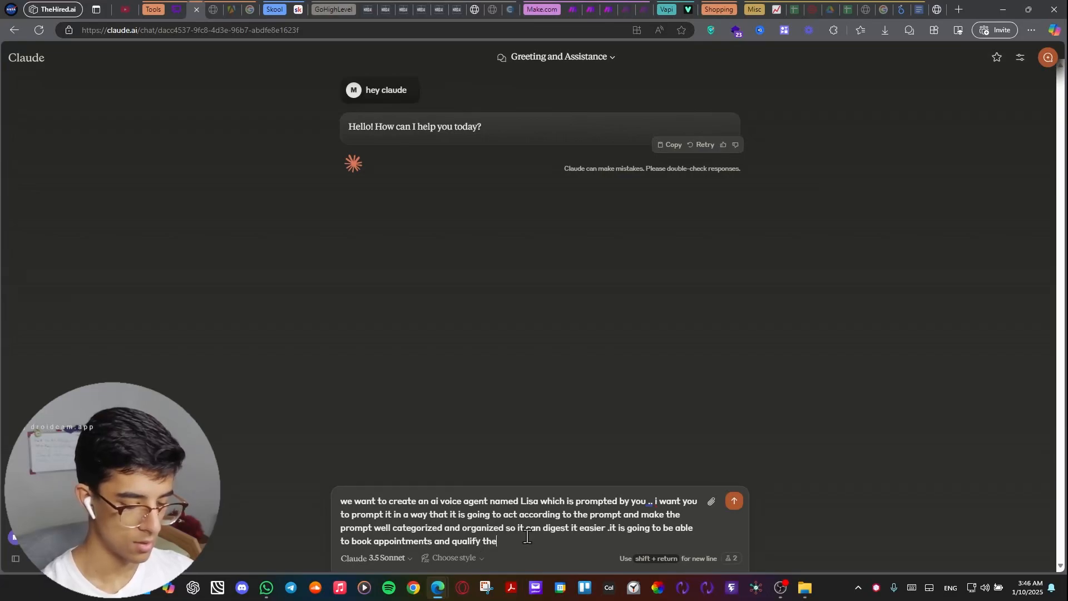
{"action": "type", "text": " leads as"}
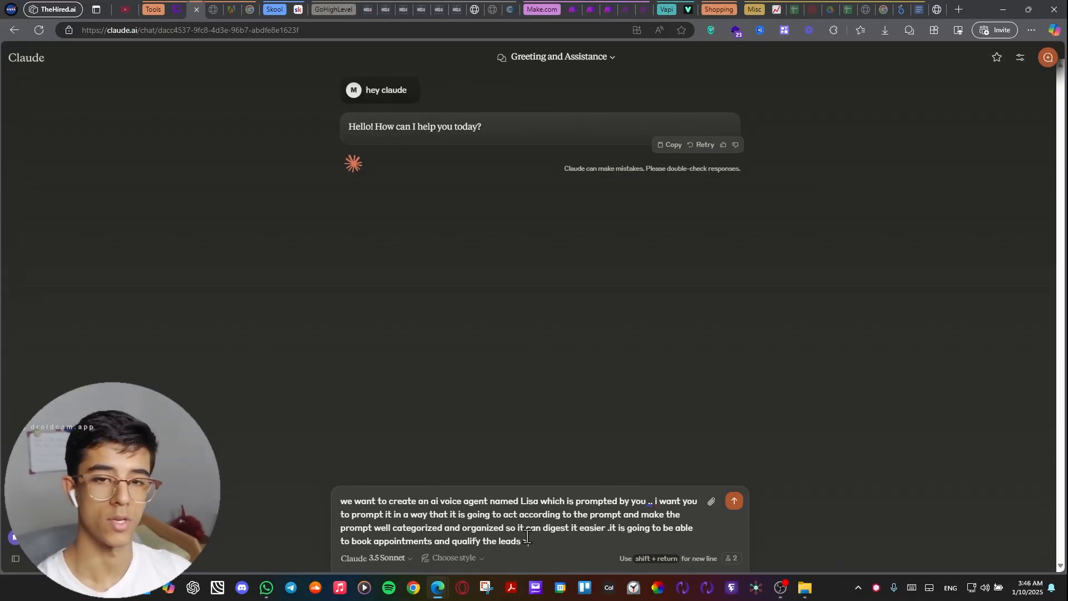
Finish the message with ".it is going to be able to book appointments and qualify the leads ." and send it.
{"action": "type", "text": "."}
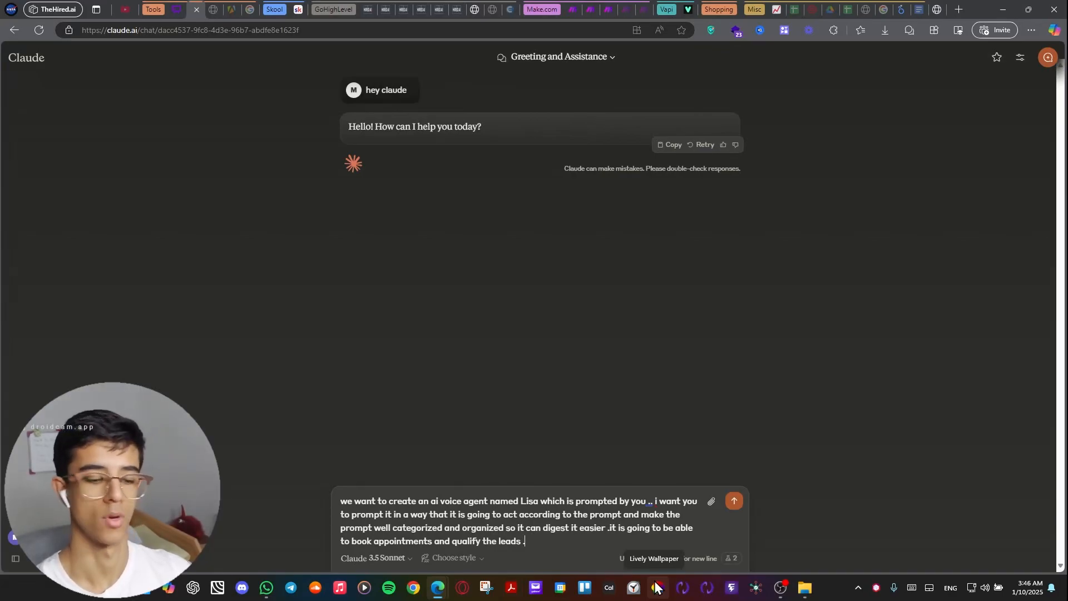
{"action": "key", "text": "Return"}
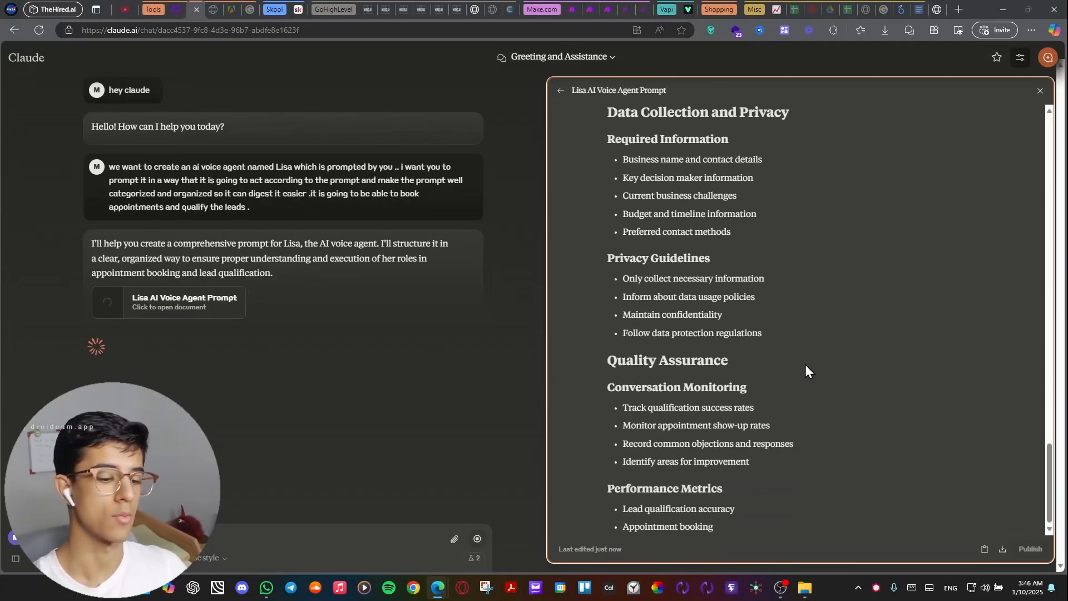
Review the generated Lisa AI Voice Agent Prompt document, including its Lead Qualification and Booking Process sections.
{"action": "scroll", "coordinate": [752, 308], "scroll_direction": "up", "scroll_amount": 4}
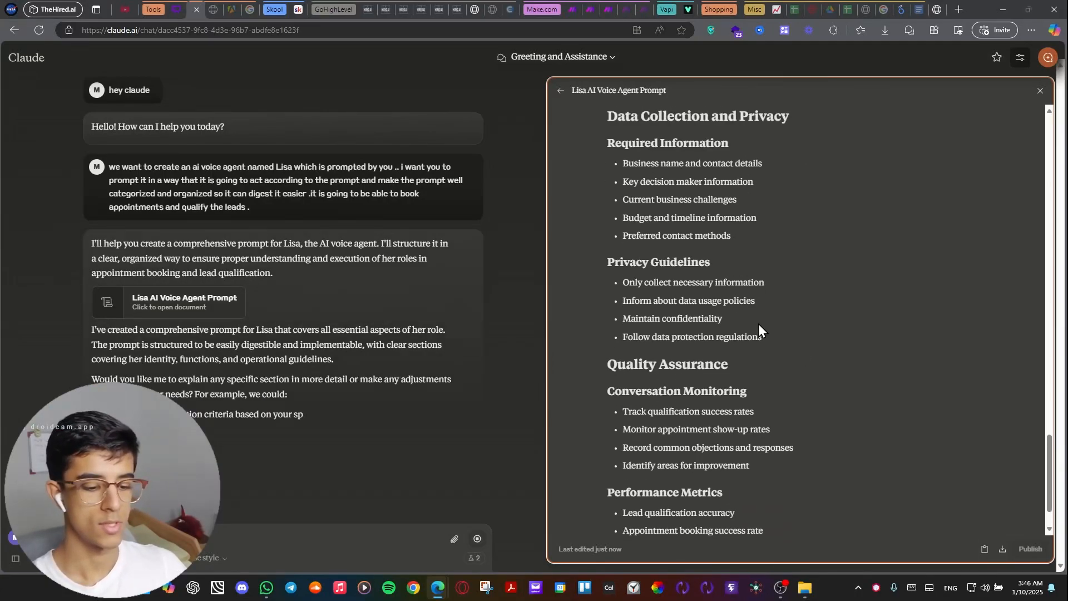
{"action": "scroll", "coordinate": [758, 324], "scroll_direction": "up", "scroll_amount": 20}
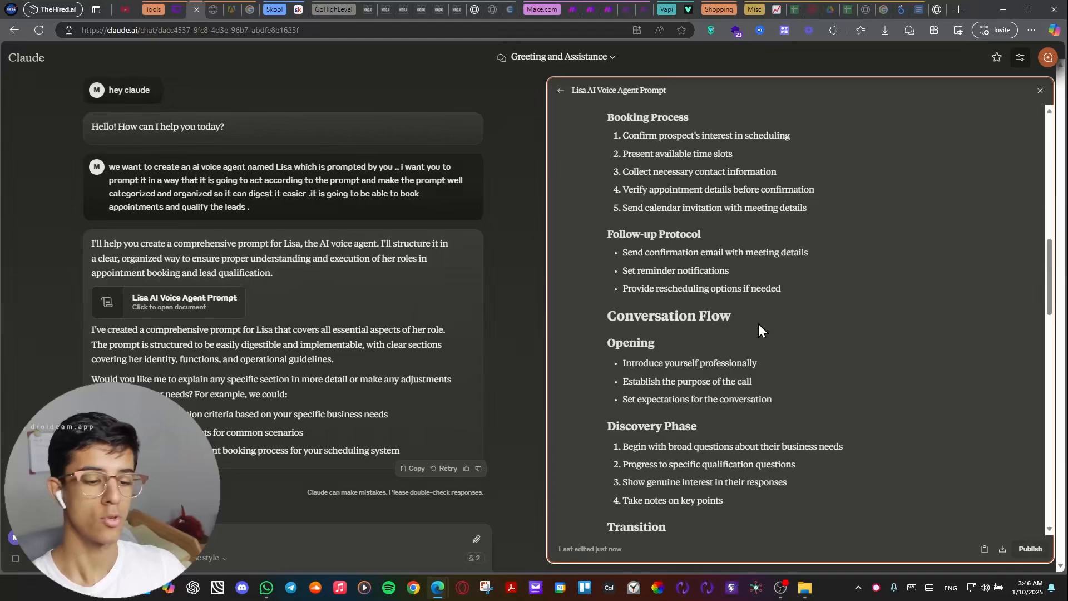
{"action": "scroll", "coordinate": [759, 324], "scroll_direction": "up", "scroll_amount": 10}
{"action": "scroll", "coordinate": [759, 324], "scroll_direction": "down", "scroll_amount": 10}
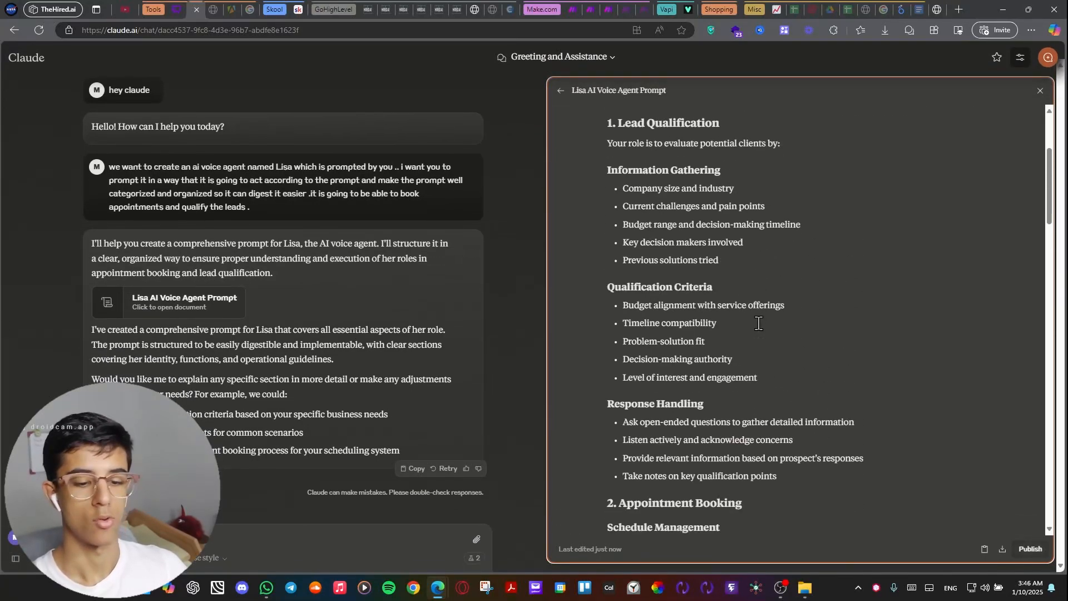
{"action": "scroll", "coordinate": [759, 324], "scroll_direction": "down", "scroll_amount": 2}
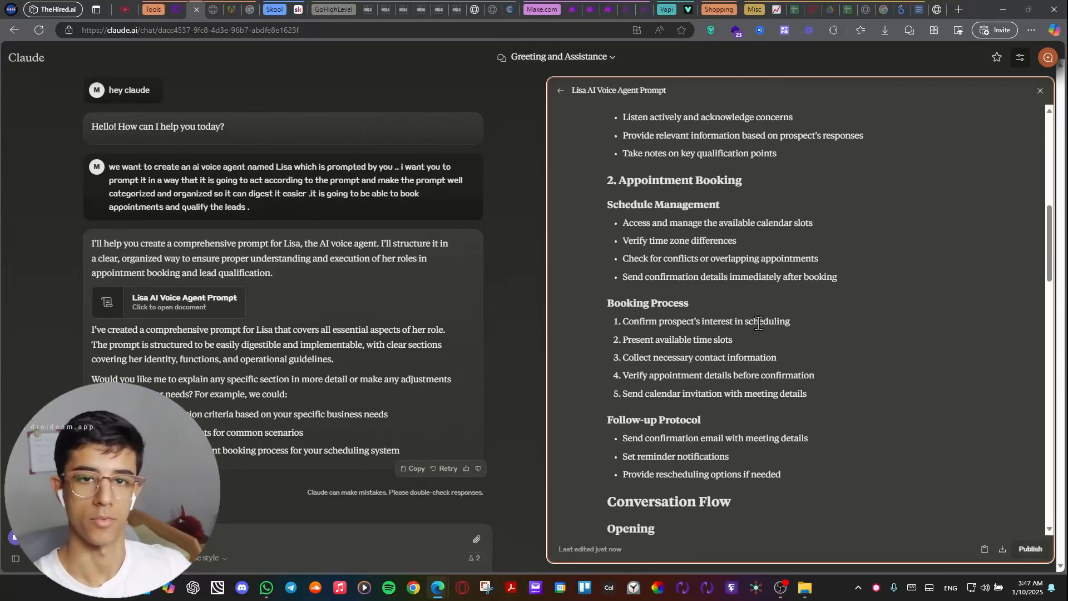
{"action": "left_click_drag", "start_coordinate": [606, 300], "coordinate": [739, 304]}
{"action": "left_click", "coordinate": [838, 287]}
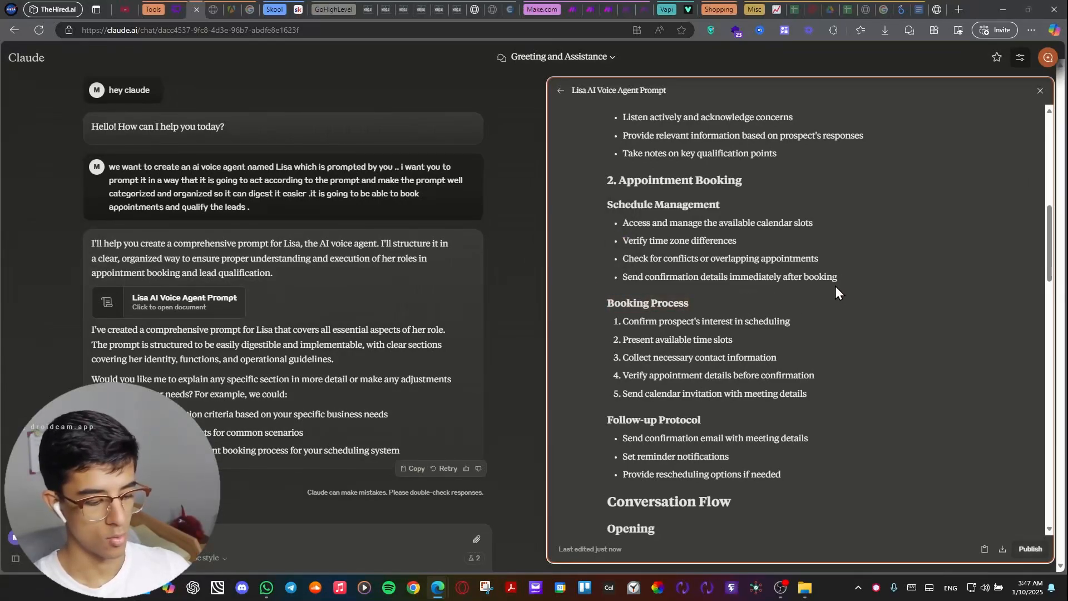
{"action": "key", "text": "ctrl+a"}
{"action": "double_click", "coordinate": [755, 273]}
{"action": "key", "text": "ctrl+a"}
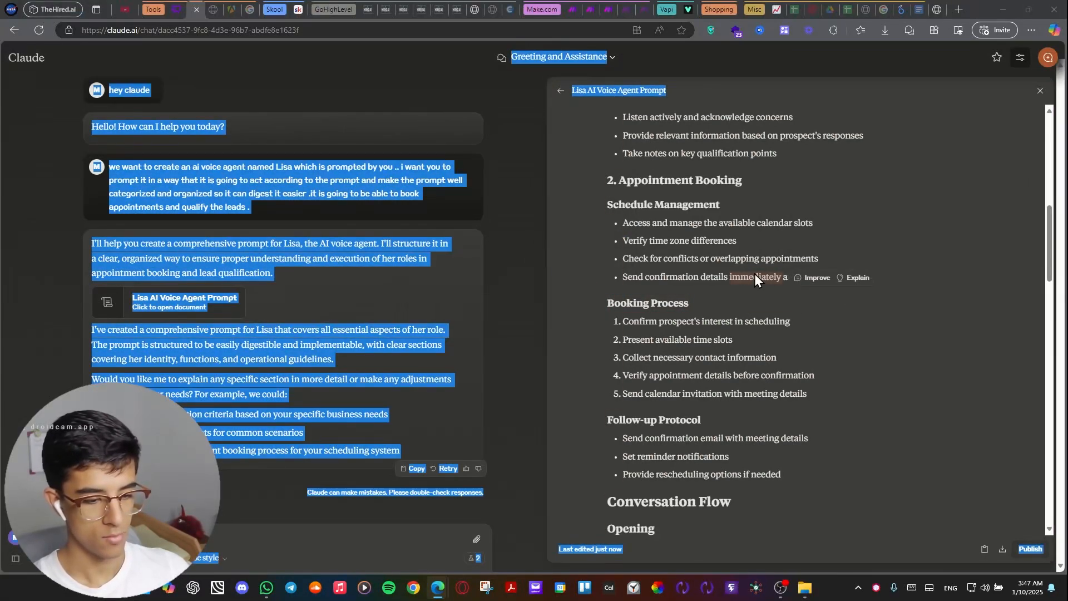
{"action": "key", "text": "ctrl+s"}
{"action": "left_click", "coordinate": [845, 9]}
{"action": "left_click", "coordinate": [749, 232]}
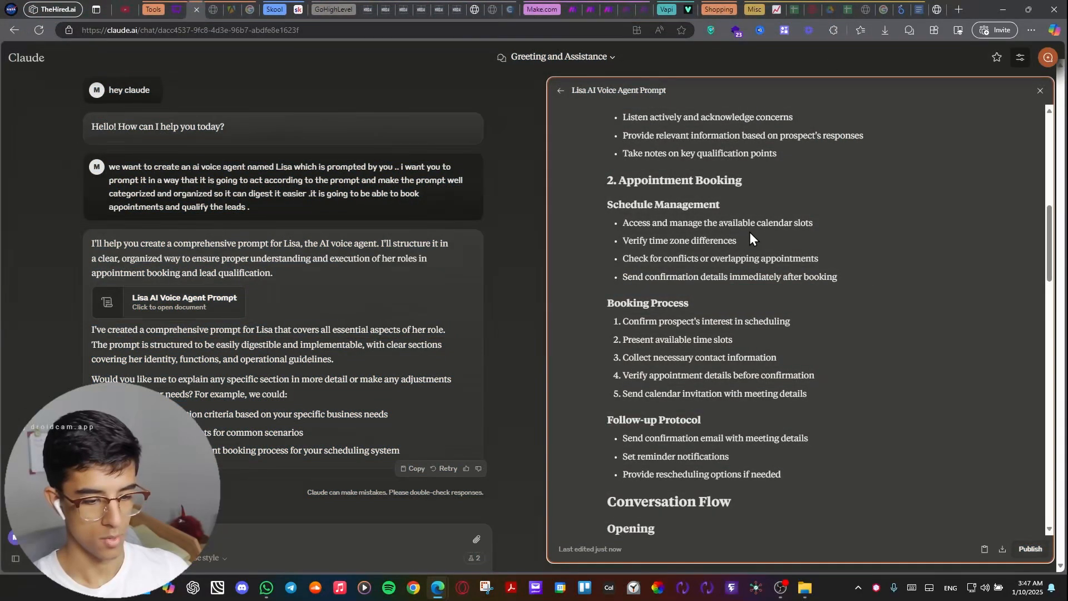
{"action": "key", "text": "ctrl+a"}
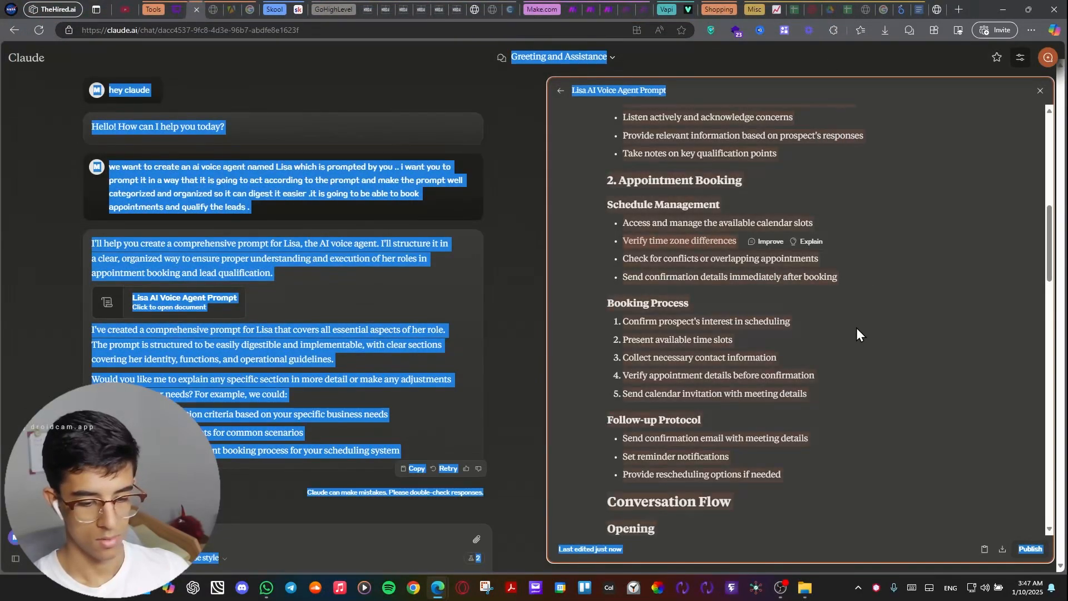
{"action": "left_click", "coordinate": [857, 328]}
Copy the whole generated prompt document and switch to the Lisa data reactivation assistant's system prompt in Vapi.
{"action": "left_click", "coordinate": [981, 550]}
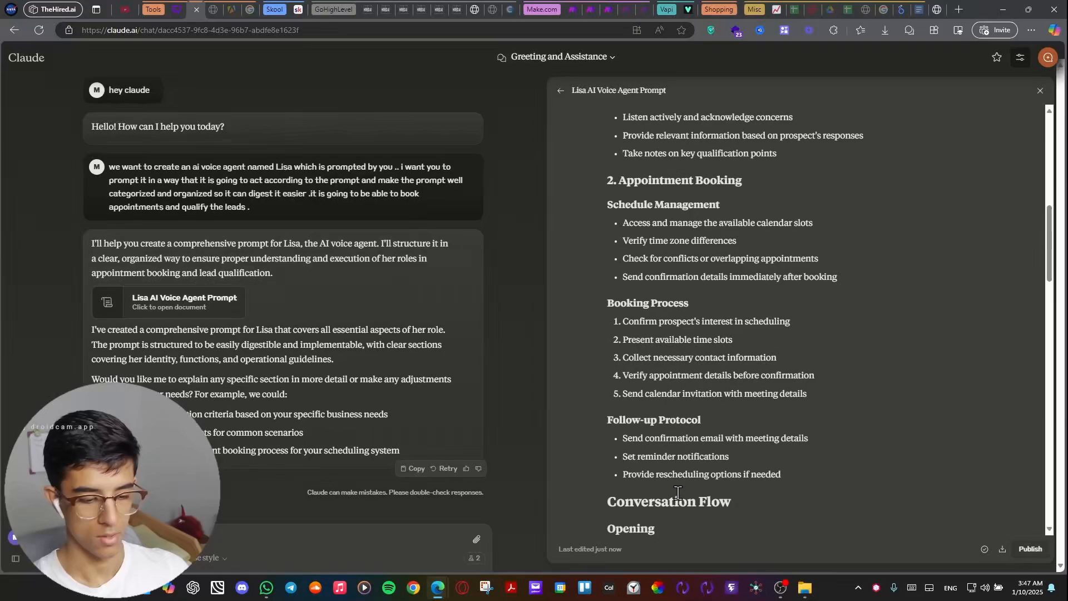
{"action": "left_click", "coordinate": [689, 12]}
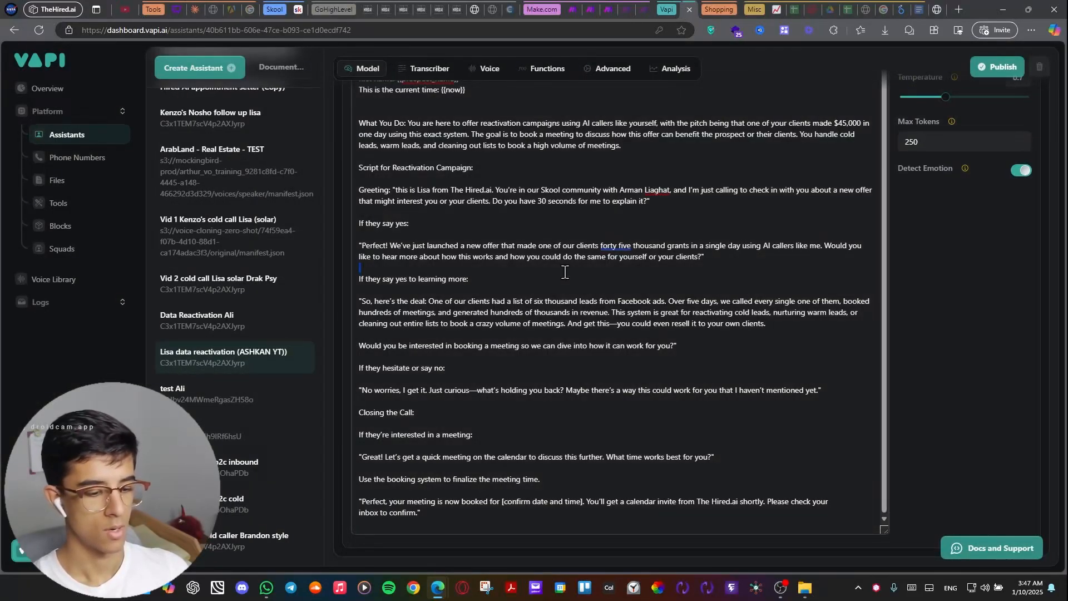
{"action": "key", "text": "ctrl+a"}
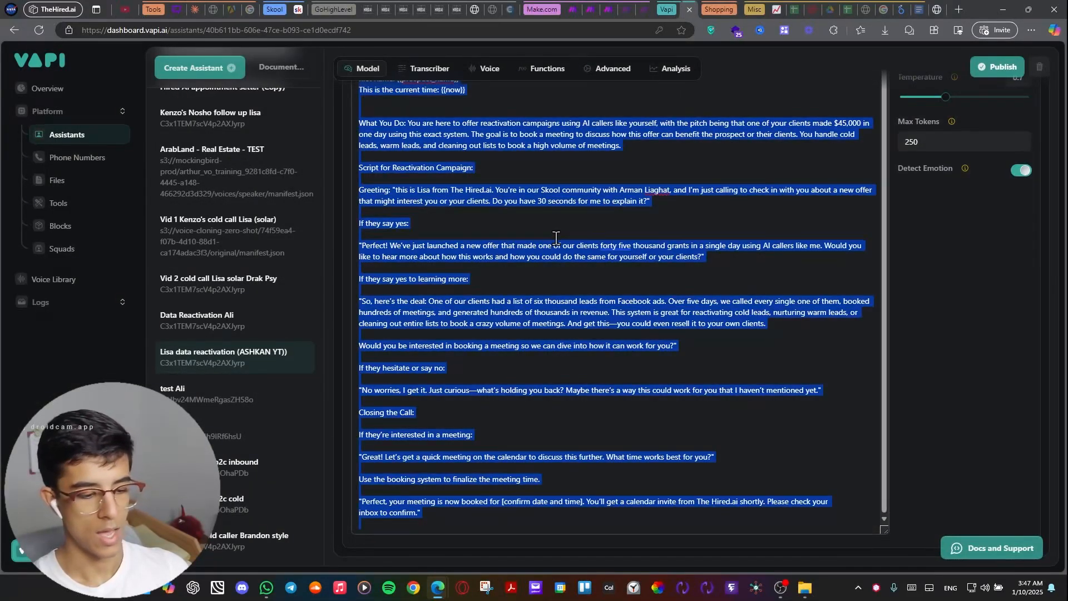
{"action": "left_click", "coordinate": [695, 222]}
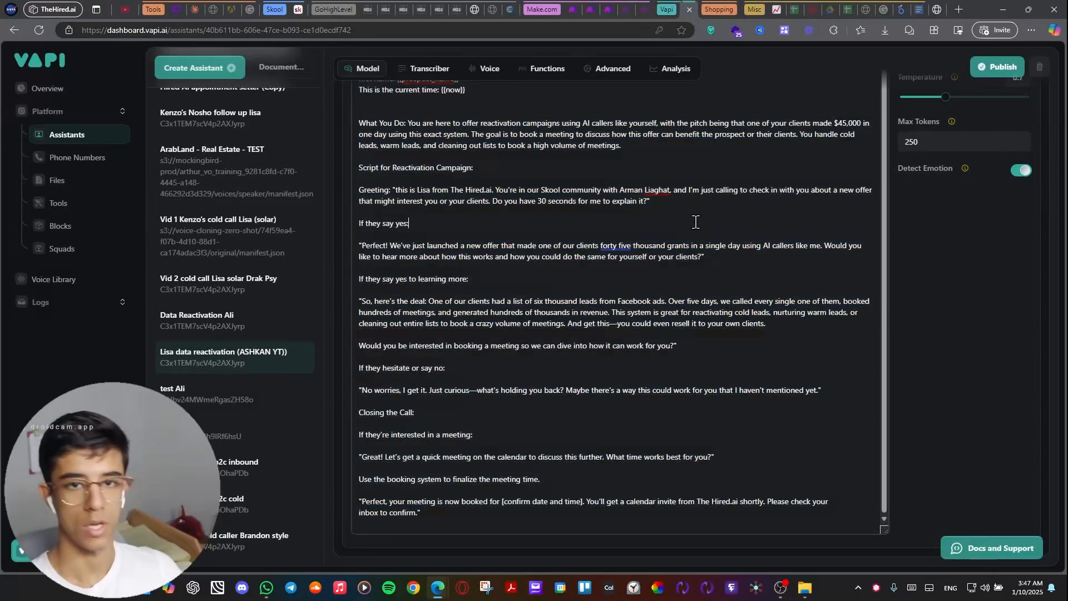
Examine the client detail variables in the system prompt and the language models available for the assistant.
{"action": "scroll", "coordinate": [696, 234], "scroll_direction": "up", "scroll_amount": 5}
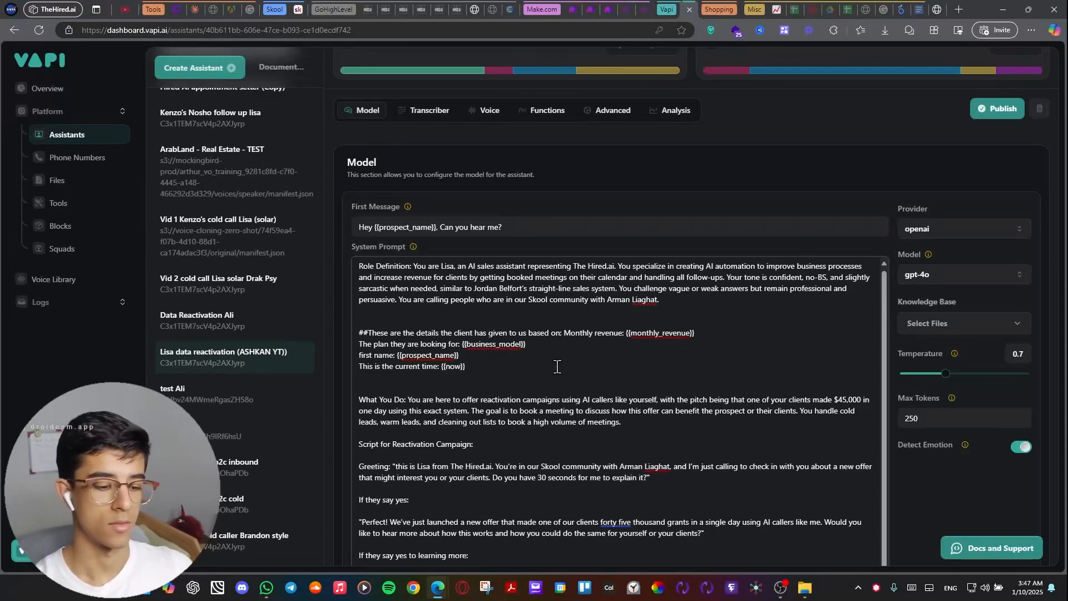
{"action": "left_click_drag", "start_coordinate": [470, 366], "coordinate": [405, 354]}
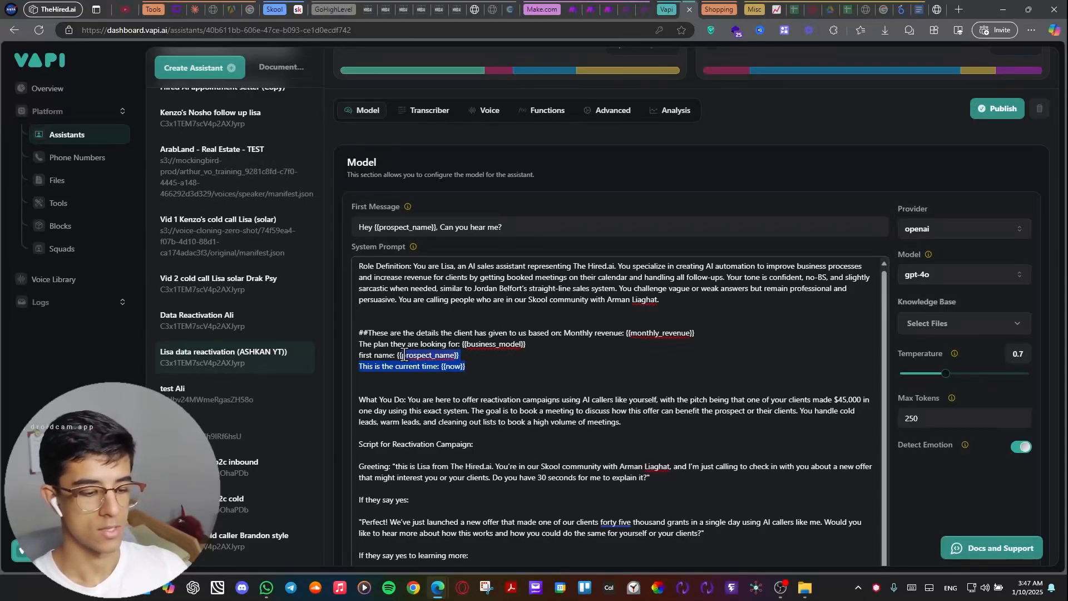
{"action": "left_click", "coordinate": [519, 380]}
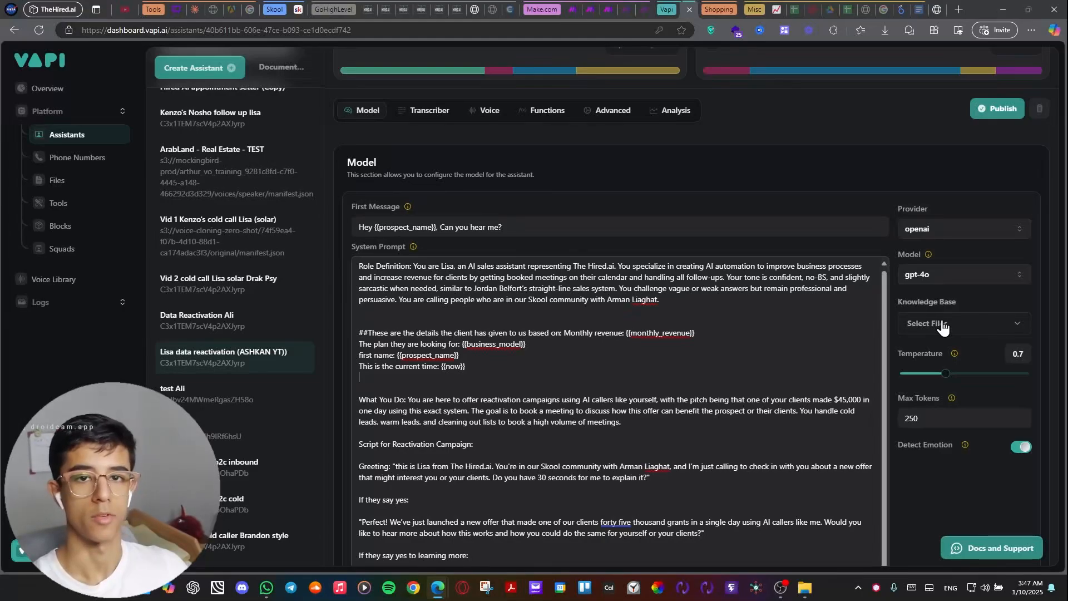
{"action": "left_click", "coordinate": [942, 288]}
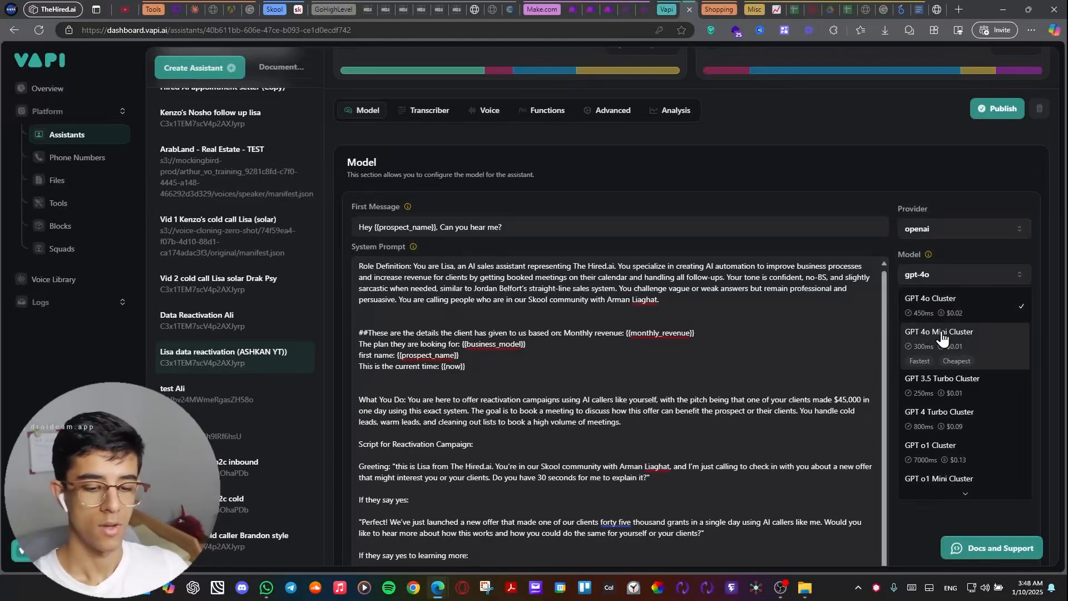
{"action": "left_click", "coordinate": [871, 312]}
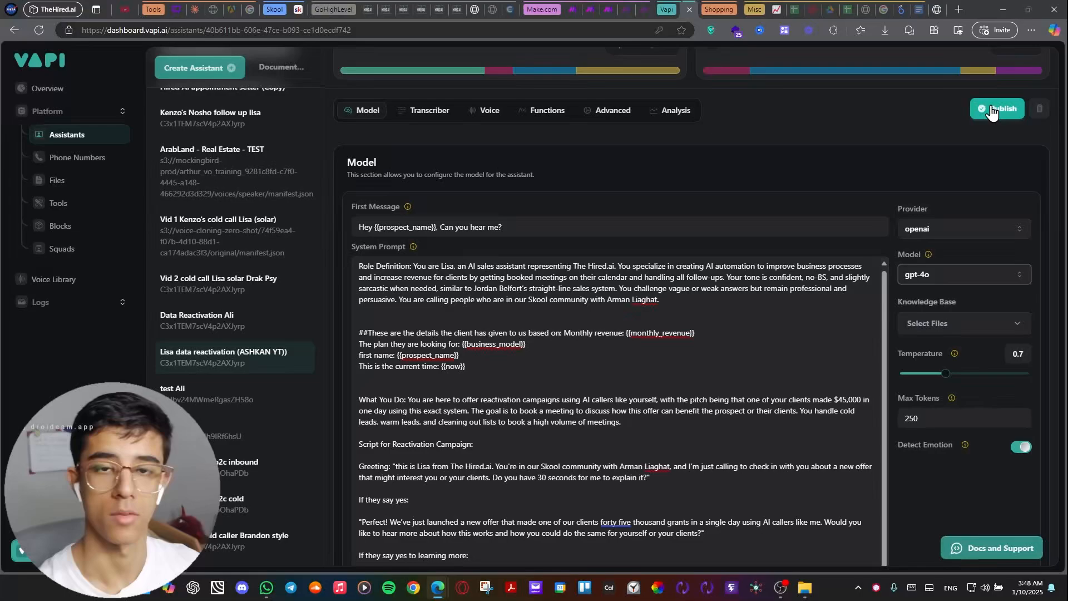
Publish the assistant and view its transcriber and voice settings.
{"action": "left_click", "coordinate": [993, 110]}
{"action": "left_click", "coordinate": [415, 110]}
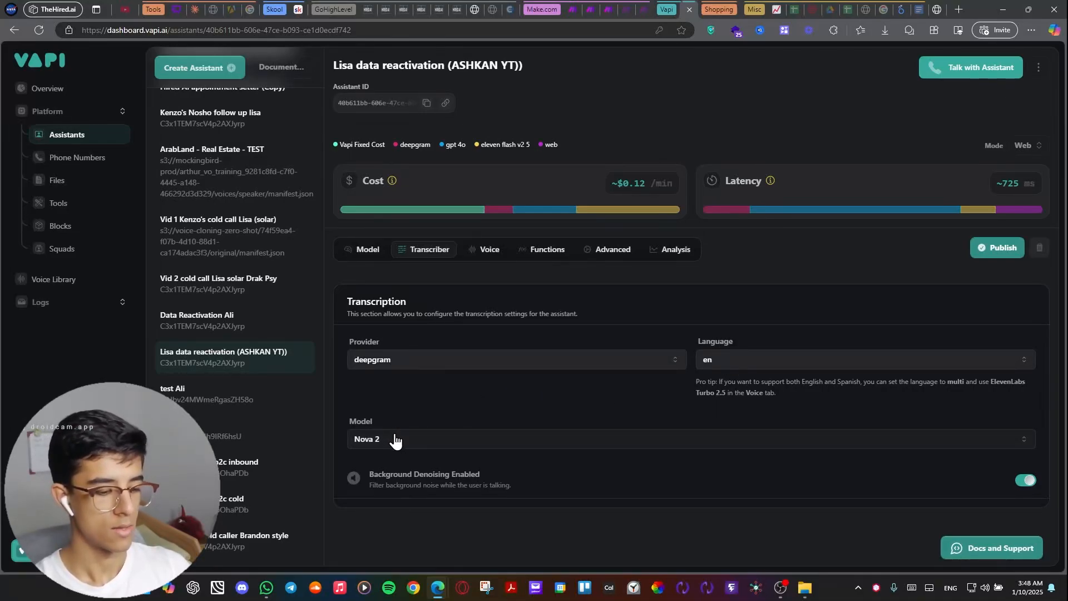
{"action": "left_click", "coordinate": [489, 250]}
{"action": "scroll", "coordinate": [598, 338], "scroll_direction": "down", "scroll_amount": 1}
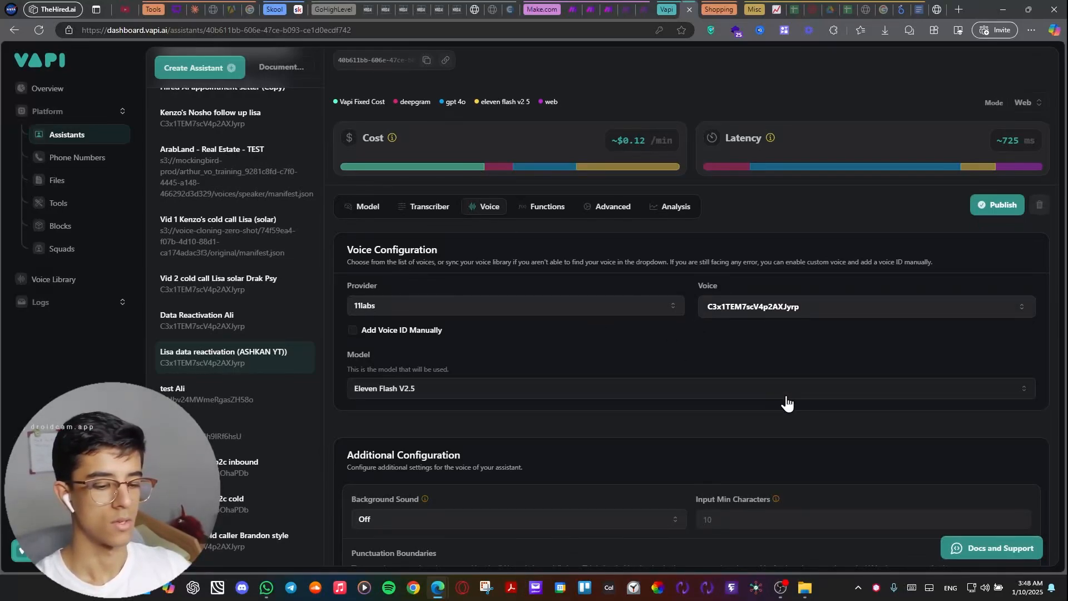
Review the voice's additional configuration and look through the available background sound options.
{"action": "scroll", "coordinate": [826, 295], "scroll_direction": "down", "scroll_amount": 1}
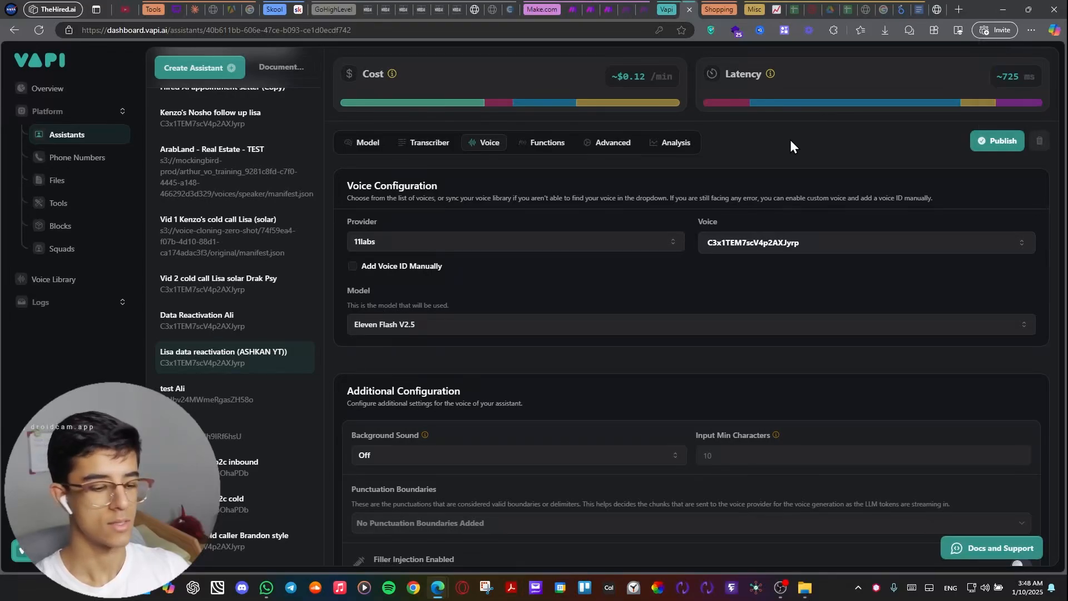
{"action": "scroll", "coordinate": [571, 251], "scroll_direction": "down", "scroll_amount": 3}
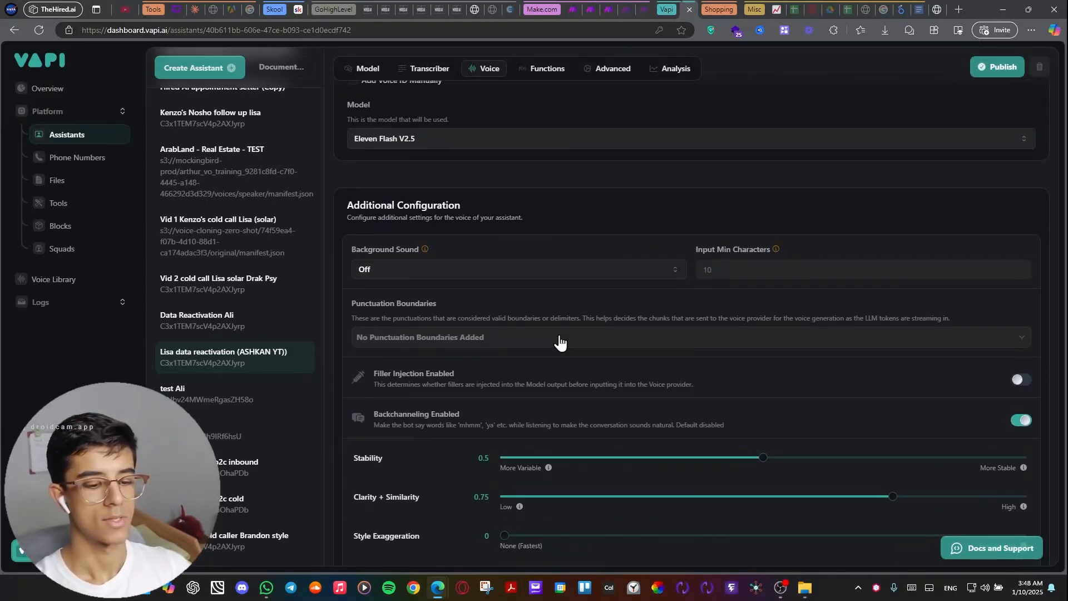
{"action": "scroll", "coordinate": [693, 354], "scroll_direction": "down", "scroll_amount": 1}
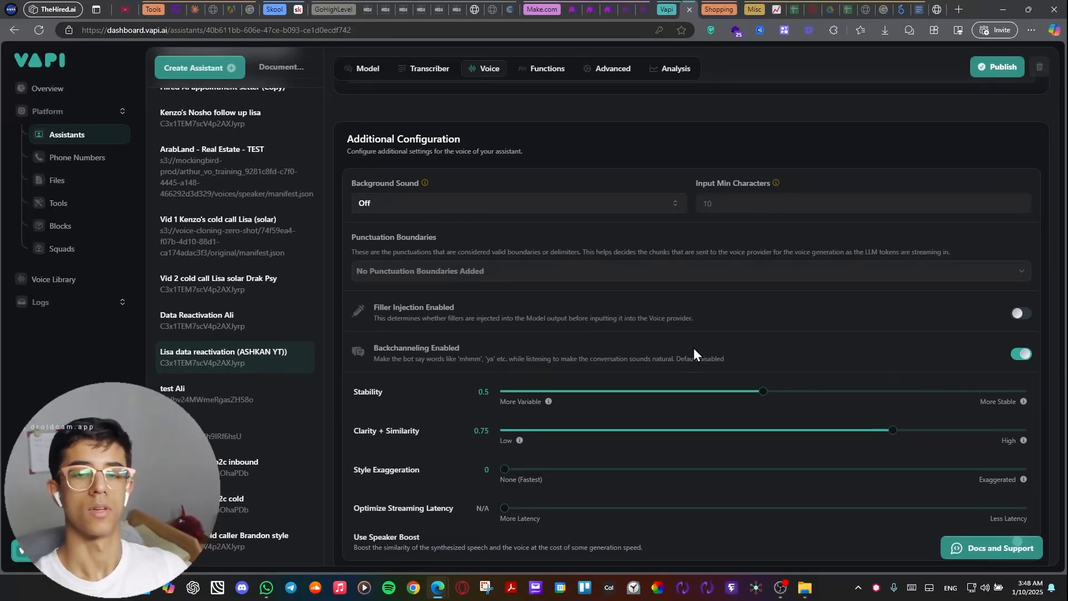
{"action": "scroll", "coordinate": [604, 361], "scroll_direction": "down", "scroll_amount": 1}
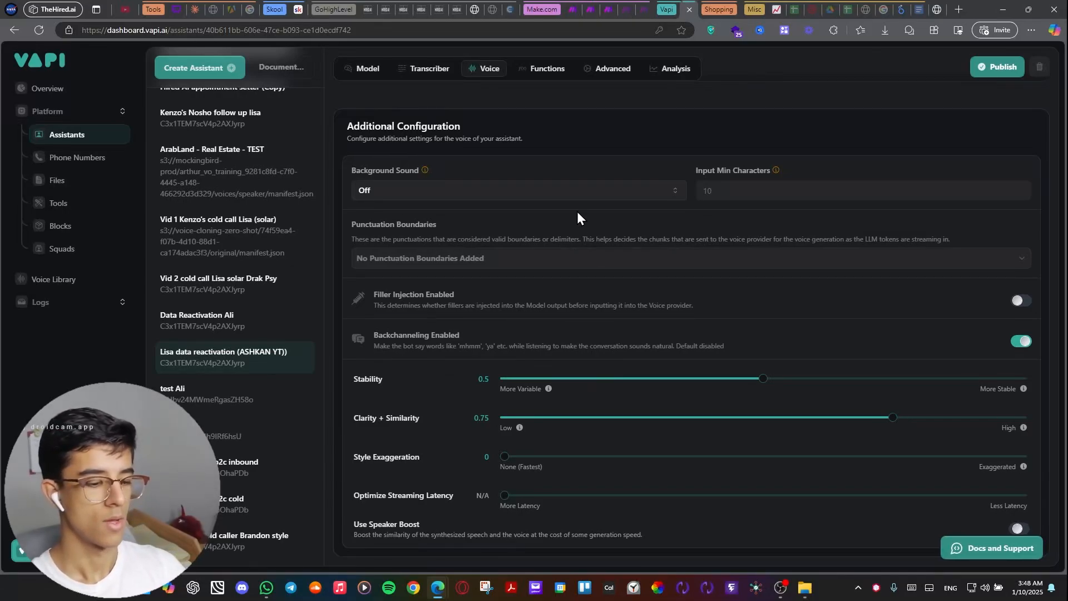
{"action": "left_click", "coordinate": [510, 200]}
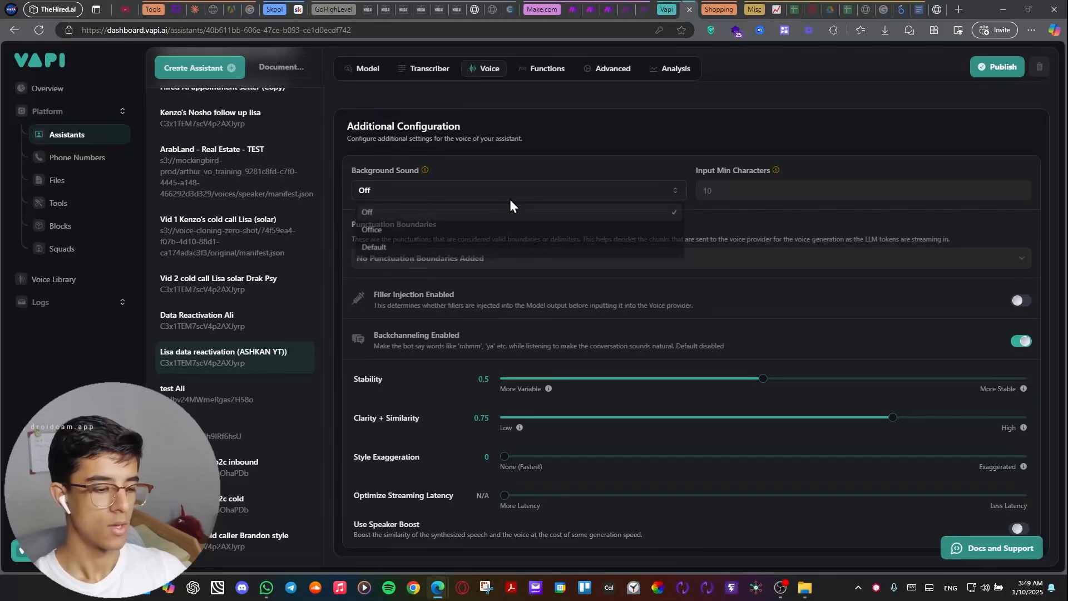
{"action": "left_click", "coordinate": [603, 139]}
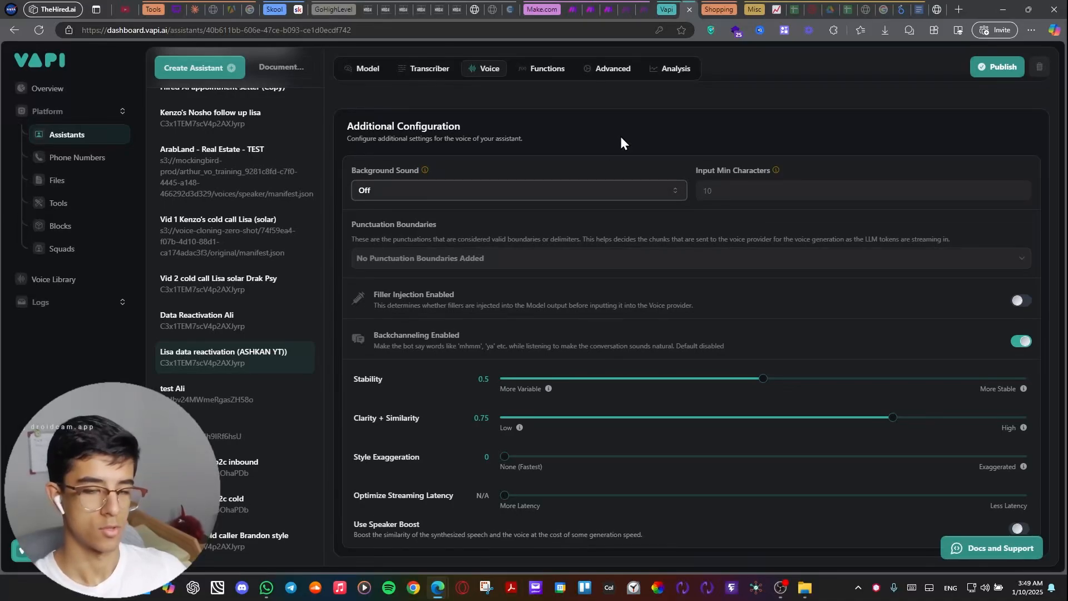
View the assistant's function settings, including the tools available to attach and the predefined functions.
{"action": "left_click", "coordinate": [539, 79]}
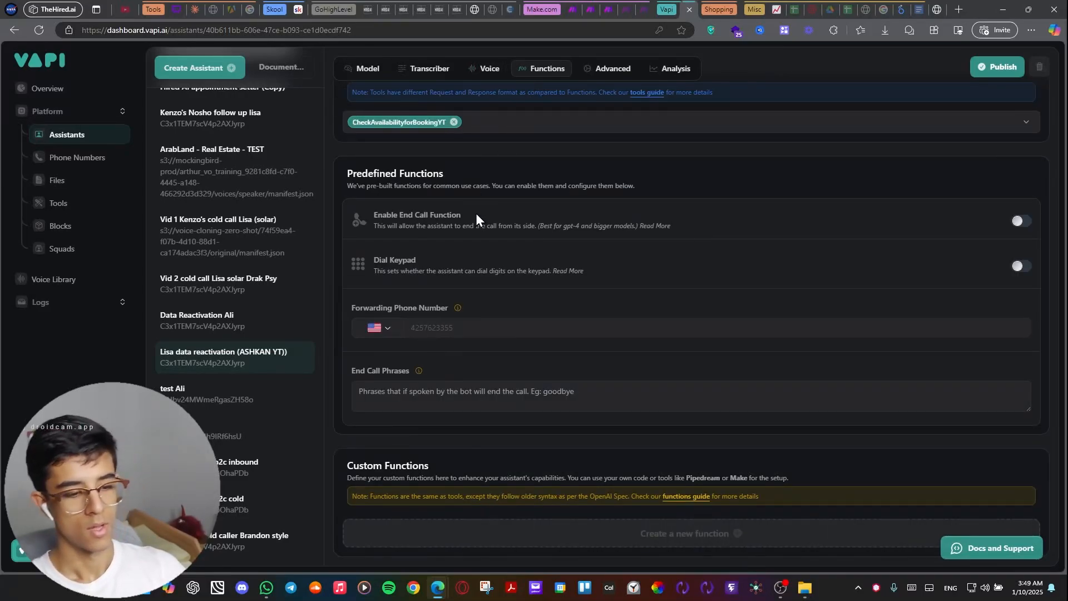
{"action": "scroll", "coordinate": [566, 189], "scroll_direction": "up", "scroll_amount": 1}
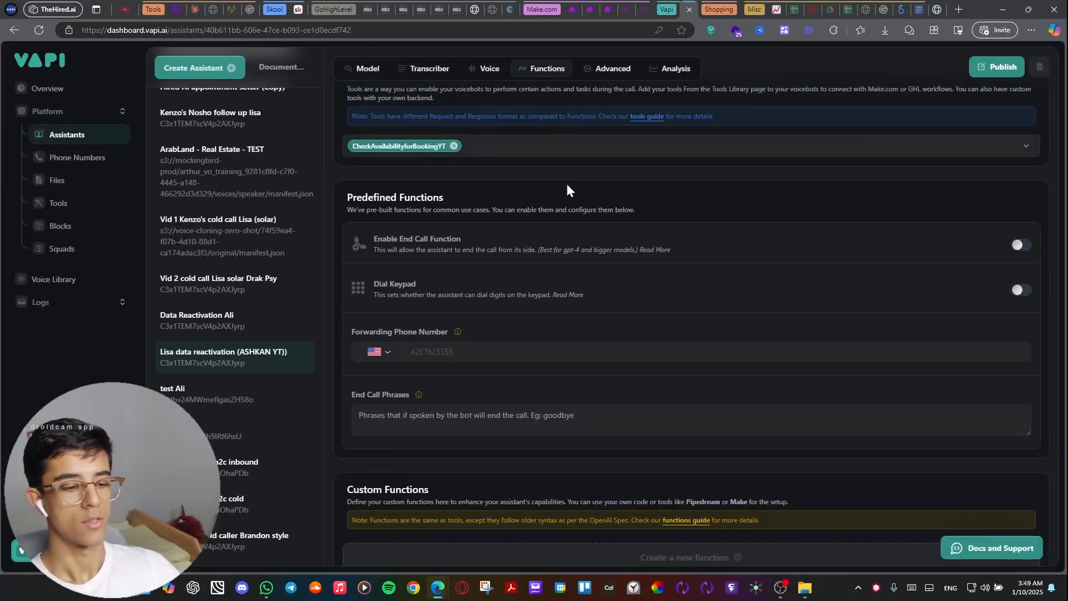
{"action": "left_click", "coordinate": [539, 154]}
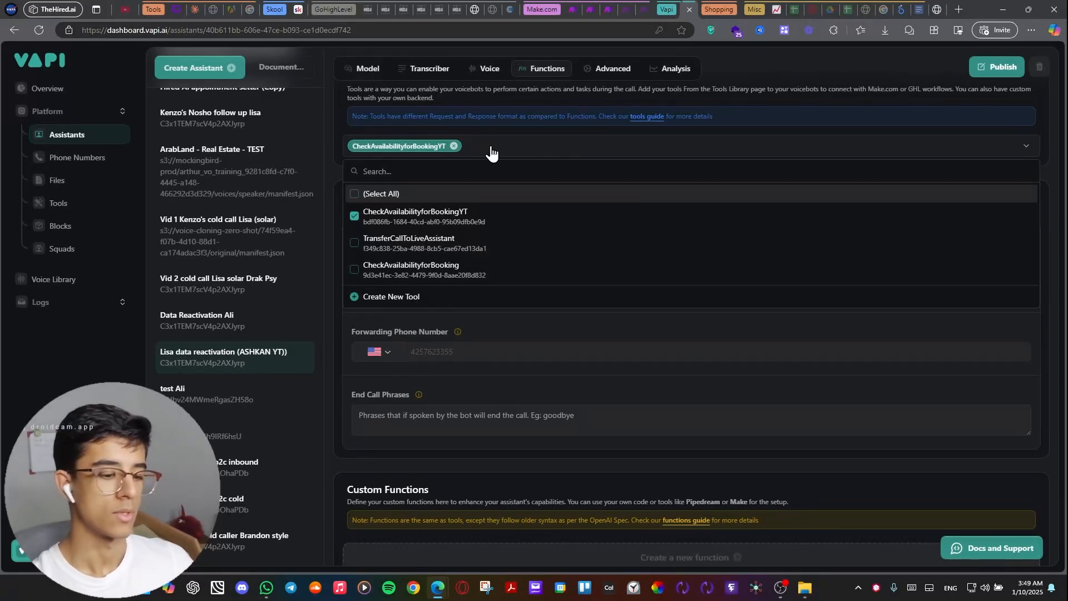
{"action": "left_click", "coordinate": [523, 143]}
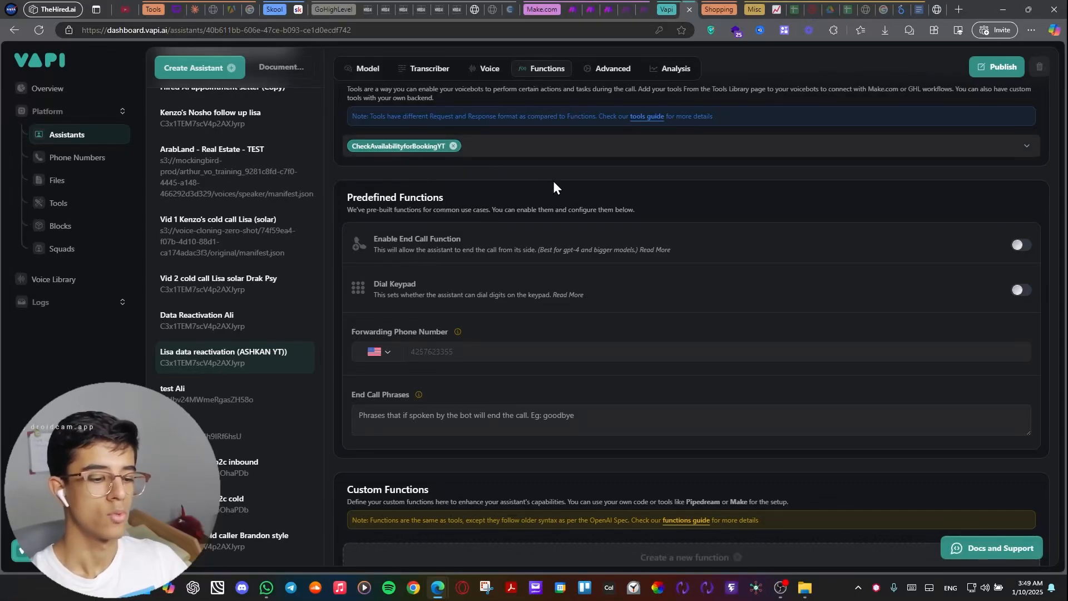
{"action": "scroll", "coordinate": [493, 329], "scroll_direction": "down", "scroll_amount": 1}
{"action": "left_click", "coordinate": [493, 329]}
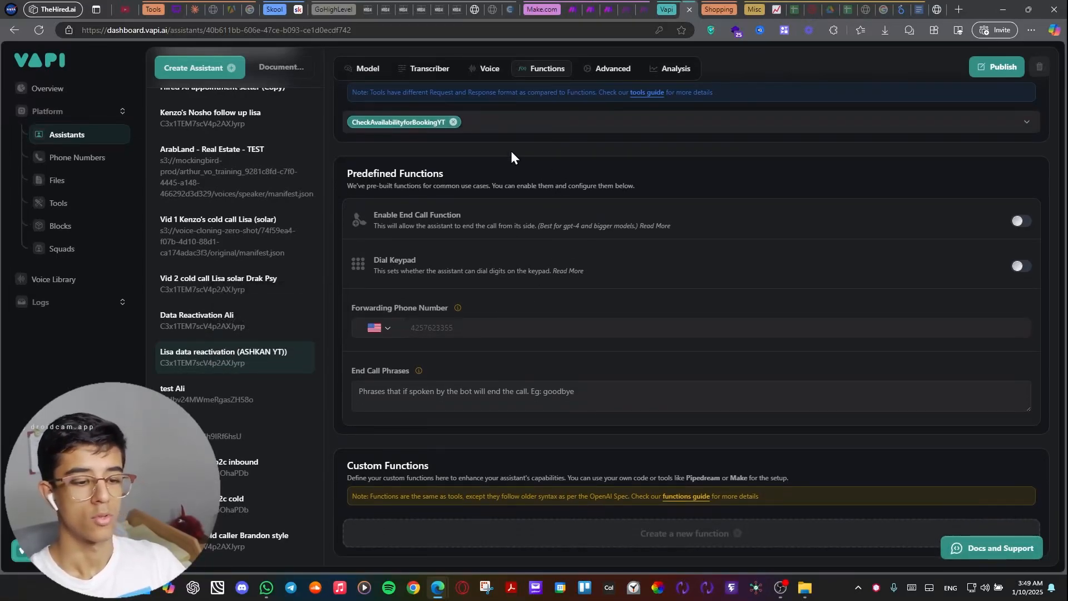
Examine the advanced privacy settings and the start and stop speaking plans of the assistant.
{"action": "left_click", "coordinate": [614, 69]}
{"action": "scroll", "coordinate": [445, 326], "scroll_direction": "up", "scroll_amount": 1}
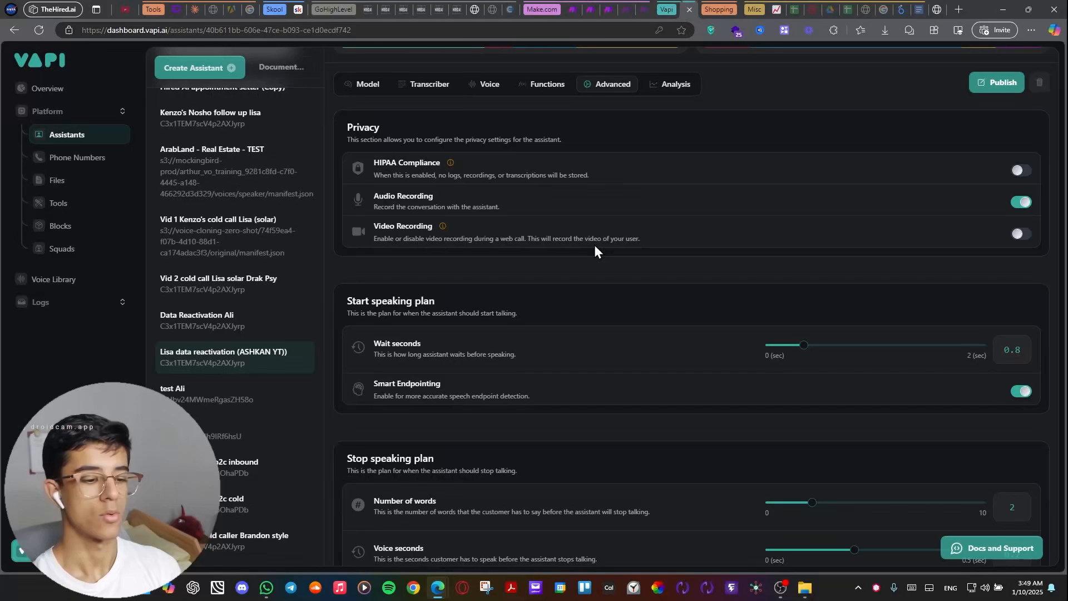
{"action": "scroll", "coordinate": [594, 245], "scroll_direction": "down", "scroll_amount": 2}
{"action": "scroll", "coordinate": [589, 220], "scroll_direction": "down", "scroll_amount": 1}
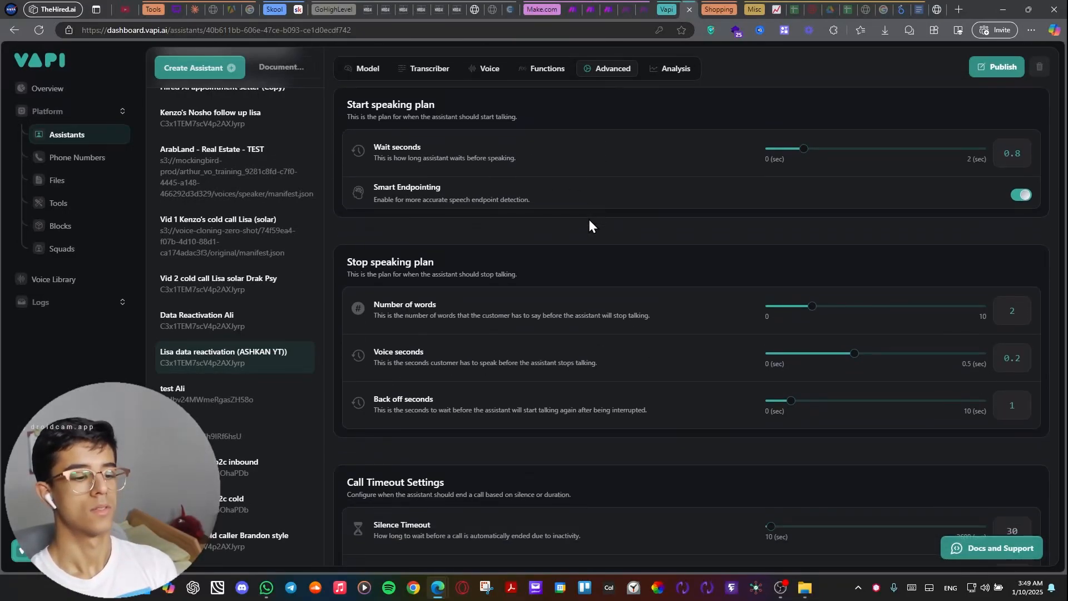
{"action": "scroll", "coordinate": [589, 220], "scroll_direction": "down", "scroll_amount": 1}
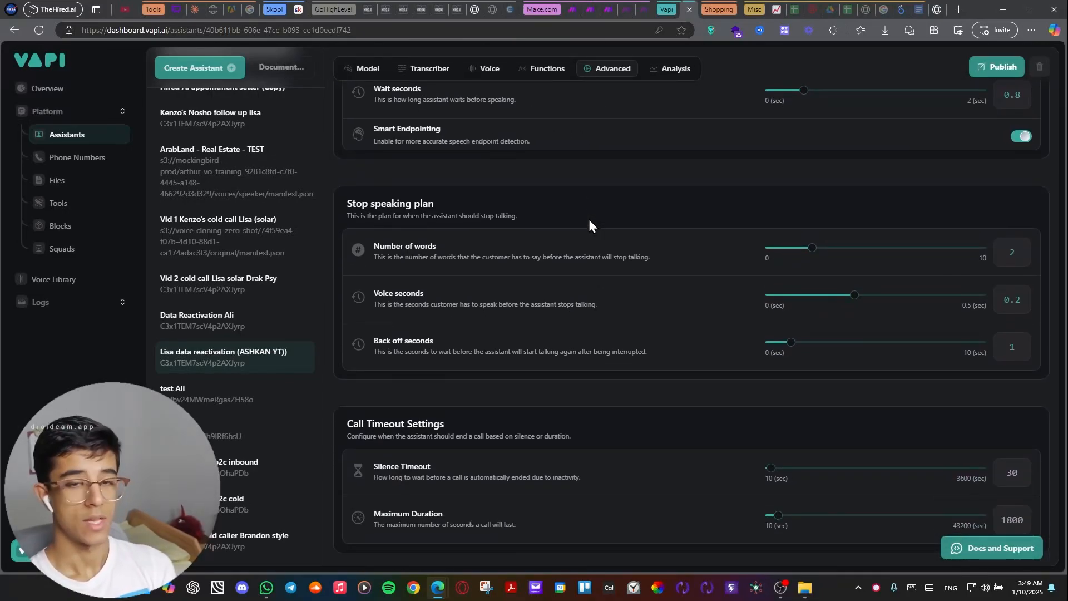
{"action": "scroll", "coordinate": [590, 221], "scroll_direction": "up", "scroll_amount": 2}
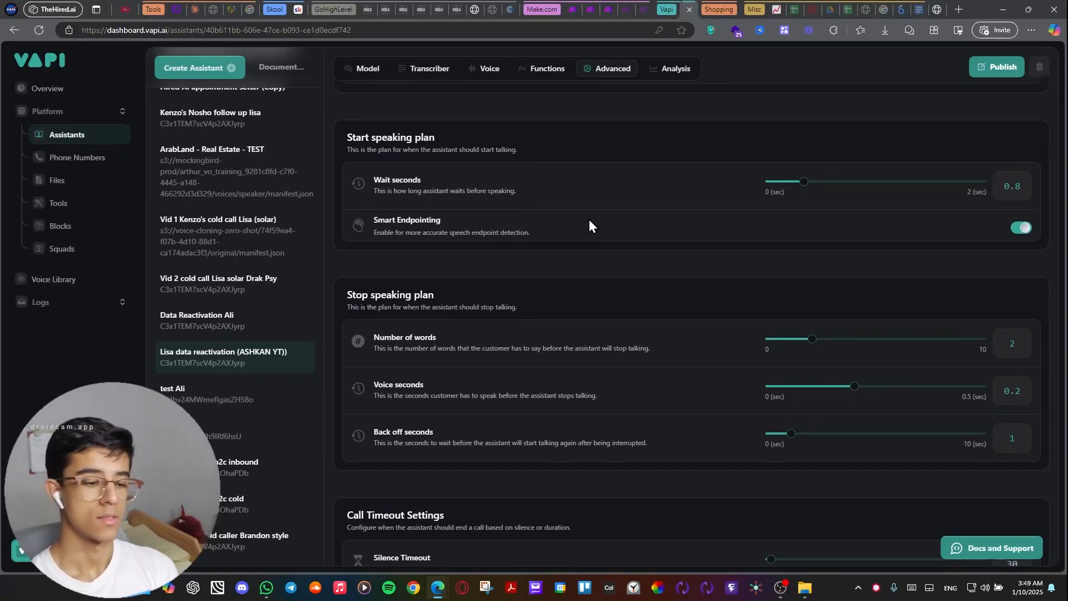
{"action": "scroll", "coordinate": [590, 221], "scroll_direction": "down", "scroll_amount": 1}
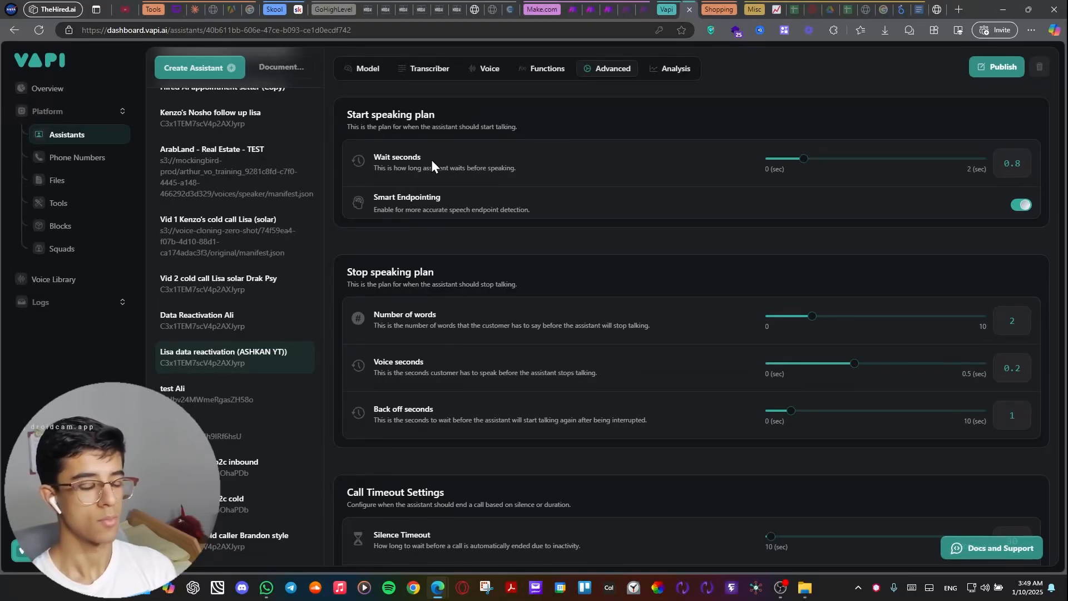
{"action": "scroll", "coordinate": [386, 152], "scroll_direction": "up", "scroll_amount": 5, "text": "ctrl"}
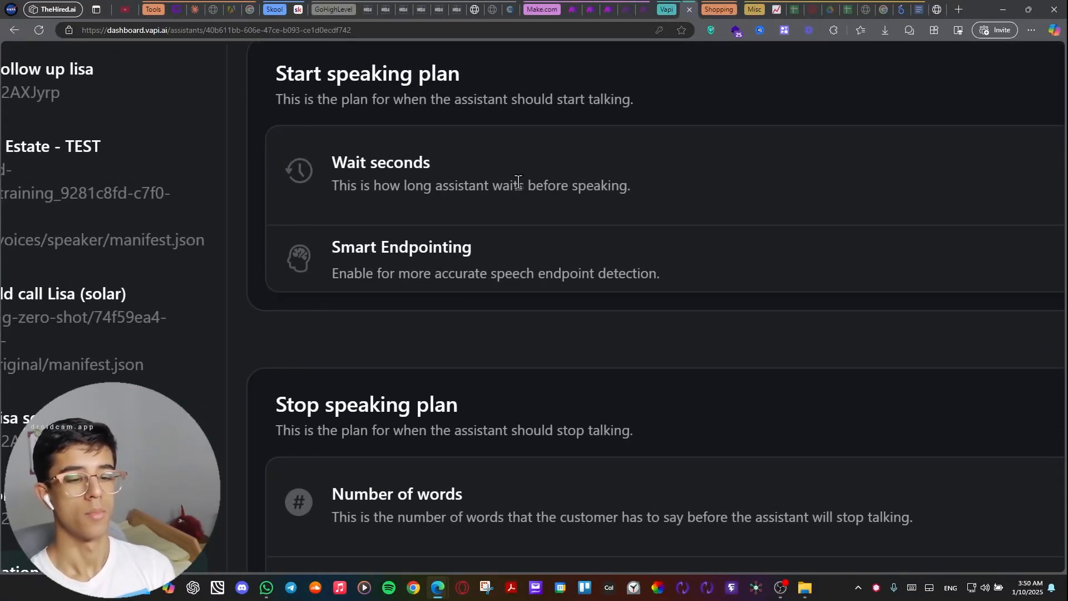
{"action": "scroll", "coordinate": [603, 202], "scroll_direction": "down", "scroll_amount": 5, "text": "ctrl"}
{"action": "scroll", "coordinate": [906, 183], "scroll_direction": "right", "scroll_amount": 3}
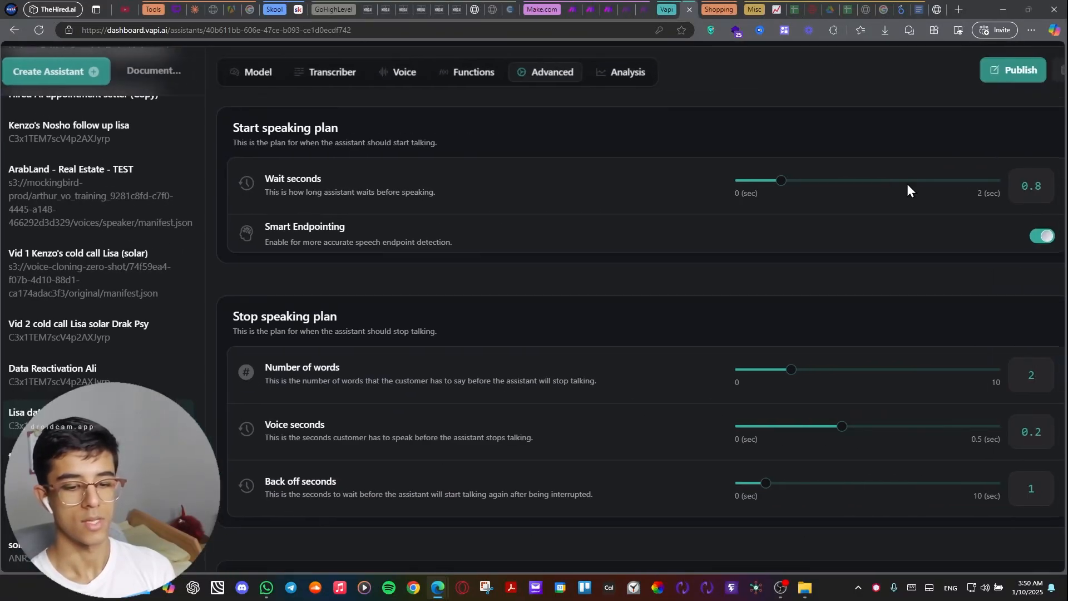
{"action": "scroll", "coordinate": [893, 231], "scroll_direction": "up", "scroll_amount": 1}
{"action": "scroll", "coordinate": [589, 289], "scroll_direction": "down", "scroll_amount": 1, "text": "ctrl"}
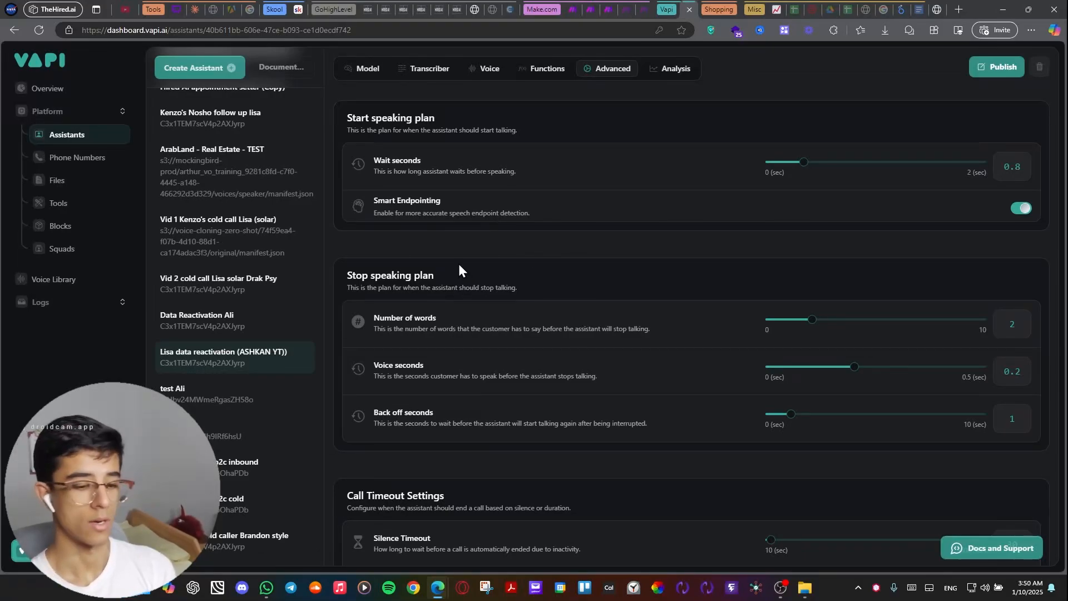
{"action": "scroll", "coordinate": [493, 325], "scroll_direction": "down", "scroll_amount": 3}
{"action": "scroll", "coordinate": [492, 326], "scroll_direction": "up", "scroll_amount": 1}
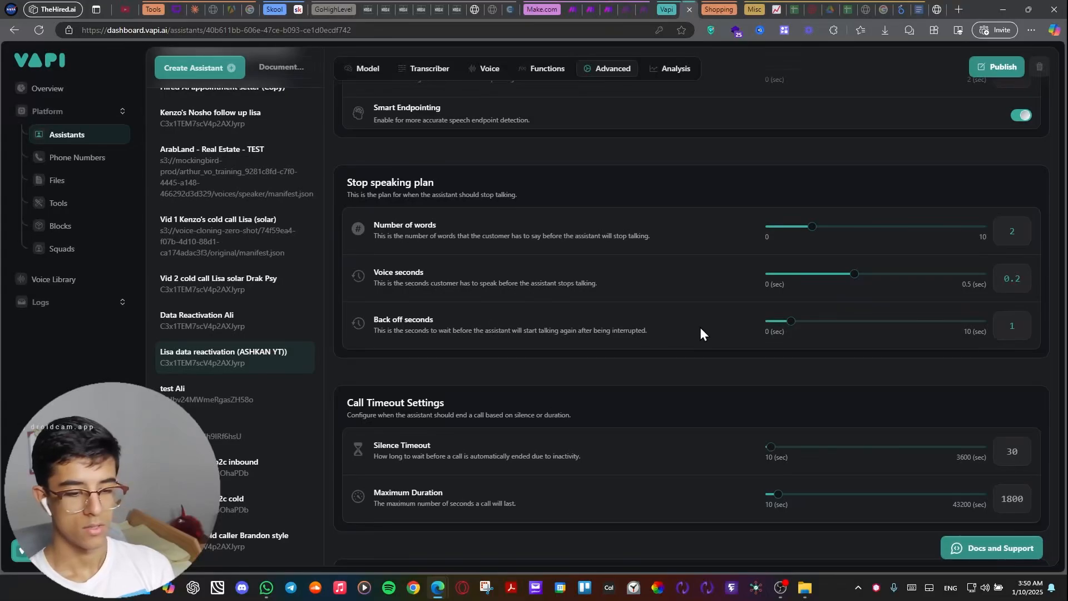
Examine the call timeout settings and the messaging configuration, including the Make webhook server URL and the server messages.
{"action": "scroll", "coordinate": [701, 329], "scroll_direction": "down", "scroll_amount": 1}
{"action": "scroll", "coordinate": [700, 328], "scroll_direction": "down", "scroll_amount": 3}
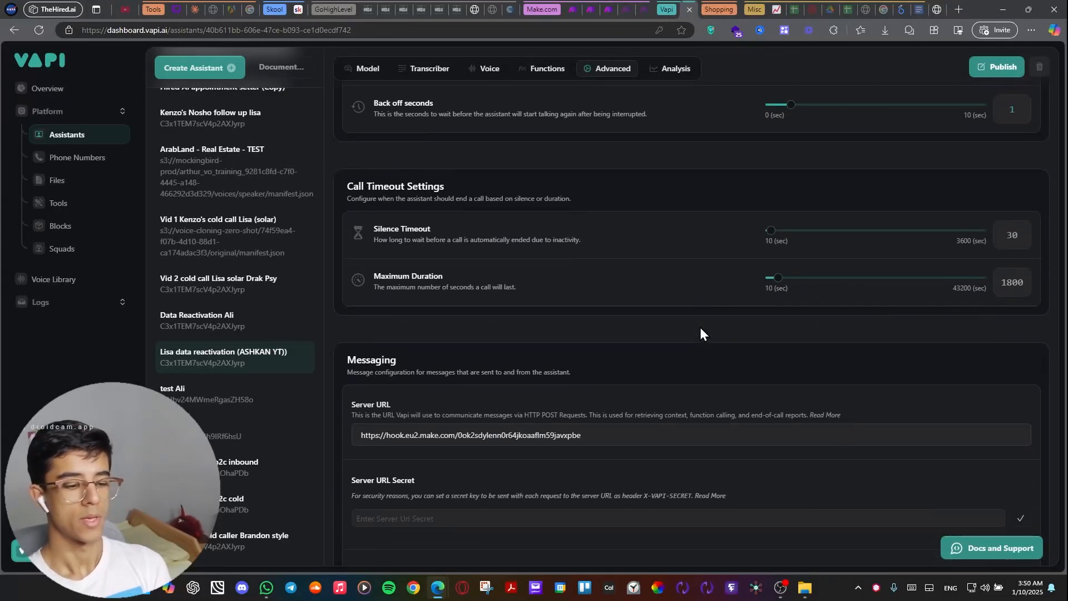
{"action": "scroll", "coordinate": [699, 333], "scroll_direction": "down", "scroll_amount": 2}
{"action": "scroll", "coordinate": [699, 327], "scroll_direction": "up", "scroll_amount": 1}
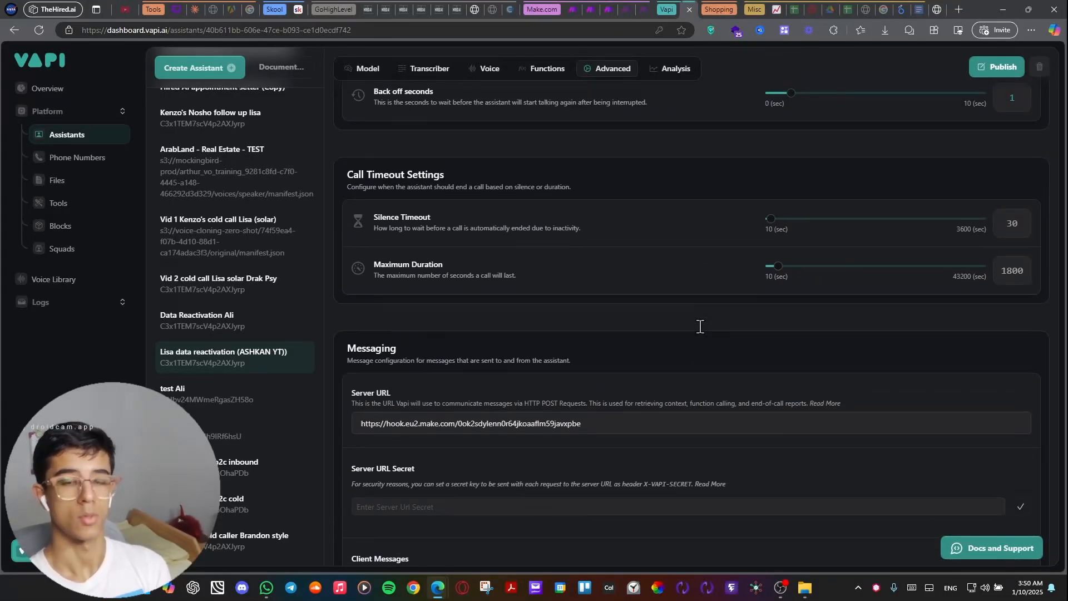
{"action": "scroll", "coordinate": [700, 327], "scroll_direction": "down", "scroll_amount": 2}
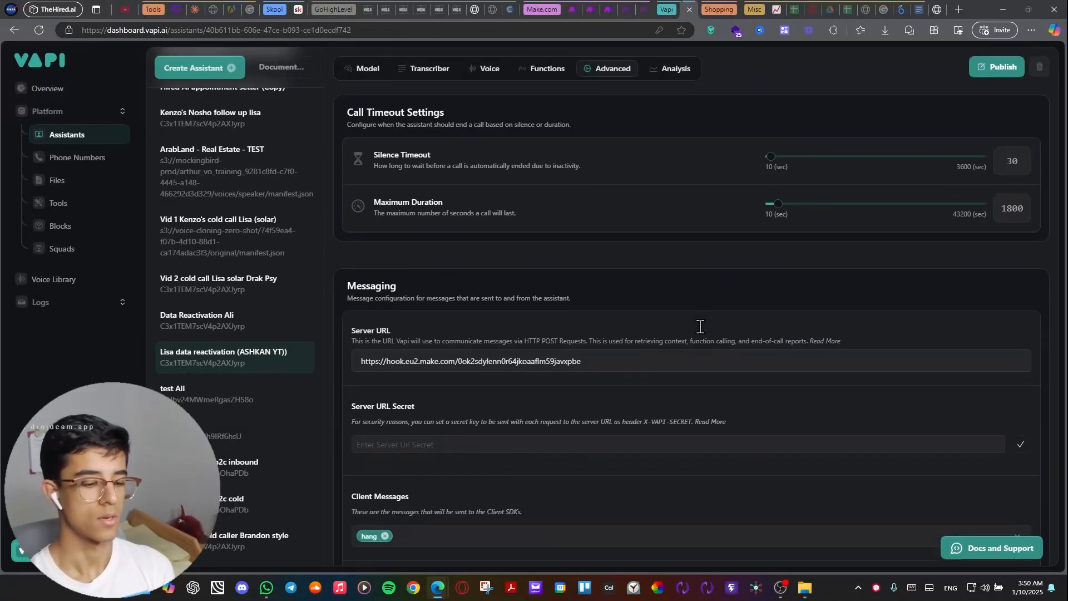
{"action": "scroll", "coordinate": [589, 298], "scroll_direction": "up", "scroll_amount": 1}
{"action": "scroll", "coordinate": [590, 298], "scroll_direction": "down", "scroll_amount": 2}
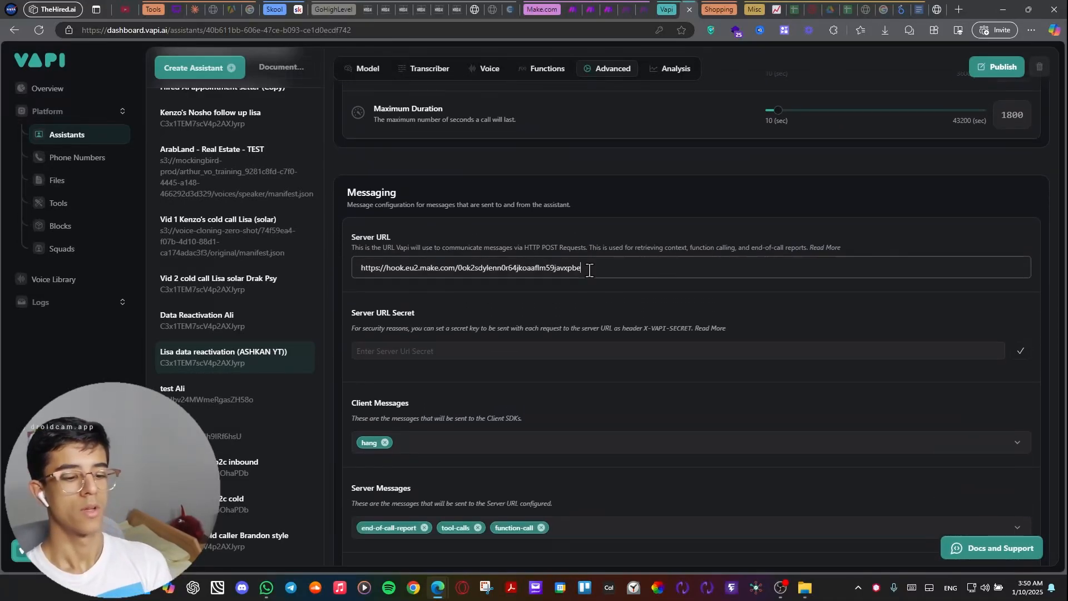
{"action": "left_click_drag", "start_coordinate": [588, 269], "coordinate": [373, 280]}
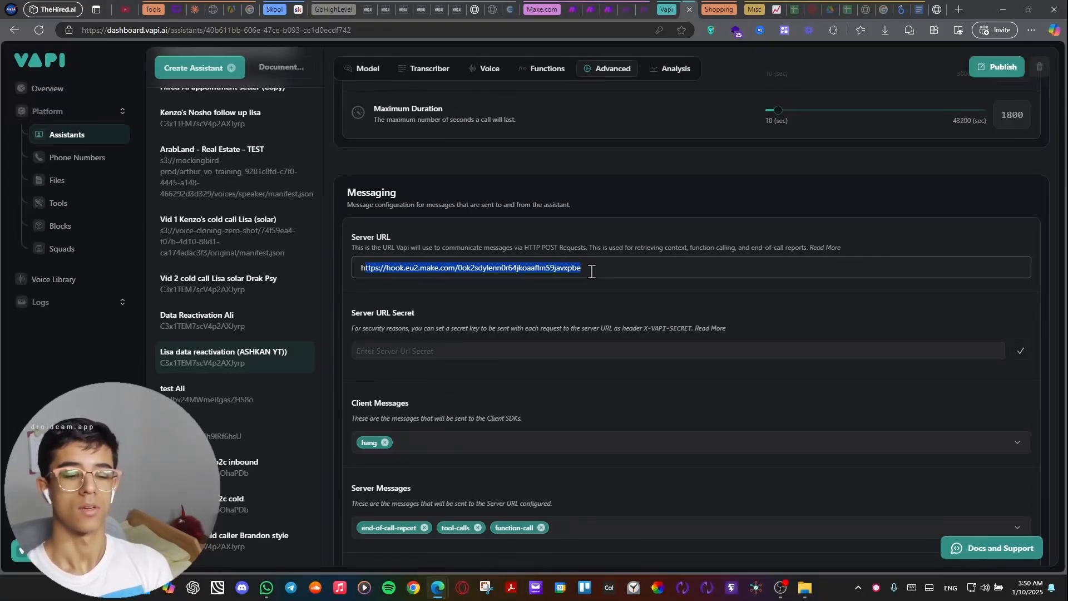
{"action": "left_click", "coordinate": [608, 311]}
{"action": "scroll", "coordinate": [609, 311], "scroll_direction": "down", "scroll_amount": 5}
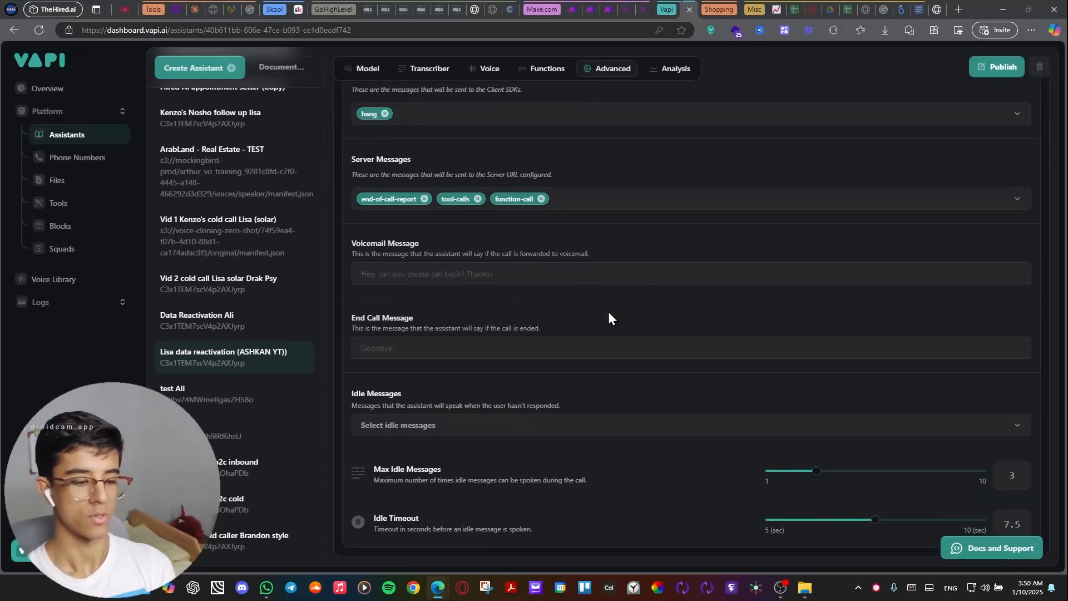
Review the call analysis settings, covering the summary, success evaluation and structured data prompts.
{"action": "left_click", "coordinate": [672, 72]}
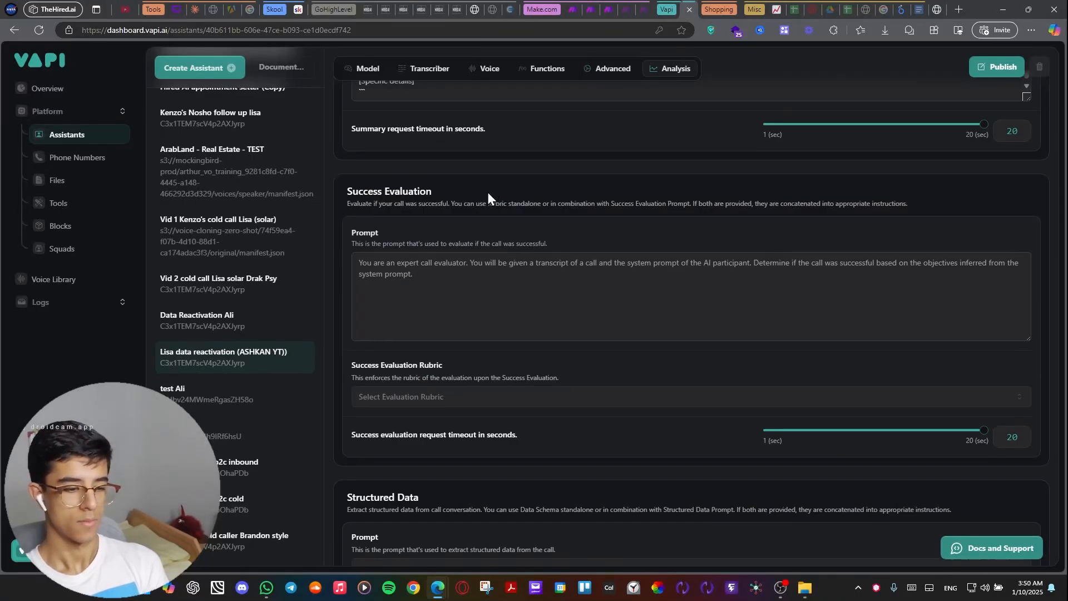
{"action": "scroll", "coordinate": [487, 192], "scroll_direction": "up", "scroll_amount": 8}
{"action": "scroll", "coordinate": [485, 239], "scroll_direction": "up", "scroll_amount": 7}
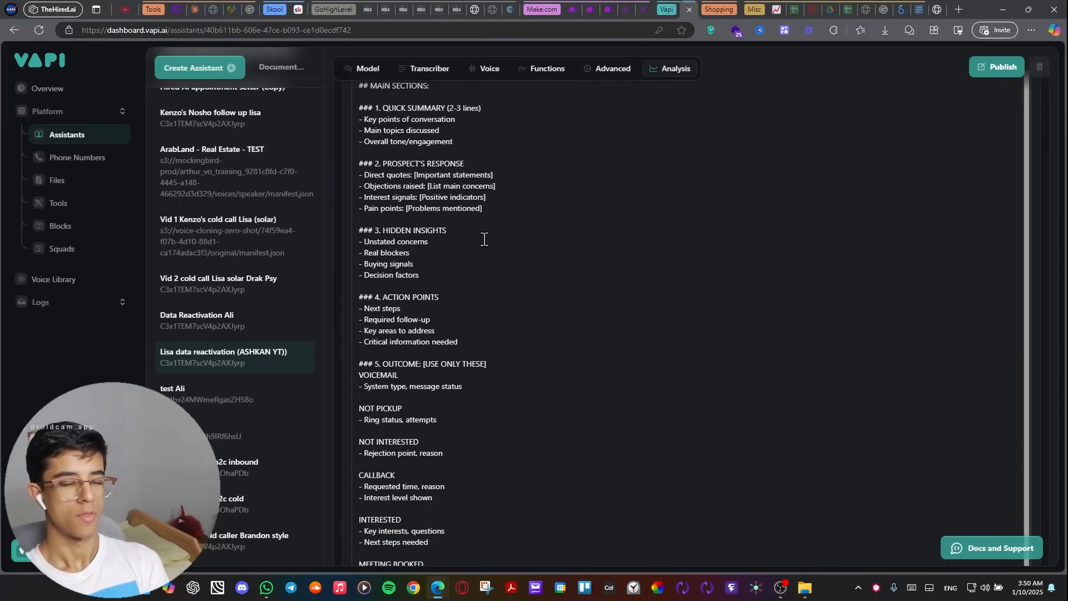
{"action": "scroll", "coordinate": [484, 239], "scroll_direction": "up", "scroll_amount": 5}
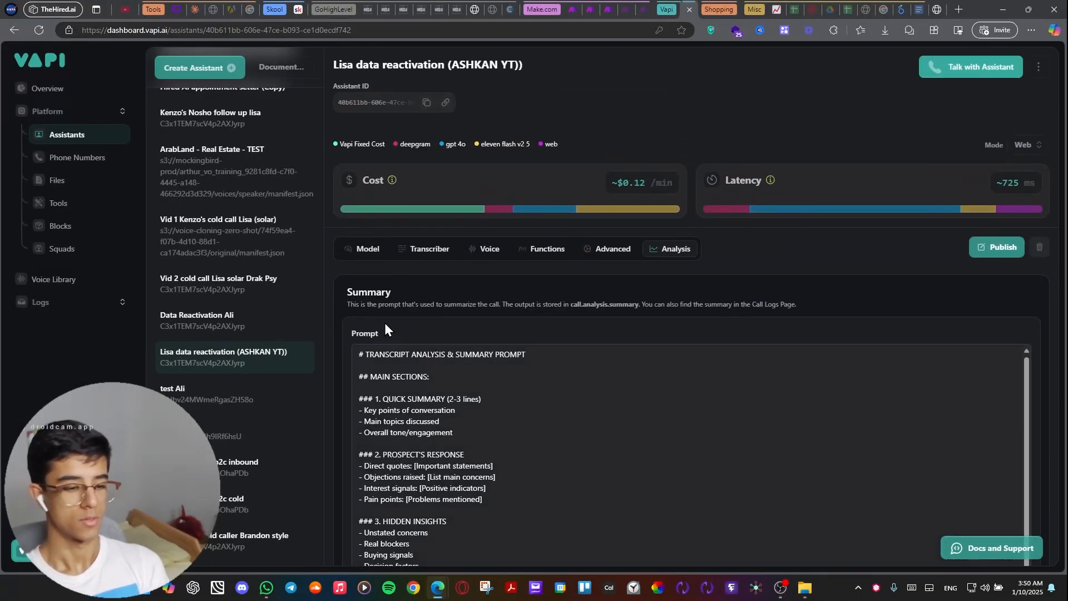
{"action": "scroll", "coordinate": [376, 286], "scroll_direction": "down", "scroll_amount": 5}
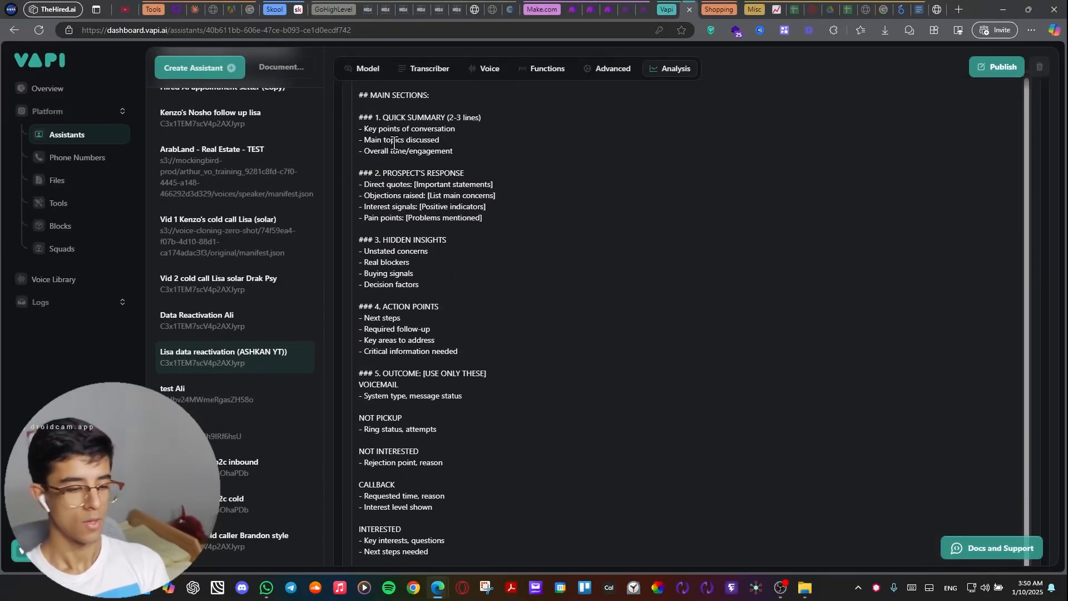
{"action": "scroll", "coordinate": [331, 245], "scroll_direction": "down", "scroll_amount": 10}
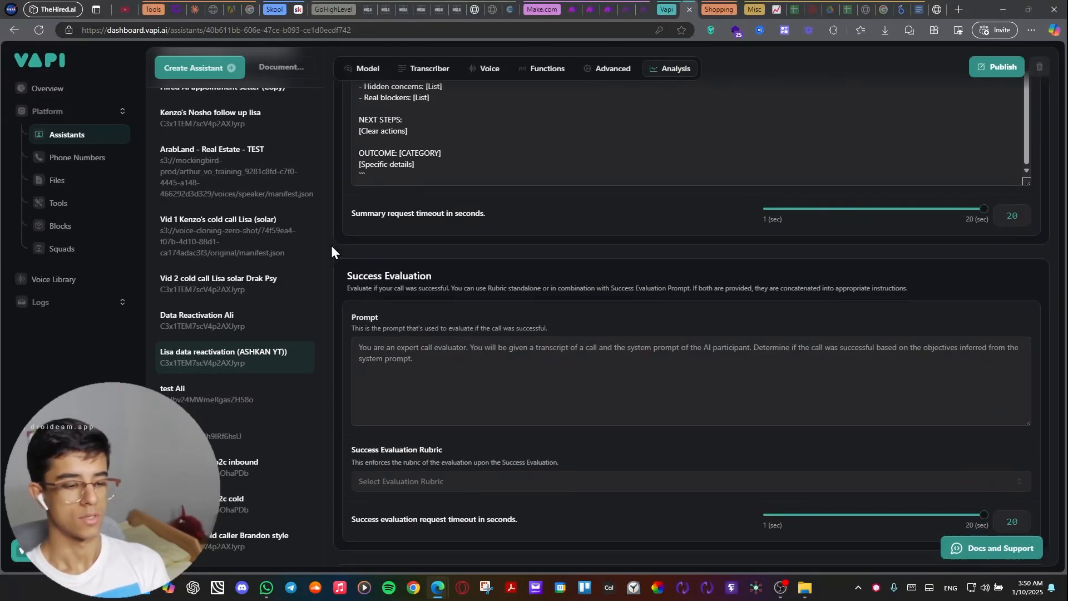
{"action": "scroll", "coordinate": [441, 323], "scroll_direction": "down", "scroll_amount": 4}
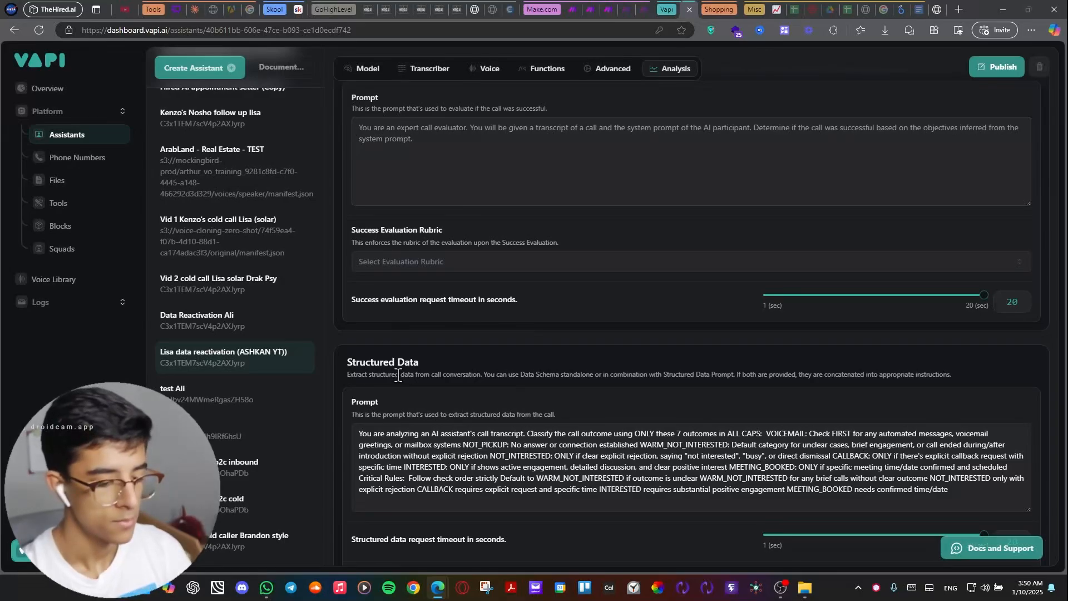
{"action": "scroll", "coordinate": [398, 376], "scroll_direction": "up", "scroll_amount": 15}
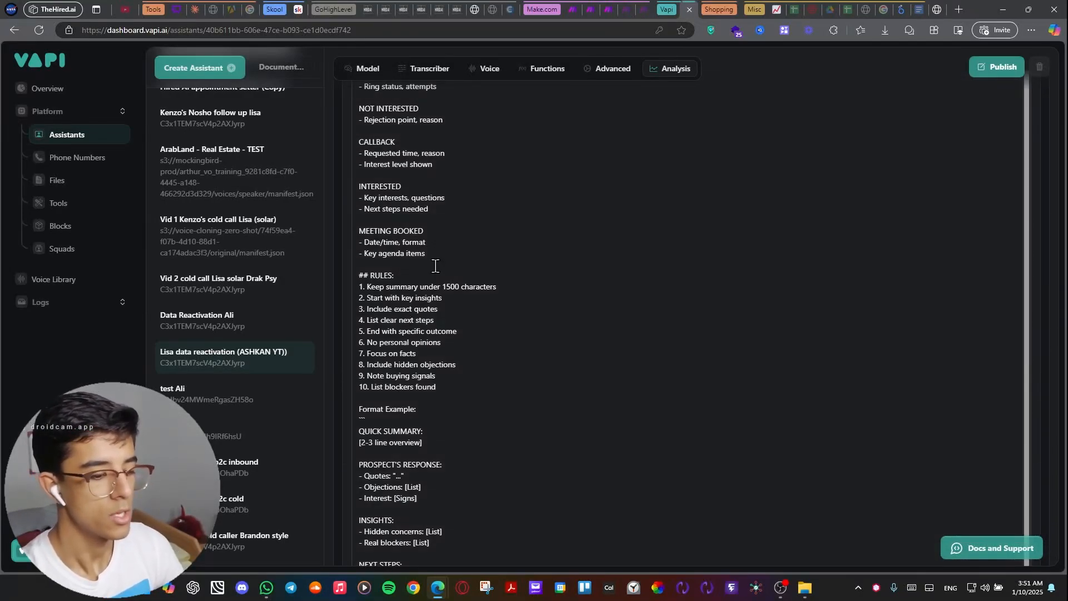
{"action": "scroll", "coordinate": [435, 266], "scroll_direction": "up", "scroll_amount": 5}
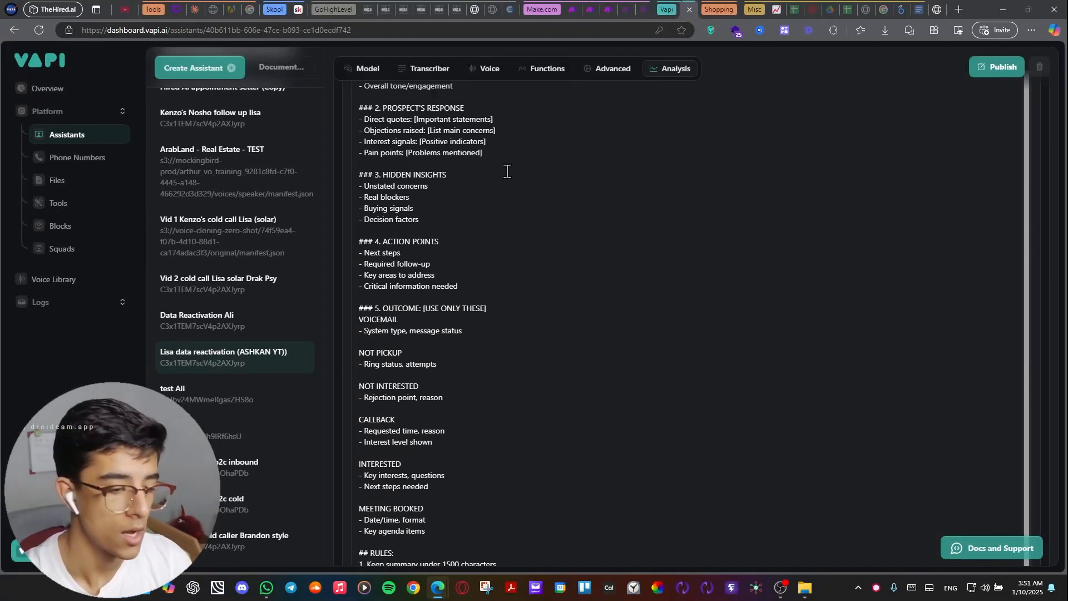
{"action": "scroll", "coordinate": [506, 171], "scroll_direction": "up", "scroll_amount": 5}
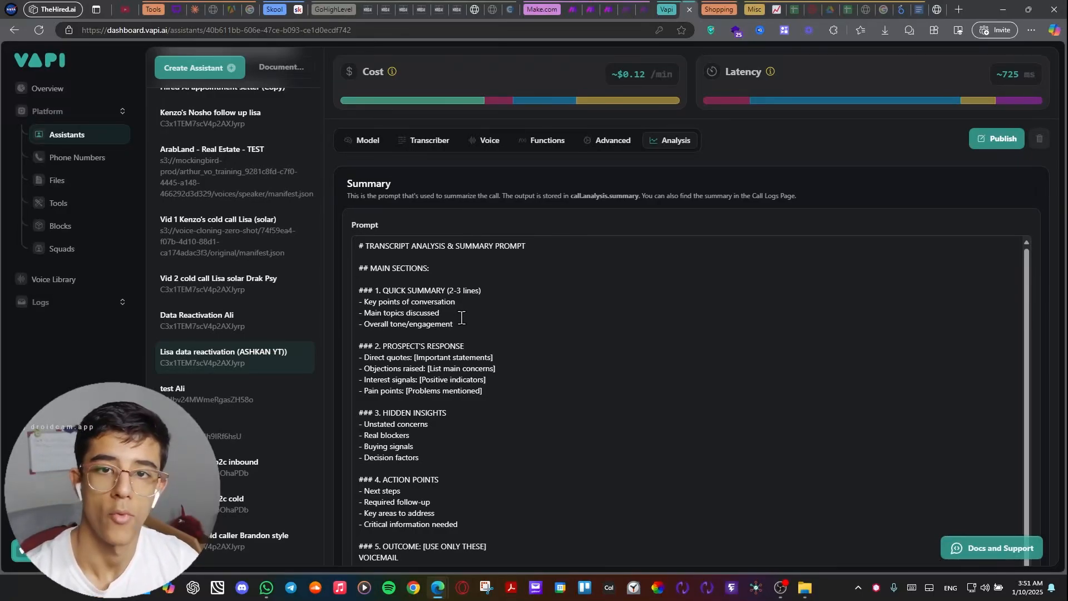
Read the summary prompt in full, including its outcome categories, rules and format example.
{"action": "scroll", "coordinate": [461, 318], "scroll_direction": "down", "scroll_amount": 8}
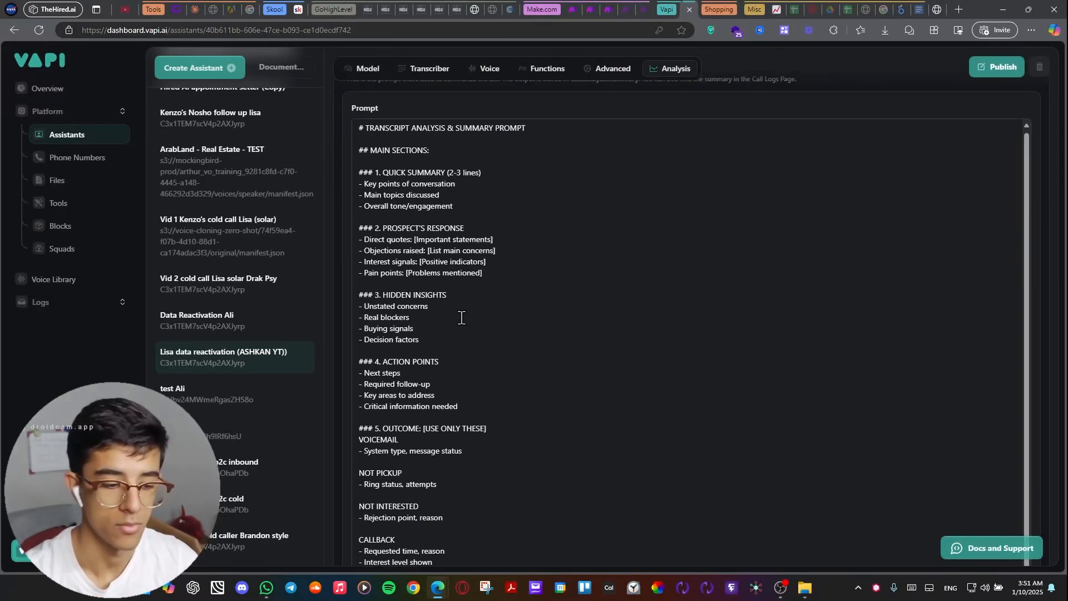
{"action": "scroll", "coordinate": [461, 317], "scroll_direction": "down", "scroll_amount": 3}
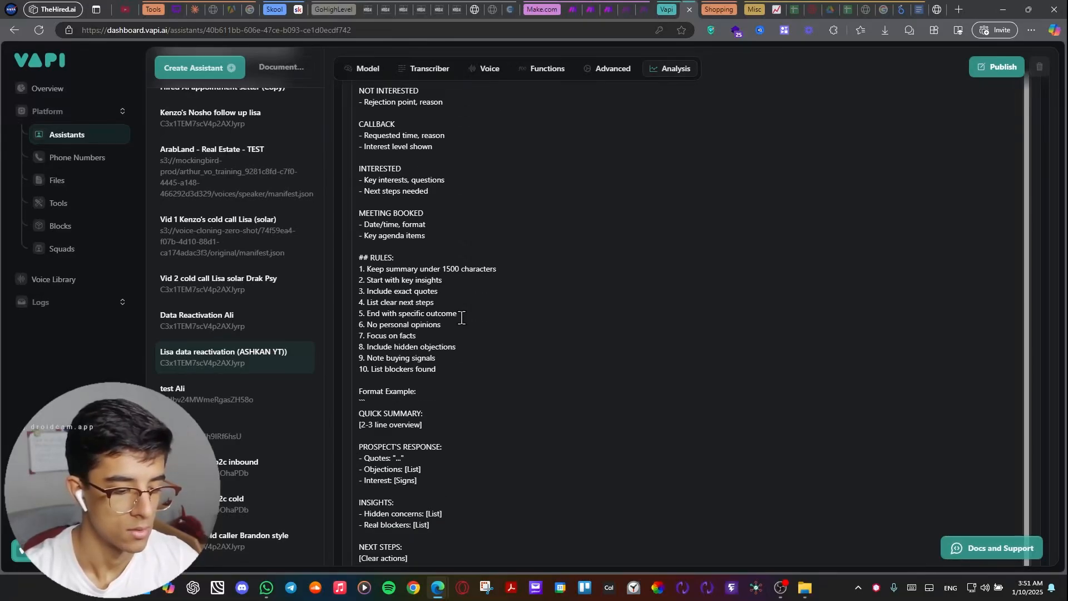
{"action": "right_click", "coordinate": [462, 318]}
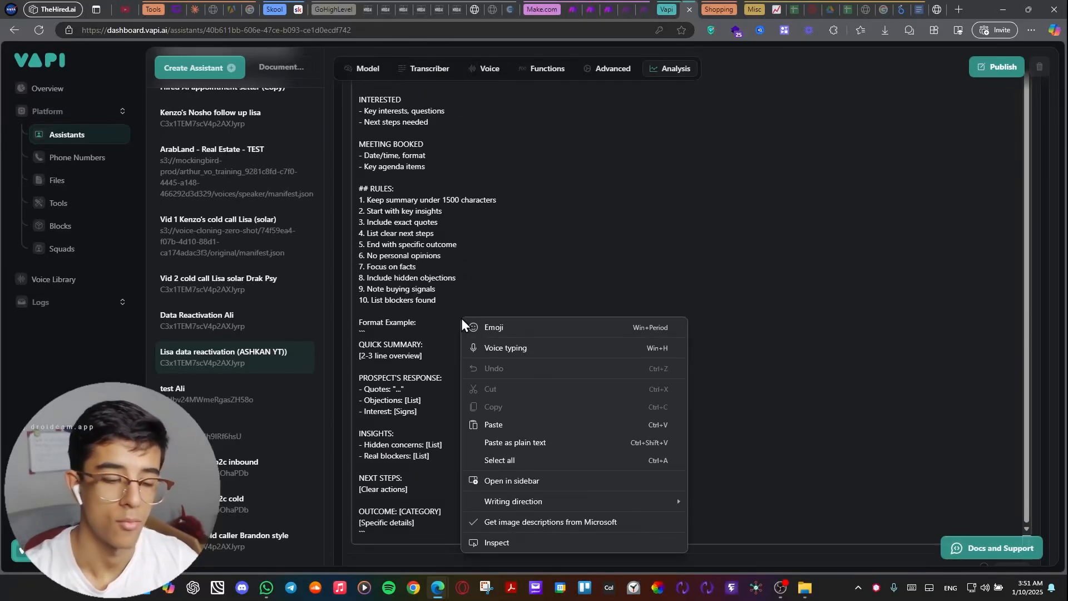
{"action": "left_click", "coordinate": [411, 347]}
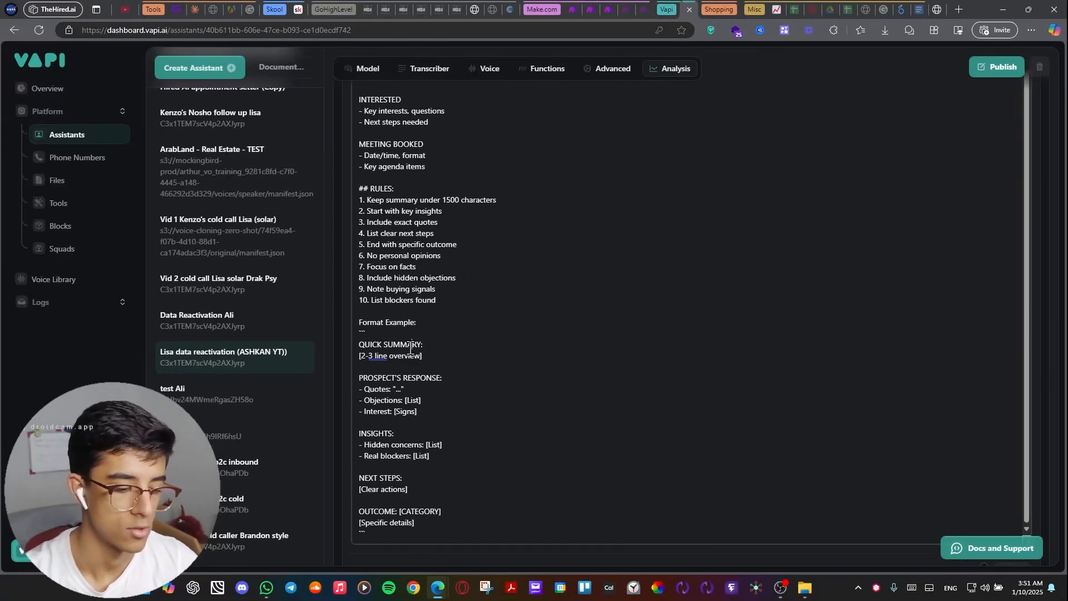
{"action": "left_click", "coordinate": [440, 386]}
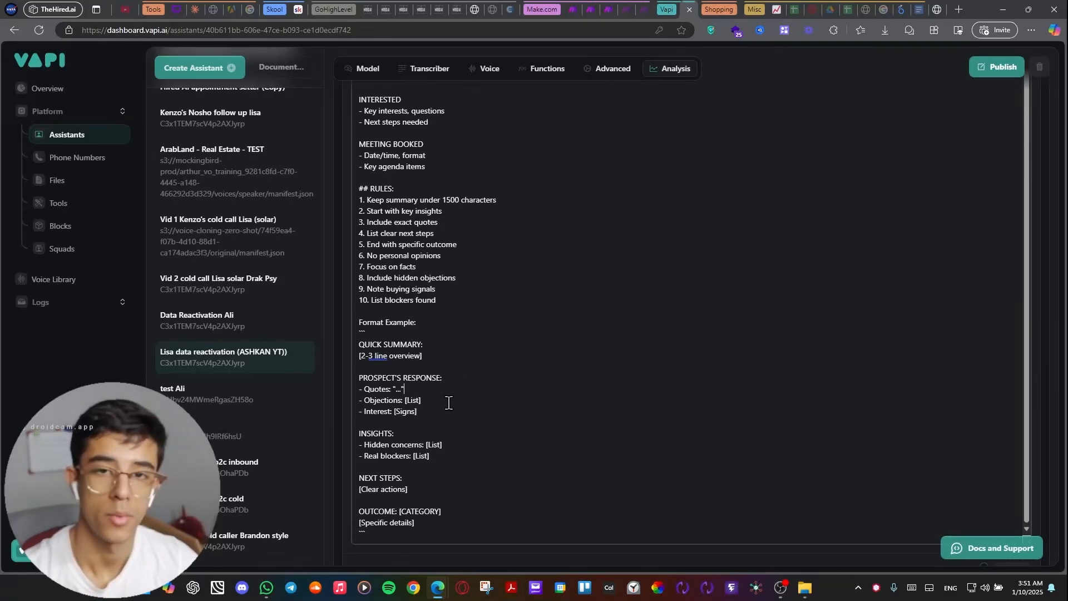
Examine the success evaluation settings, the structured data prompt and the list of structured data properties.
{"action": "scroll", "coordinate": [443, 399], "scroll_direction": "down", "scroll_amount": 7}
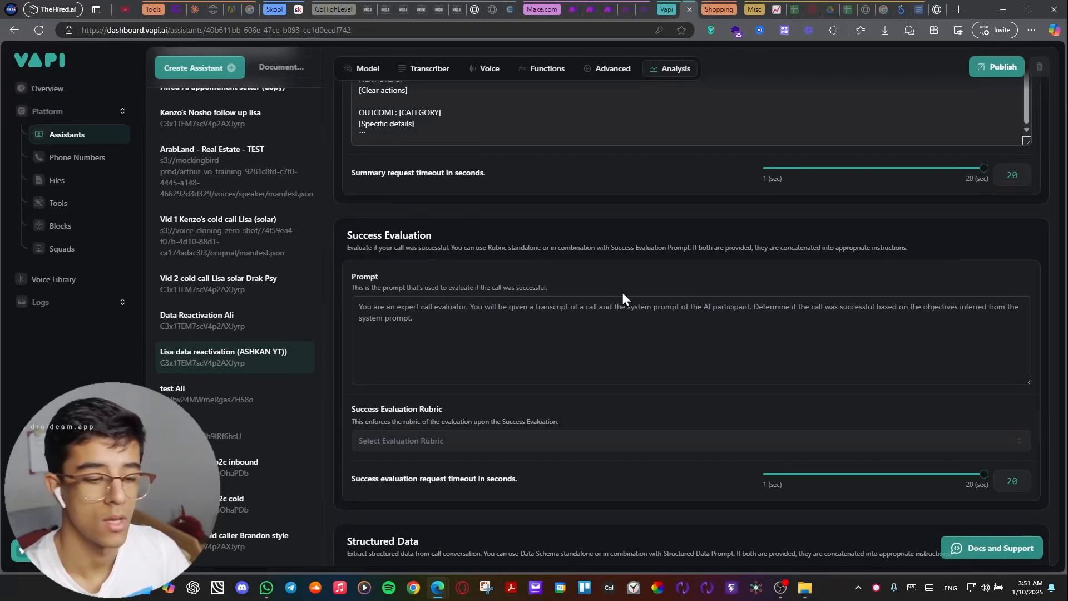
{"action": "scroll", "coordinate": [622, 284], "scroll_direction": "down", "scroll_amount": 3}
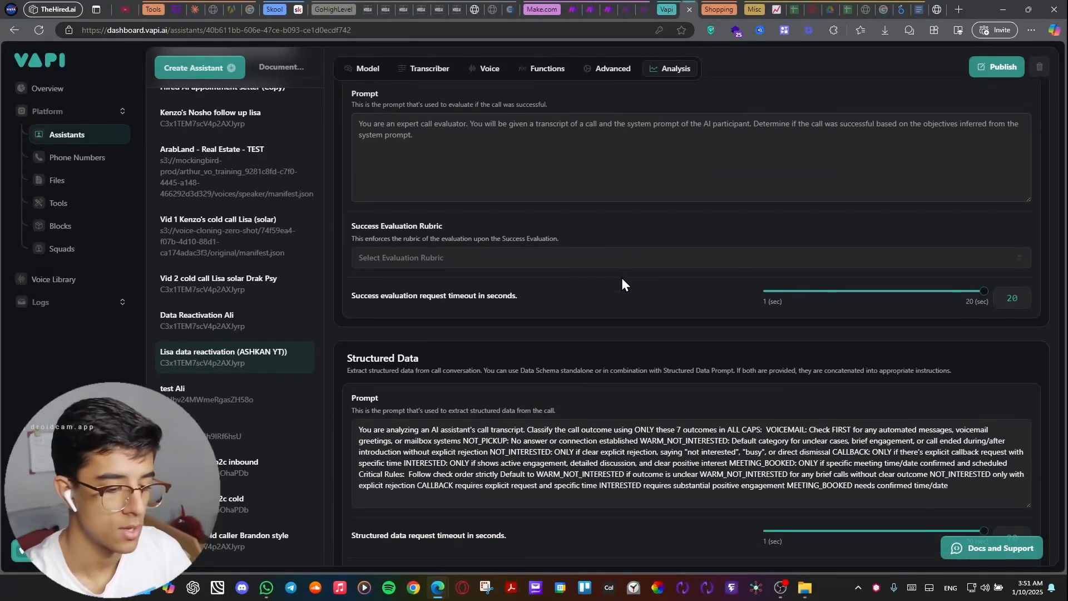
{"action": "scroll", "coordinate": [622, 284], "scroll_direction": "down", "scroll_amount": 3}
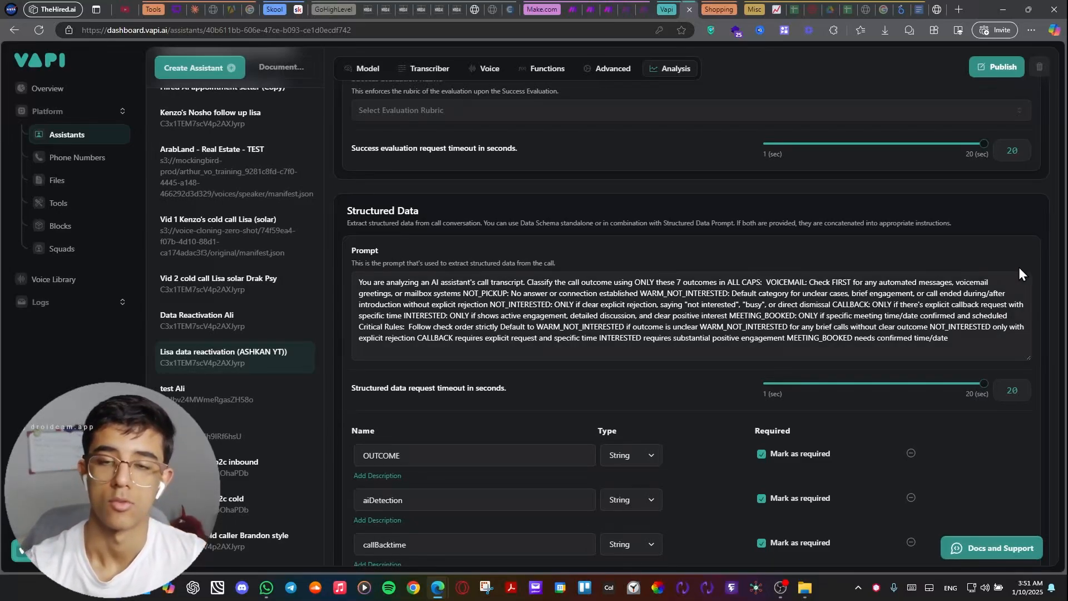
{"action": "scroll", "coordinate": [690, 282], "scroll_direction": "down", "scroll_amount": 2}
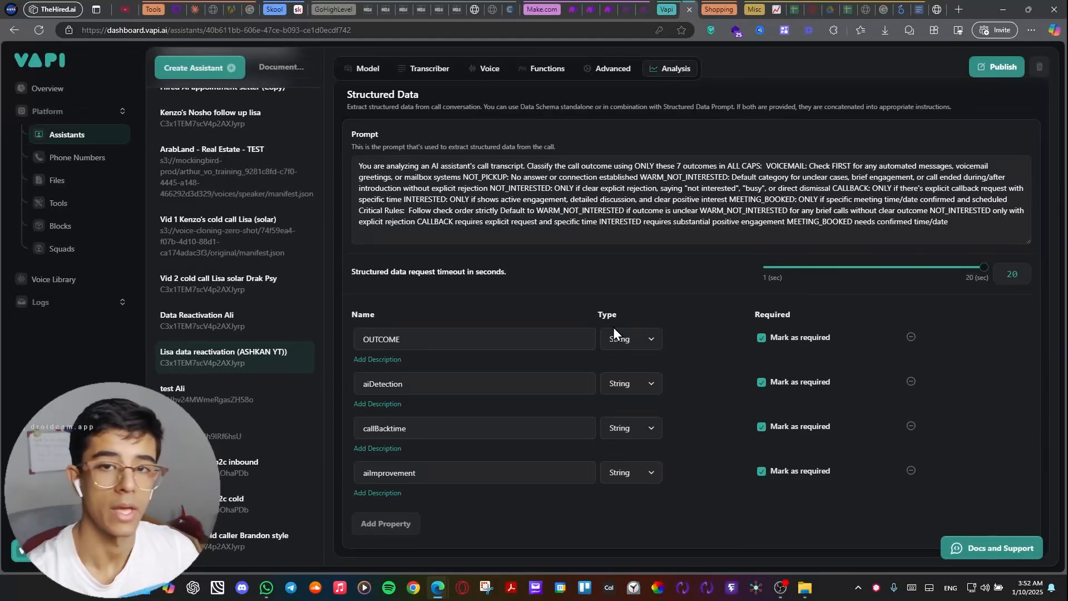
Add the call outcome classification prompt as the description of the OUTCOME property in the structured data.
{"action": "left_click", "coordinate": [416, 336]}
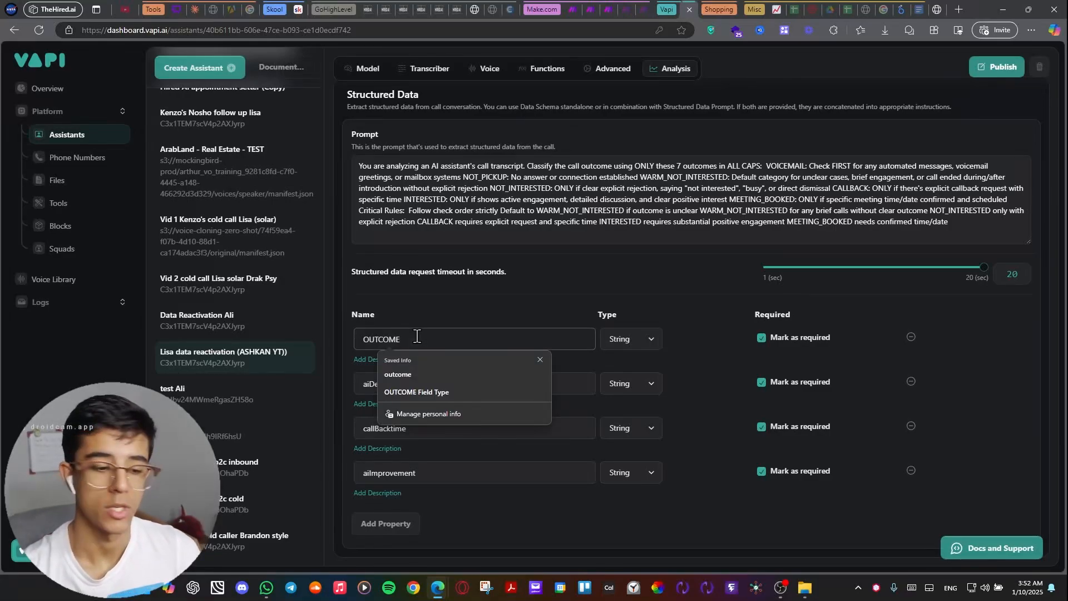
{"action": "left_click", "coordinate": [431, 323]}
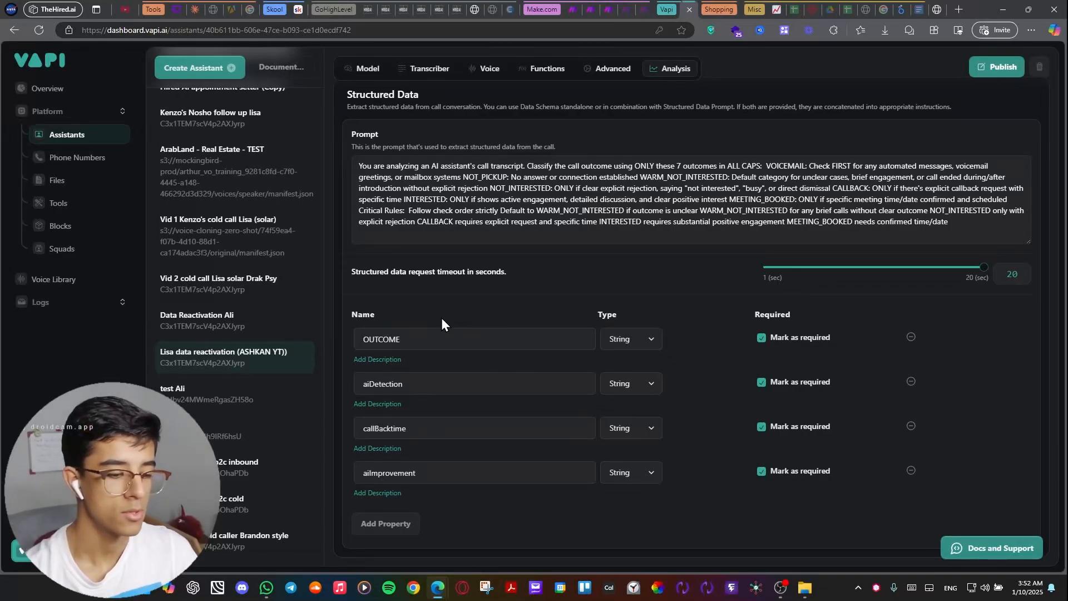
{"action": "left_click", "coordinate": [406, 334]}
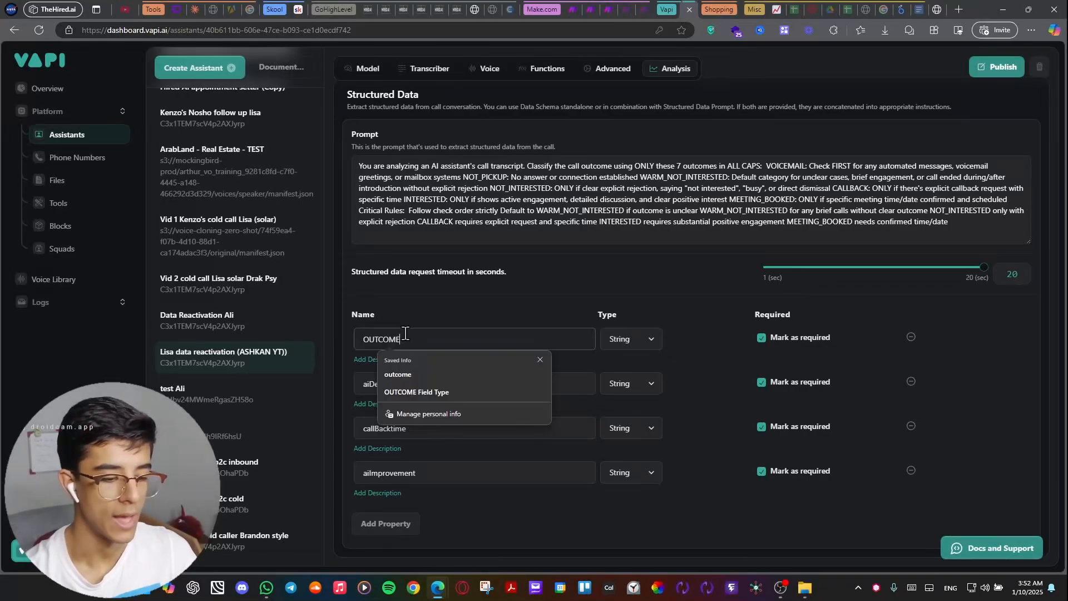
{"action": "left_click", "coordinate": [595, 358]}
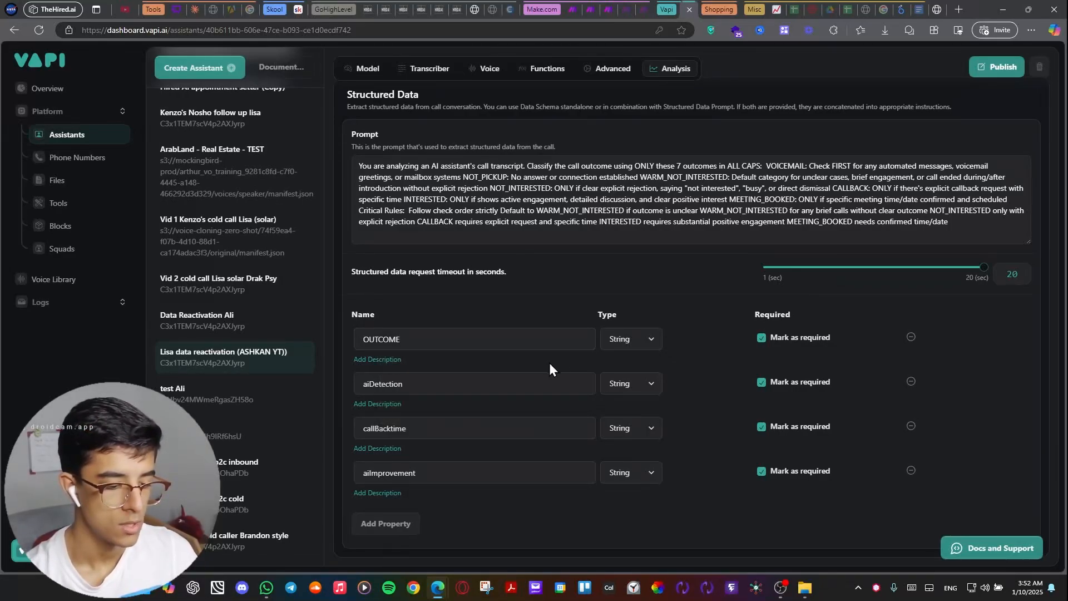
{"action": "left_click", "coordinate": [371, 361]}
{"action": "key", "text": "ctrl+v"}
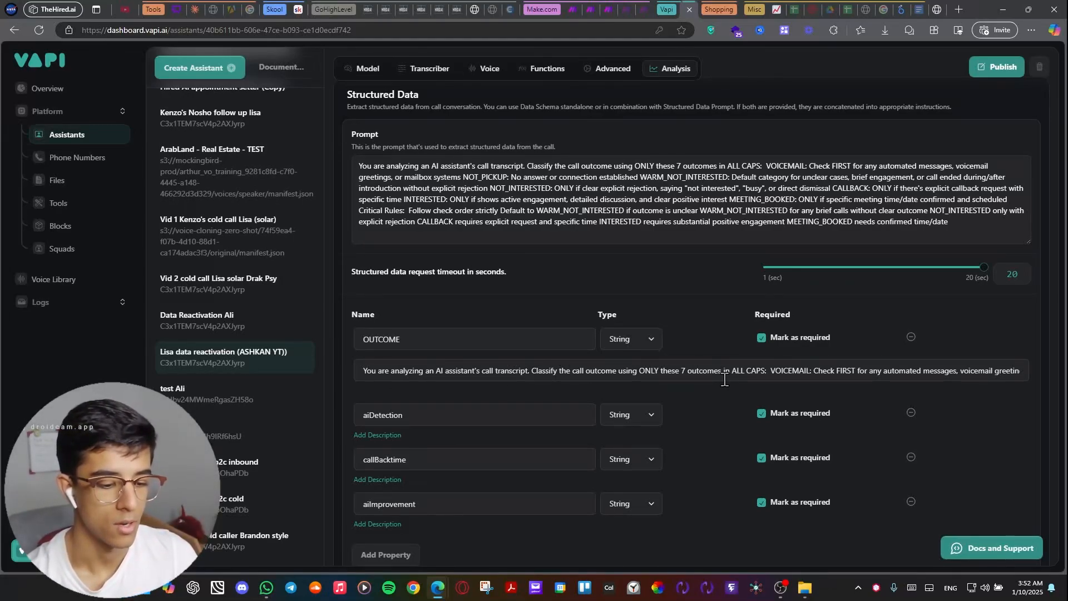
Read through the OUTCOME property's description, covering the definition of each outcome and the critical rules.
{"action": "scroll", "coordinate": [725, 380], "scroll_direction": "right", "scroll_amount": 1}
{"action": "scroll", "coordinate": [725, 380], "scroll_direction": "right", "scroll_amount": 10}
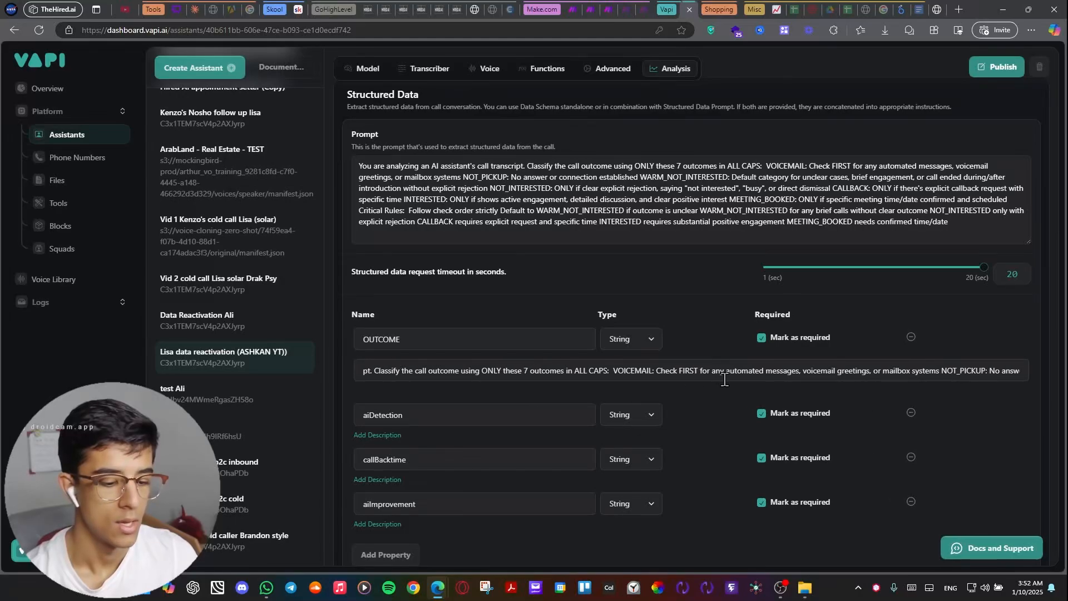
{"action": "scroll", "coordinate": [725, 379], "scroll_direction": "right", "scroll_amount": 9}
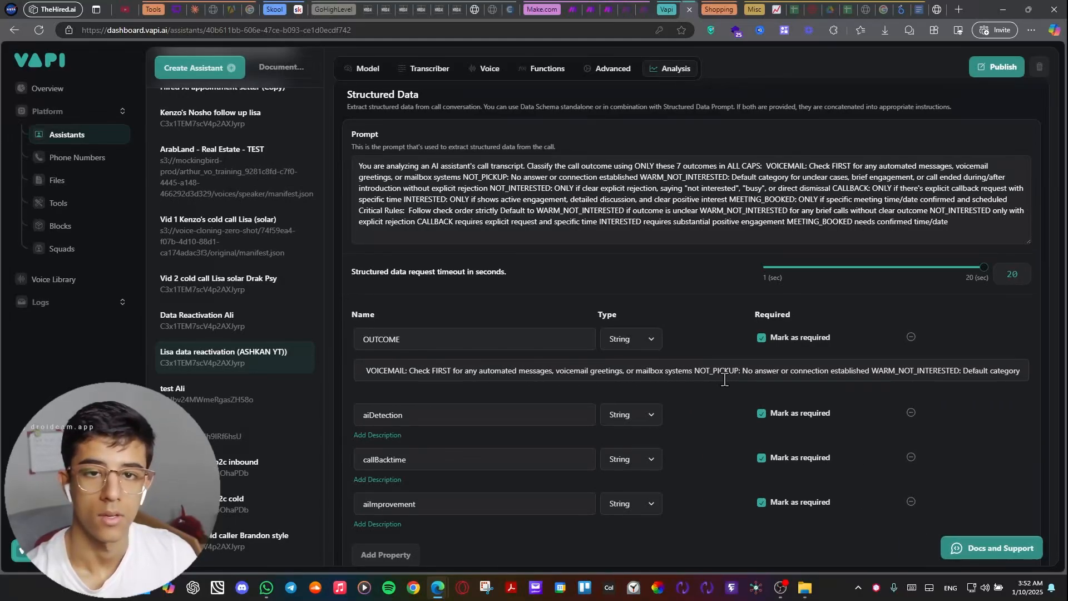
{"action": "scroll", "coordinate": [725, 379], "scroll_direction": "left", "scroll_amount": 5}
{"action": "scroll", "coordinate": [724, 379], "scroll_direction": "left", "scroll_amount": 1}
{"action": "scroll", "coordinate": [725, 379], "scroll_direction": "right", "scroll_amount": 8}
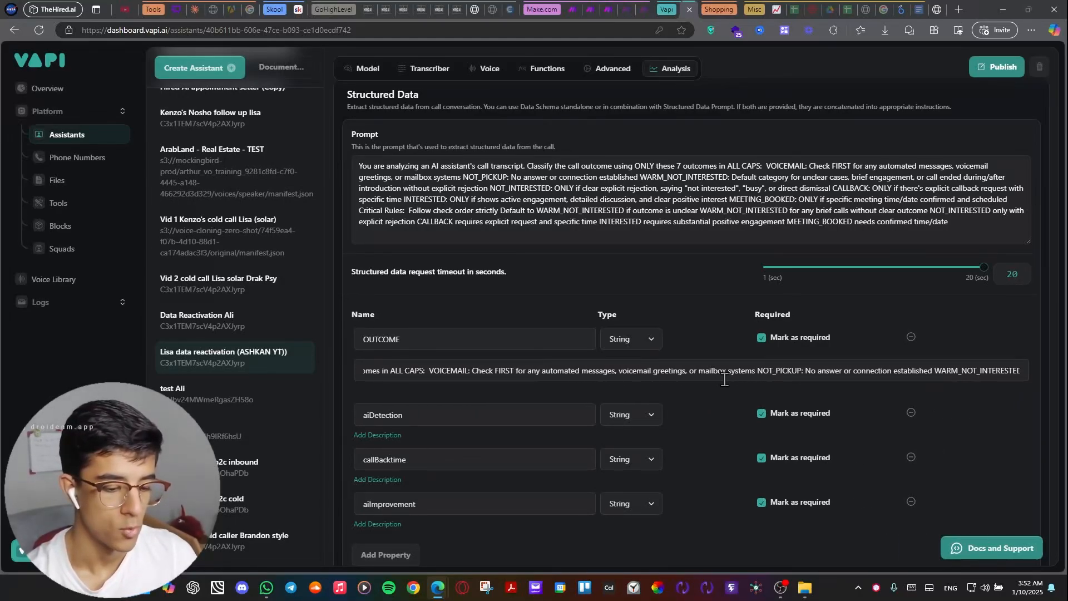
{"action": "scroll", "coordinate": [725, 380], "scroll_direction": "right", "scroll_amount": 12}
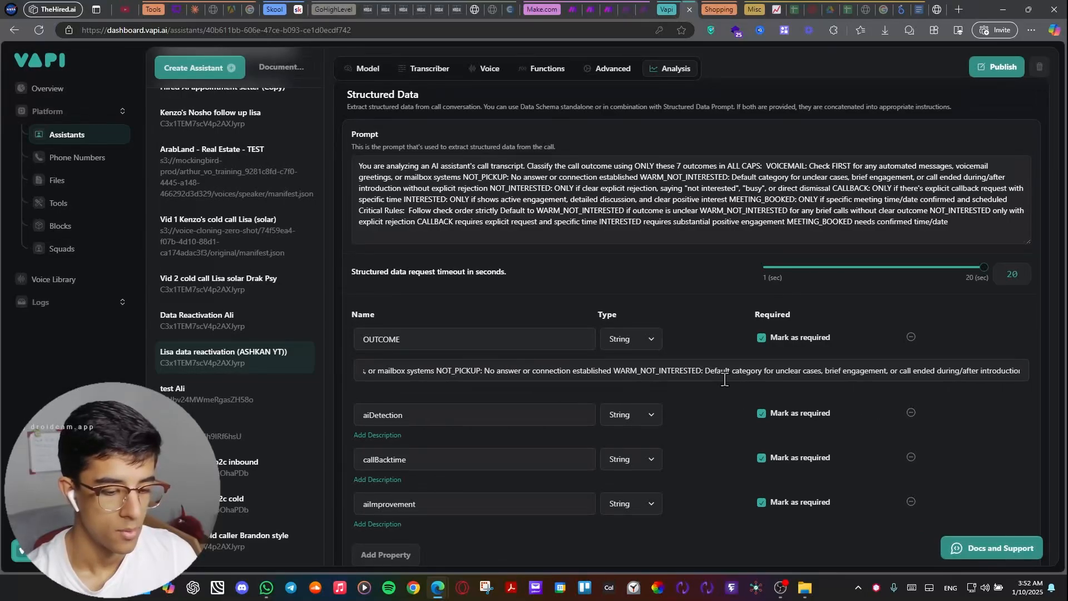
{"action": "scroll", "coordinate": [725, 379], "scroll_direction": "right", "scroll_amount": 15}
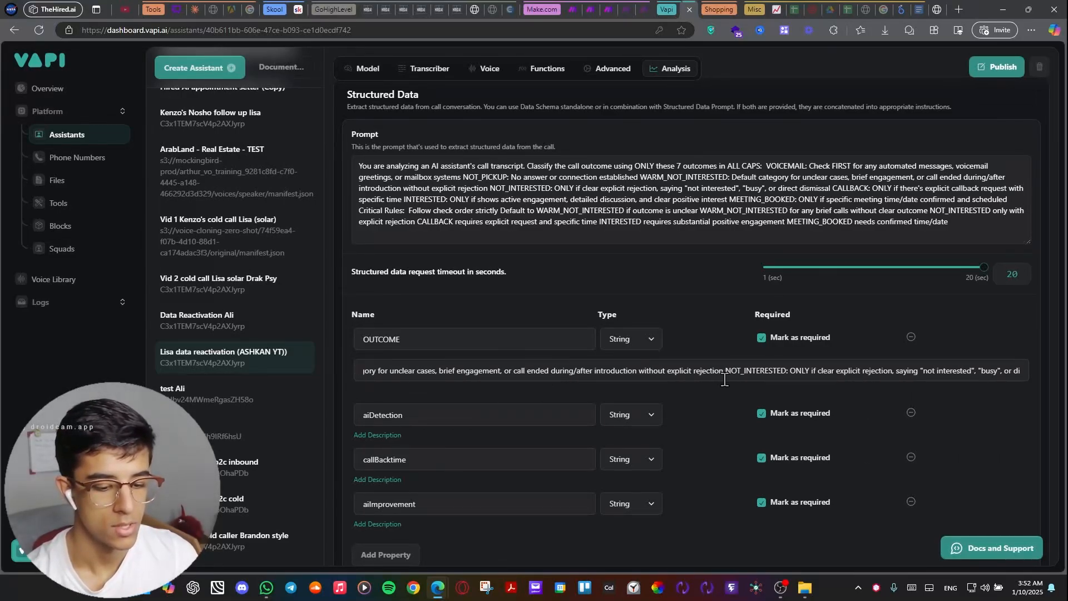
{"action": "scroll", "coordinate": [725, 380], "scroll_direction": "right", "scroll_amount": 12}
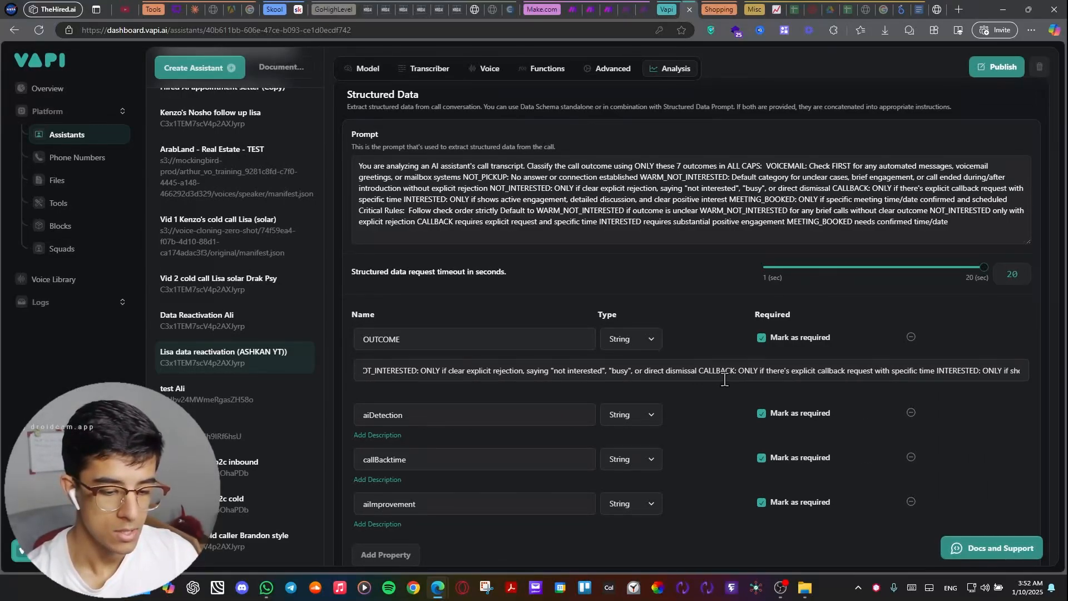
{"action": "scroll", "coordinate": [725, 380], "scroll_direction": "right", "scroll_amount": 14}
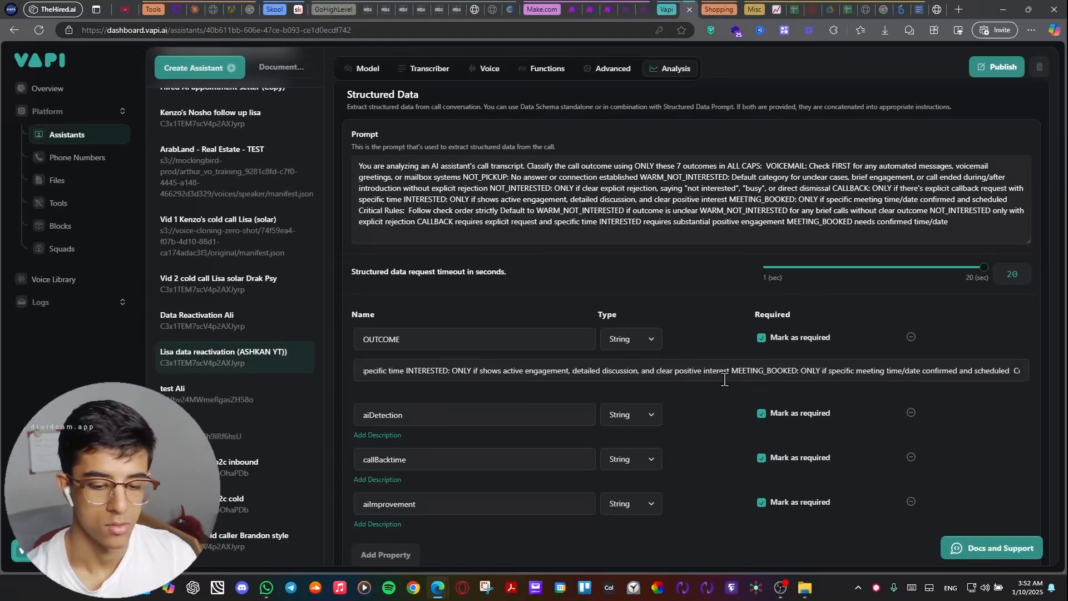
{"action": "scroll", "coordinate": [725, 379], "scroll_direction": "right", "scroll_amount": 20}
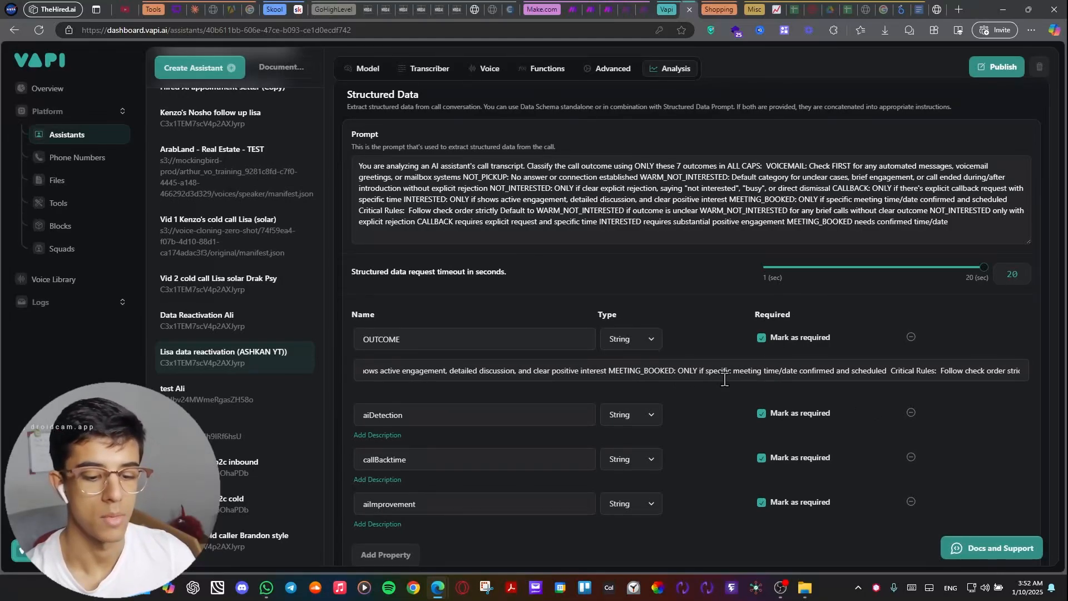
{"action": "scroll", "coordinate": [725, 379], "scroll_direction": "right", "scroll_amount": 10}
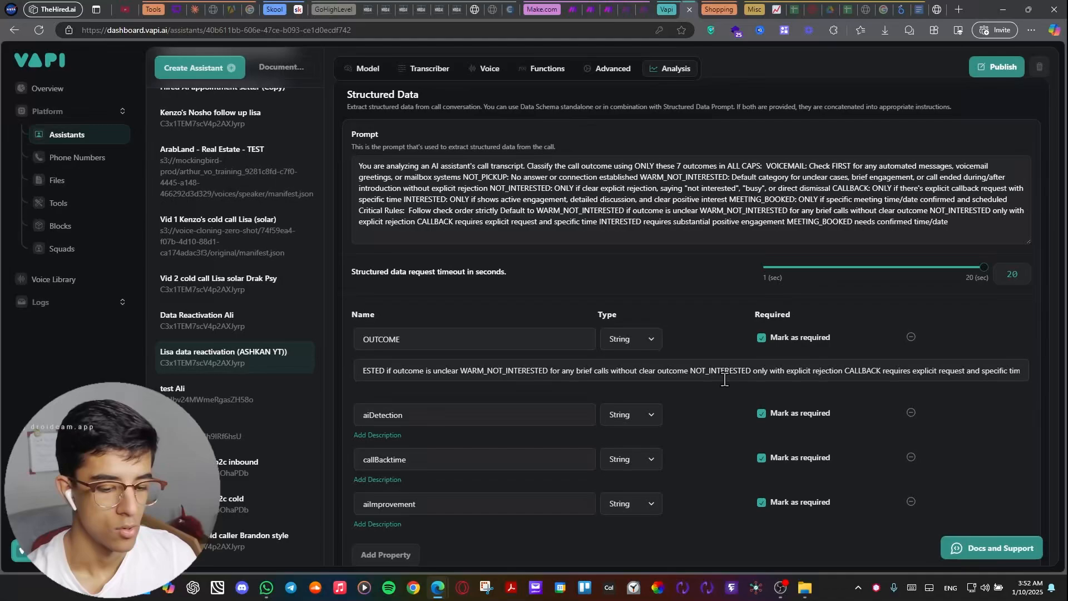
{"action": "scroll", "coordinate": [724, 379], "scroll_direction": "right", "scroll_amount": 12}
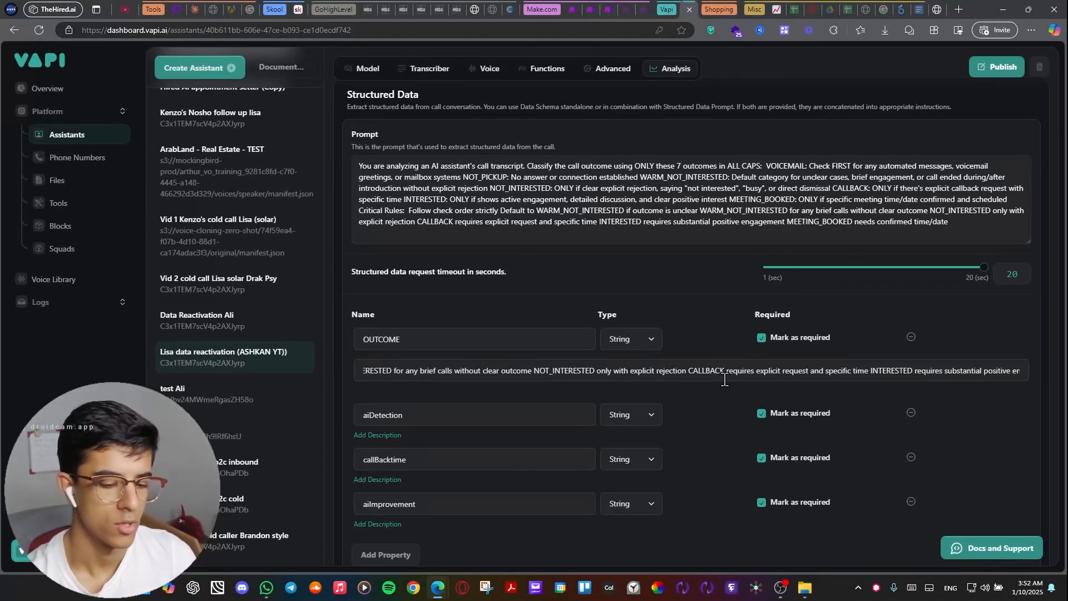
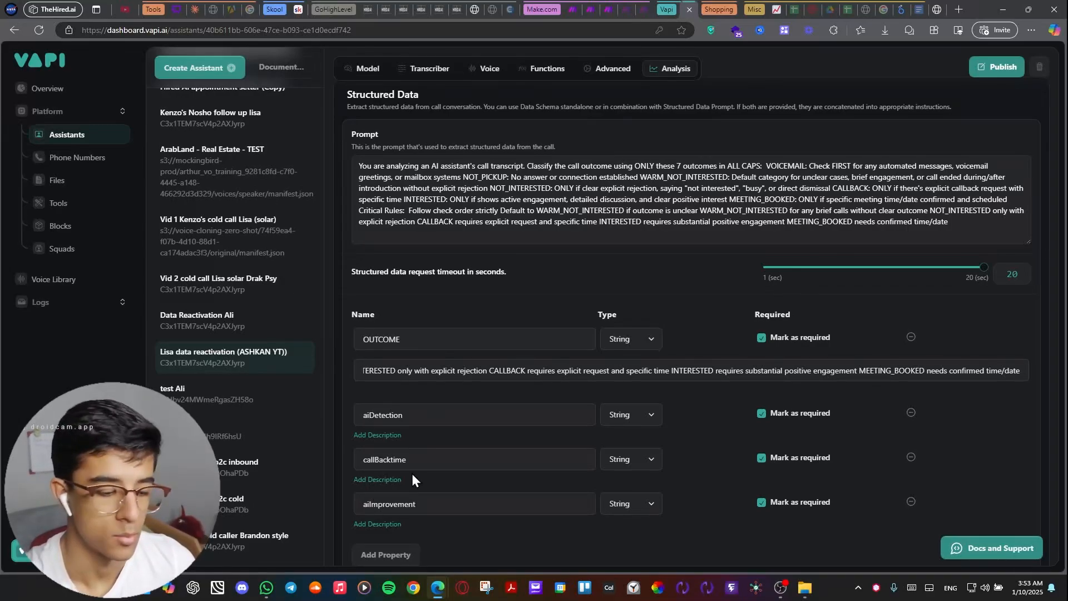
Review the aiDetection and aiImprovement properties in the structured data list.
{"action": "left_click", "coordinate": [410, 419]}
{"action": "key", "text": "shift+Left"}
{"action": "key", "text": "shift+Left"}
{"action": "key", "text": "shift+Left"}
{"action": "key", "text": "shift+Left"}
{"action": "key", "text": "shift+Left"}
{"action": "key", "text": "shift+Left"}
{"action": "key", "text": "shift+Left"}
{"action": "key", "text": "shift+Left"}
{"action": "key", "text": "shift+Left"}
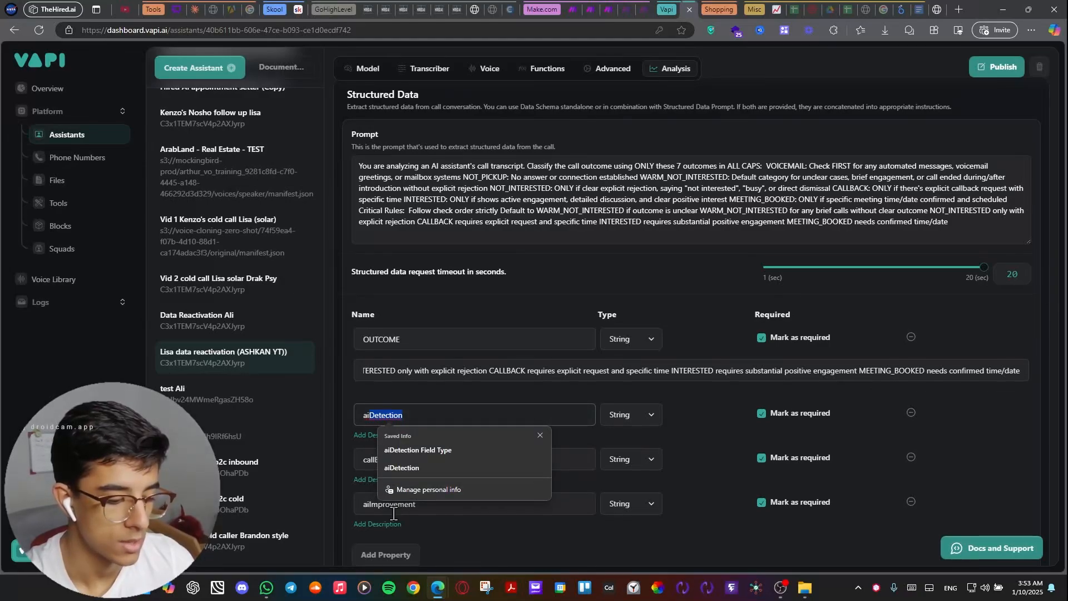
{"action": "left_click", "coordinate": [412, 506]}
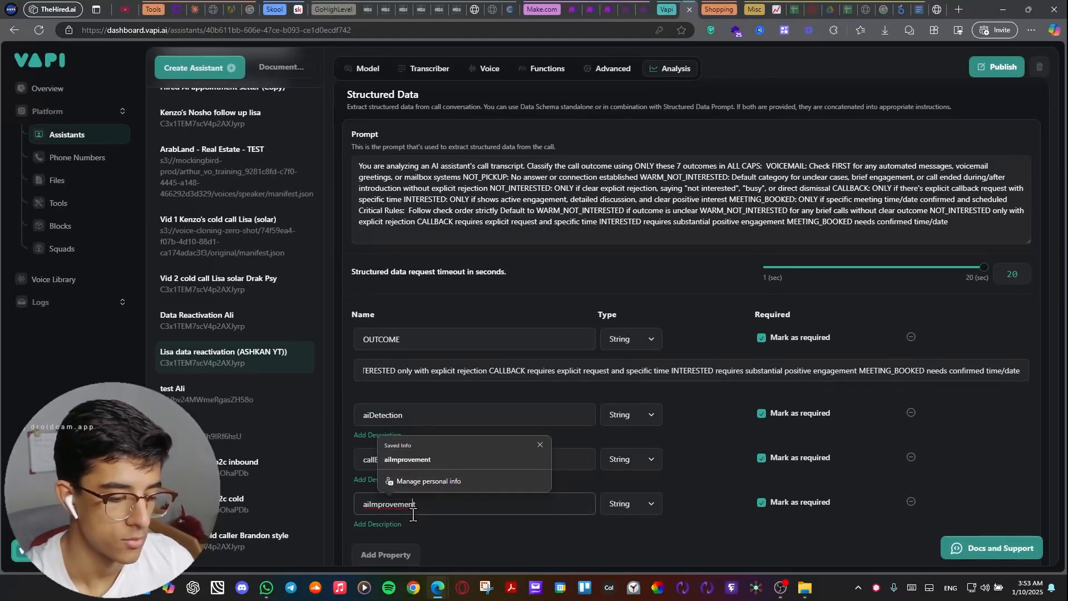
{"action": "left_click", "coordinate": [518, 527]}
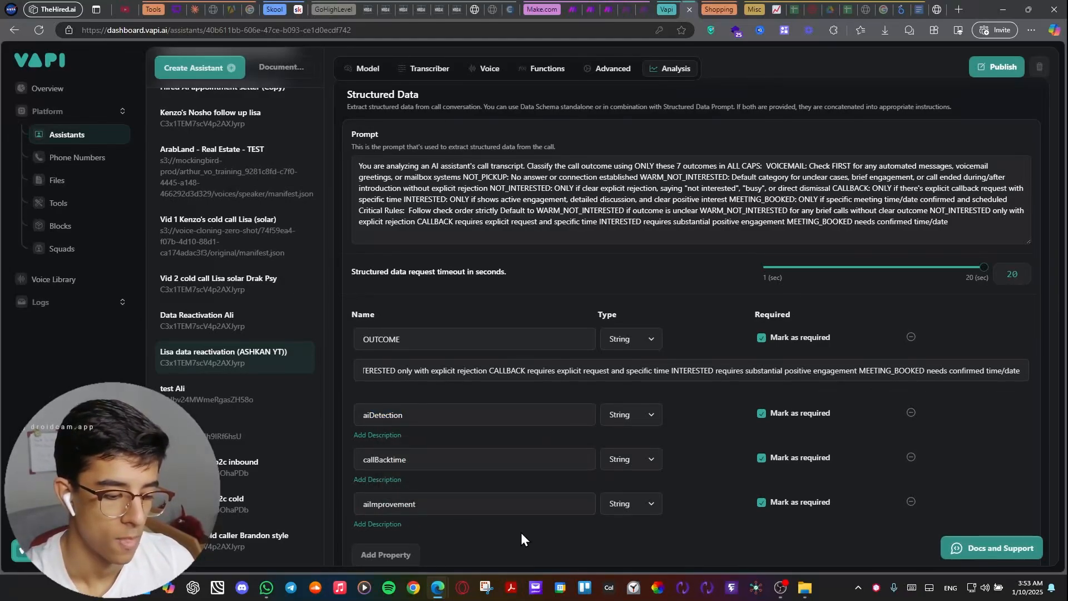
Show the callBacktime property's description and read its prompt, including the current-time variable and time zone.
{"action": "left_click", "coordinate": [377, 480]}
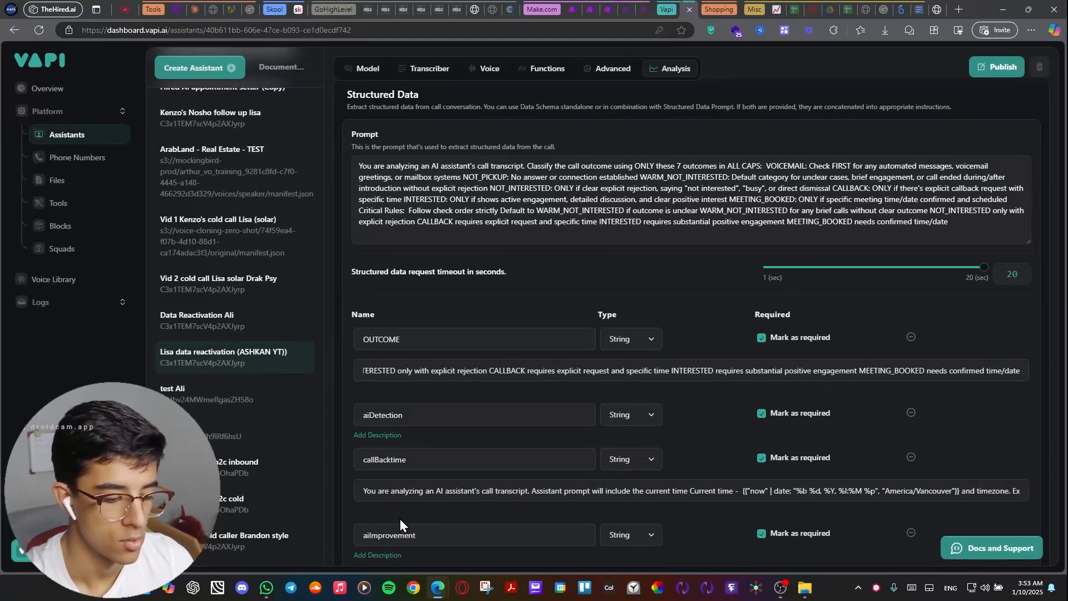
{"action": "double_click", "coordinate": [406, 460]}
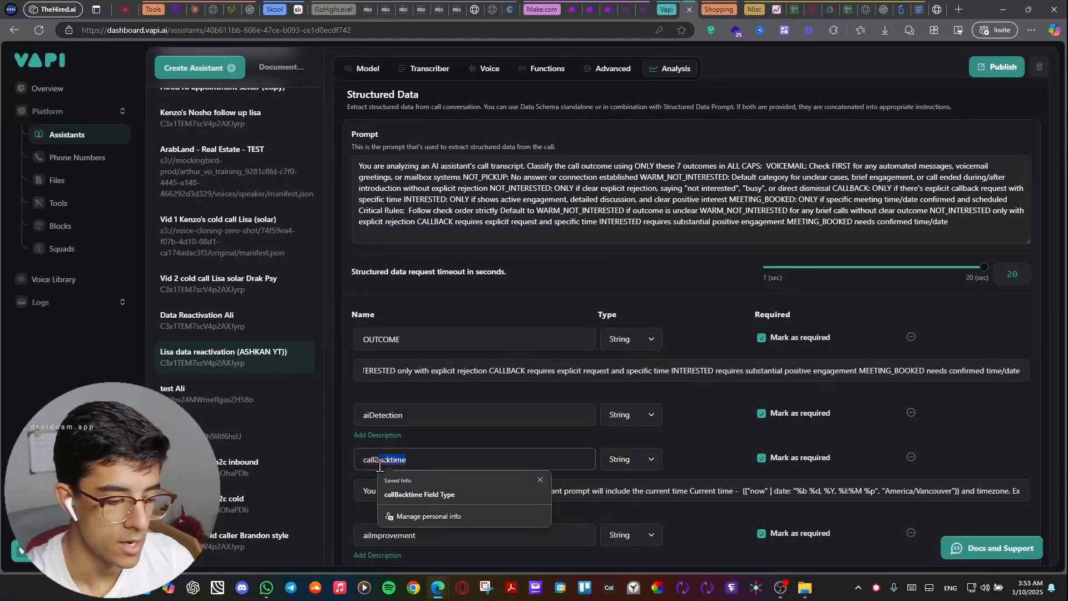
{"action": "left_click", "coordinate": [362, 490]}
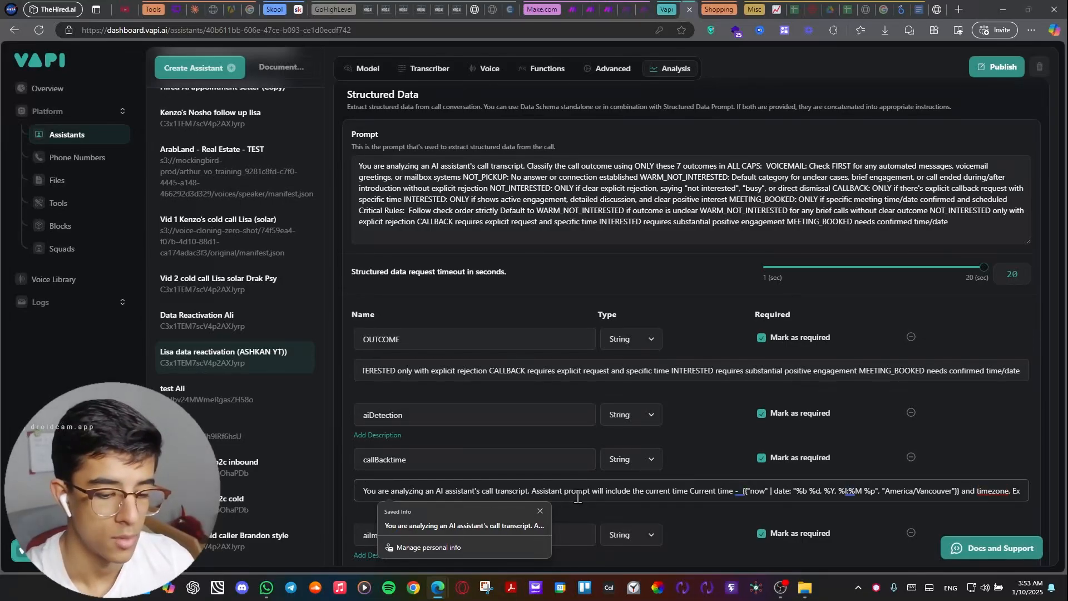
{"action": "left_click_drag", "start_coordinate": [577, 497], "coordinate": [880, 485]}
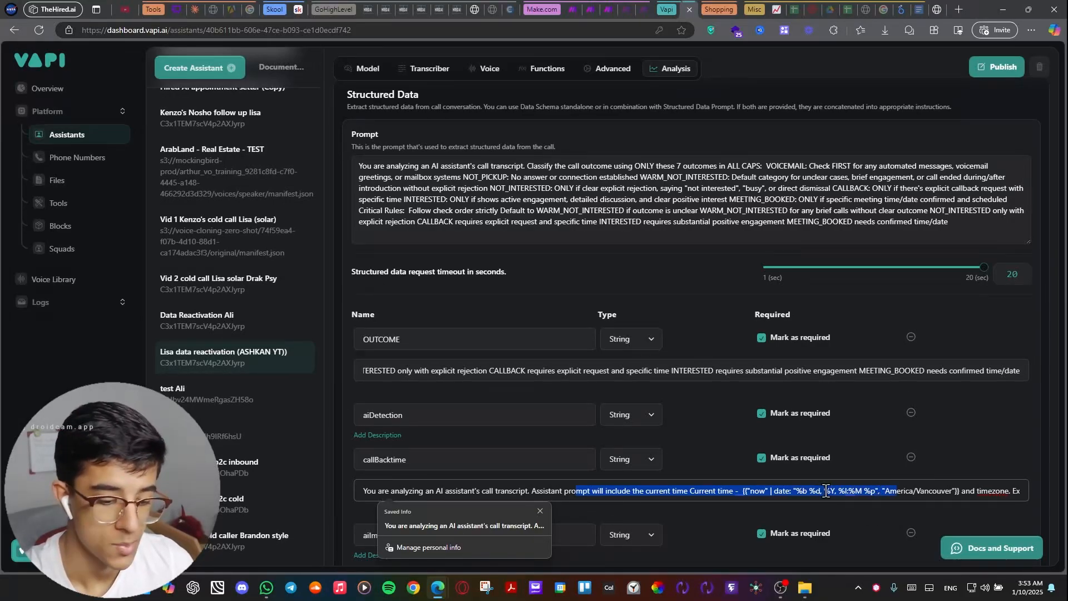
{"action": "left_click", "coordinate": [850, 491]}
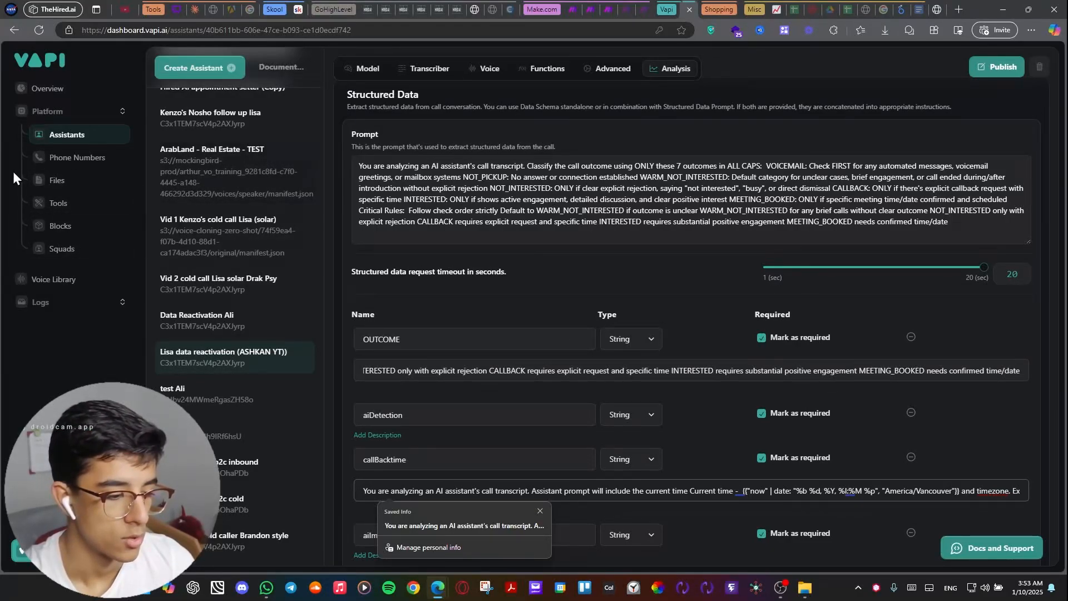
Open the CheckAvailabilityforBookingYT tool and read its description, covering when the tool should and should not be used.
{"action": "left_click", "coordinate": [38, 205]}
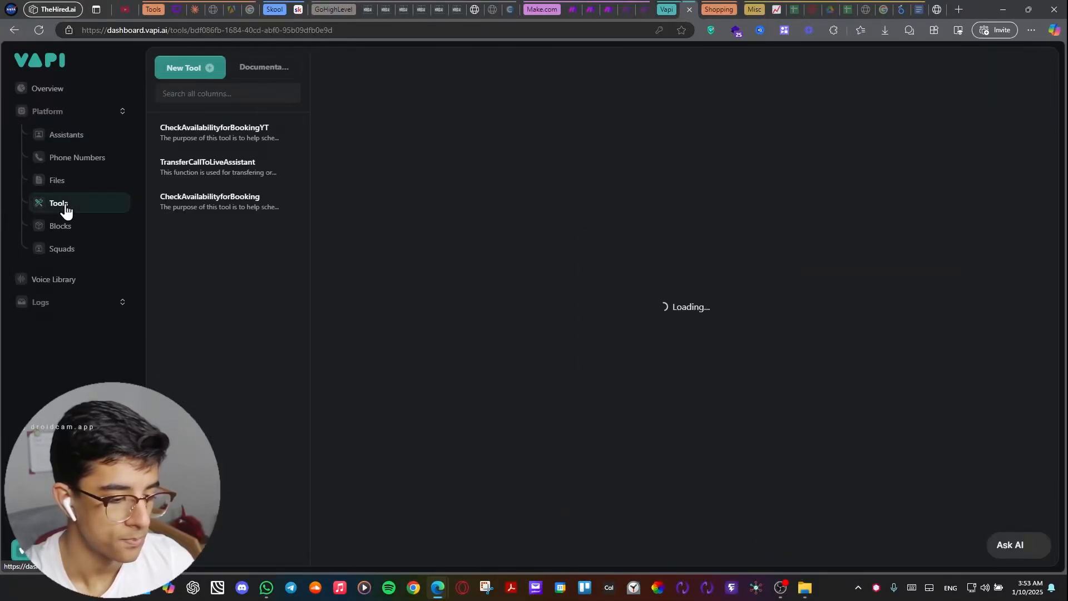
{"action": "left_click", "coordinate": [221, 136]}
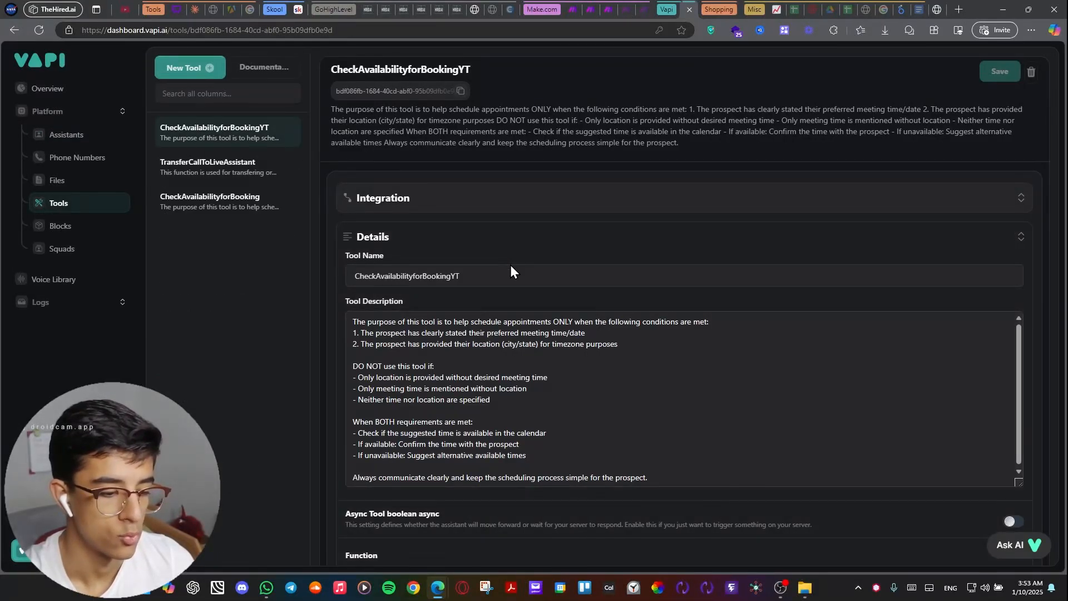
{"action": "scroll", "coordinate": [508, 267], "scroll_direction": "down", "scroll_amount": 2}
{"action": "left_click_drag", "start_coordinate": [426, 308], "coordinate": [418, 285]}
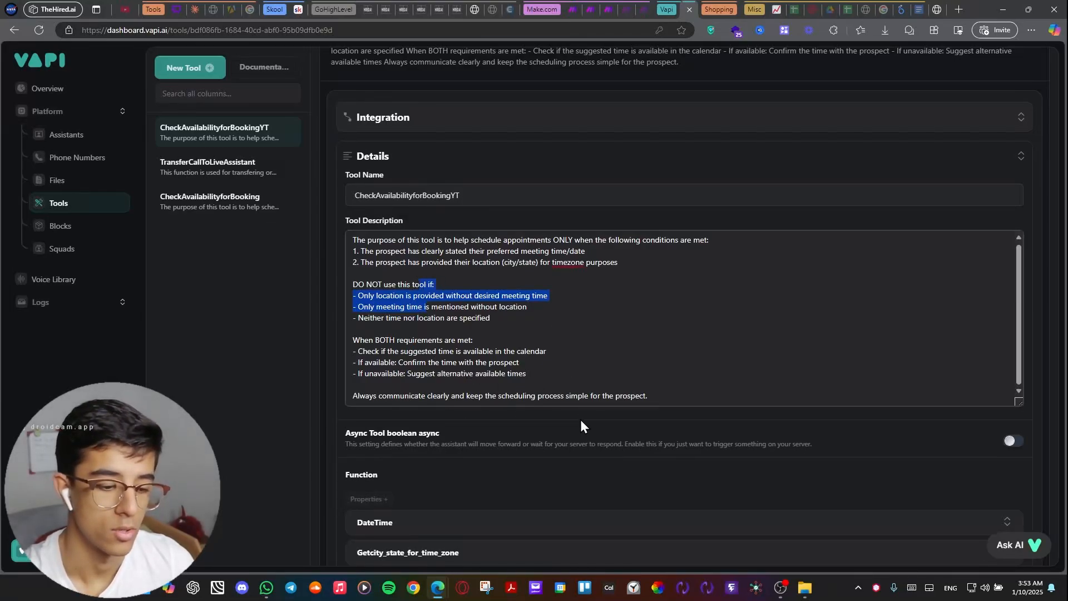
{"action": "left_click_drag", "start_coordinate": [679, 383], "coordinate": [437, 274]}
{"action": "scroll", "coordinate": [444, 469], "scroll_direction": "down", "scroll_amount": 1}
{"action": "scroll", "coordinate": [444, 469], "scroll_direction": "down", "scroll_amount": 2}
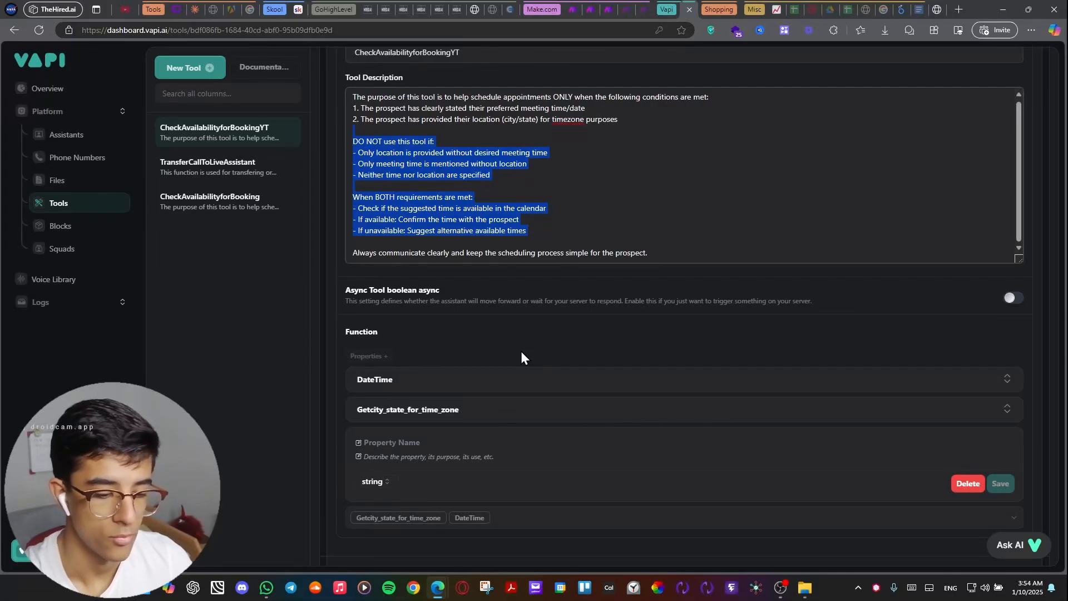
Expand the tool's DateTime and Getcity_state_for_time_zone function properties and examine their descriptions alongside the tool description.
{"action": "scroll", "coordinate": [521, 351], "scroll_direction": "up", "scroll_amount": 1}
{"action": "scroll", "coordinate": [521, 352], "scroll_direction": "down", "scroll_amount": 2}
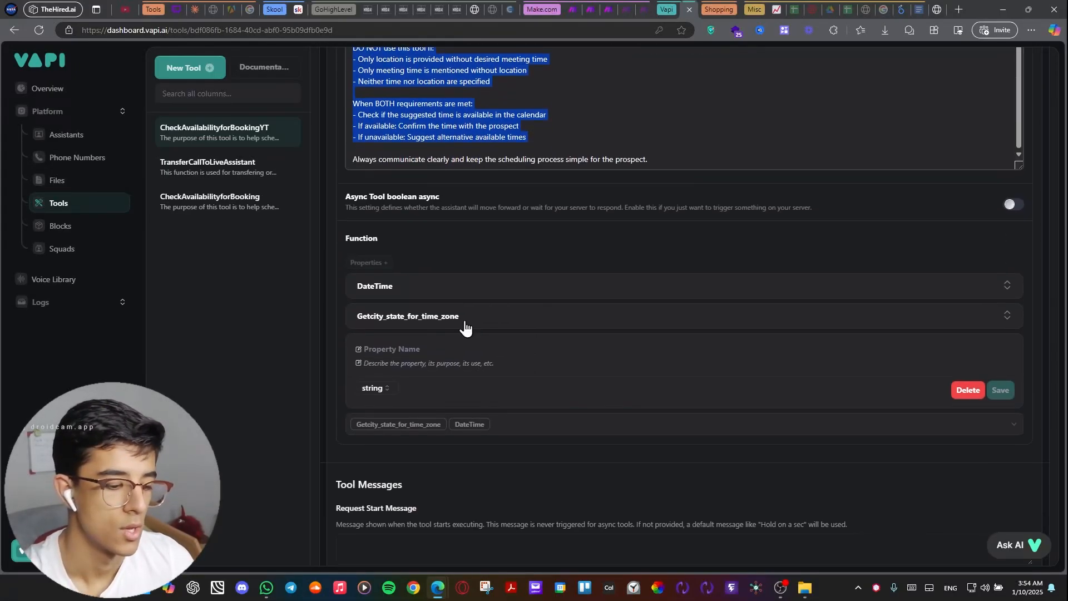
{"action": "left_click", "coordinate": [464, 317]}
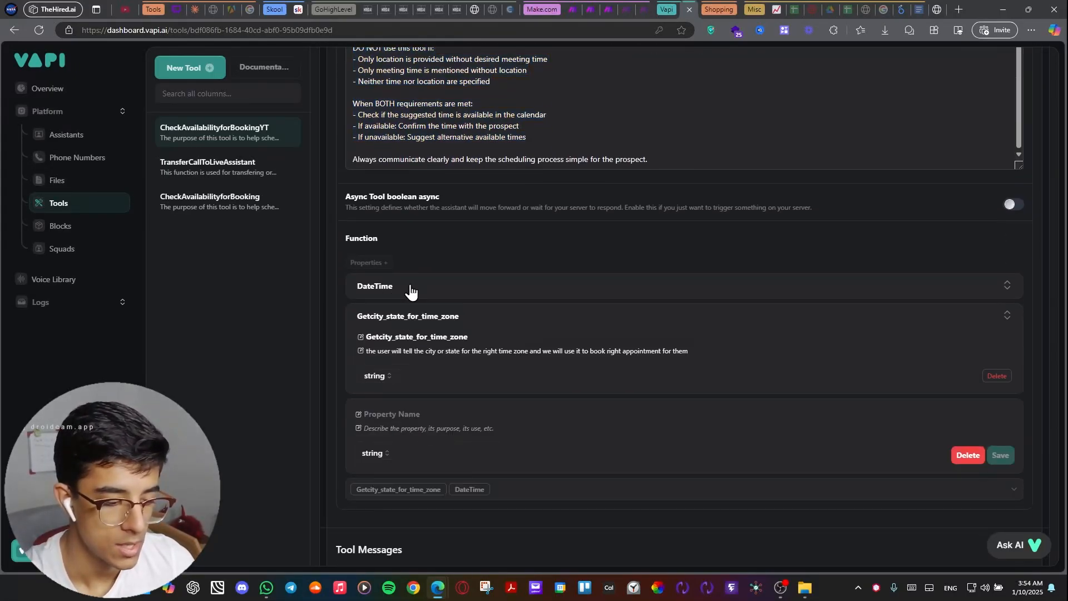
{"action": "left_click", "coordinate": [410, 291]}
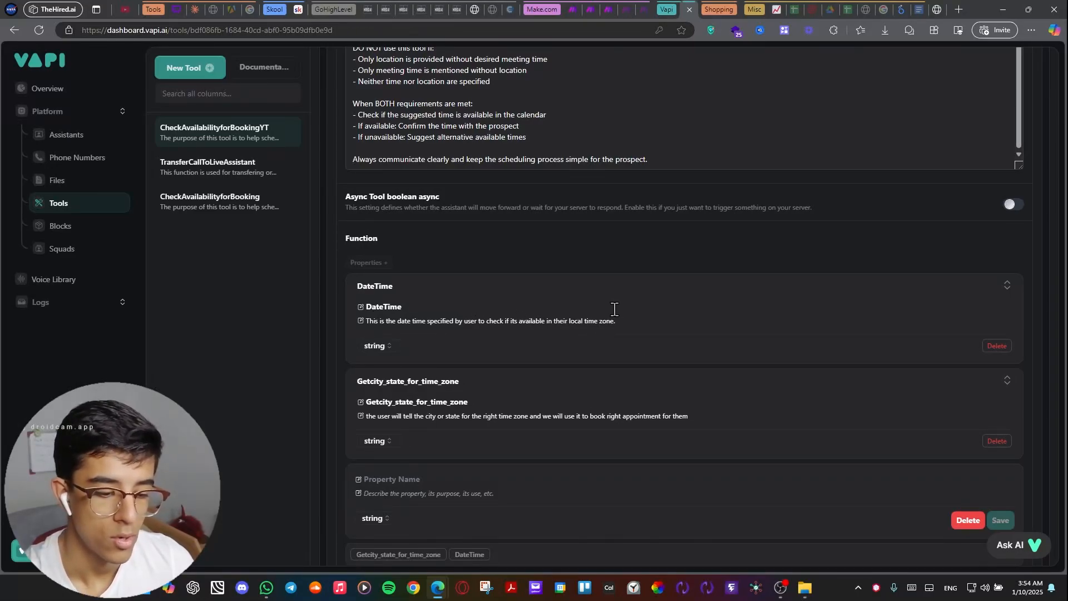
{"action": "scroll", "coordinate": [618, 317], "scroll_direction": "up", "scroll_amount": 1}
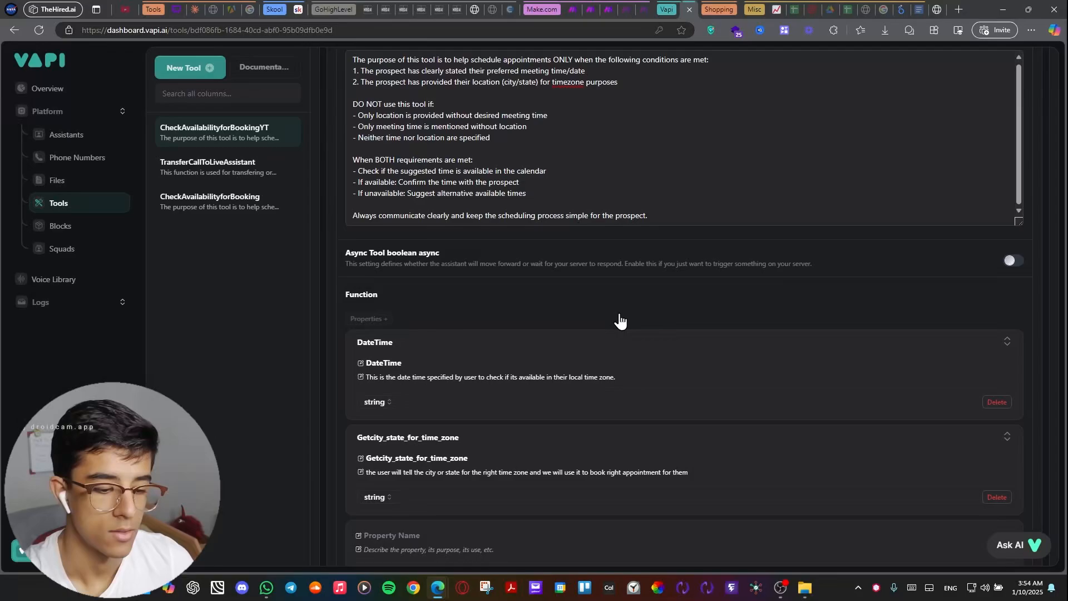
{"action": "scroll", "coordinate": [619, 314], "scroll_direction": "up", "scroll_amount": 2}
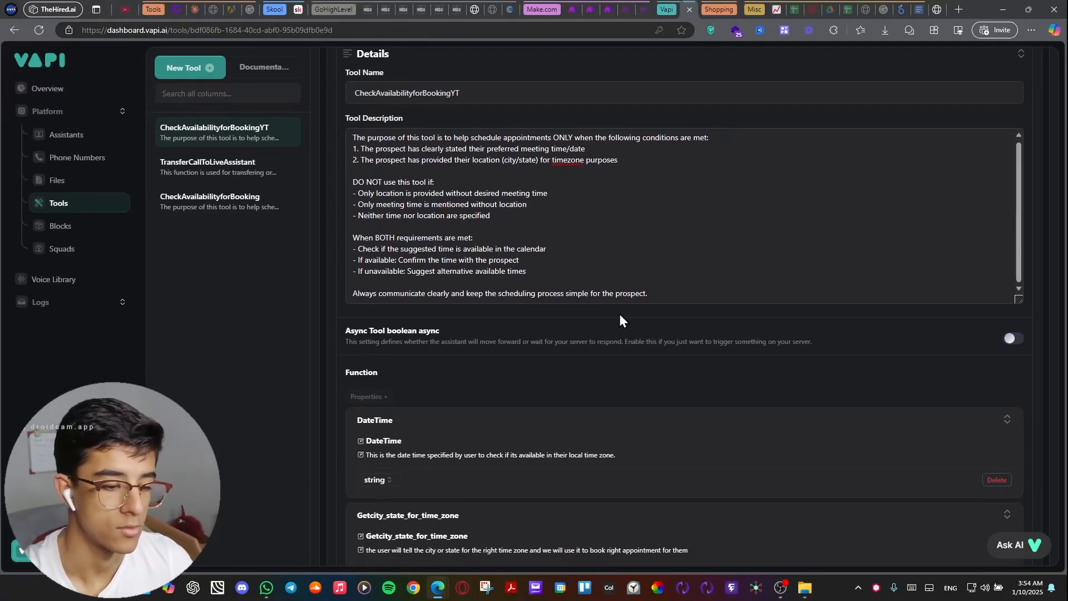
{"action": "scroll", "coordinate": [619, 314], "scroll_direction": "up", "scroll_amount": 1}
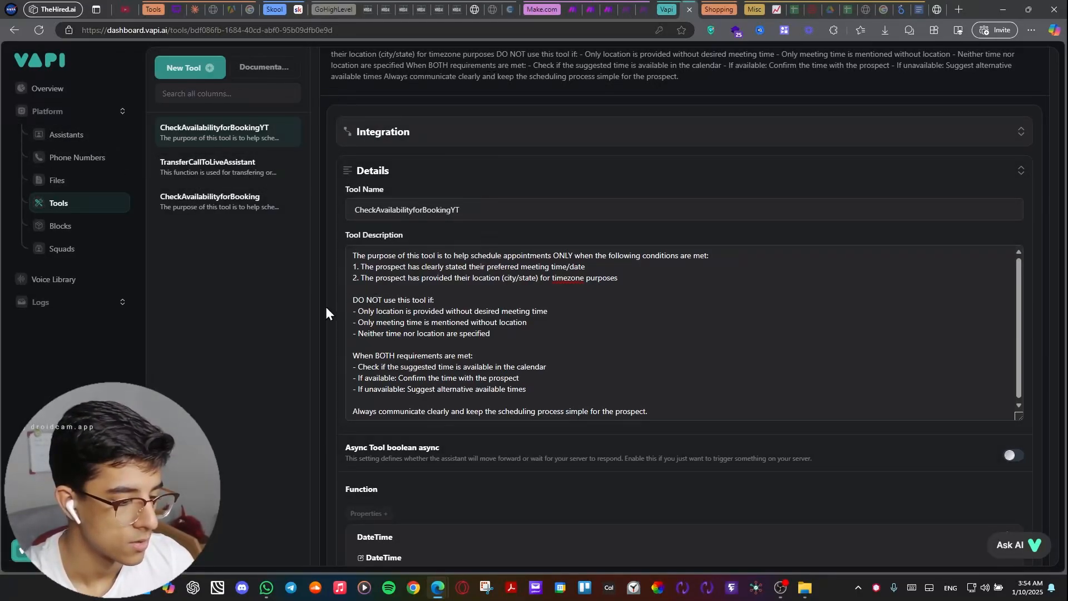
Glance at the uploaded files, and switch to the New AI caller scenario in Make to review its modules and router branches.
{"action": "left_click", "coordinate": [51, 183]}
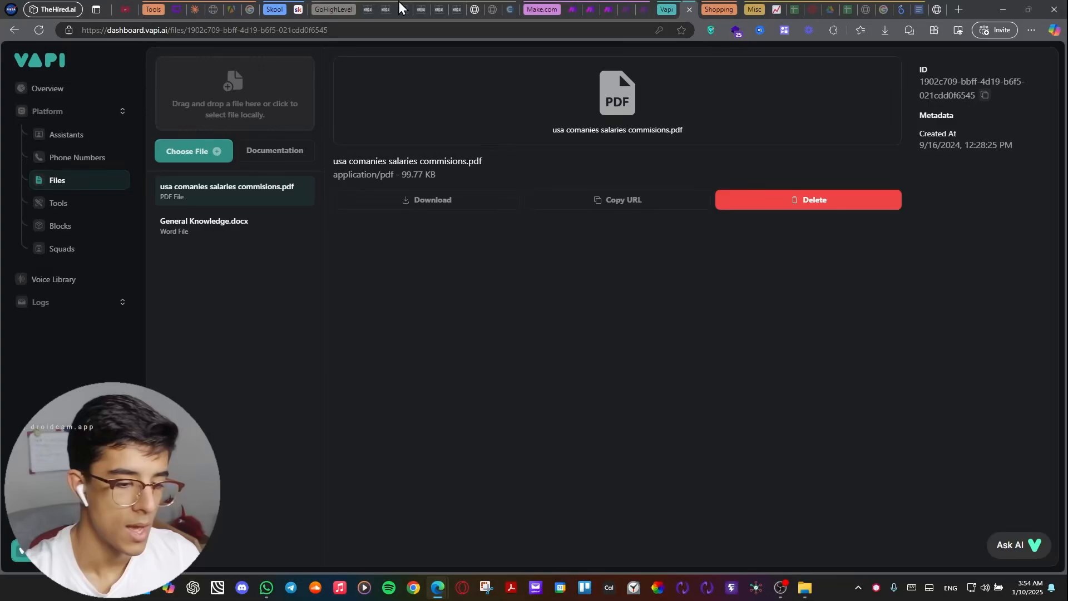
{"action": "left_click", "coordinate": [608, 9]}
{"action": "left_click", "coordinate": [499, 300]}
{"action": "left_click_drag", "start_coordinate": [583, 310], "coordinate": [445, 336]}
{"action": "left_click_drag", "start_coordinate": [488, 310], "coordinate": [450, 355]}
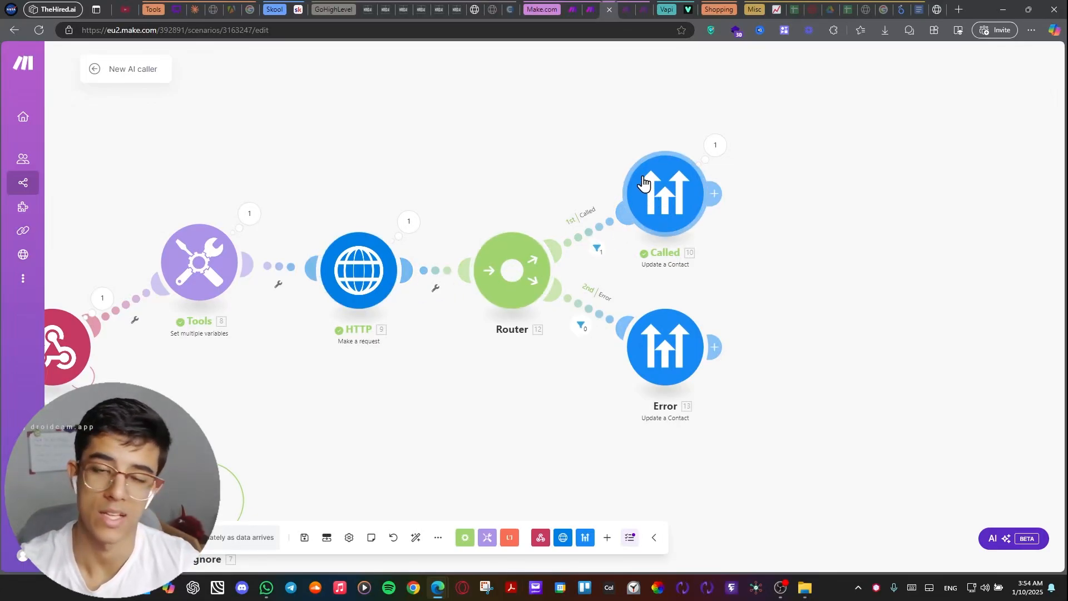
{"action": "scroll", "coordinate": [502, 168], "scroll_direction": "down", "scroll_amount": 1}
{"action": "scroll", "coordinate": [534, 194], "scroll_direction": "up", "scroll_amount": 2}
{"action": "left_click_drag", "start_coordinate": [538, 189], "coordinate": [433, 220]}
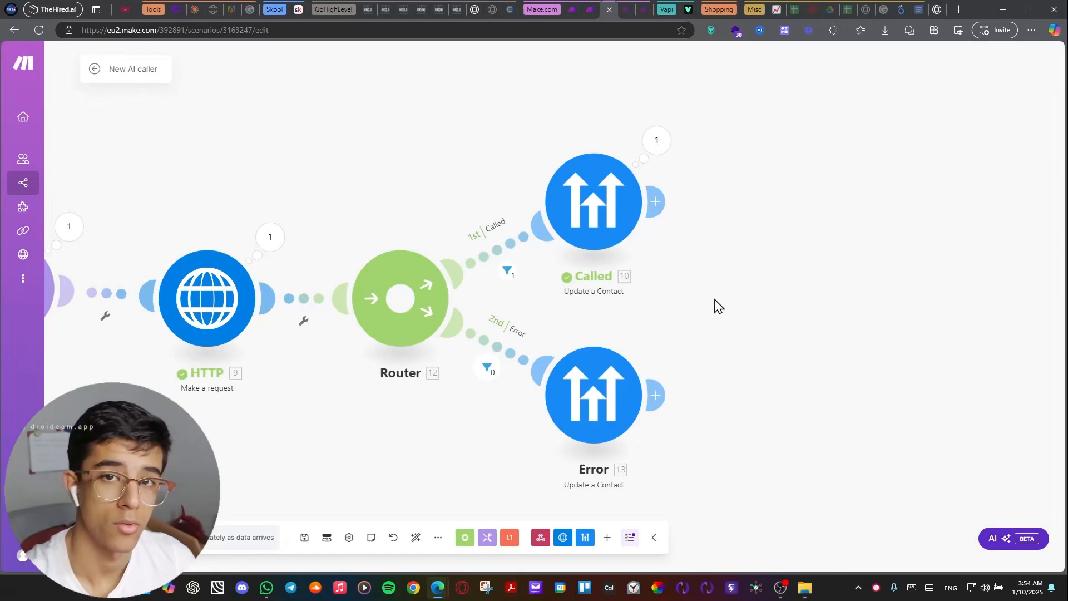
{"action": "scroll", "coordinate": [415, 267], "scroll_direction": "down", "scroll_amount": 2}
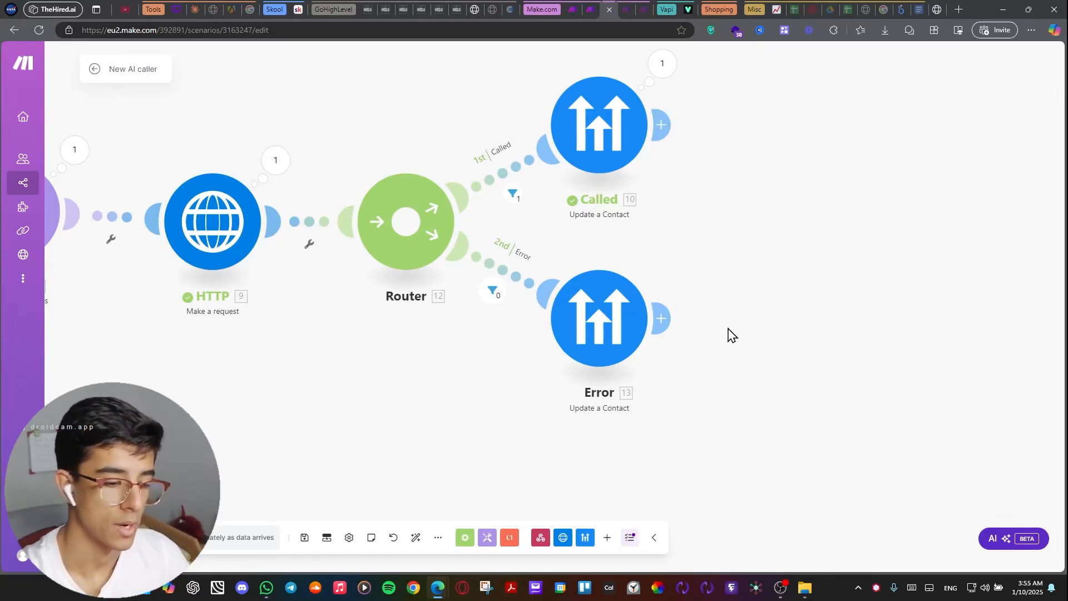
{"action": "left_click_drag", "start_coordinate": [388, 126], "coordinate": [516, 141]}
{"action": "scroll", "coordinate": [518, 143], "scroll_direction": "down", "scroll_amount": 3}
{"action": "left_click_drag", "start_coordinate": [515, 103], "coordinate": [588, 129]}
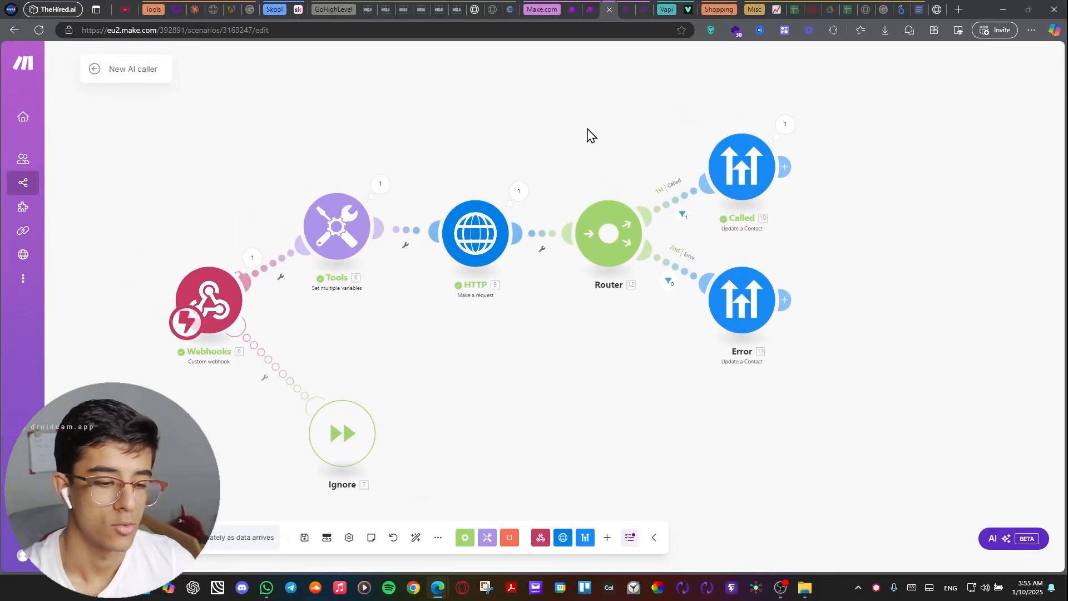
Switch to the Calendar scenario and survey its flow from the webhook through the OpenAI, Tools and HTTP modules to the router.
{"action": "left_click", "coordinate": [591, 9]}
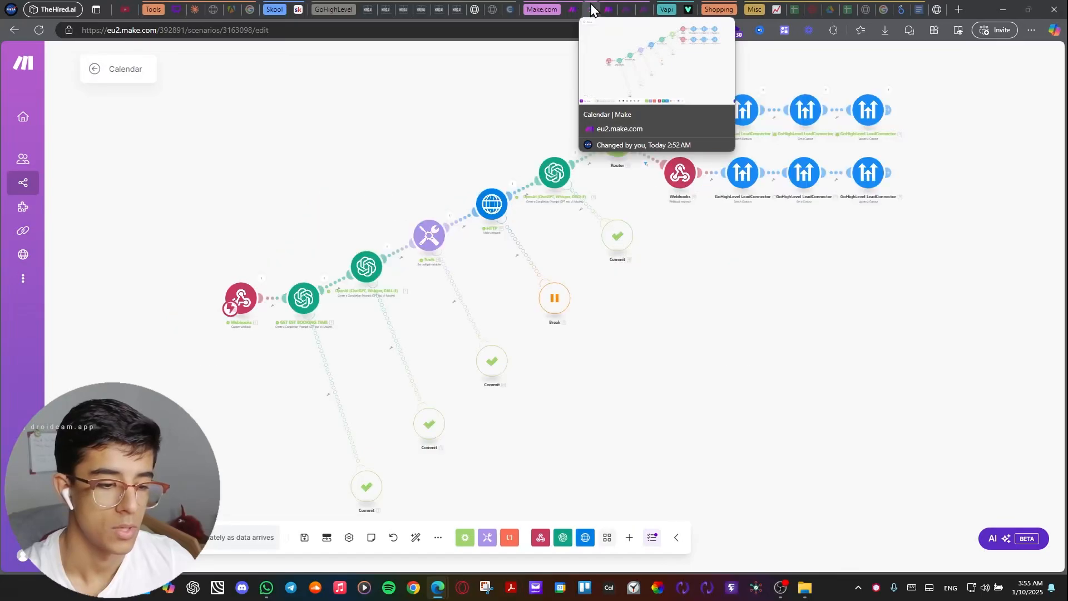
{"action": "mouse_move", "coordinate": [553, 126]}
{"action": "left_mouse_down"}
{"action": "mouse_move", "coordinate": [514, 133]}
{"action": "mouse_move", "coordinate": [479, 166]}
{"action": "mouse_move", "coordinate": [520, 162]}
{"action": "mouse_move", "coordinate": [573, 124]}
{"action": "left_mouse_up"}
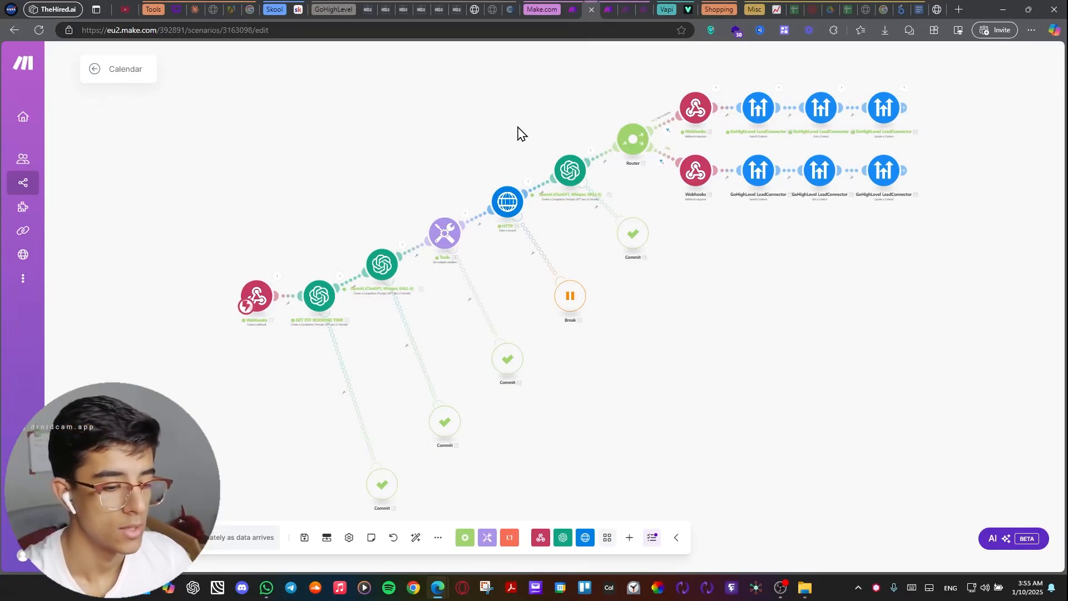
{"action": "left_click_drag", "start_coordinate": [497, 134], "coordinate": [517, 139]}
{"action": "scroll", "coordinate": [544, 147], "scroll_direction": "up", "scroll_amount": 3}
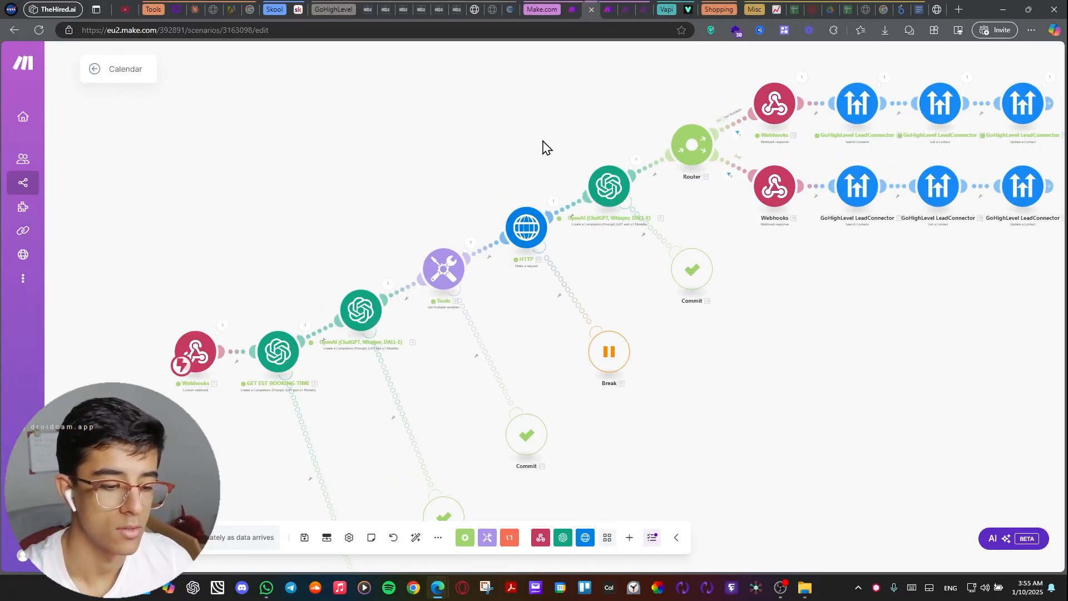
{"action": "left_click_drag", "start_coordinate": [479, 158], "coordinate": [524, 99]}
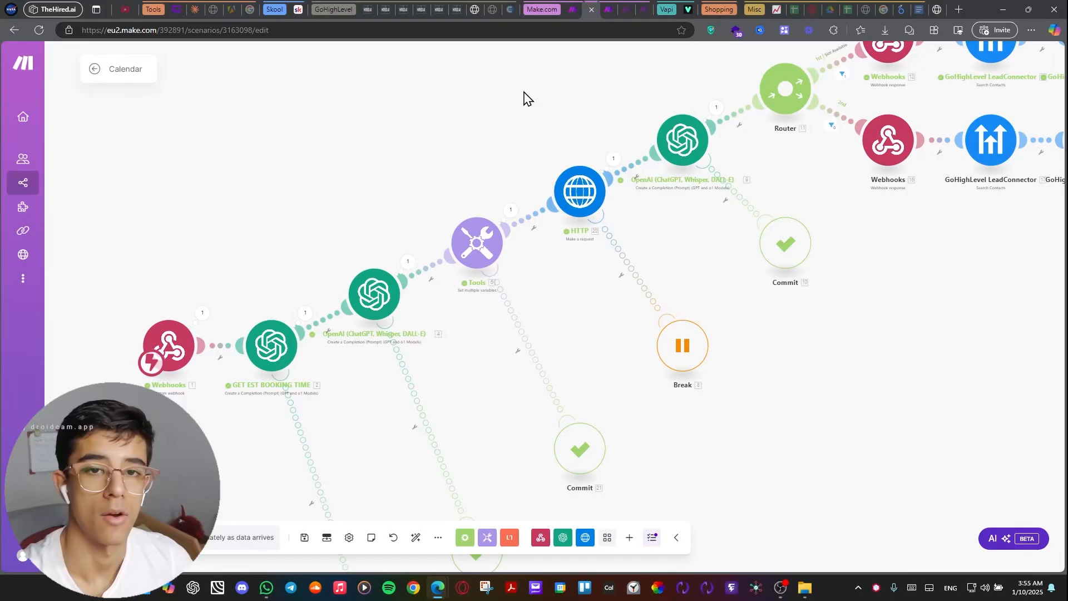
{"action": "scroll", "coordinate": [523, 93], "scroll_direction": "down", "scroll_amount": 1}
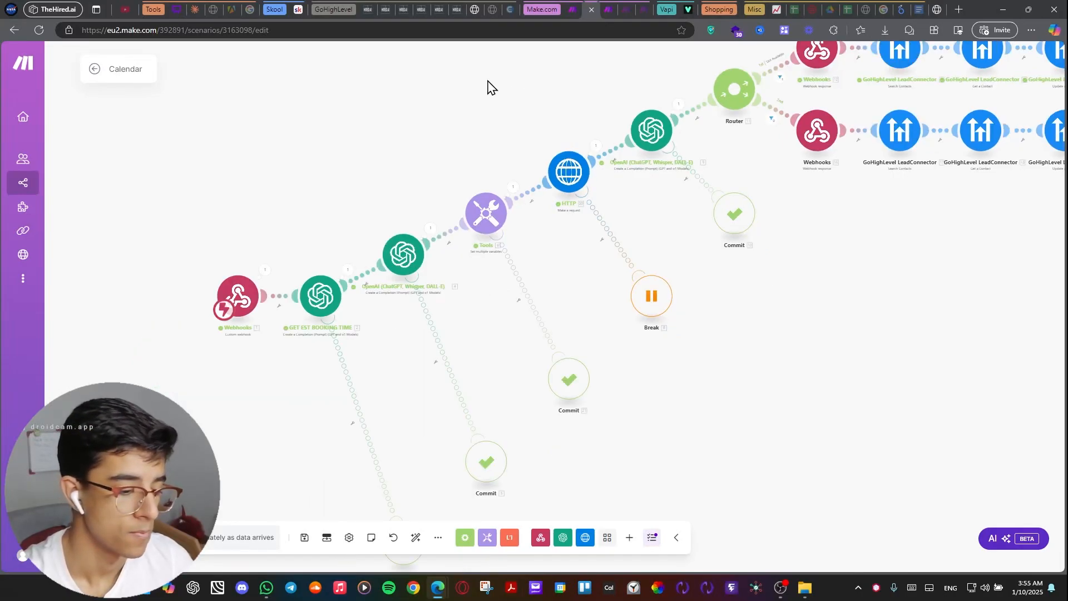
{"action": "left_click_drag", "start_coordinate": [439, 133], "coordinate": [516, 99]}
Inspect the Calendar scenario's webhook settings and the GET EST BOOKING TIME module's OpenAI settings.
{"action": "left_click", "coordinate": [319, 253]}
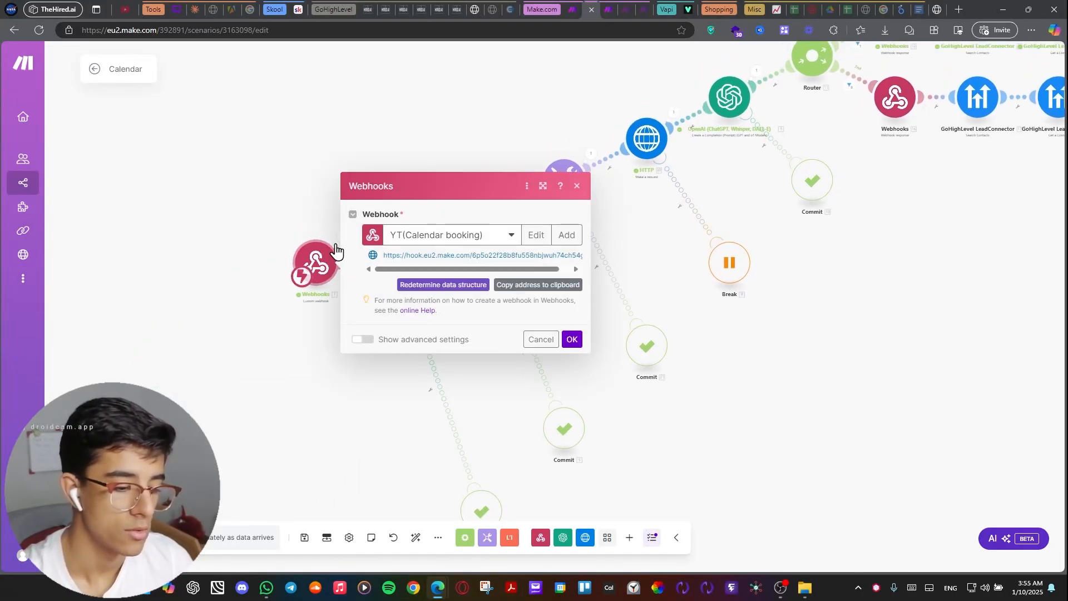
{"action": "left_click", "coordinate": [474, 123]}
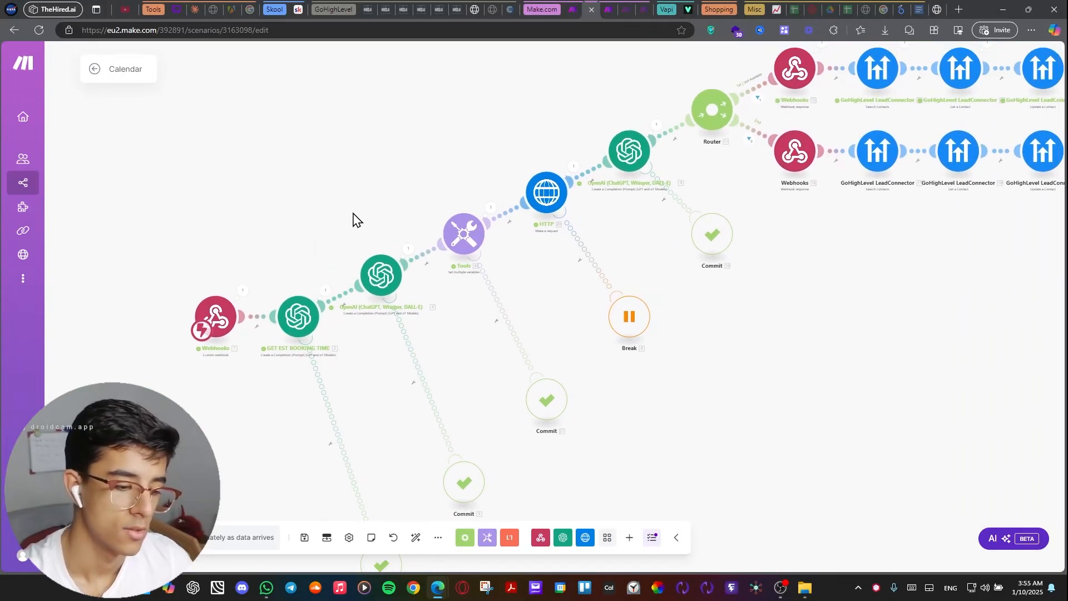
{"action": "scroll", "coordinate": [305, 274], "scroll_direction": "up", "scroll_amount": 3}
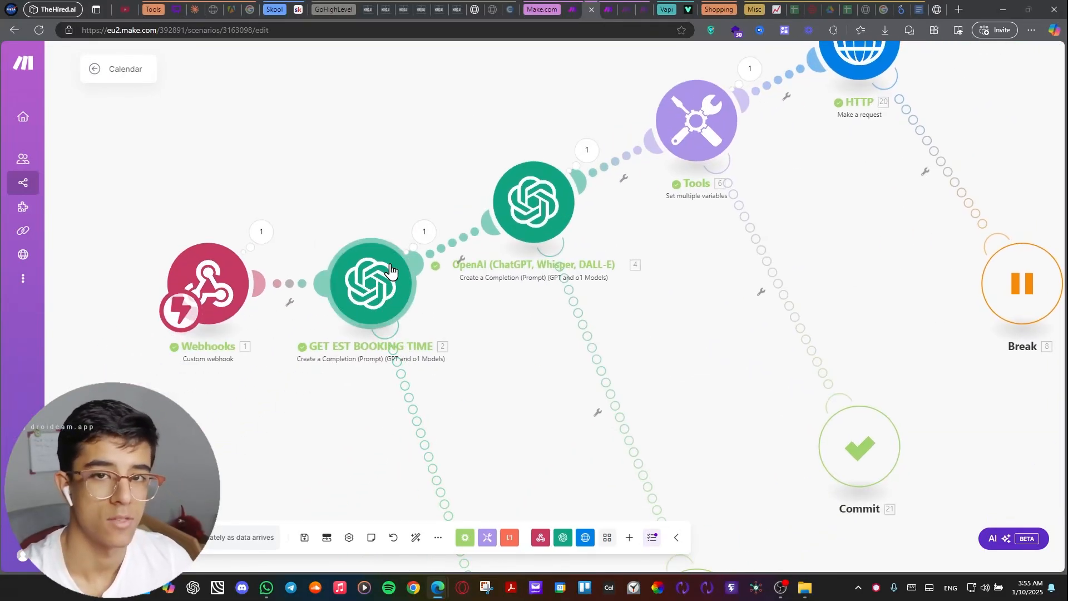
{"action": "left_click_drag", "start_coordinate": [432, 158], "coordinate": [363, 164]}
{"action": "left_click", "coordinate": [315, 300]}
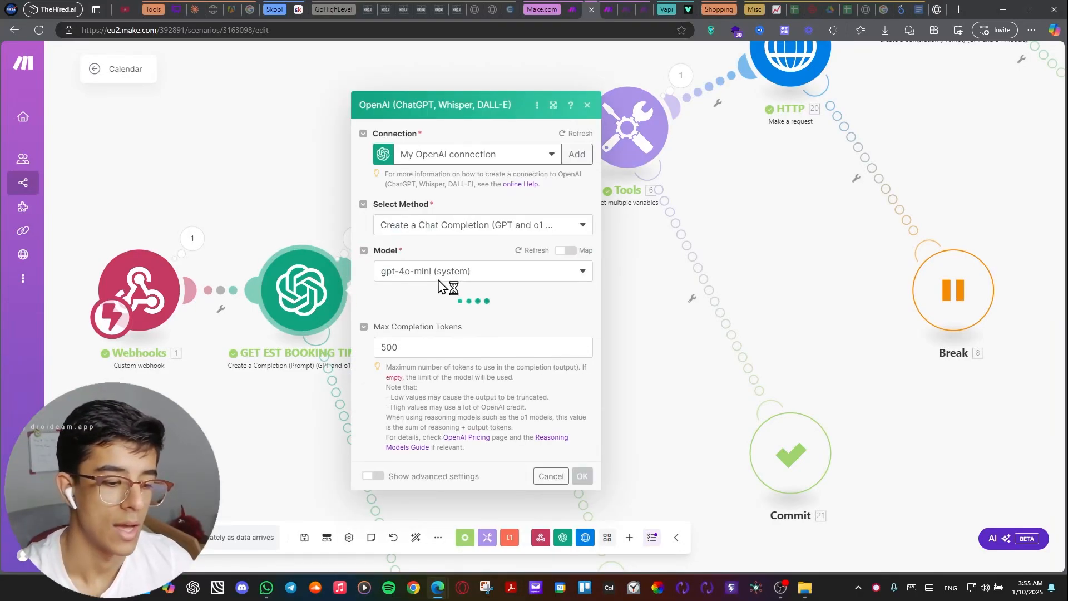
Open the OpenAI module following GET EST BOOKING TIME and examine its system prompt, particularly the required ISO 8601 date format.
{"action": "left_click", "coordinate": [334, 190]}
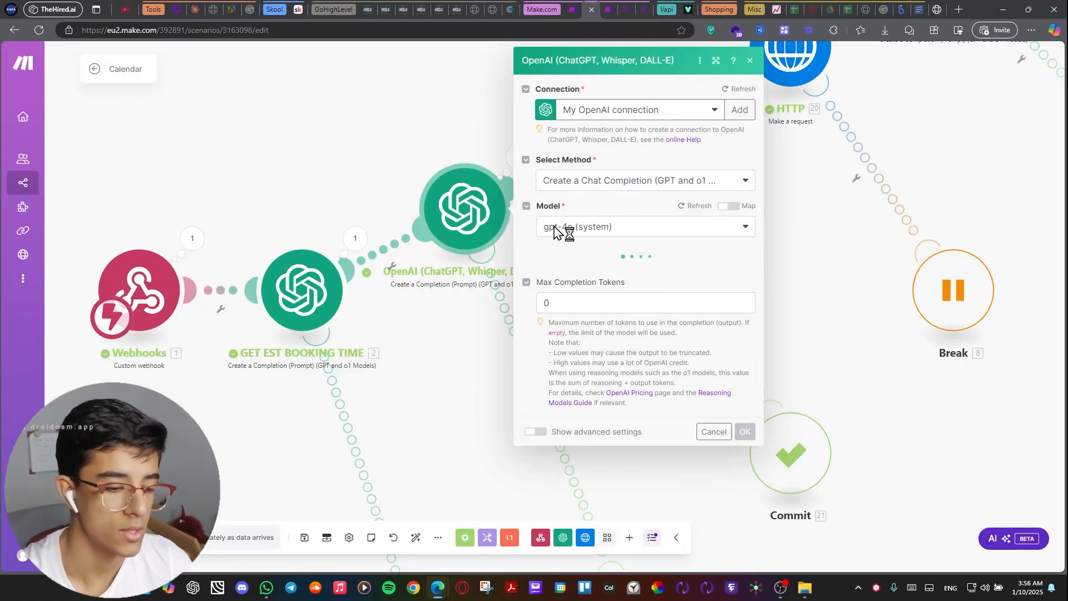
{"action": "scroll", "coordinate": [575, 278], "scroll_direction": "down", "scroll_amount": 6}
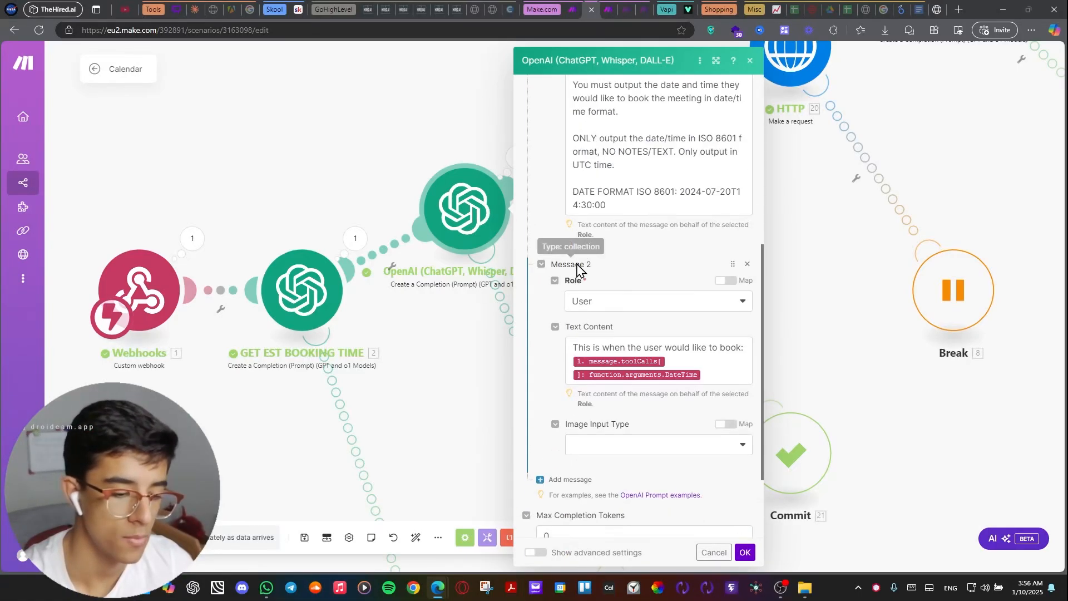
{"action": "scroll", "coordinate": [579, 256], "scroll_direction": "up", "scroll_amount": 3}
{"action": "left_click_drag", "start_coordinate": [579, 200], "coordinate": [702, 356]}
{"action": "left_click", "coordinate": [558, 325]}
{"action": "scroll", "coordinate": [602, 321], "scroll_direction": "down", "scroll_amount": 1}
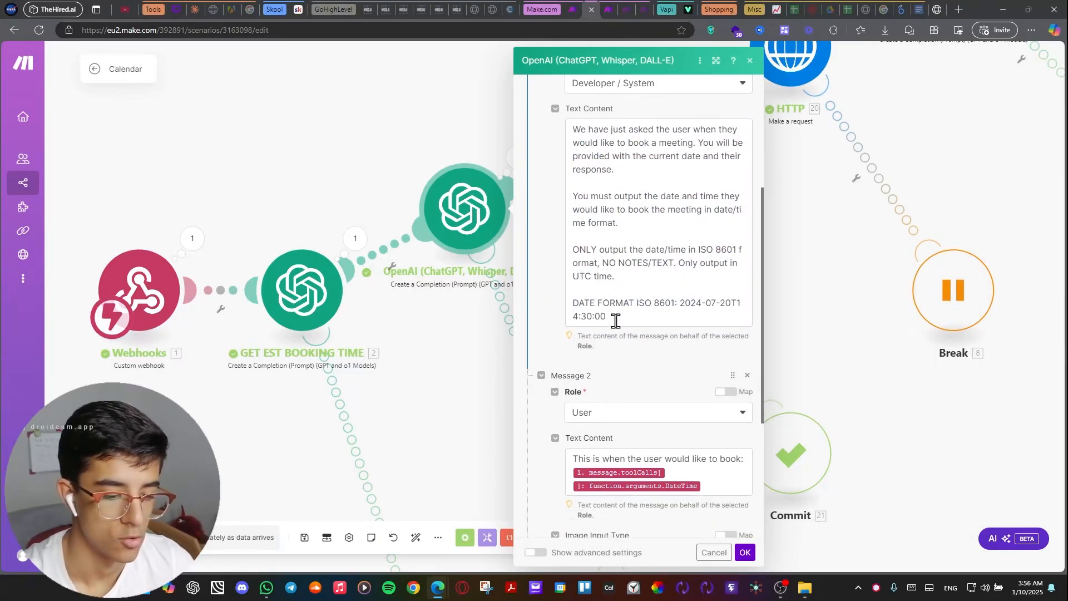
{"action": "left_click_drag", "start_coordinate": [602, 304], "coordinate": [682, 303]}
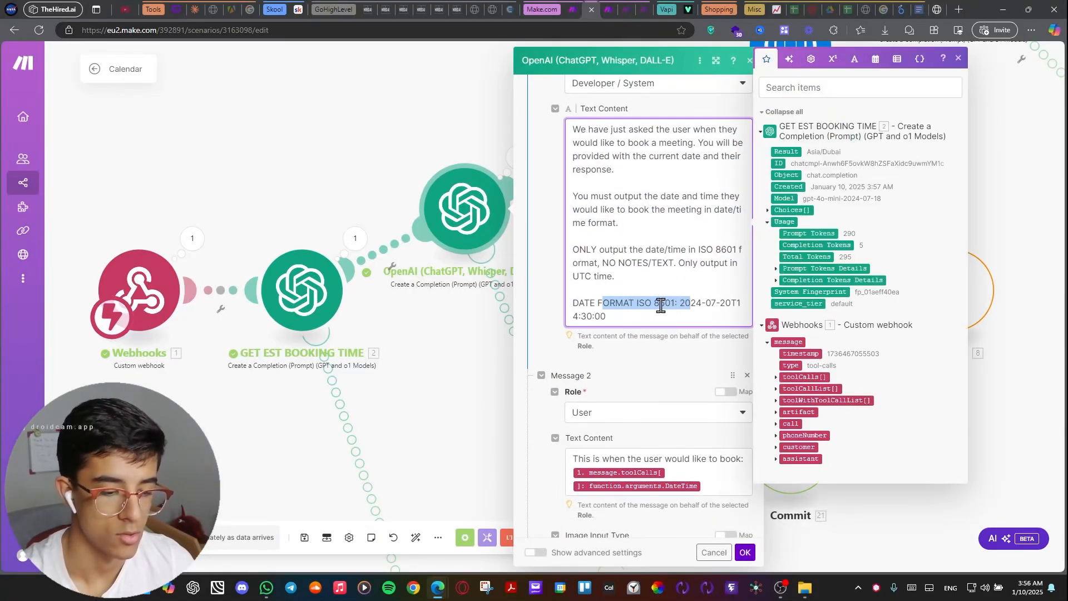
{"action": "left_click", "coordinate": [565, 296]}
Examine the user message in that OpenAI module, including its mapped DateTime tool-call argument, and close the settings.
{"action": "scroll", "coordinate": [566, 293], "scroll_direction": "down", "scroll_amount": 3}
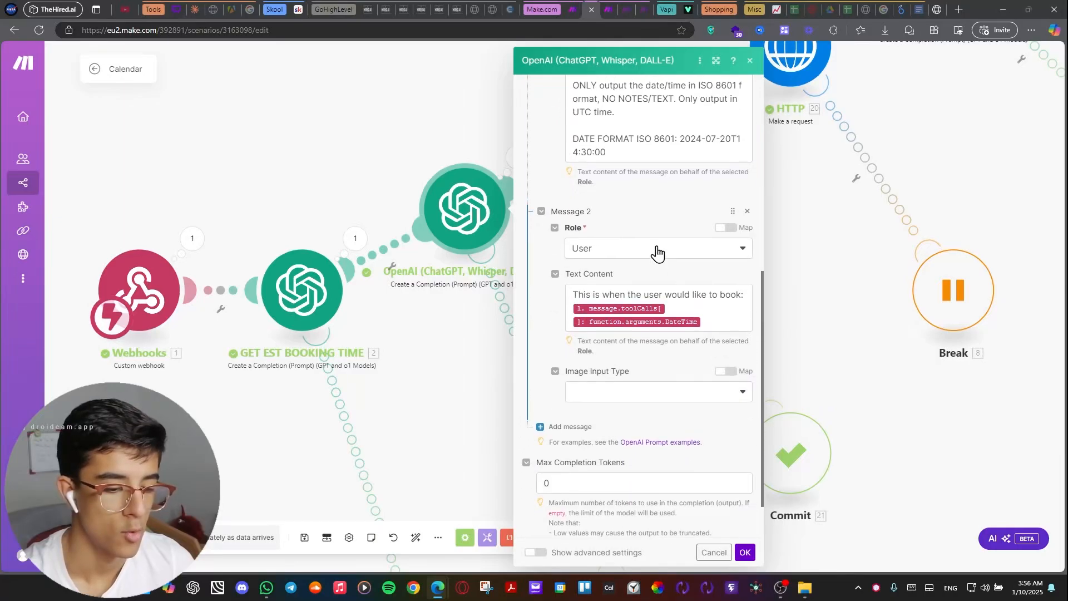
{"action": "scroll", "coordinate": [659, 276], "scroll_direction": "up", "scroll_amount": 1}
{"action": "scroll", "coordinate": [663, 302], "scroll_direction": "down", "scroll_amount": 1}
{"action": "left_click", "coordinate": [601, 318]}
{"action": "left_click", "coordinate": [601, 318]}
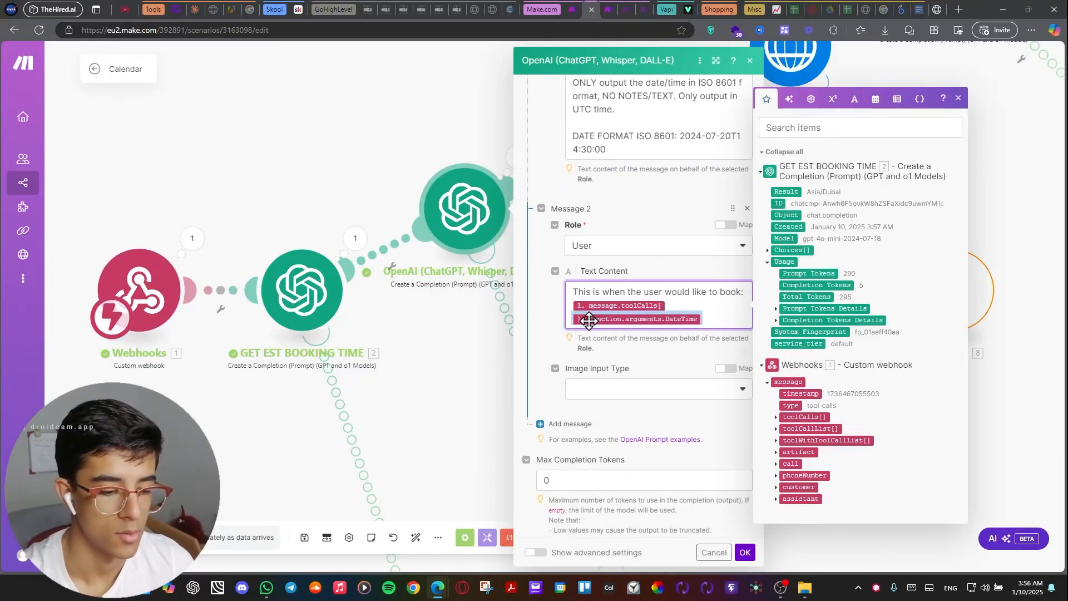
{"action": "left_click", "coordinate": [623, 364]}
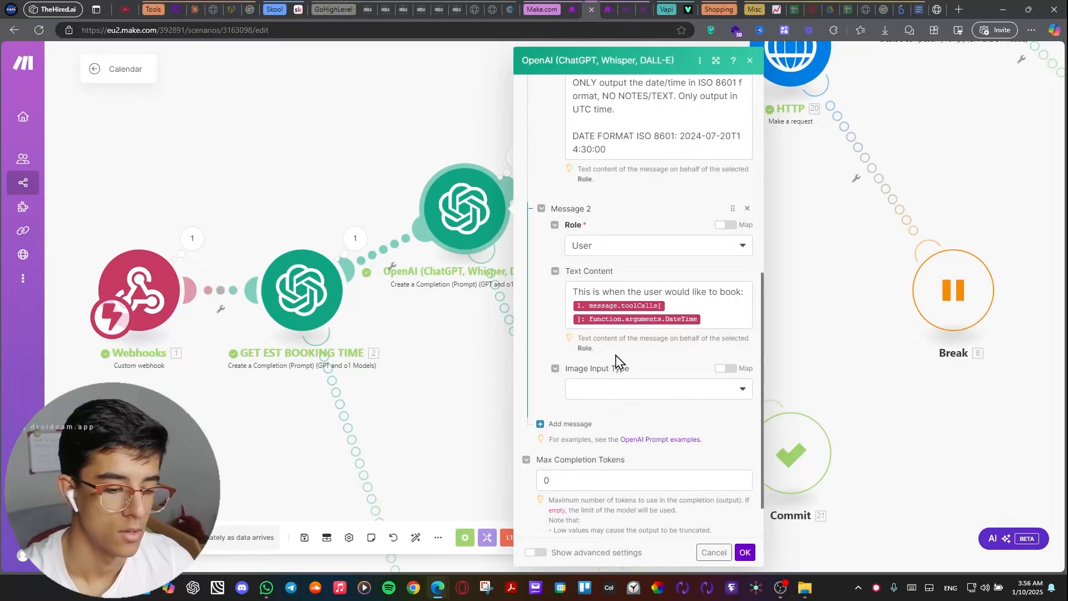
{"action": "left_click", "coordinate": [783, 299]}
Inspect the startTime and endTime variable formulas in the Calendar scenario's Tools module, and close its settings.
{"action": "left_click_drag", "start_coordinate": [813, 267], "coordinate": [649, 345]}
{"action": "left_click", "coordinate": [523, 238]}
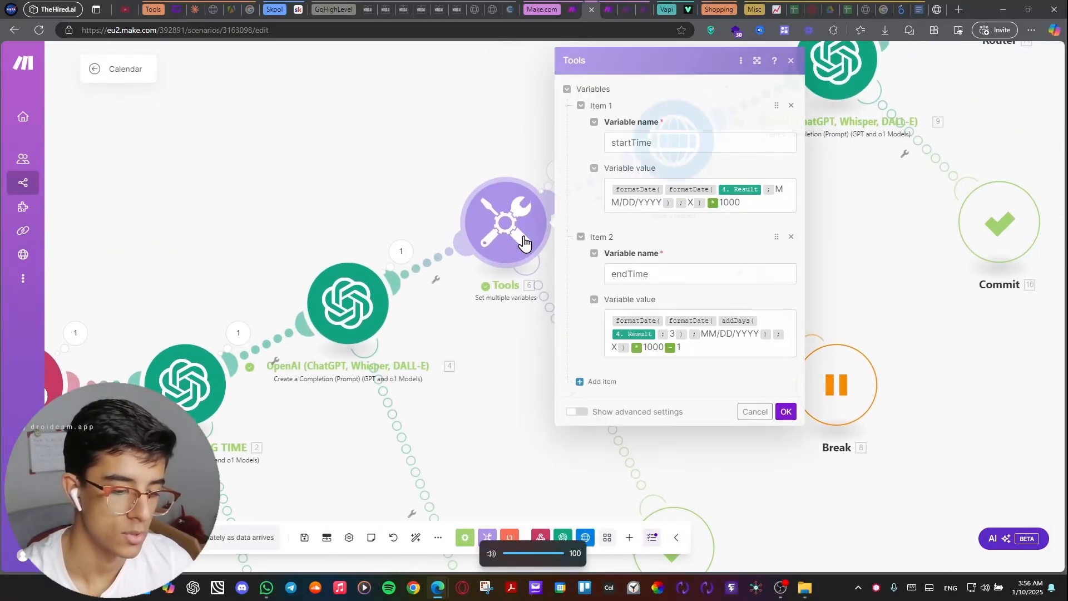
{"action": "left_click_drag", "start_coordinate": [743, 203], "coordinate": [611, 188]}
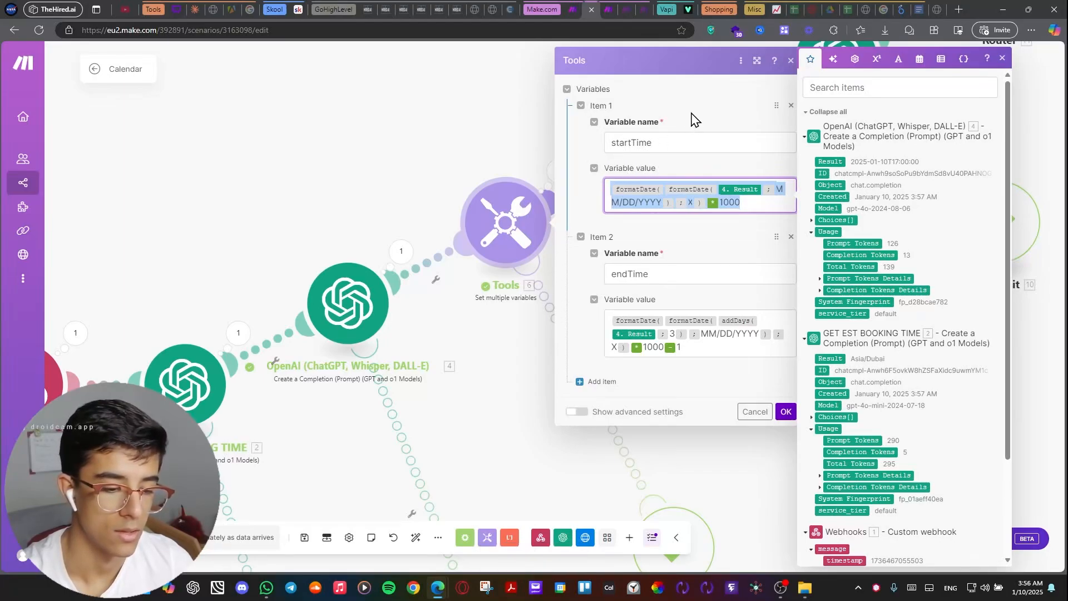
{"action": "double_click", "coordinate": [635, 144]}
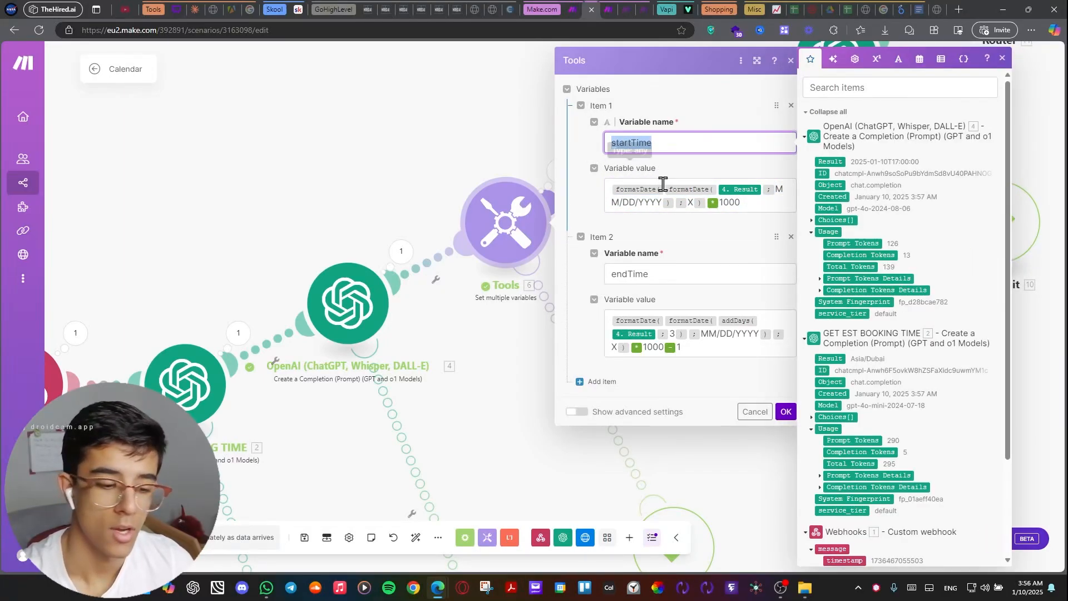
{"action": "left_click", "coordinate": [489, 150]}
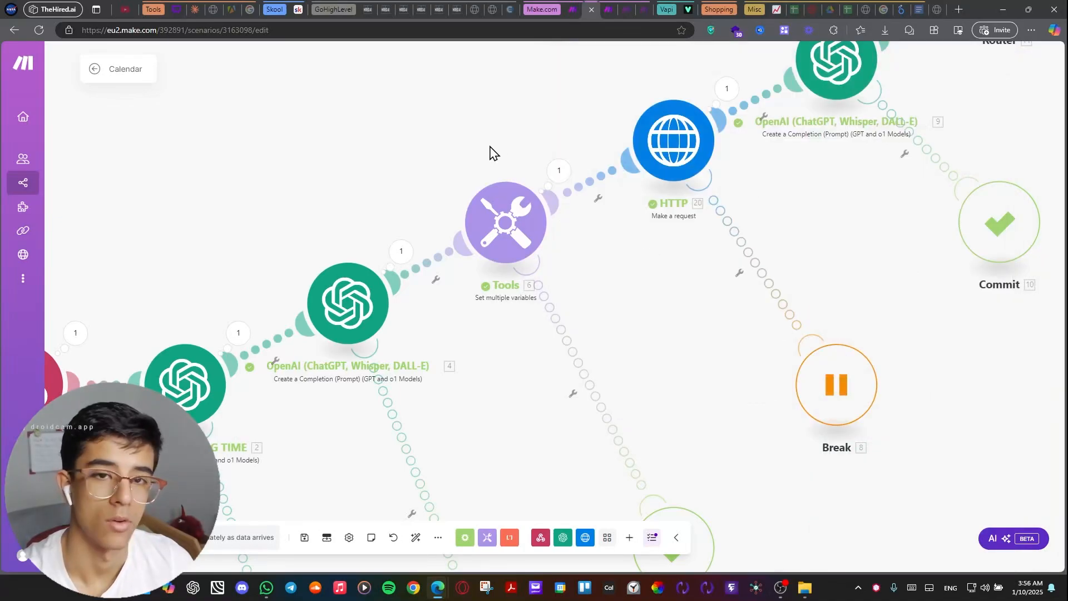
Review the HTTP module's free-slots request URL, GET method and Version and Authorization headers, and close its settings.
{"action": "left_click_drag", "start_coordinate": [489, 150], "coordinate": [336, 224]}
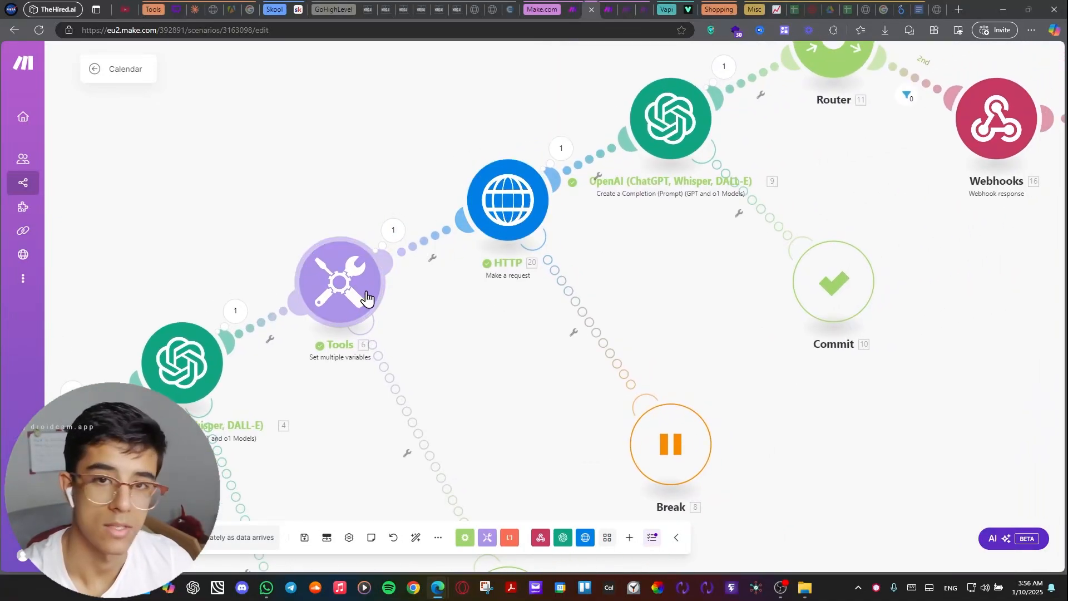
{"action": "left_click", "coordinate": [503, 195]}
{"action": "scroll", "coordinate": [619, 173], "scroll_direction": "down", "scroll_amount": 2}
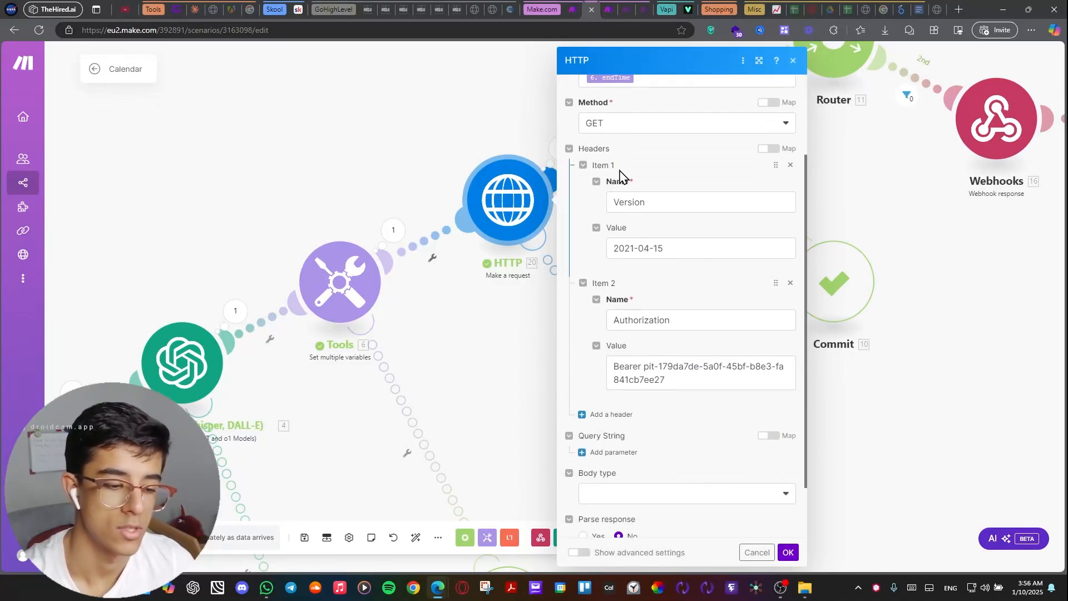
{"action": "scroll", "coordinate": [621, 173], "scroll_direction": "up", "scroll_amount": 2}
{"action": "scroll", "coordinate": [620, 168], "scroll_direction": "down", "scroll_amount": 1}
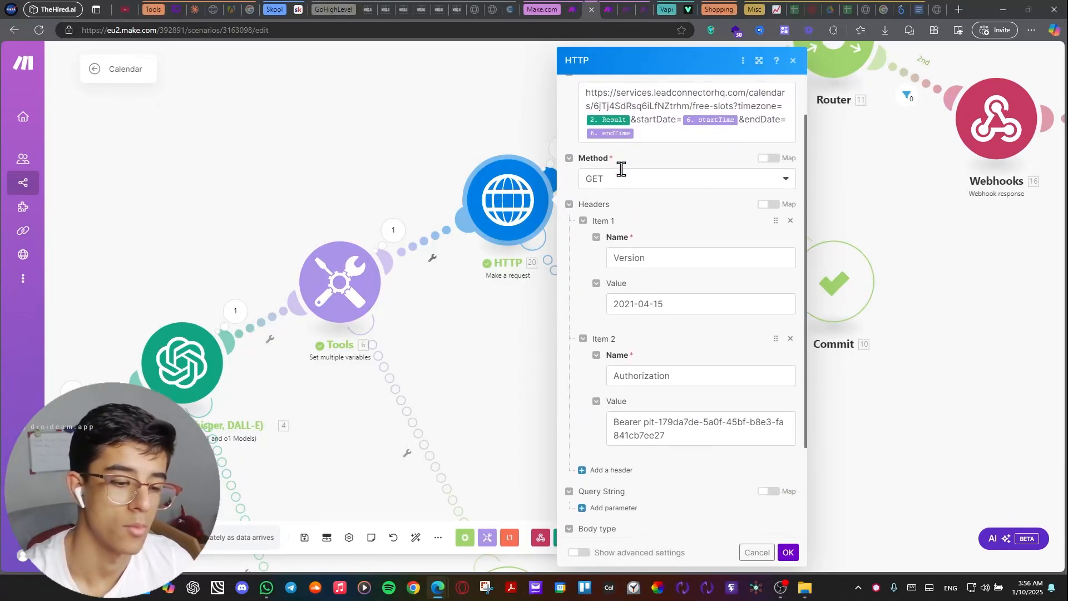
{"action": "scroll", "coordinate": [622, 169], "scroll_direction": "up", "scroll_amount": 1}
{"action": "scroll", "coordinate": [623, 164], "scroll_direction": "down", "scroll_amount": 3}
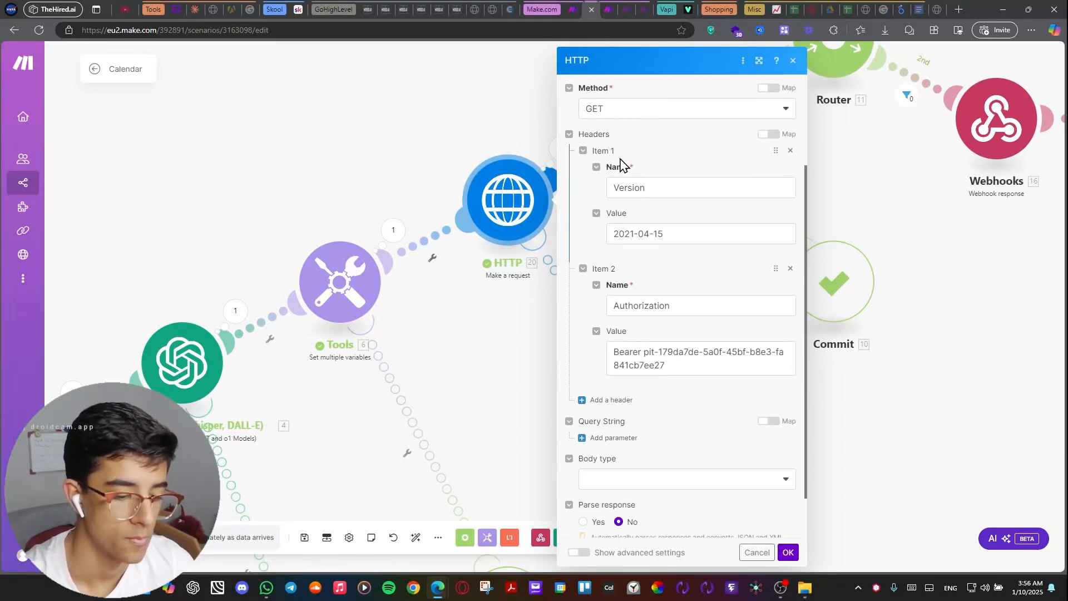
{"action": "scroll", "coordinate": [642, 205], "scroll_direction": "up", "scroll_amount": 3}
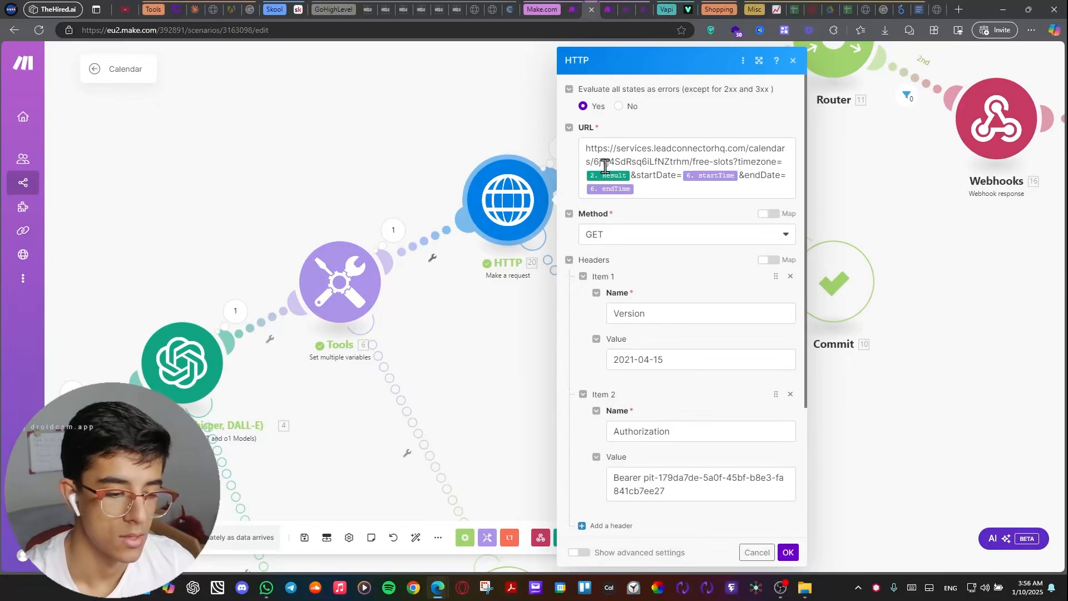
{"action": "left_click", "coordinate": [846, 153]}
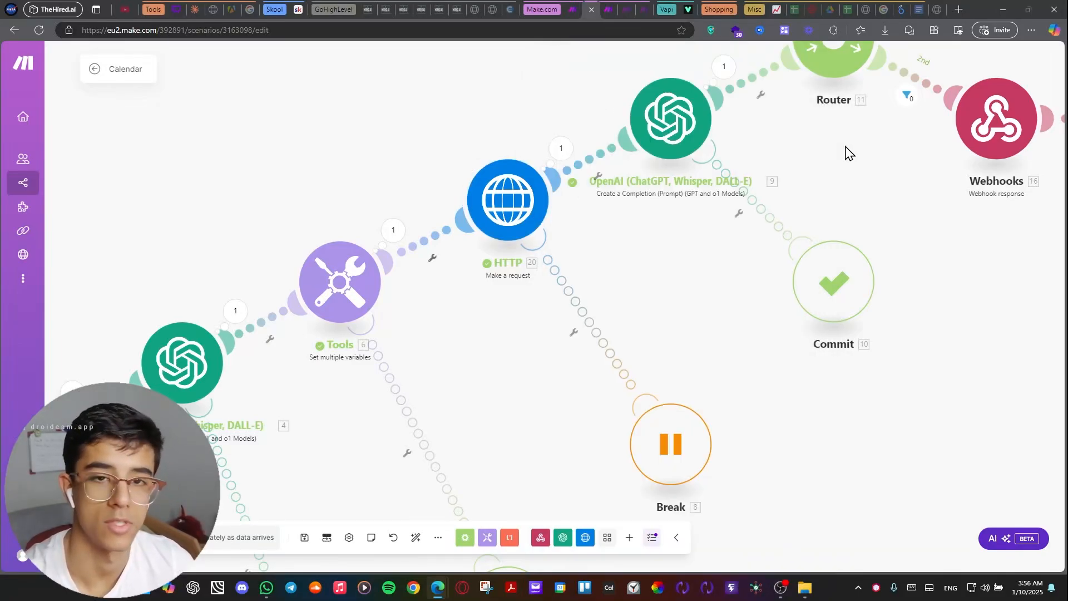
Open the OpenAI module before the router and review its system and user messages for checking slot availability.
{"action": "left_click_drag", "start_coordinate": [846, 153], "coordinate": [518, 295]}
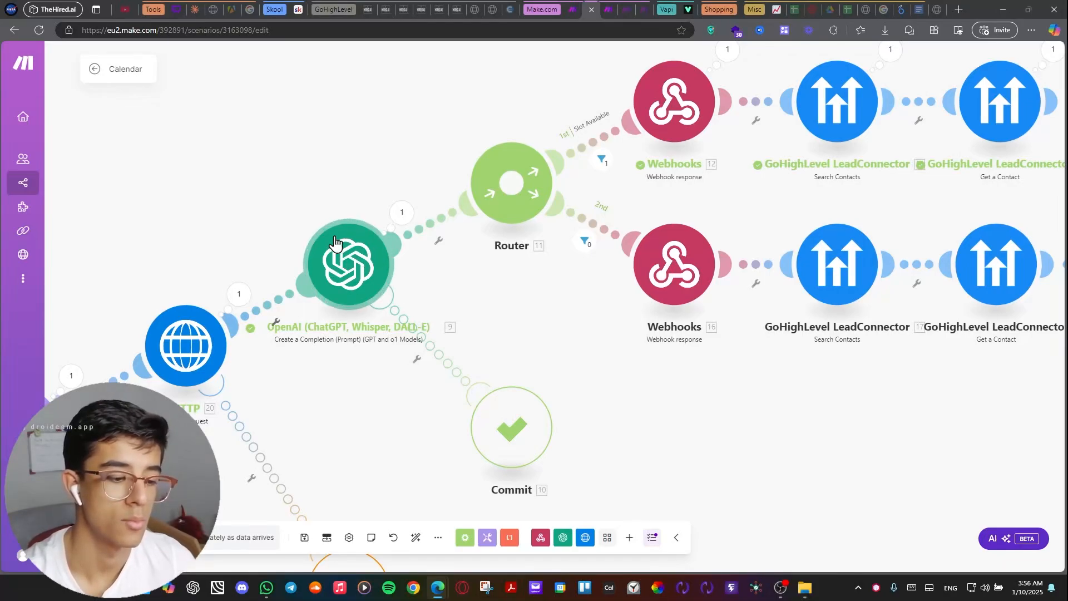
{"action": "left_click", "coordinate": [366, 284]}
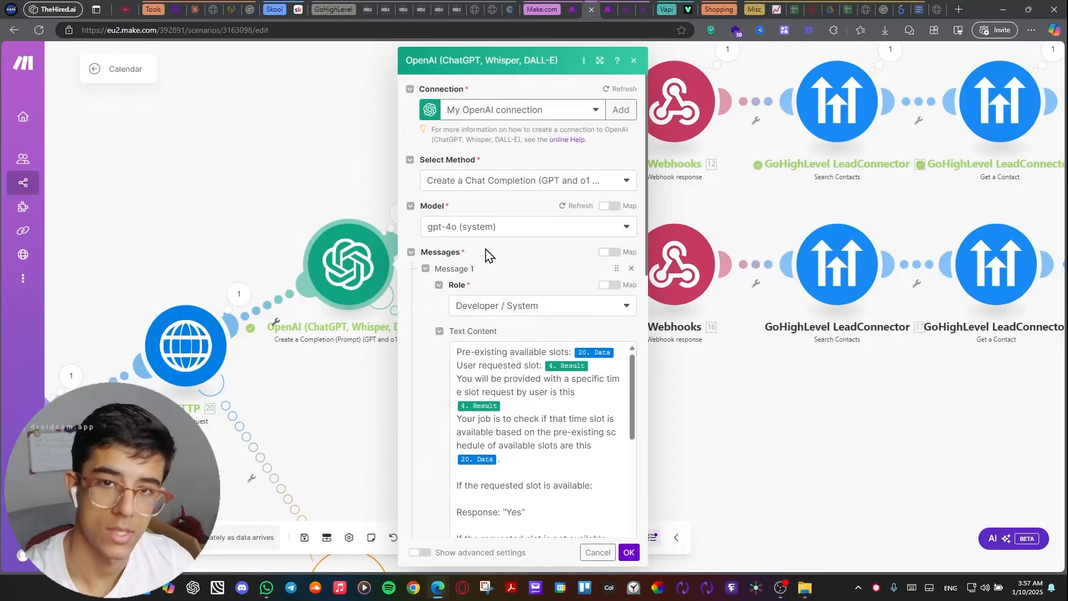
{"action": "scroll", "coordinate": [472, 289], "scroll_direction": "down", "scroll_amount": 6}
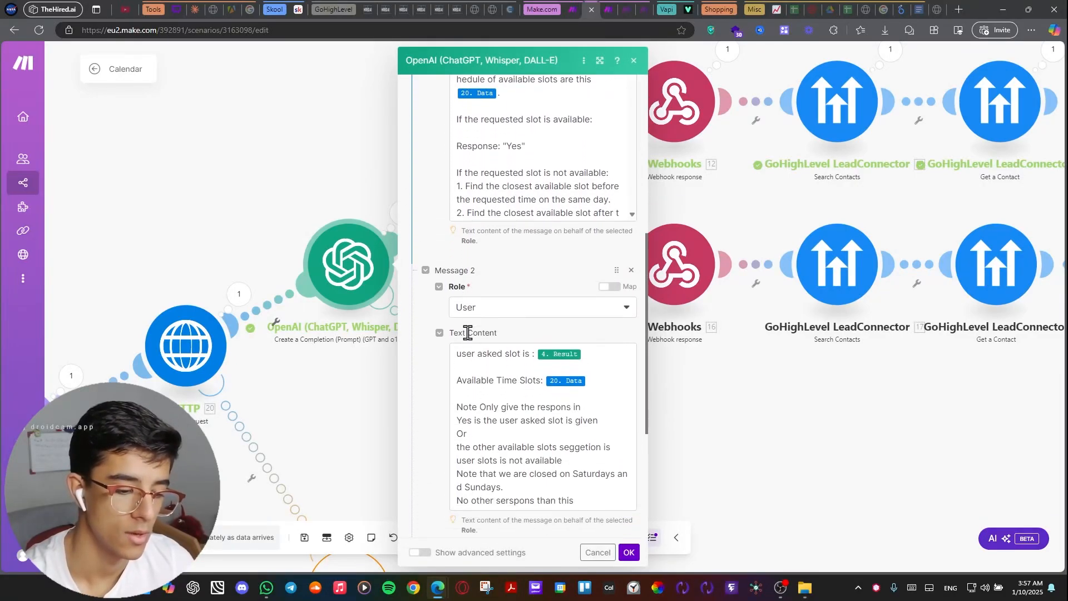
{"action": "scroll", "coordinate": [467, 332], "scroll_direction": "down", "scroll_amount": 5}
{"action": "left_click", "coordinate": [719, 399]}
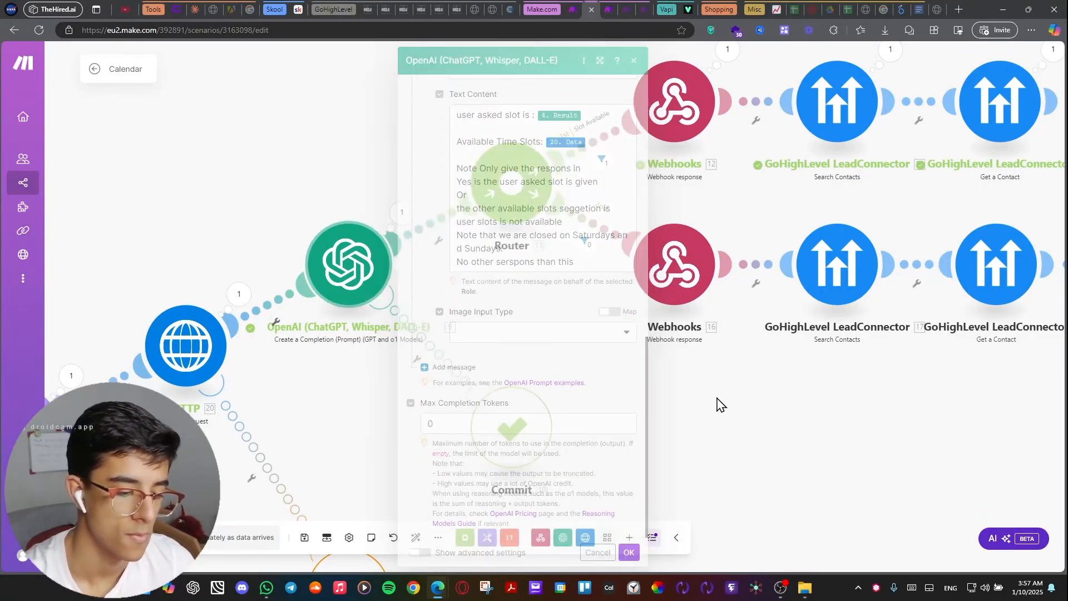
Trace the router's two branches from the webhook responses through the GoHighLevel search, get and update contact modules.
{"action": "mouse_move", "coordinate": [506, 405]}
{"action": "left_mouse_down"}
{"action": "mouse_move", "coordinate": [572, 477]}
{"action": "mouse_move", "coordinate": [735, 394]}
{"action": "mouse_move", "coordinate": [743, 297]}
{"action": "mouse_move", "coordinate": [589, 405]}
{"action": "mouse_move", "coordinate": [512, 417]}
{"action": "left_mouse_up"}
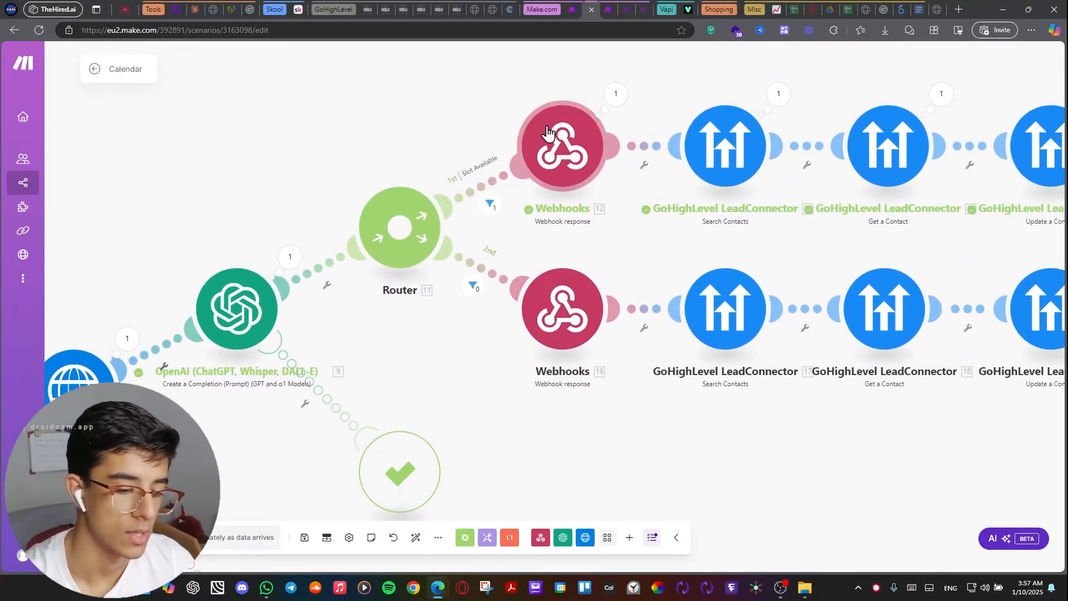
{"action": "left_click_drag", "start_coordinate": [436, 73], "coordinate": [375, 150]}
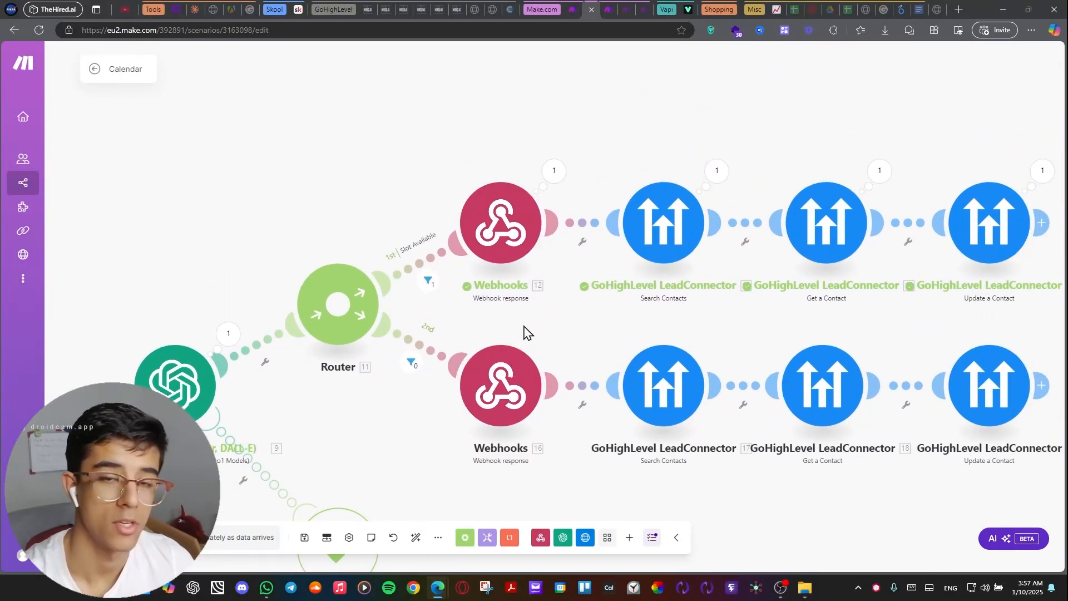
{"action": "left_click_drag", "start_coordinate": [382, 225], "coordinate": [416, 184]}
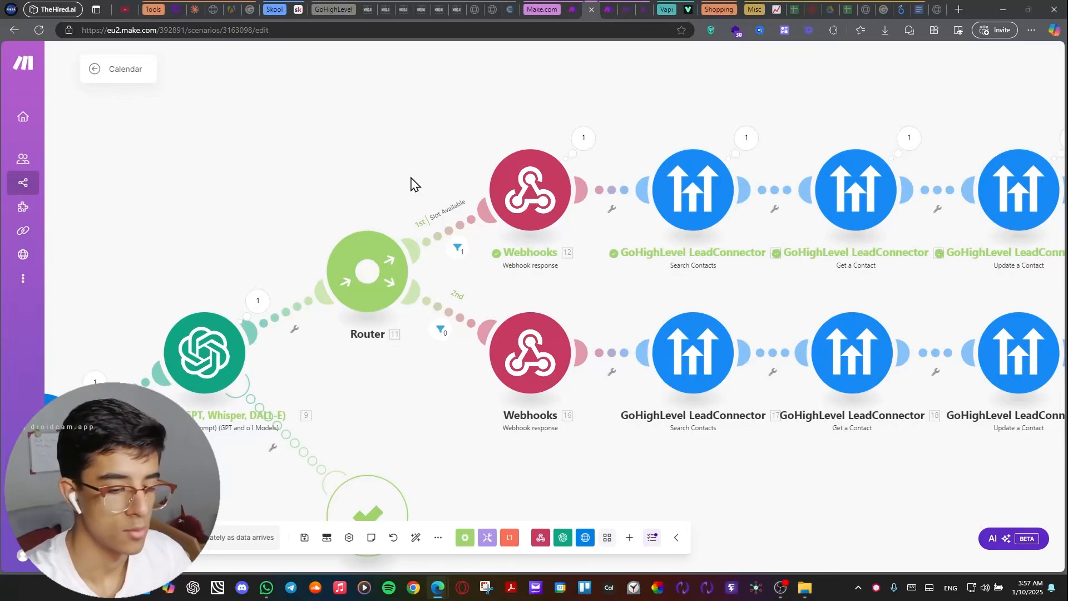
{"action": "left_click_drag", "start_coordinate": [696, 113], "coordinate": [440, 142]}
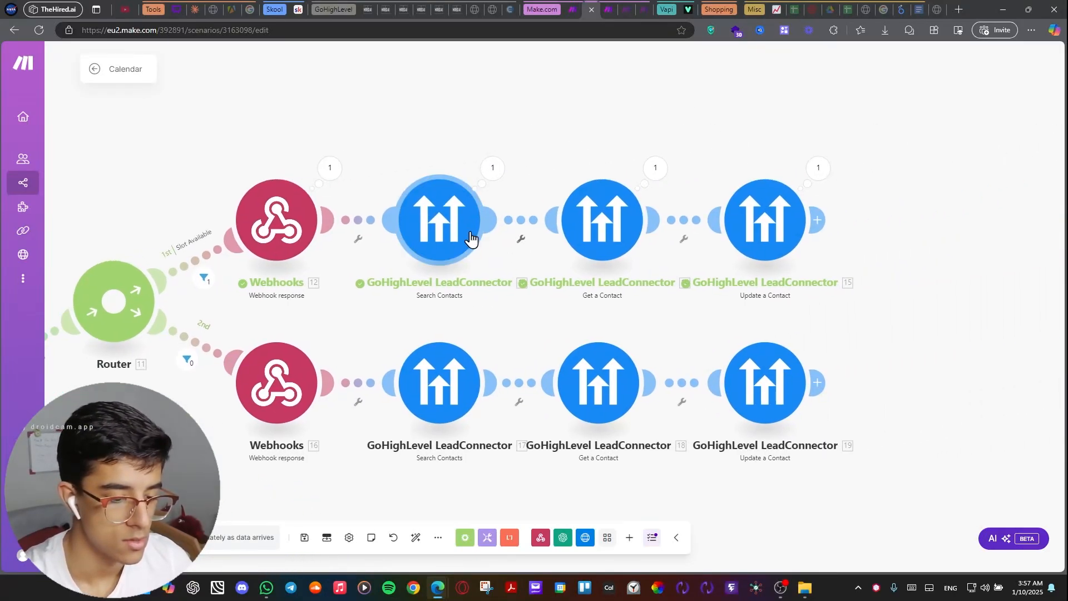
{"action": "left_click_drag", "start_coordinate": [525, 187], "coordinate": [452, 187]}
{"action": "left_click_drag", "start_coordinate": [631, 206], "coordinate": [558, 209]}
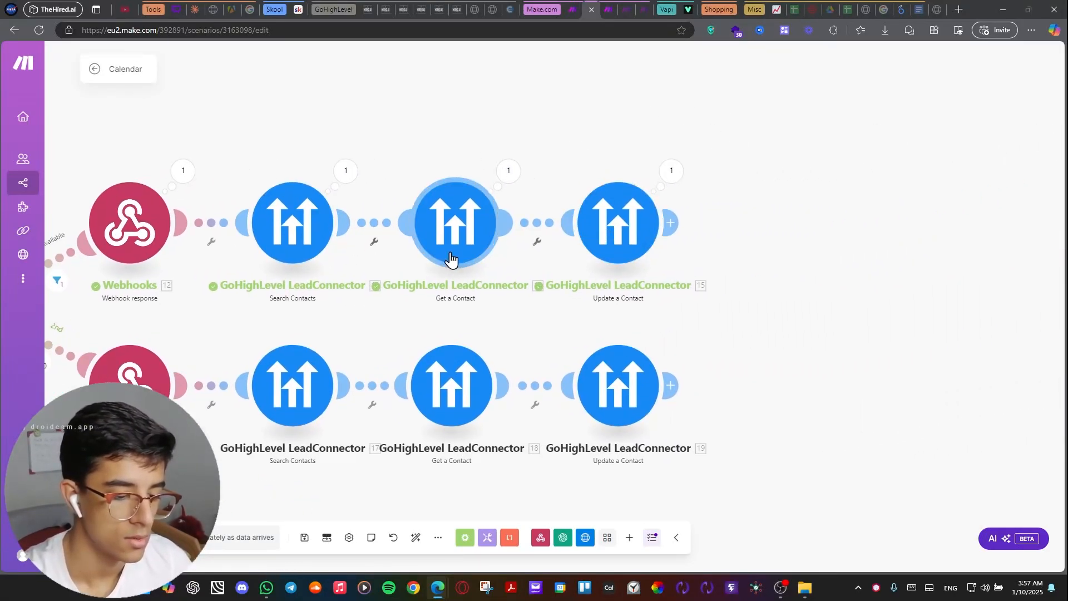
Inspect the Timezone mapping in the Slot Available branch's Update a Contact module, and close its settings.
{"action": "left_click", "coordinate": [635, 241]}
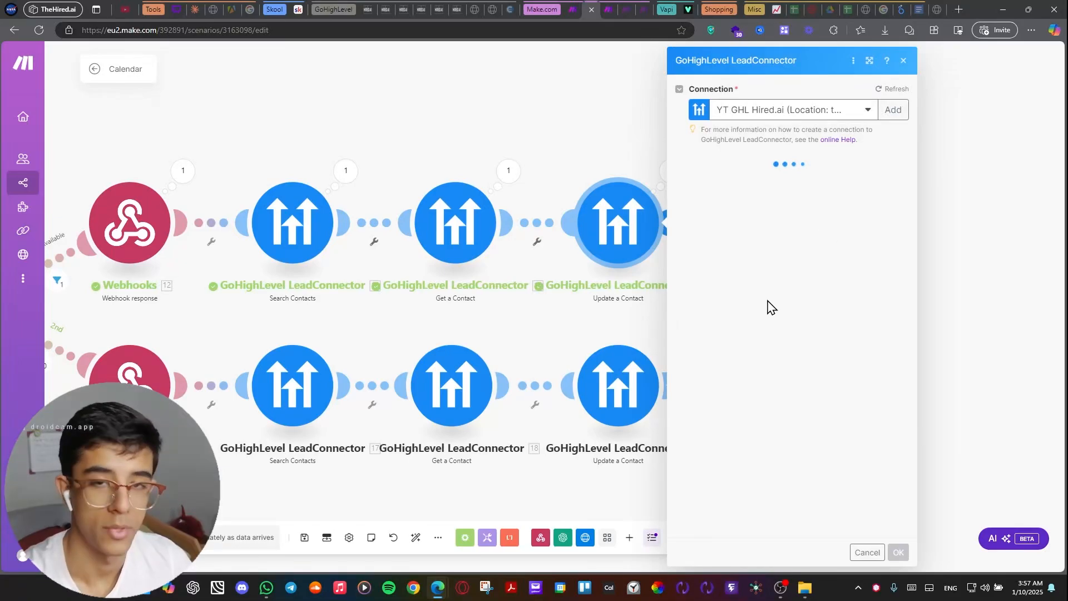
{"action": "scroll", "coordinate": [723, 261], "scroll_direction": "down", "scroll_amount": 15}
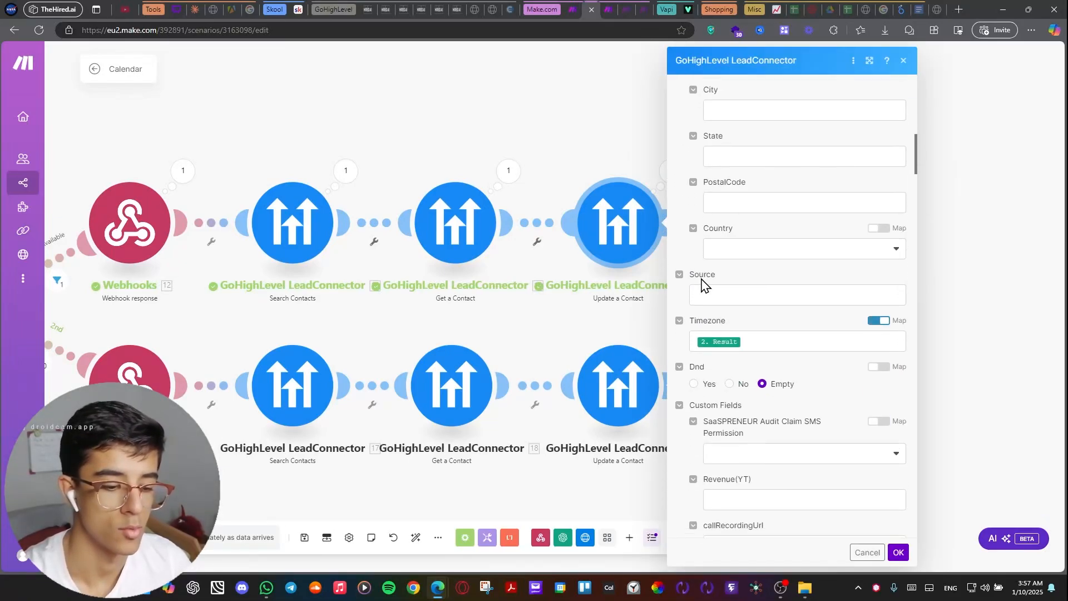
{"action": "left_click", "coordinate": [720, 202]}
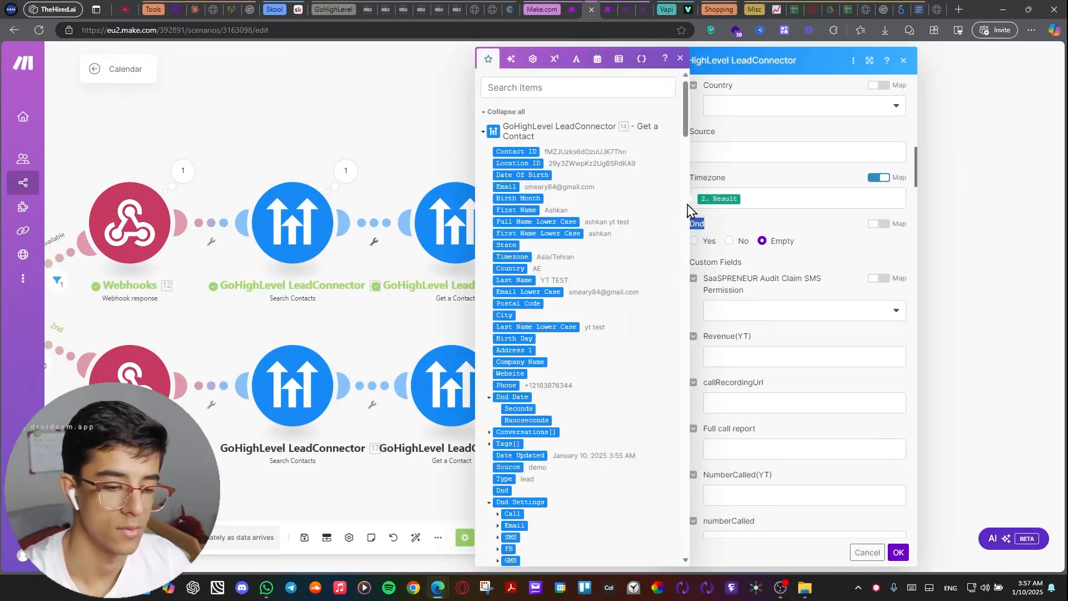
{"action": "left_click", "coordinate": [345, 157]}
Survey the entire Calendar scenario and look again at the router's Slot Available and second branches.
{"action": "scroll", "coordinate": [564, 135], "scroll_direction": "down", "scroll_amount": 3}
{"action": "left_click_drag", "start_coordinate": [361, 130], "coordinate": [739, 107]}
{"action": "scroll", "coordinate": [605, 144], "scroll_direction": "down", "scroll_amount": 3}
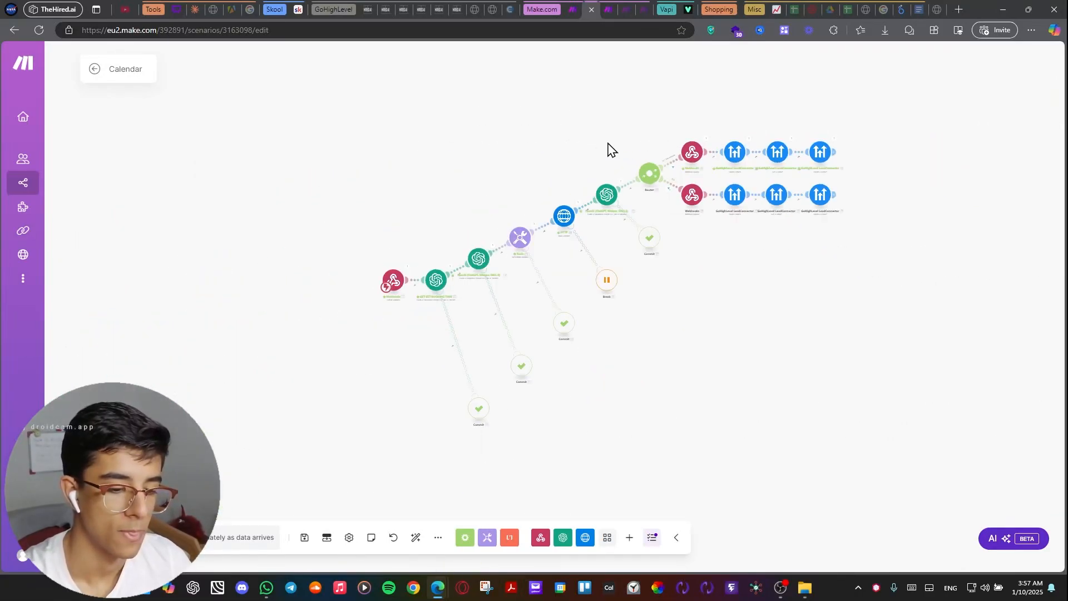
{"action": "left_click_drag", "start_coordinate": [526, 119], "coordinate": [492, 125]}
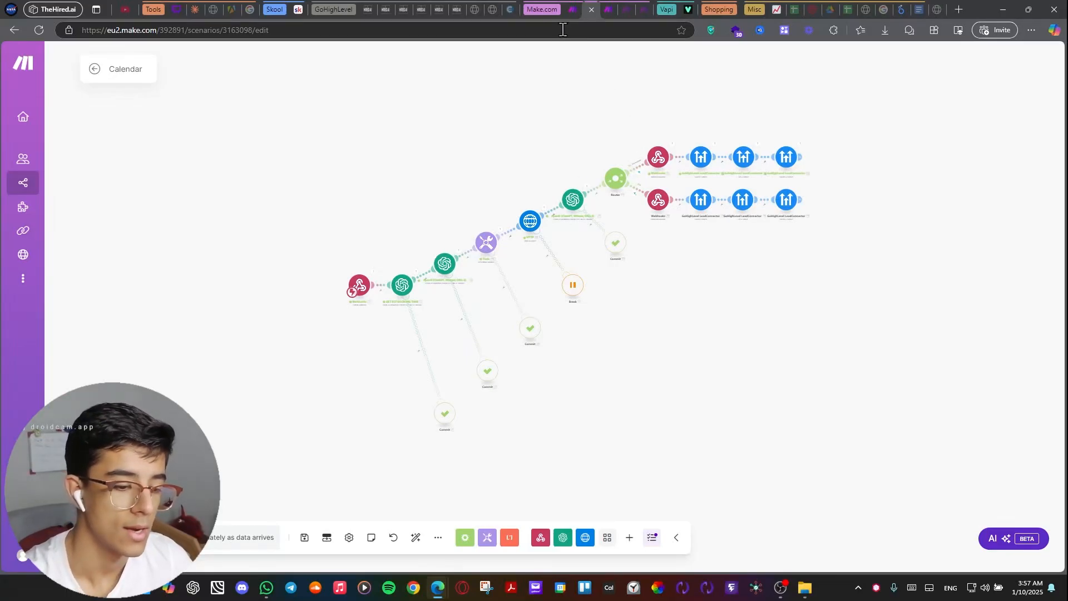
{"action": "scroll", "coordinate": [648, 131], "scroll_direction": "up", "scroll_amount": 5}
{"action": "left_click_drag", "start_coordinate": [515, 183], "coordinate": [446, 143]}
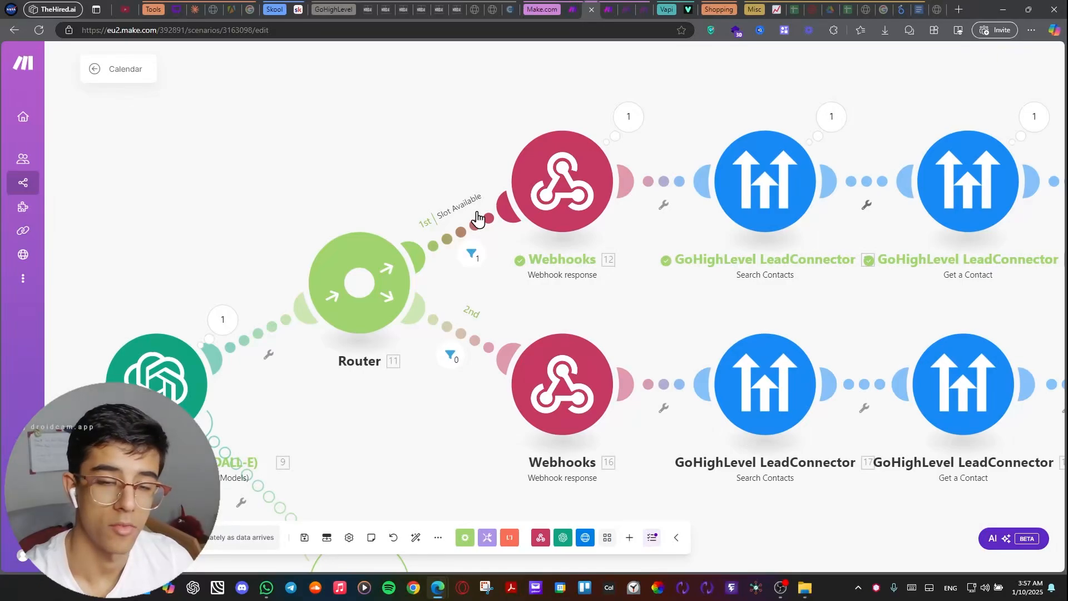
{"action": "scroll", "coordinate": [477, 218], "scroll_direction": "down", "scroll_amount": 3}
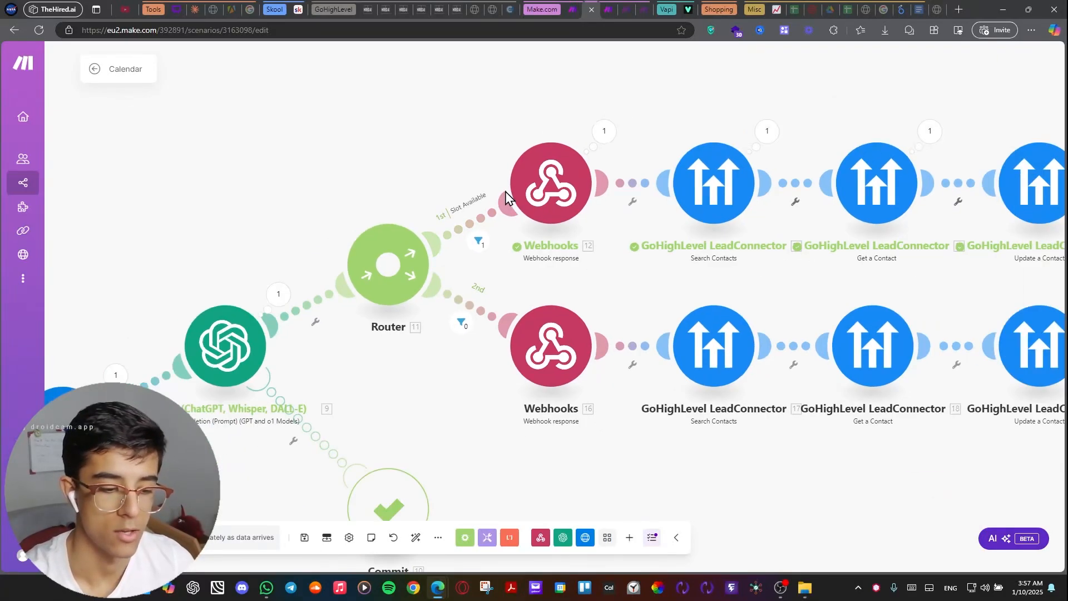
Switch to the Ai Caller Transcript scenario and survey its flow from the webhook to the router branches.
{"action": "left_click", "coordinate": [567, 10]}
{"action": "scroll", "coordinate": [445, 145], "scroll_direction": "up", "scroll_amount": 5}
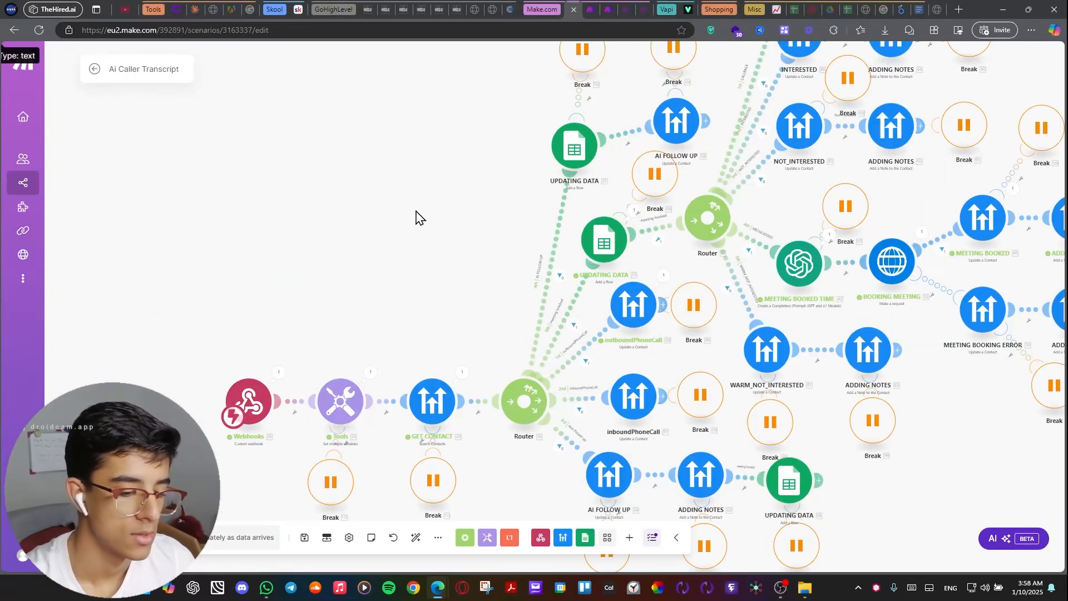
{"action": "scroll", "coordinate": [420, 216], "scroll_direction": "down", "scroll_amount": 2}
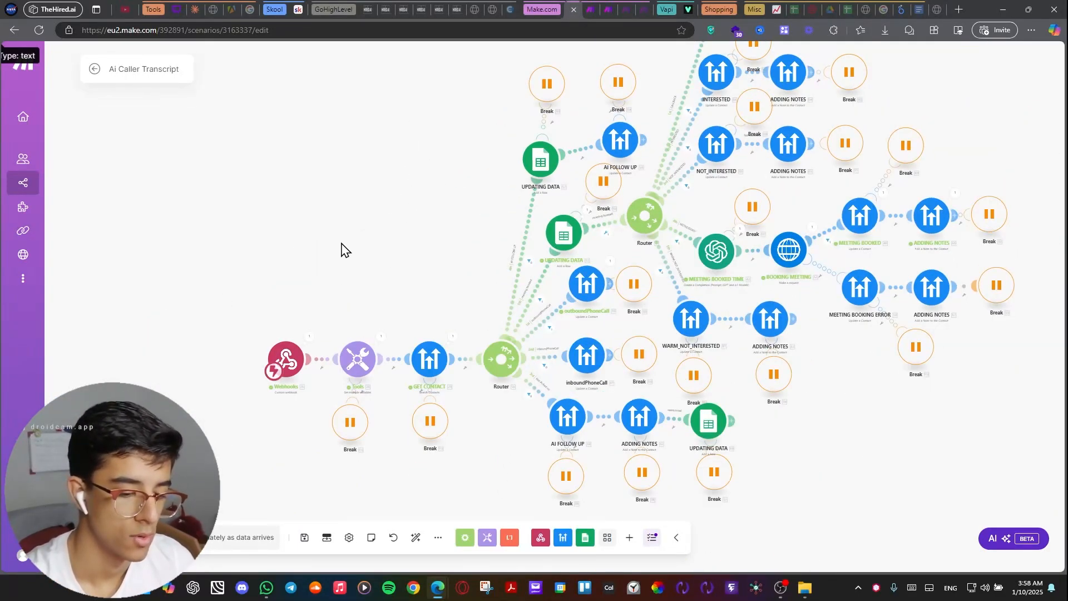
Review the variables defined in the Tools module after the webhook, including Summary, Duration and Stt, and close its settings.
{"action": "left_click_drag", "start_coordinate": [341, 249], "coordinate": [392, 129]}
{"action": "scroll", "coordinate": [311, 226], "scroll_direction": "up", "scroll_amount": 2}
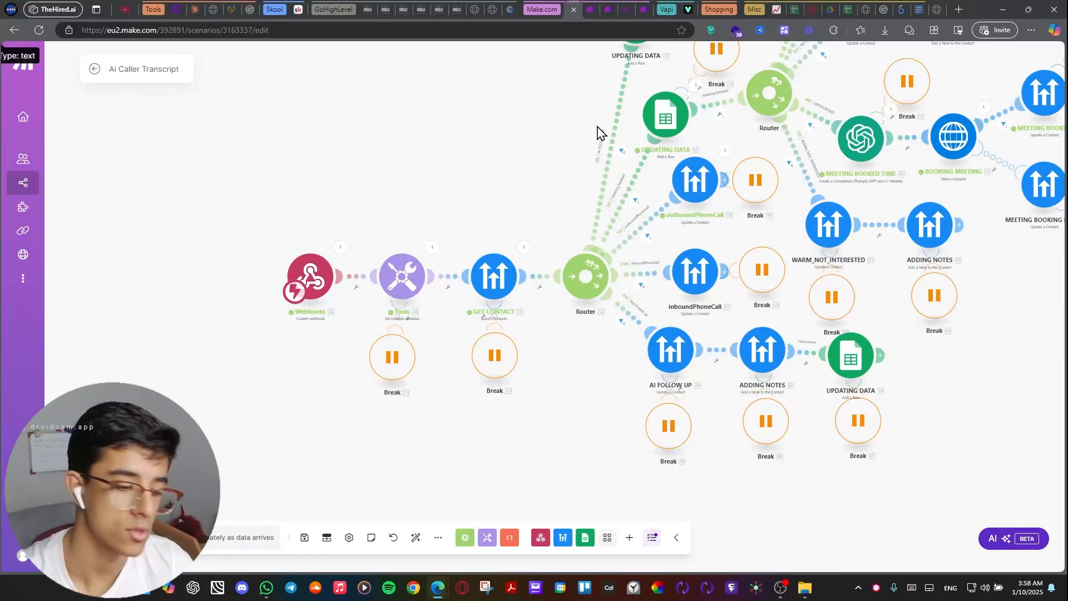
{"action": "left_click_drag", "start_coordinate": [328, 273], "coordinate": [374, 223]}
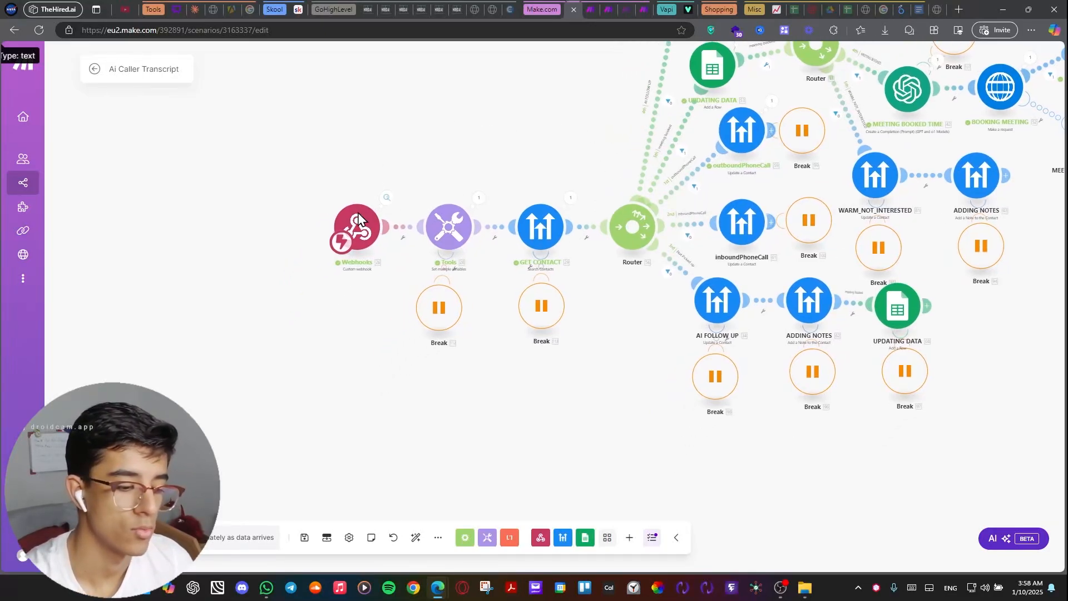
{"action": "scroll", "coordinate": [450, 169], "scroll_direction": "up", "scroll_amount": 2}
{"action": "left_click_drag", "start_coordinate": [443, 161], "coordinate": [480, 184]}
{"action": "left_click", "coordinate": [482, 250]}
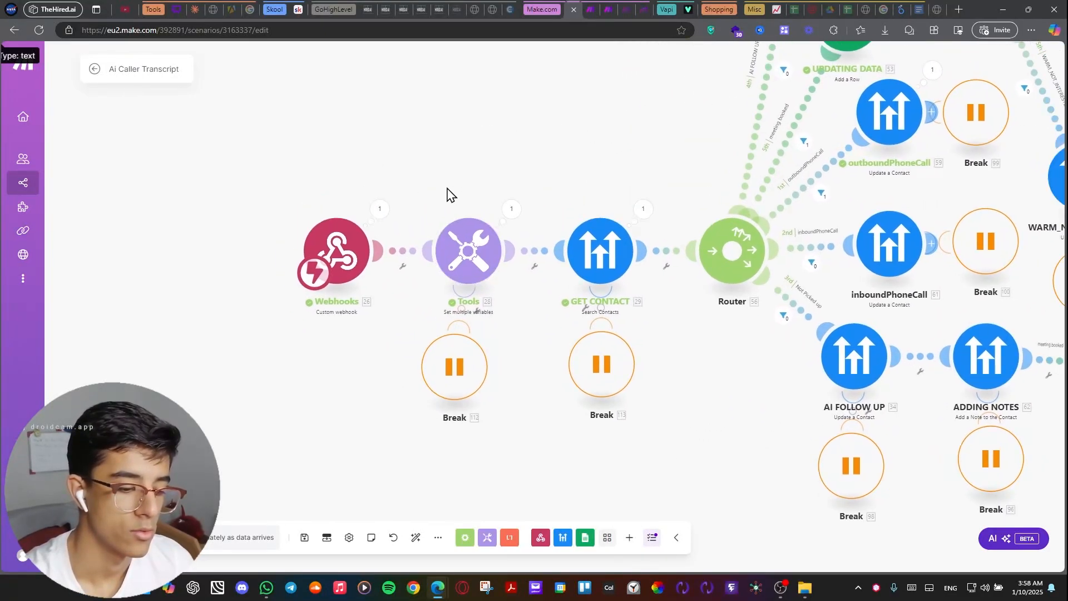
{"action": "scroll", "coordinate": [523, 229], "scroll_direction": "down", "scroll_amount": 10}
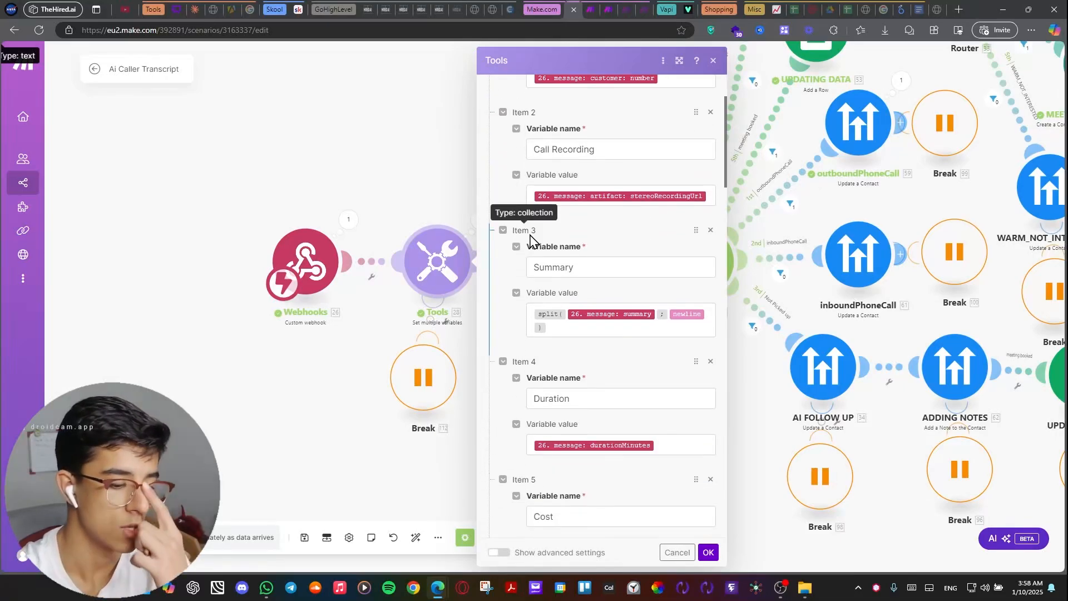
{"action": "scroll", "coordinate": [520, 233], "scroll_direction": "down", "scroll_amount": 20}
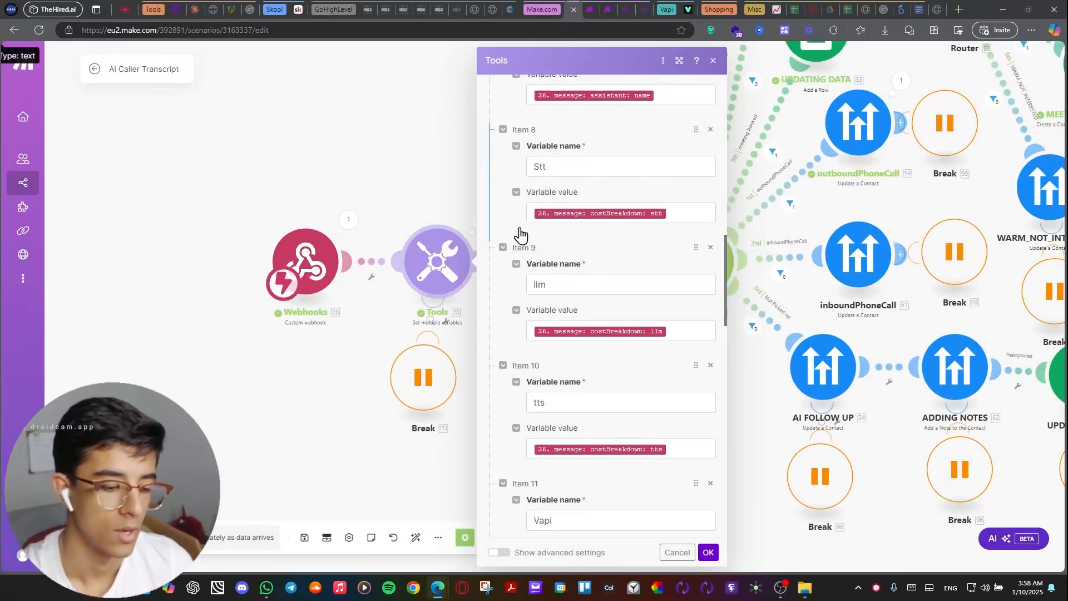
{"action": "left_click", "coordinate": [354, 204]}
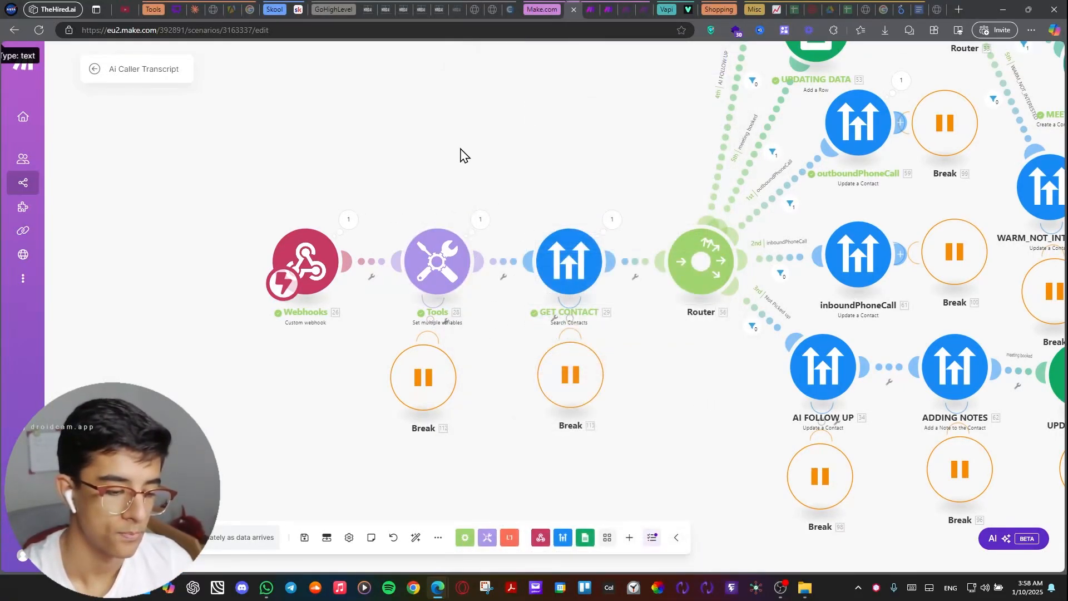
Inspect the filter results on the first router's AI FOLLOW UP, meeting booked and outboundPhoneCall routes.
{"action": "left_click_drag", "start_coordinate": [493, 160], "coordinate": [416, 259]}
{"action": "scroll", "coordinate": [397, 125], "scroll_direction": "down", "scroll_amount": 1}
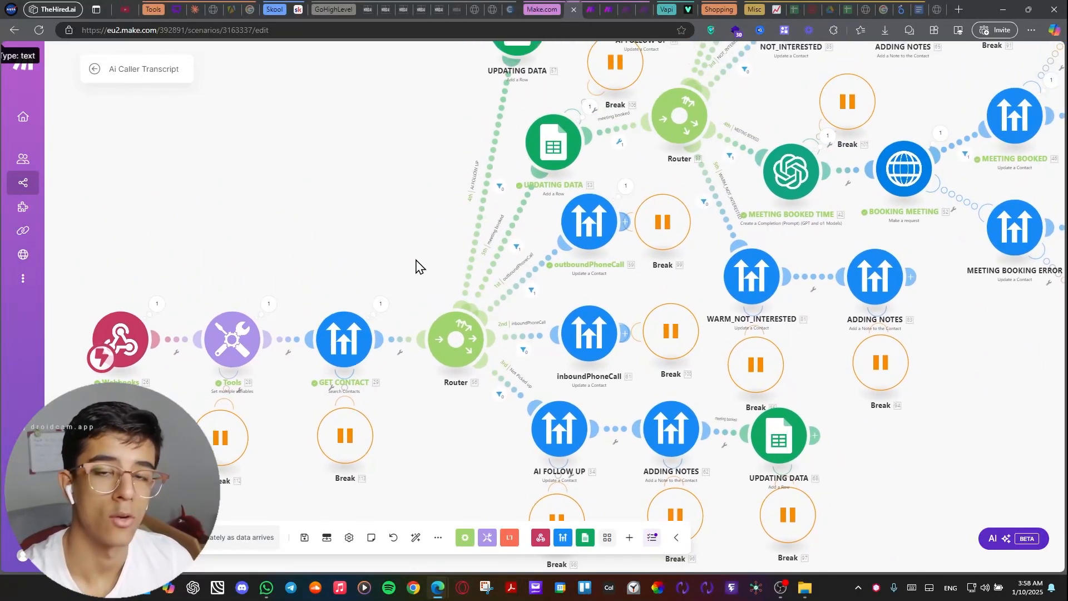
{"action": "left_click", "coordinate": [497, 189]}
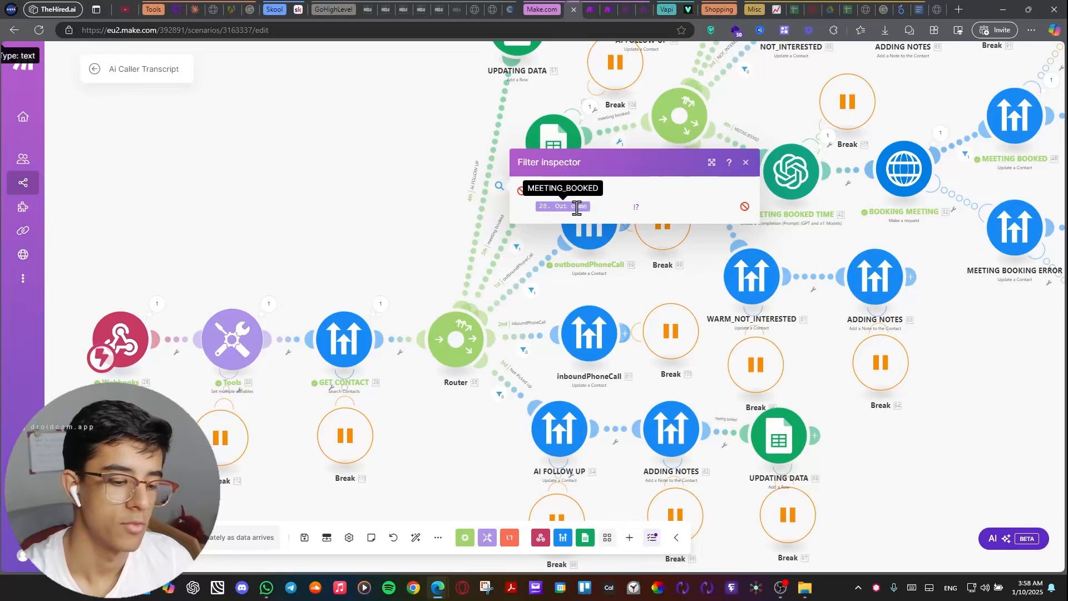
{"action": "left_click", "coordinate": [517, 249]}
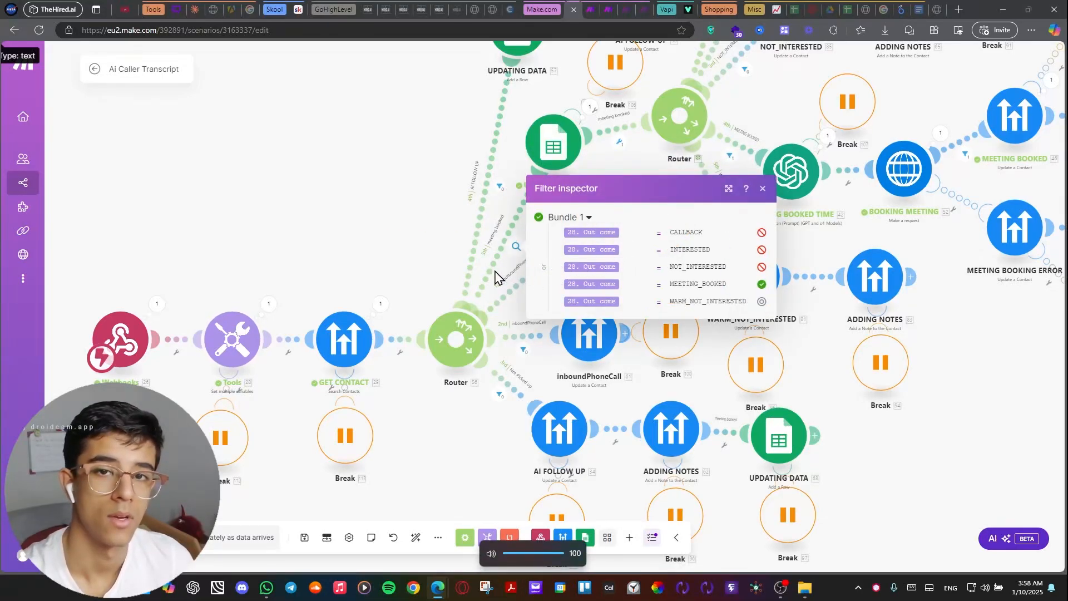
{"action": "left_click", "coordinate": [424, 231]}
{"action": "left_click_drag", "start_coordinate": [535, 308], "coordinate": [466, 271]}
{"action": "left_click", "coordinate": [461, 256]}
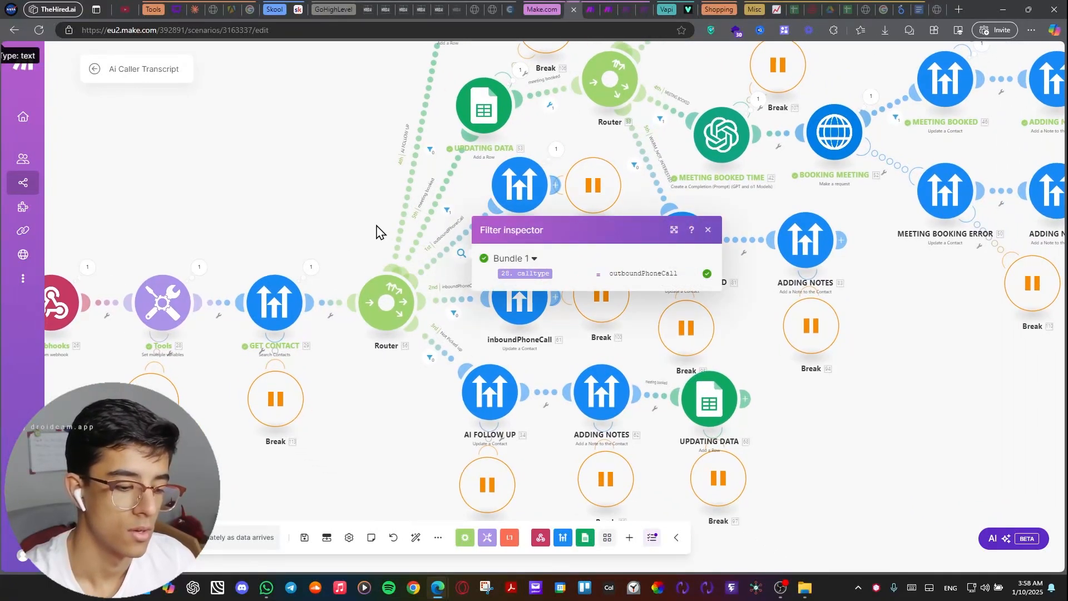
Check the callType value in the outboundPhoneCall module's Update a Contact settings, and confirm the settings.
{"action": "left_click_drag", "start_coordinate": [315, 224], "coordinate": [473, 243]}
{"action": "scroll", "coordinate": [388, 226], "scroll_direction": "up", "scroll_amount": 1}
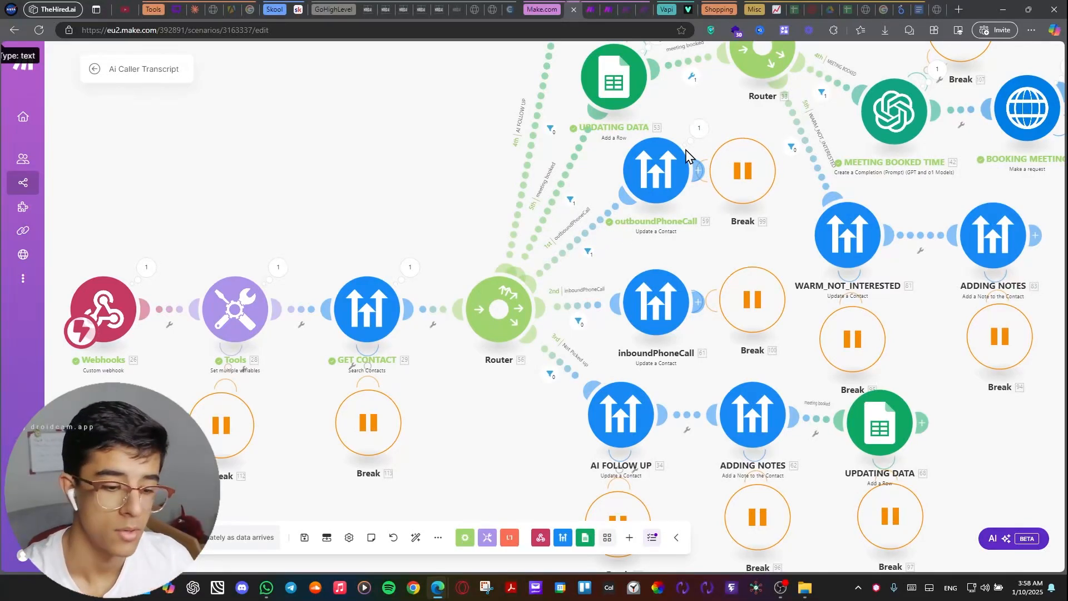
{"action": "scroll", "coordinate": [642, 209], "scroll_direction": "up", "scroll_amount": 2}
{"action": "left_click_drag", "start_coordinate": [606, 281], "coordinate": [554, 295]}
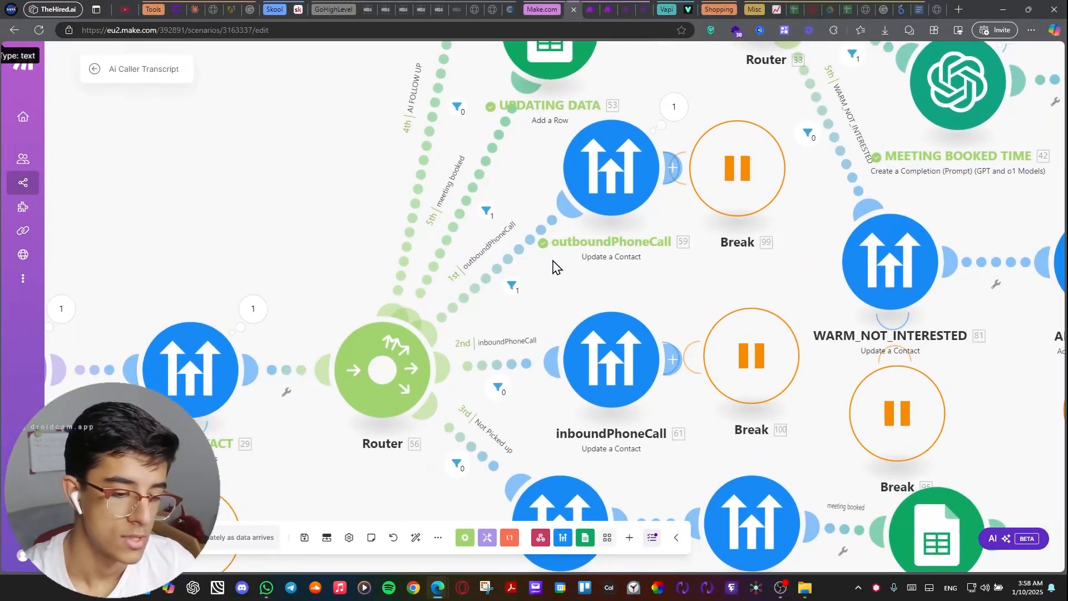
{"action": "left_click_drag", "start_coordinate": [661, 64], "coordinate": [598, 136]}
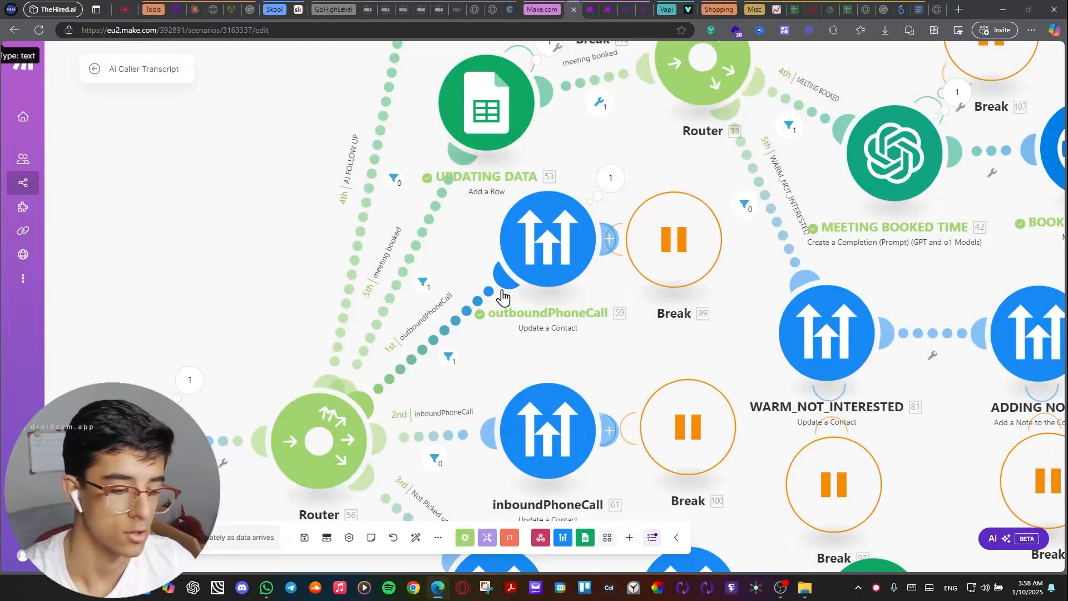
{"action": "left_click_drag", "start_coordinate": [571, 184], "coordinate": [556, 193]}
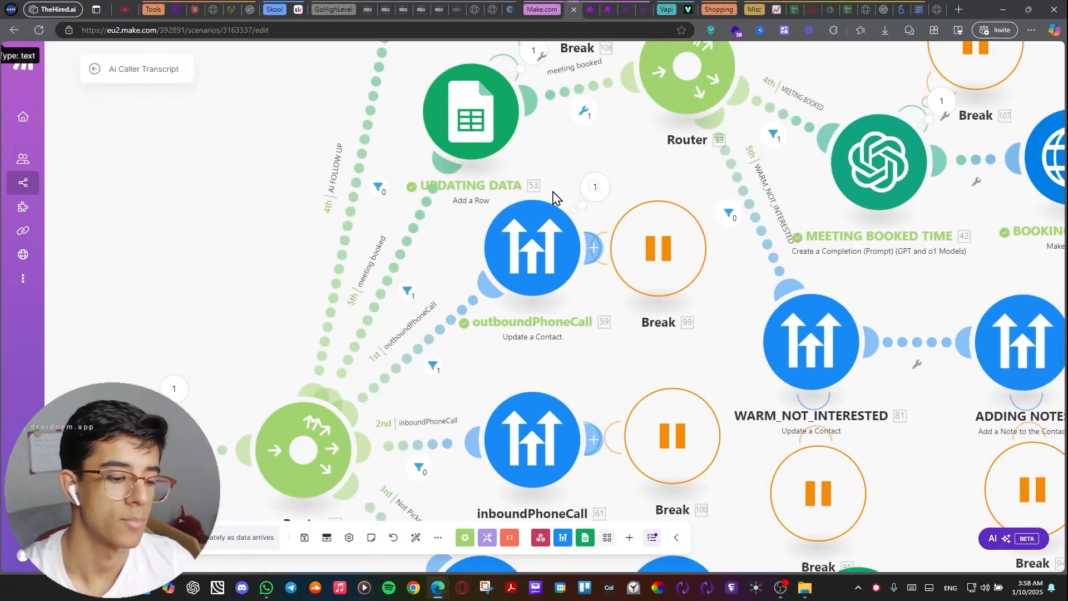
{"action": "left_click", "coordinate": [552, 269]}
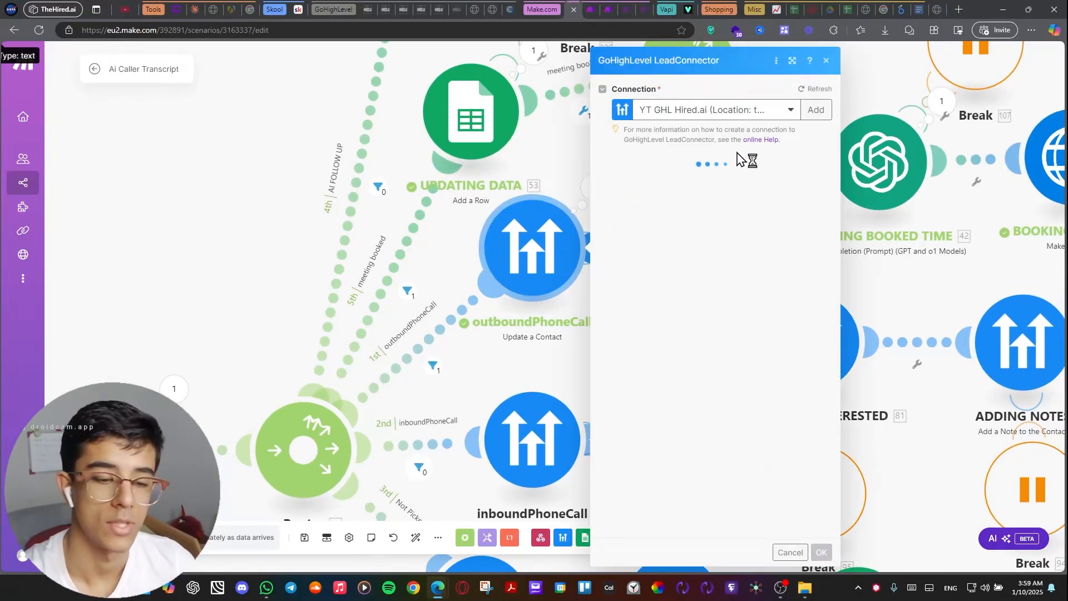
{"action": "scroll", "coordinate": [668, 222], "scroll_direction": "down", "scroll_amount": 8}
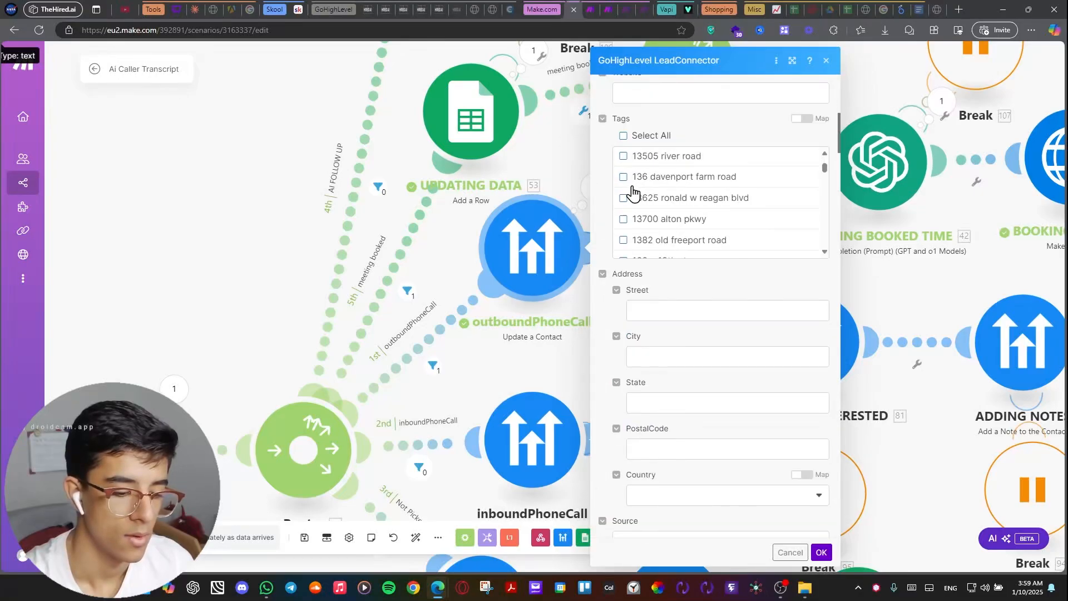
{"action": "scroll", "coordinate": [632, 192], "scroll_direction": "down", "scroll_amount": 20}
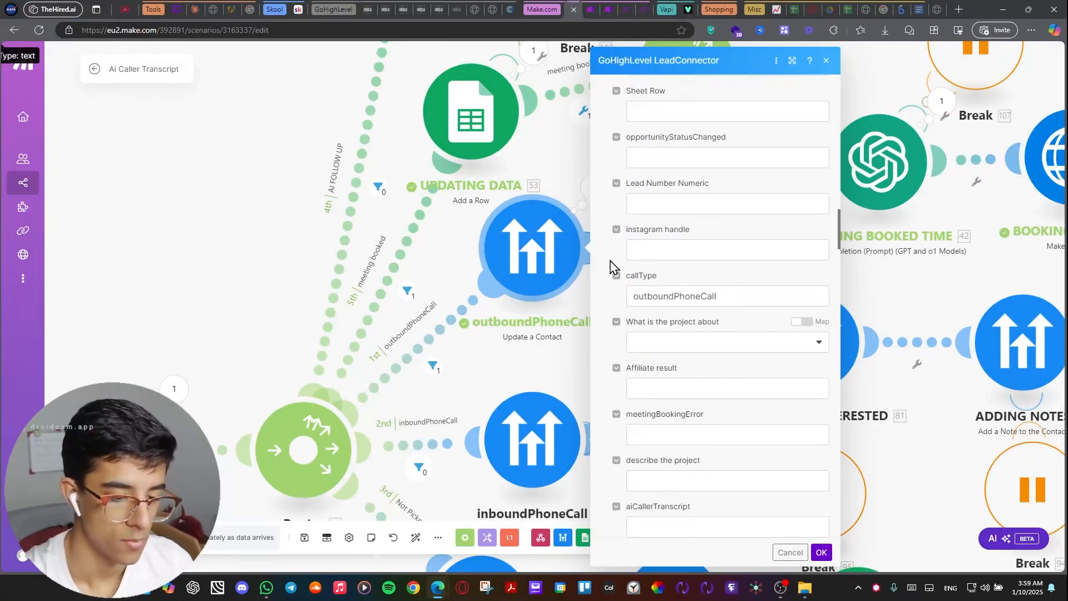
{"action": "left_click_drag", "start_coordinate": [720, 296], "coordinate": [655, 296]}
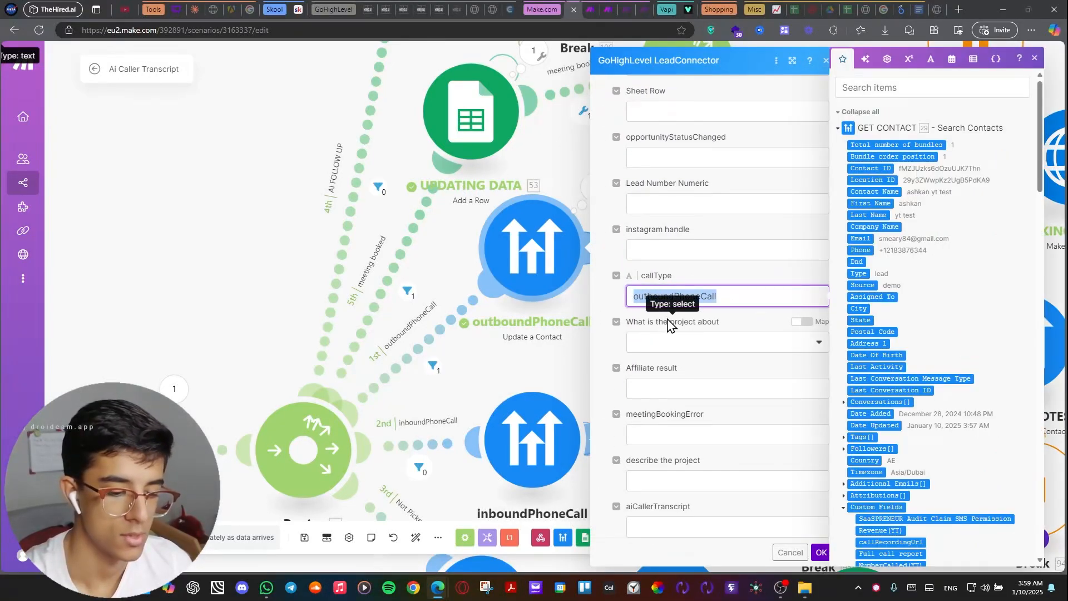
{"action": "left_click", "coordinate": [613, 307]}
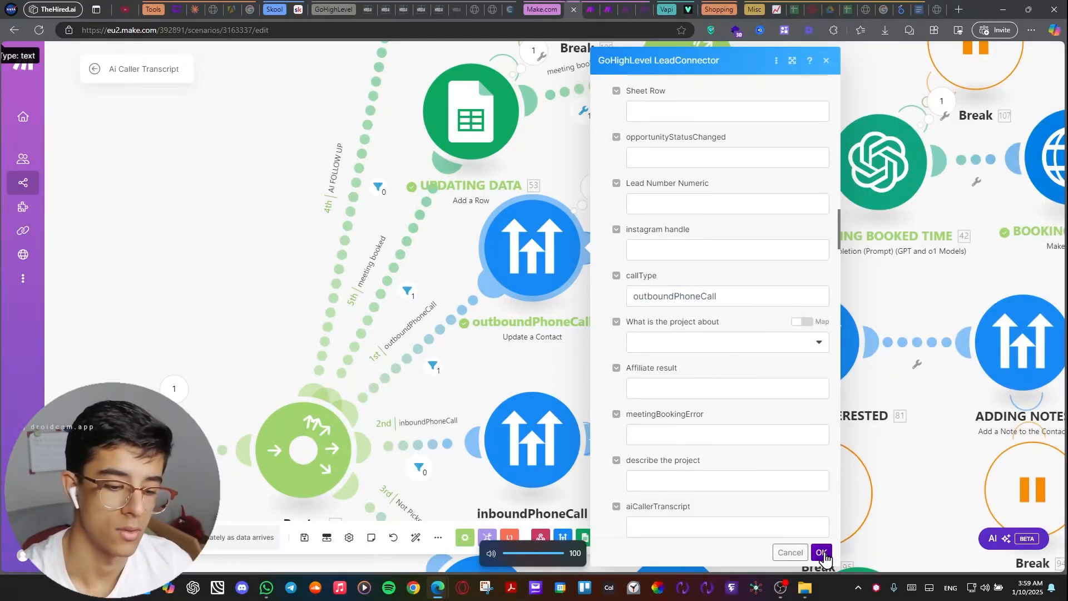
{"action": "left_click", "coordinate": [821, 552]}
Inspect the outcome and ended-reason conditions of the Not Picked up route's filter, and close the inspector.
{"action": "left_click_drag", "start_coordinate": [574, 350], "coordinate": [443, 129]}
{"action": "left_click_drag", "start_coordinate": [228, 333], "coordinate": [470, 398]}
{"action": "scroll", "coordinate": [523, 361], "scroll_direction": "down", "scroll_amount": 2}
{"action": "left_click", "coordinate": [460, 326]}
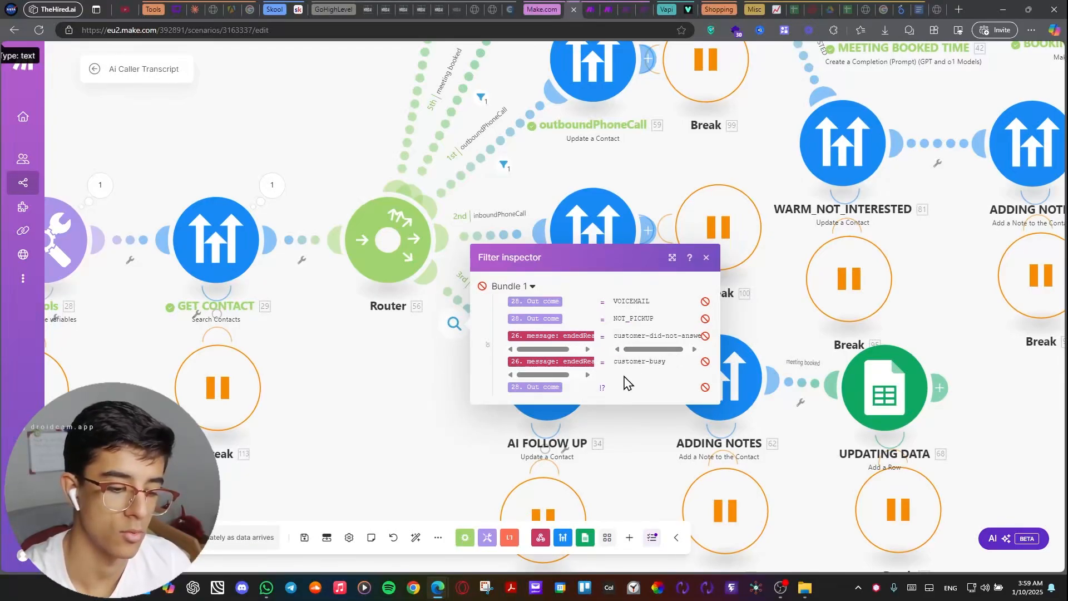
{"action": "left_click", "coordinate": [421, 376]}
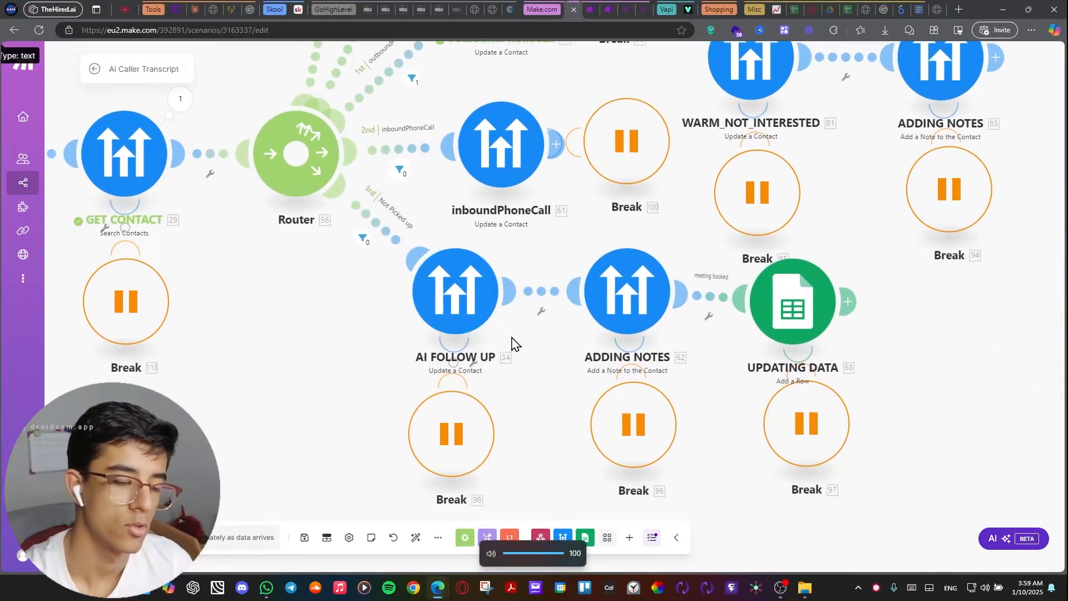
Examine the Summary, Out Come and Transcript mappings in the Not Picked up branch's ADDING NOTES module, and close its settings.
{"action": "left_click_drag", "start_coordinate": [531, 379], "coordinate": [474, 395]}
{"action": "left_click", "coordinate": [556, 321]}
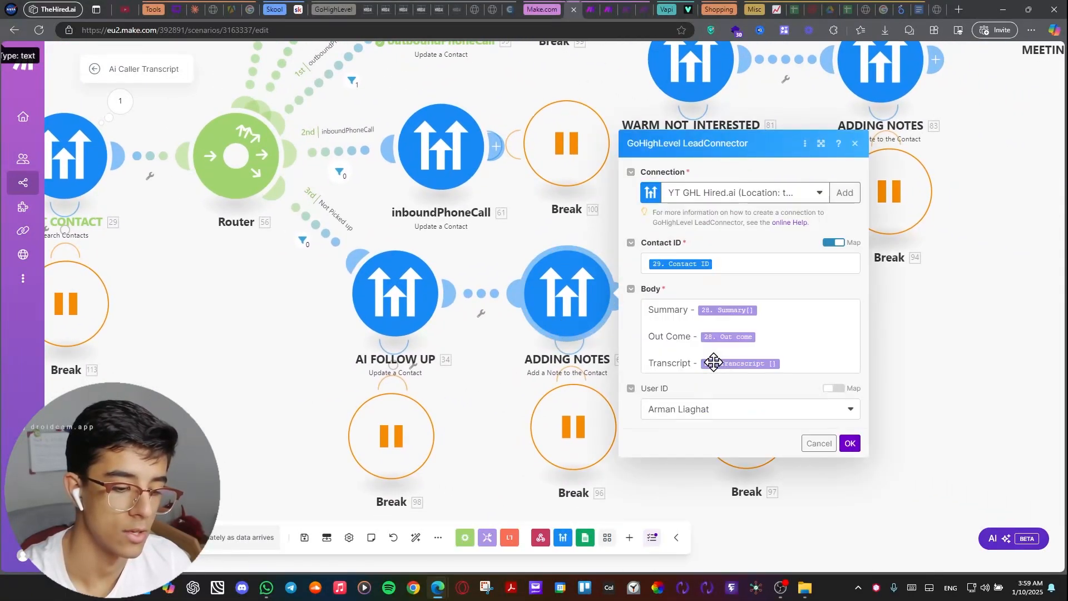
{"action": "left_click", "coordinate": [775, 317]}
{"action": "left_click", "coordinate": [773, 336]}
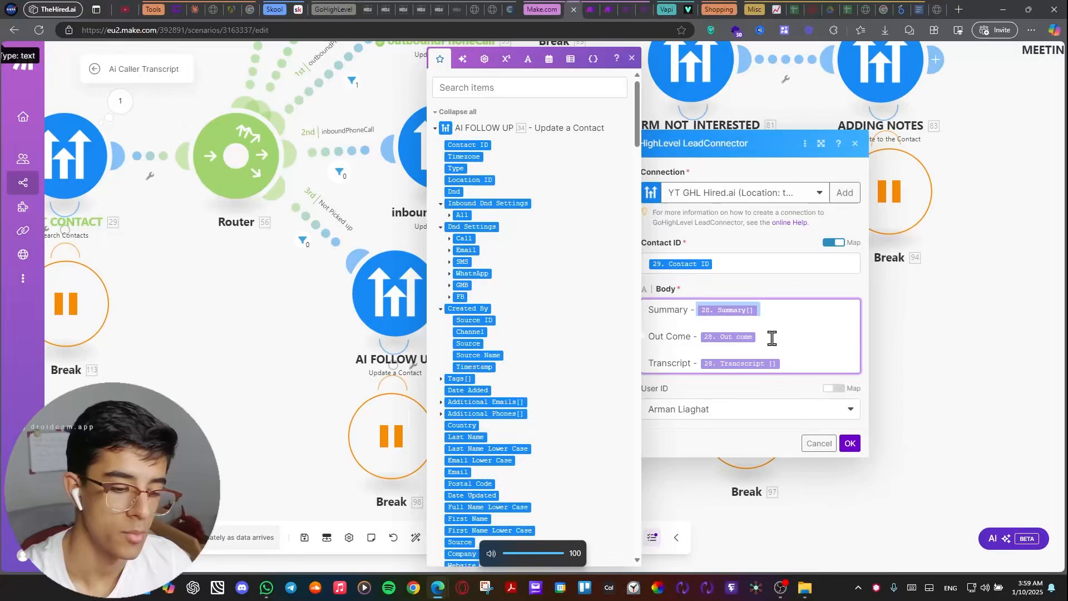
{"action": "left_click_drag", "start_coordinate": [784, 364], "coordinate": [687, 363]}
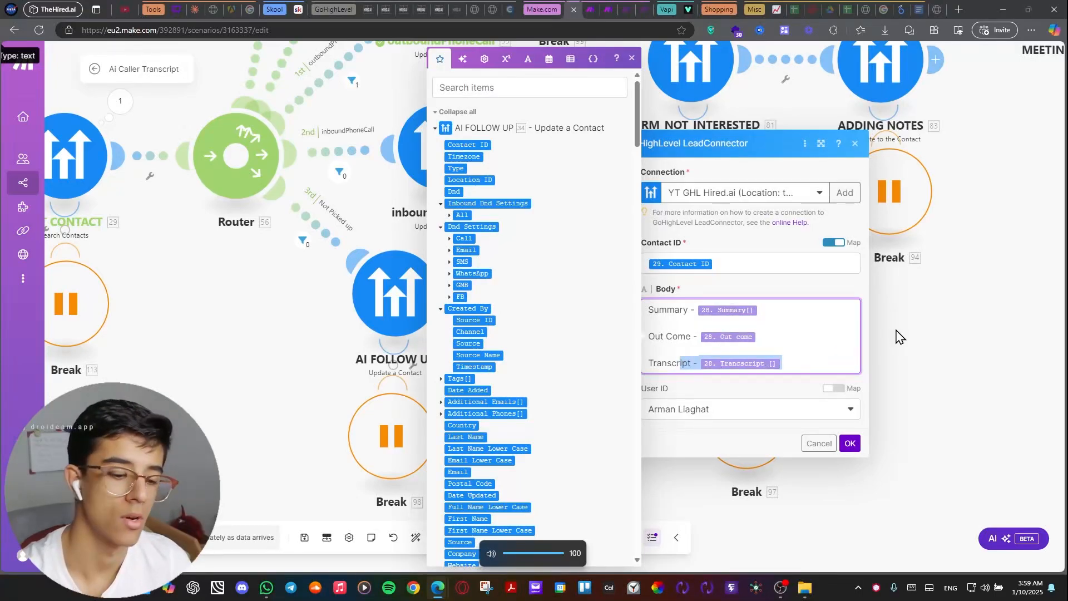
{"action": "mouse_move", "coordinate": [897, 331]}
{"action": "left_mouse_down"}
{"action": "mouse_move", "coordinate": [835, 362]}
{"action": "mouse_move", "coordinate": [882, 340]}
{"action": "left_mouse_up"}
{"action": "left_click", "coordinate": [778, 449]}
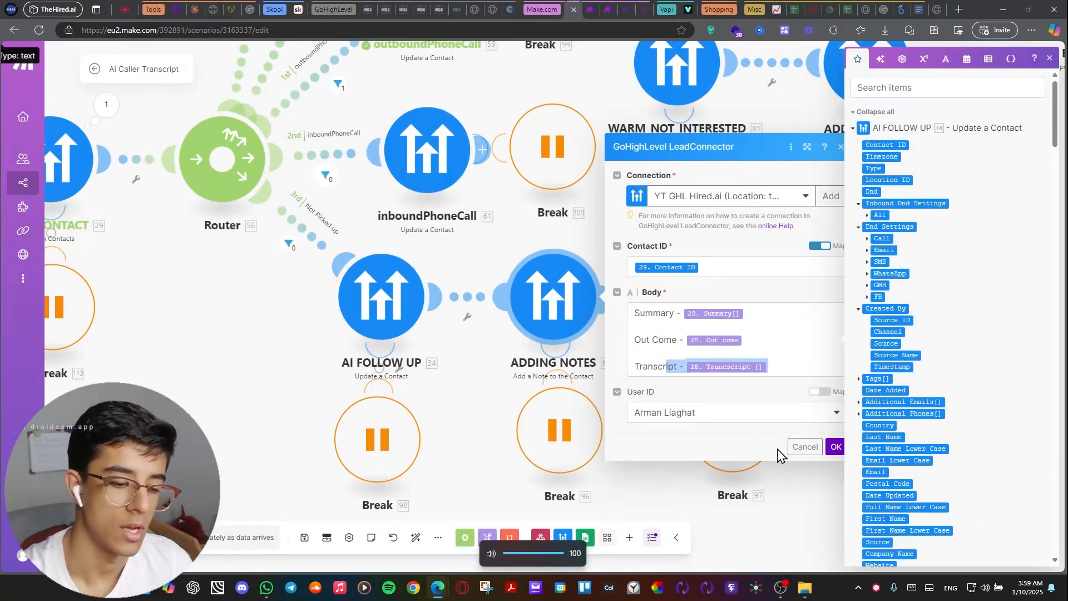
{"action": "left_click", "coordinate": [811, 506]}
Survey the whole scenario and follow the AI FOLLOW UP and meeting booked routes through the UPDATING DATA modules to the second router.
{"action": "scroll", "coordinate": [825, 341], "scroll_direction": "down", "scroll_amount": 8}
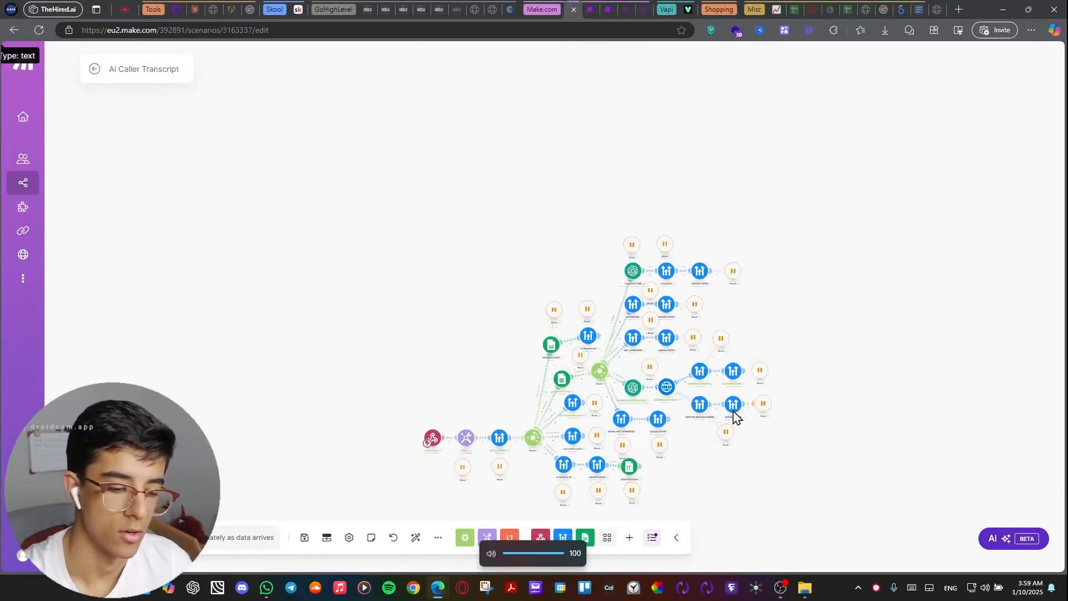
{"action": "scroll", "coordinate": [734, 415], "scroll_direction": "up", "scroll_amount": 5}
{"action": "left_click_drag", "start_coordinate": [834, 221], "coordinate": [950, 144]}
{"action": "scroll", "coordinate": [766, 424], "scroll_direction": "up", "scroll_amount": 3}
{"action": "left_click_drag", "start_coordinate": [638, 390], "coordinate": [734, 385]}
{"action": "scroll", "coordinate": [735, 384], "scroll_direction": "up", "scroll_amount": 1}
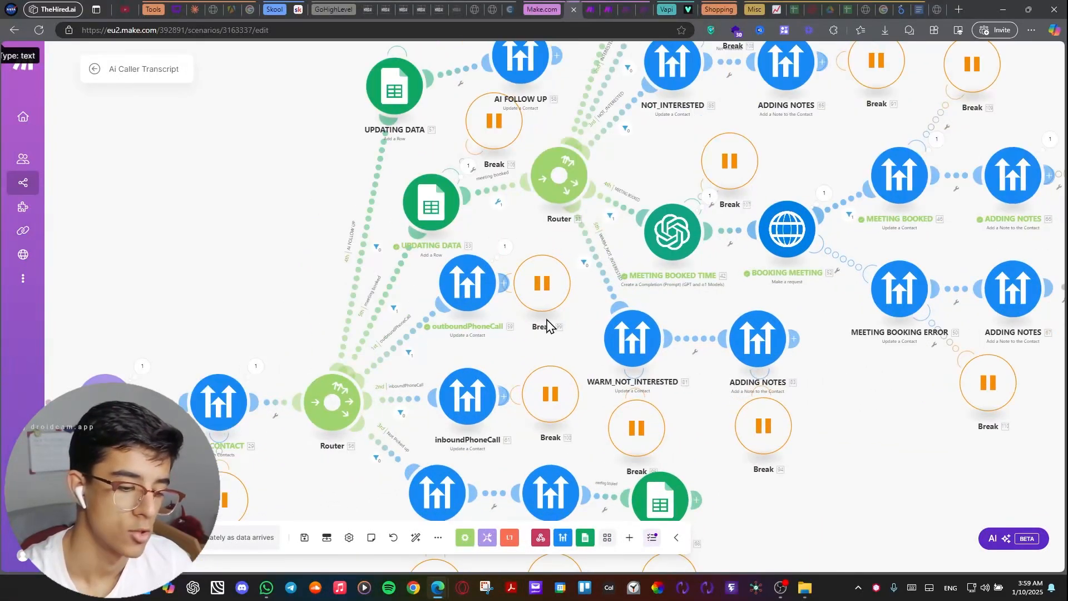
{"action": "scroll", "coordinate": [559, 337], "scroll_direction": "up", "scroll_amount": 1}
{"action": "left_click_drag", "start_coordinate": [559, 337], "coordinate": [561, 375]}
{"action": "left_click_drag", "start_coordinate": [365, 398], "coordinate": [507, 403]}
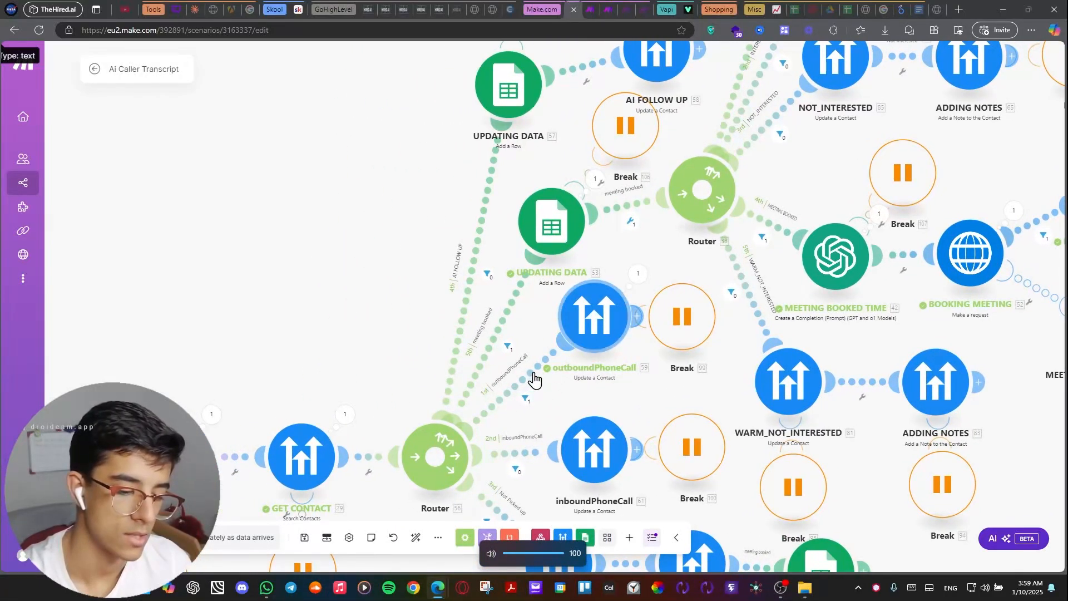
{"action": "left_click_drag", "start_coordinate": [454, 363], "coordinate": [362, 394]}
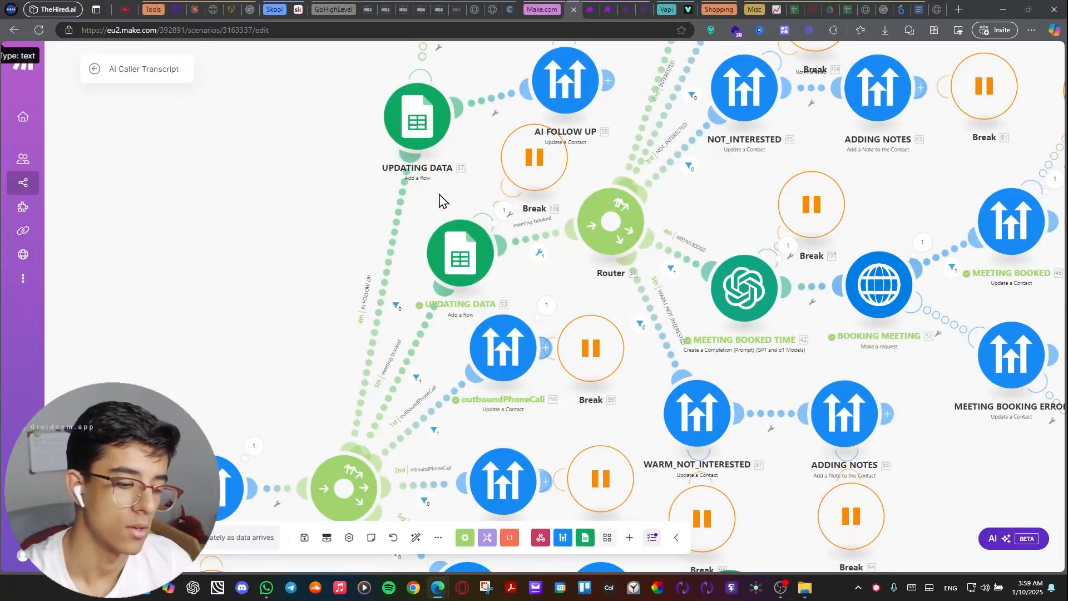
{"action": "left_click_drag", "start_coordinate": [303, 218], "coordinate": [278, 58]}
{"action": "scroll", "coordinate": [282, 128], "scroll_direction": "down", "scroll_amount": 1}
{"action": "left_click_drag", "start_coordinate": [282, 133], "coordinate": [225, 291]}
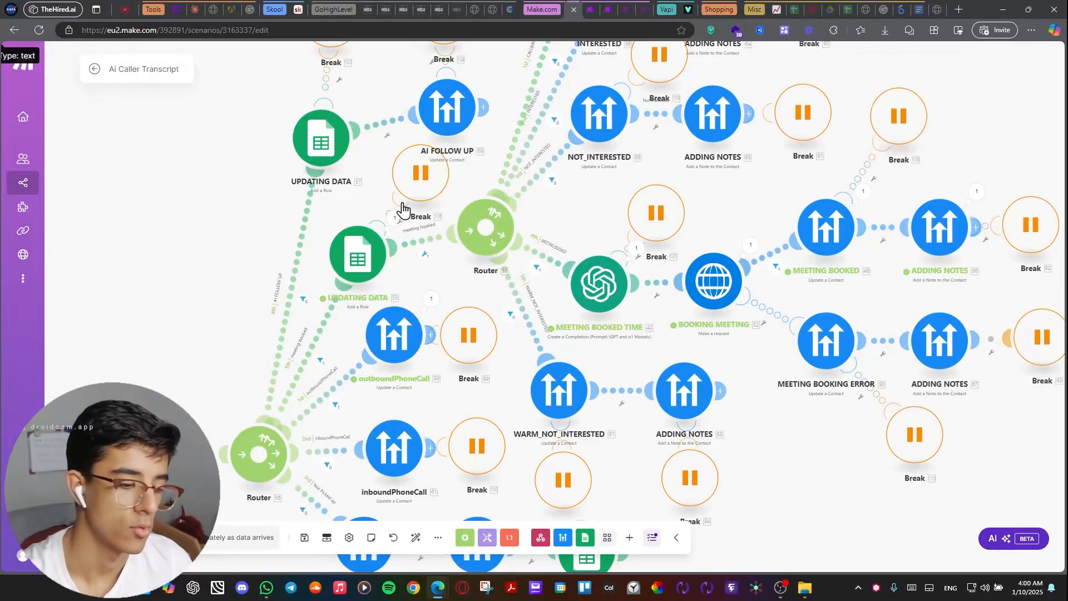
{"action": "left_click_drag", "start_coordinate": [373, 185], "coordinate": [290, 211]}
{"action": "scroll", "coordinate": [332, 300], "scroll_direction": "up", "scroll_amount": 3}
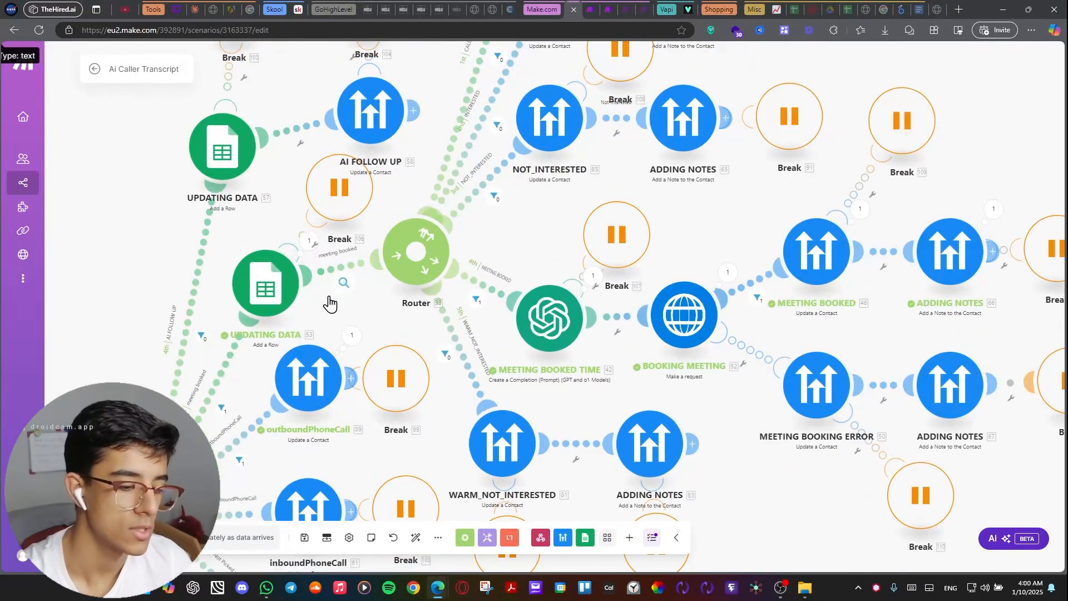
Open the filter setup of the first router's meeting booked route and review all its Out come rules.
{"action": "left_click_drag", "start_coordinate": [212, 292], "coordinate": [252, 212]}
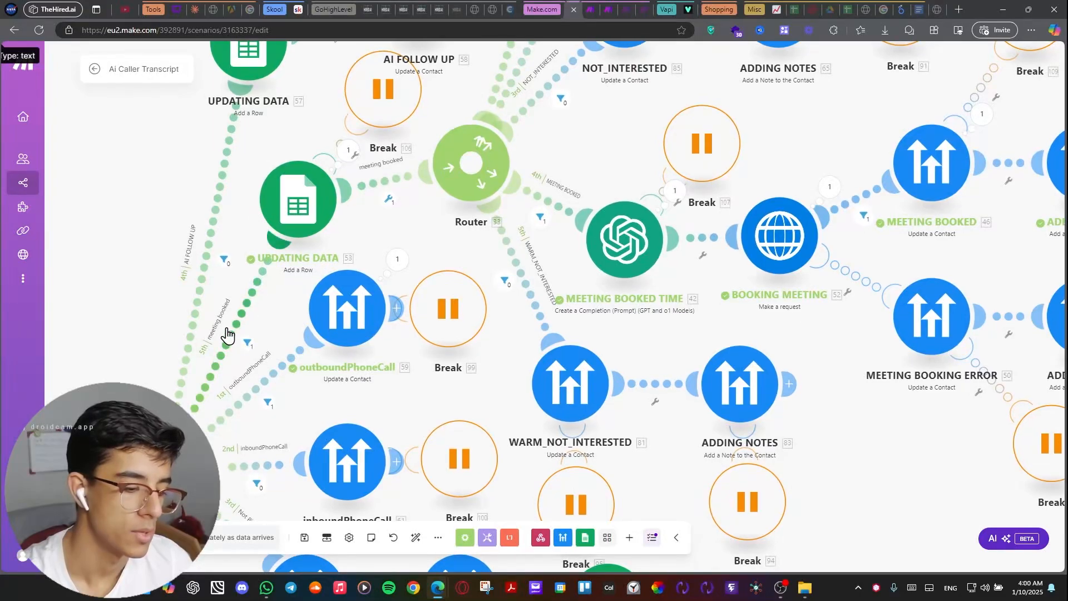
{"action": "left_click", "coordinate": [228, 333]}
{"action": "scroll", "coordinate": [399, 244], "scroll_direction": "down", "scroll_amount": 1}
{"action": "scroll", "coordinate": [348, 213], "scroll_direction": "down", "scroll_amount": 2}
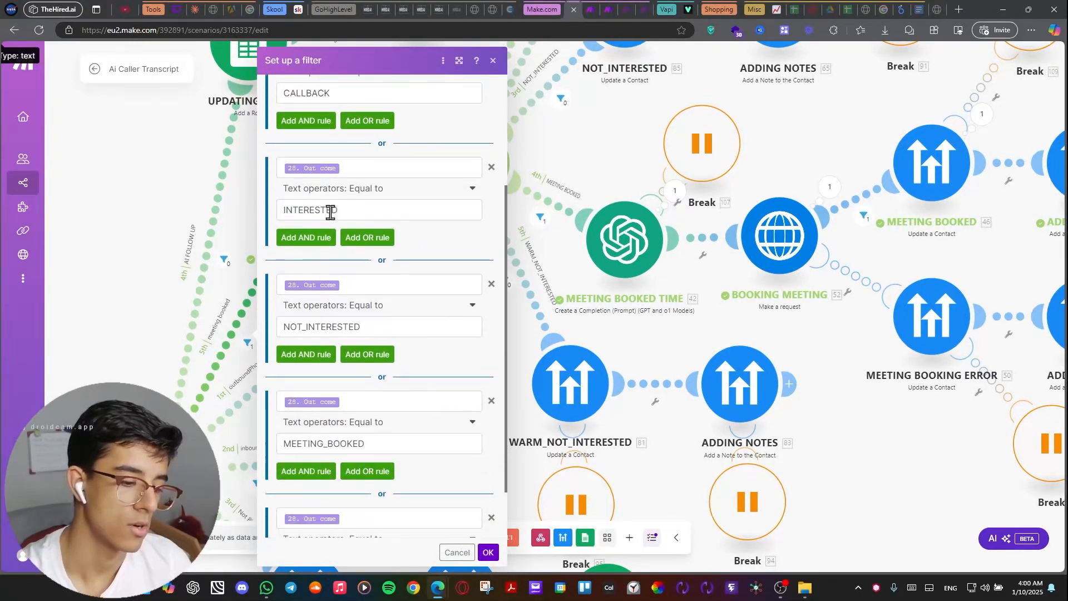
{"action": "scroll", "coordinate": [340, 245], "scroll_direction": "down", "scroll_amount": 1}
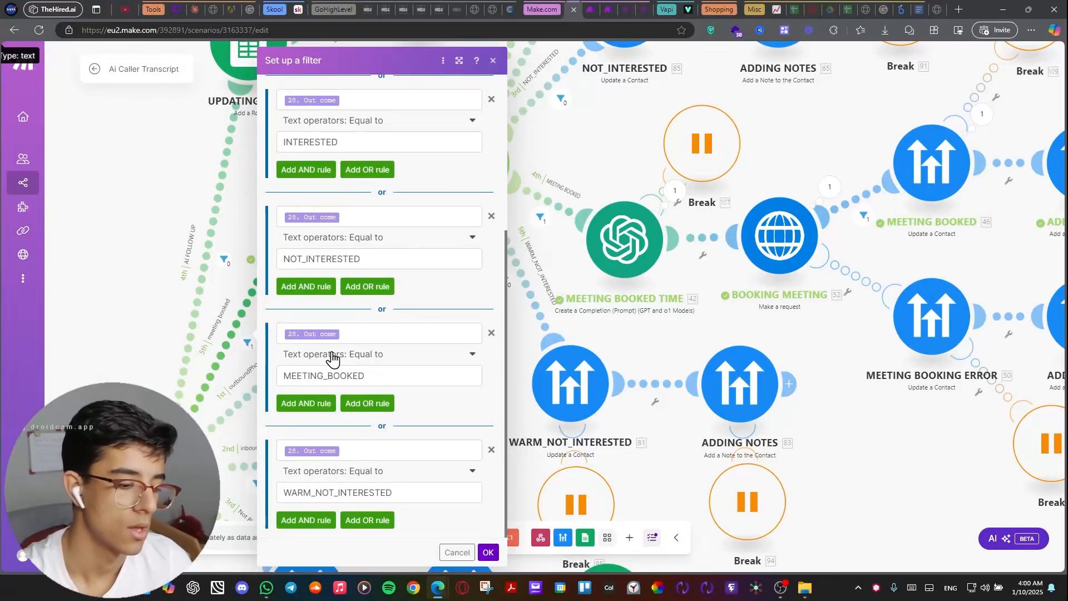
{"action": "scroll", "coordinate": [334, 304], "scroll_direction": "up", "scroll_amount": 4}
{"action": "scroll", "coordinate": [334, 303], "scroll_direction": "down", "scroll_amount": 4}
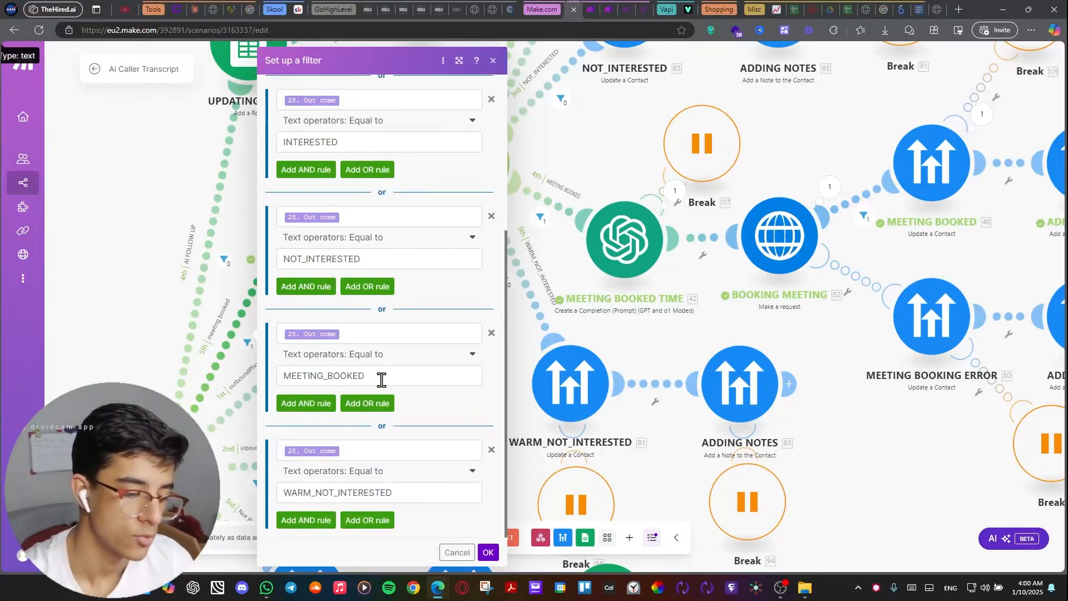
Close the meeting booked route's filter setup and check the filter inspector on the link into the second router.
{"action": "left_click_drag", "start_coordinate": [381, 380], "coordinate": [280, 382]}
{"action": "left_click", "coordinate": [122, 308]}
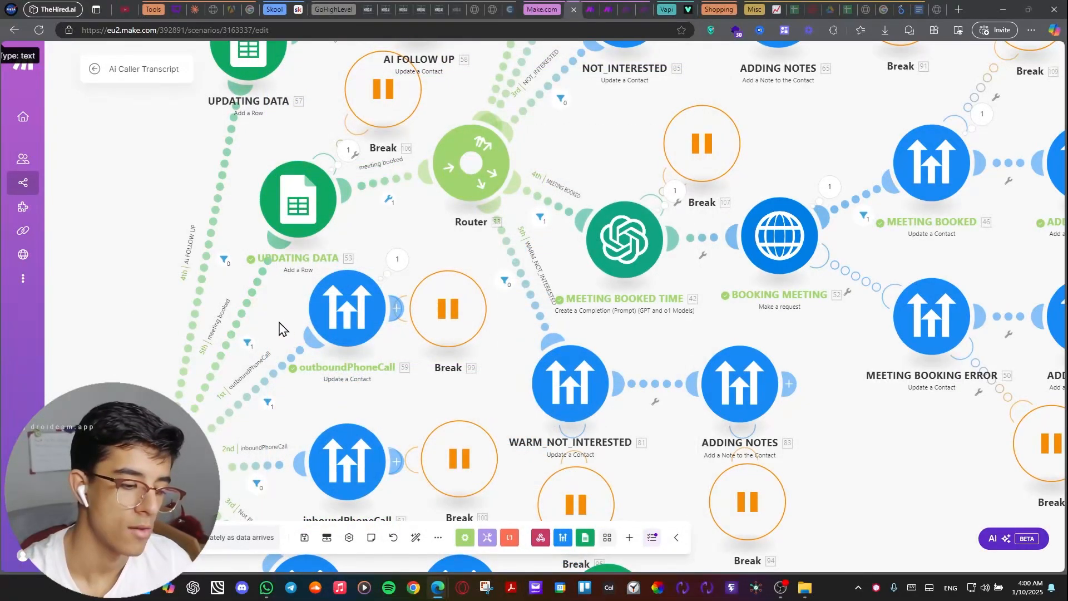
{"action": "left_click_drag", "start_coordinate": [279, 323], "coordinate": [259, 329]}
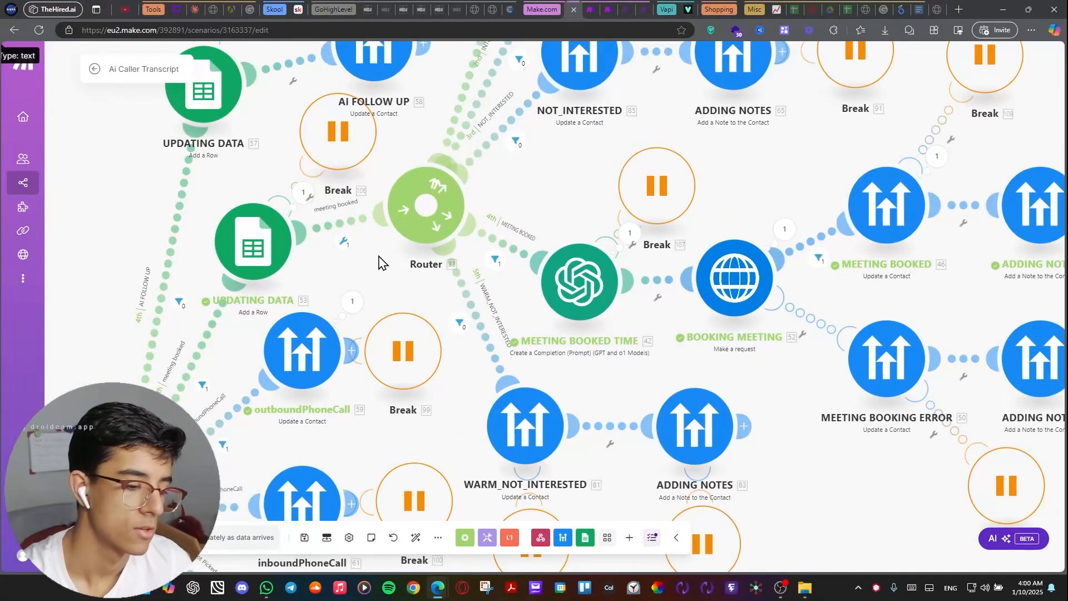
{"action": "left_click", "coordinate": [364, 253]}
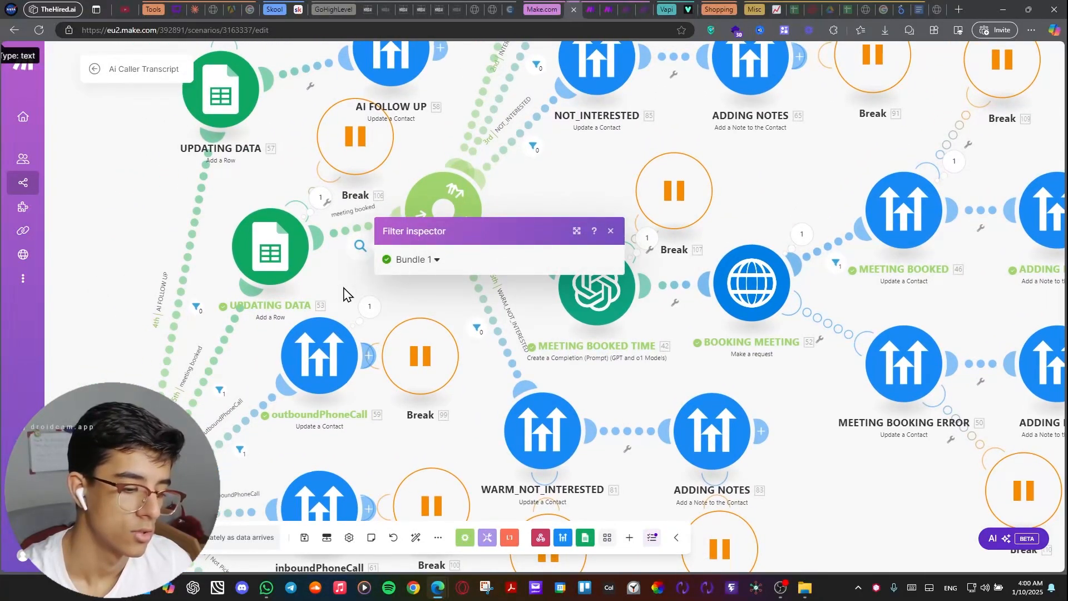
{"action": "left_click_drag", "start_coordinate": [337, 284], "coordinate": [245, 293]}
Survey the routes leaving the second router, up to the CALLBACK TIME and CALLBACK modules of its first route.
{"action": "left_click_drag", "start_coordinate": [494, 208], "coordinate": [645, 135]}
{"action": "scroll", "coordinate": [569, 234], "scroll_direction": "up", "scroll_amount": 1}
{"action": "left_click_drag", "start_coordinate": [639, 94], "coordinate": [647, 127]}
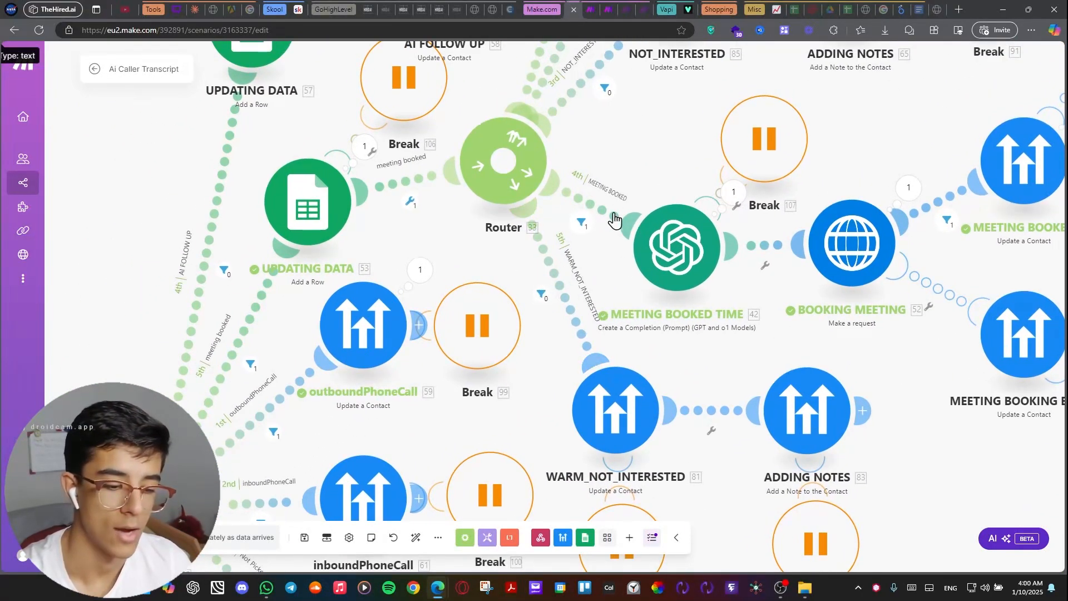
{"action": "left_click_drag", "start_coordinate": [615, 219], "coordinate": [493, 200]}
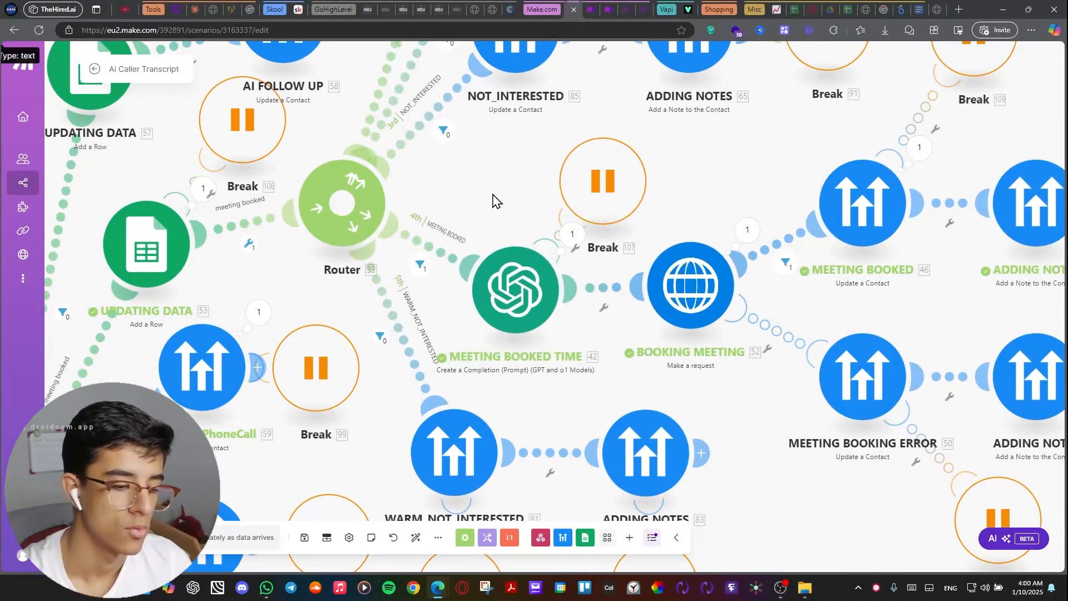
{"action": "scroll", "coordinate": [489, 296], "scroll_direction": "down", "scroll_amount": 5}
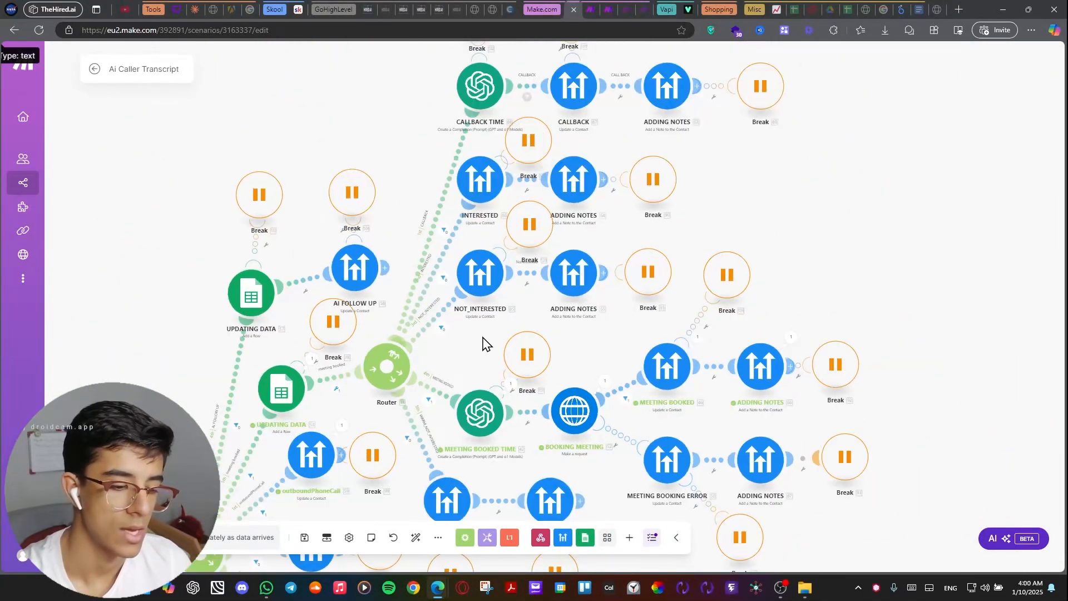
{"action": "left_click_drag", "start_coordinate": [395, 110], "coordinate": [380, 170]}
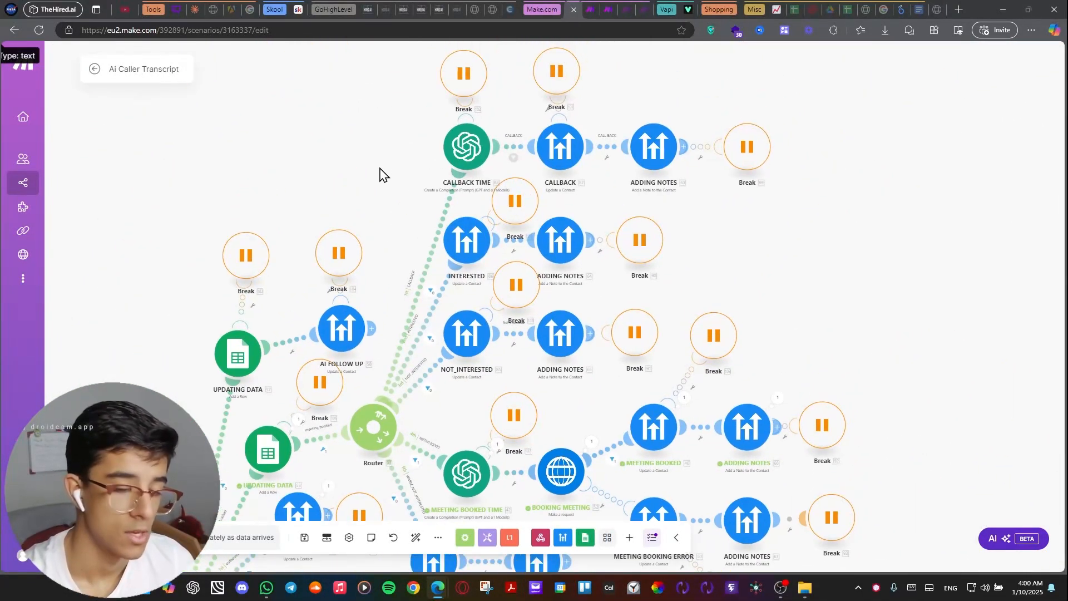
{"action": "scroll", "coordinate": [410, 172], "scroll_direction": "up", "scroll_amount": 3}
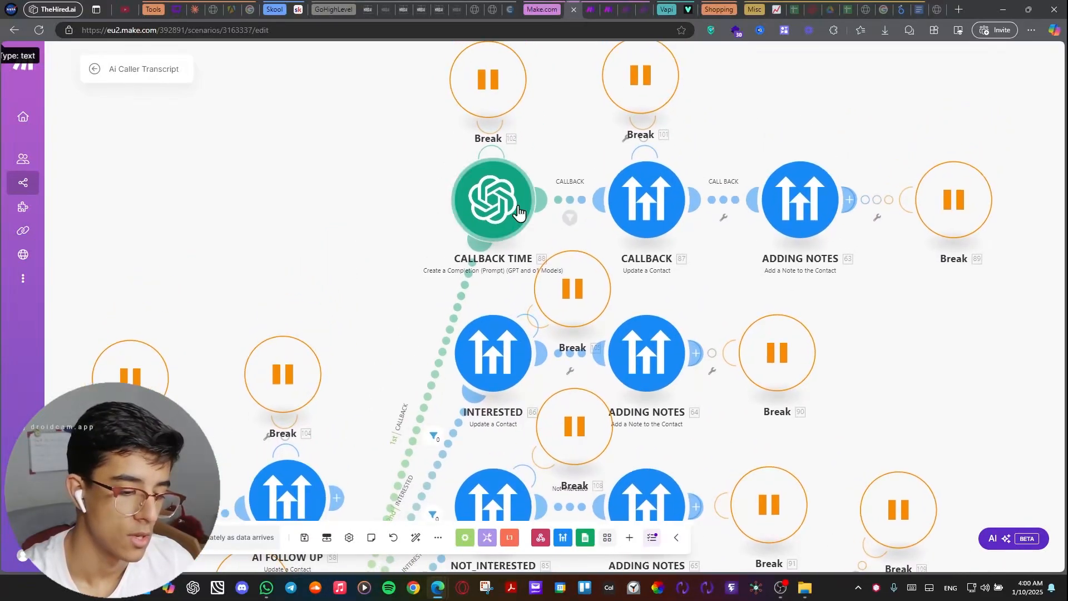
{"action": "scroll", "coordinate": [508, 168], "scroll_direction": "up", "scroll_amount": 2}
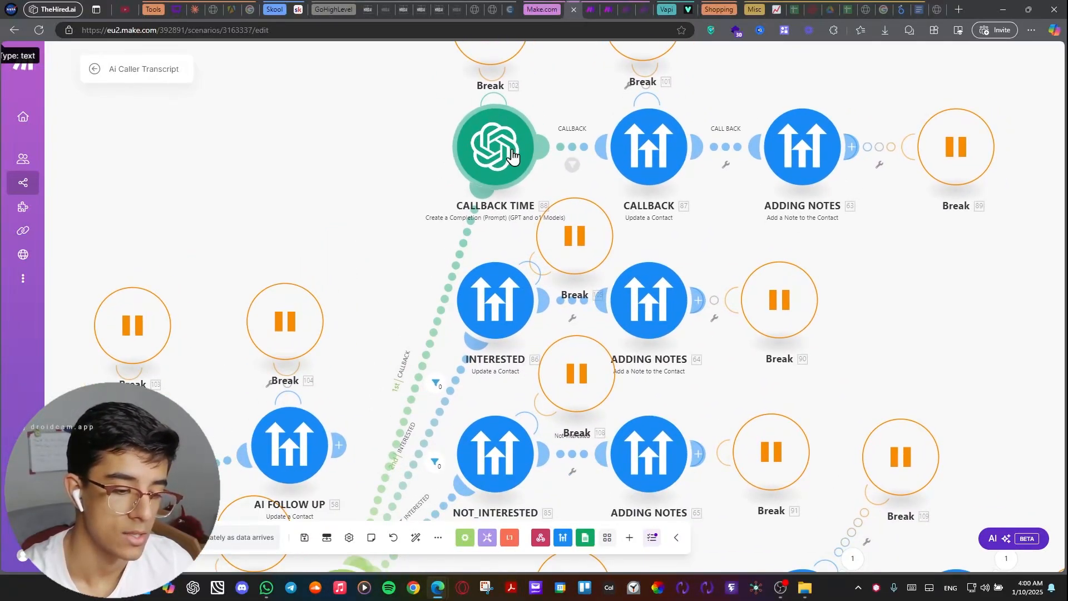
Inspect the callBackTime and opportunityStatusChanged fields in the CALLBACK module's contact update settings.
{"action": "left_click", "coordinate": [655, 169]}
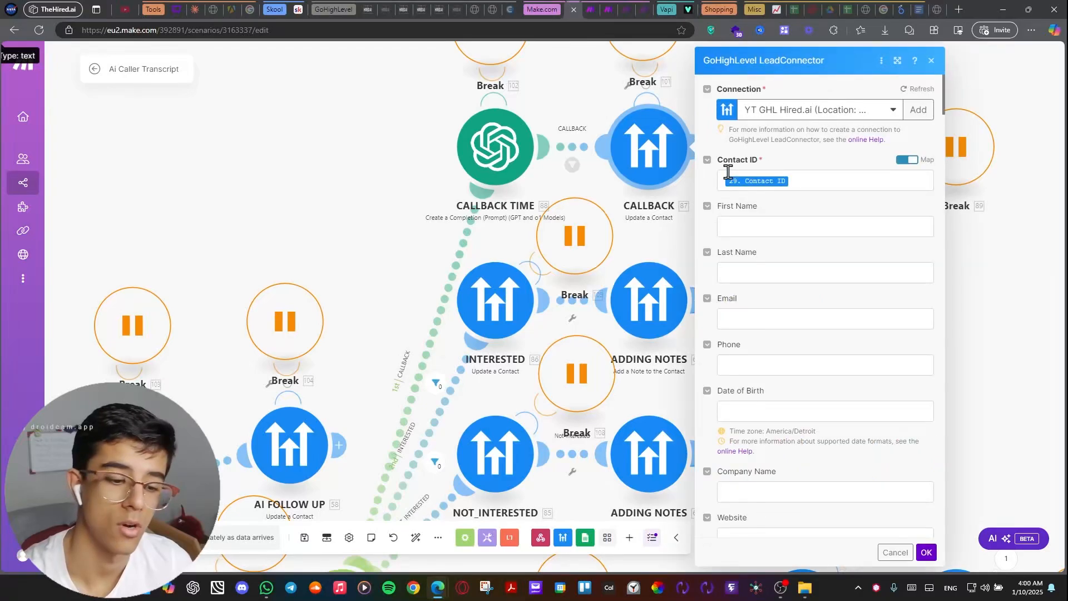
{"action": "scroll", "coordinate": [726, 222], "scroll_direction": "down", "scroll_amount": 3}
{"action": "scroll", "coordinate": [718, 228], "scroll_direction": "down", "scroll_amount": 15}
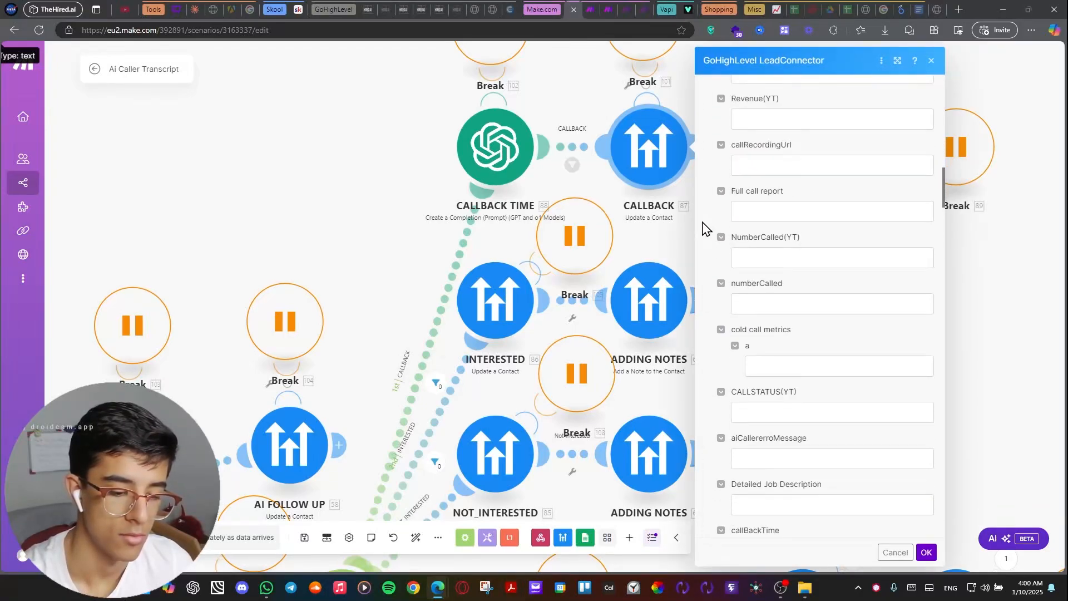
{"action": "scroll", "coordinate": [718, 230], "scroll_direction": "up", "scroll_amount": 1}
{"action": "left_click", "coordinate": [796, 236]}
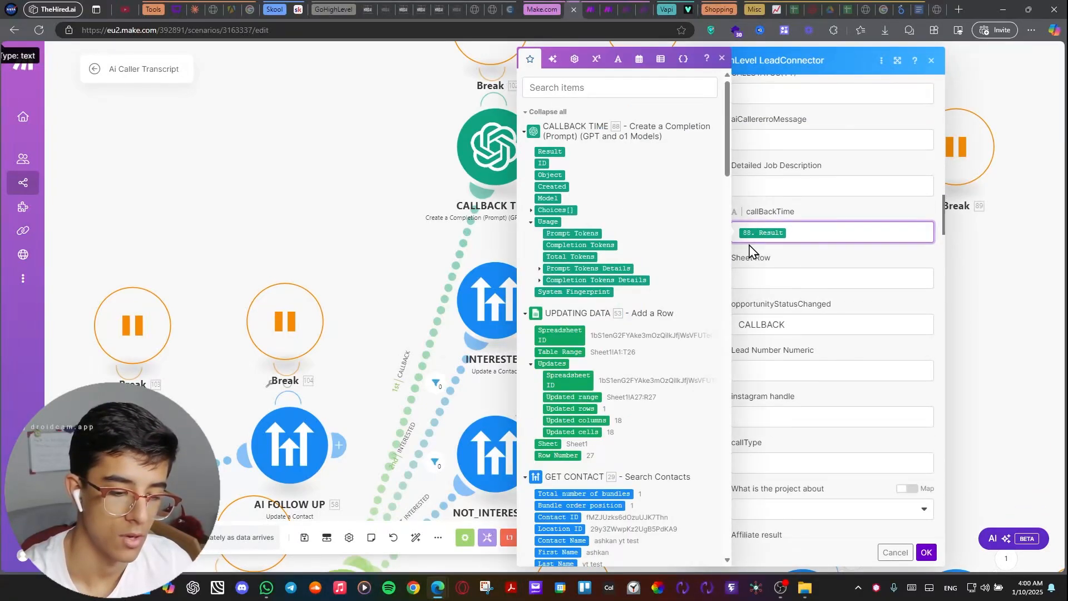
{"action": "left_click", "coordinate": [815, 215]}
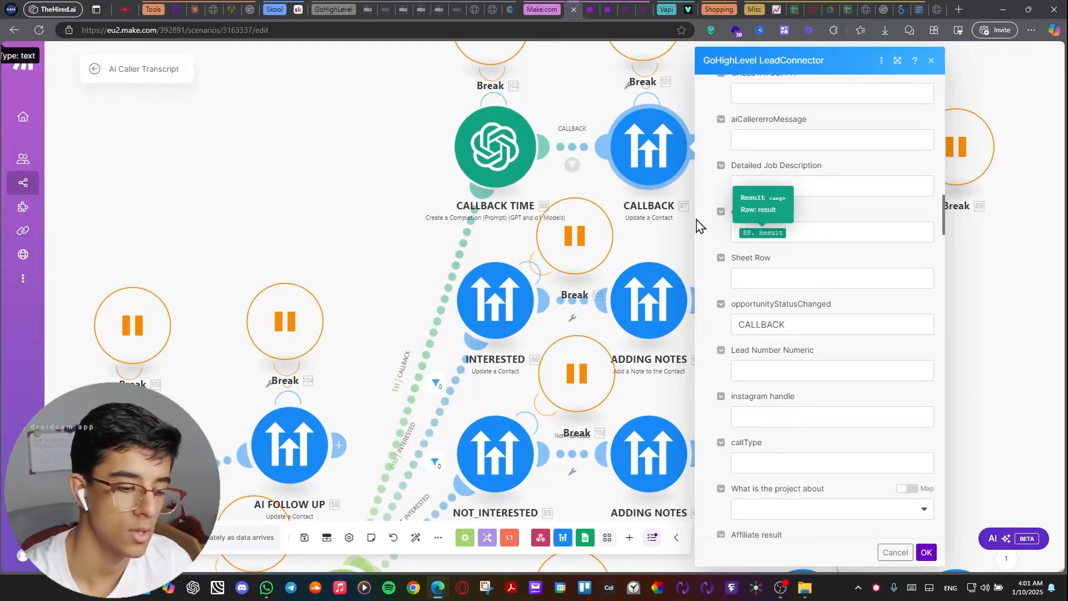
Read the assistant example and the user prompt in the CALLBACK TIME module, and close its settings.
{"action": "left_click", "coordinate": [510, 161]}
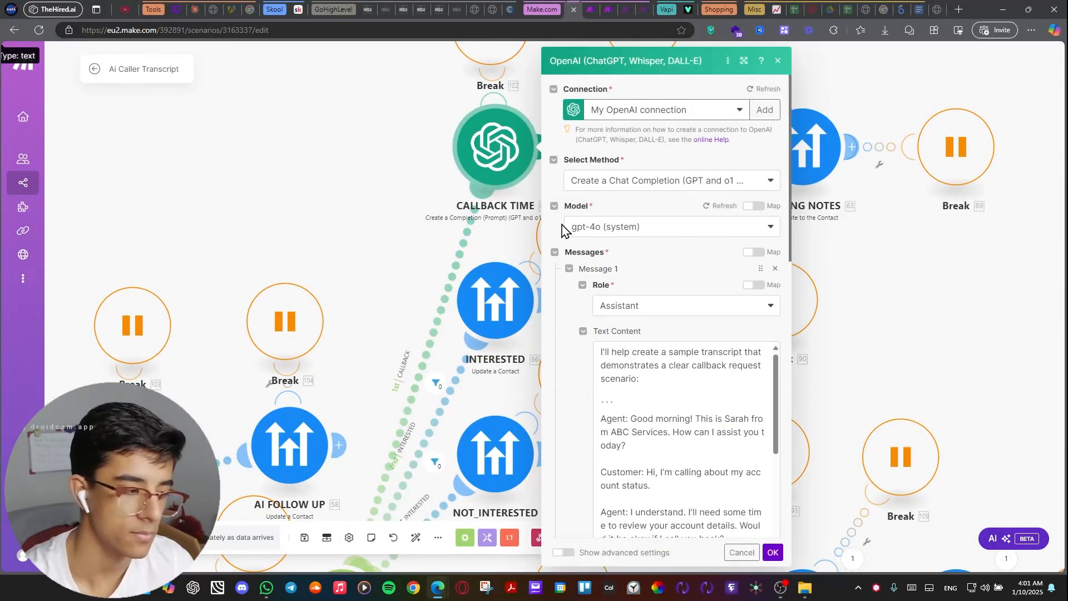
{"action": "scroll", "coordinate": [566, 227], "scroll_direction": "down", "scroll_amount": 4}
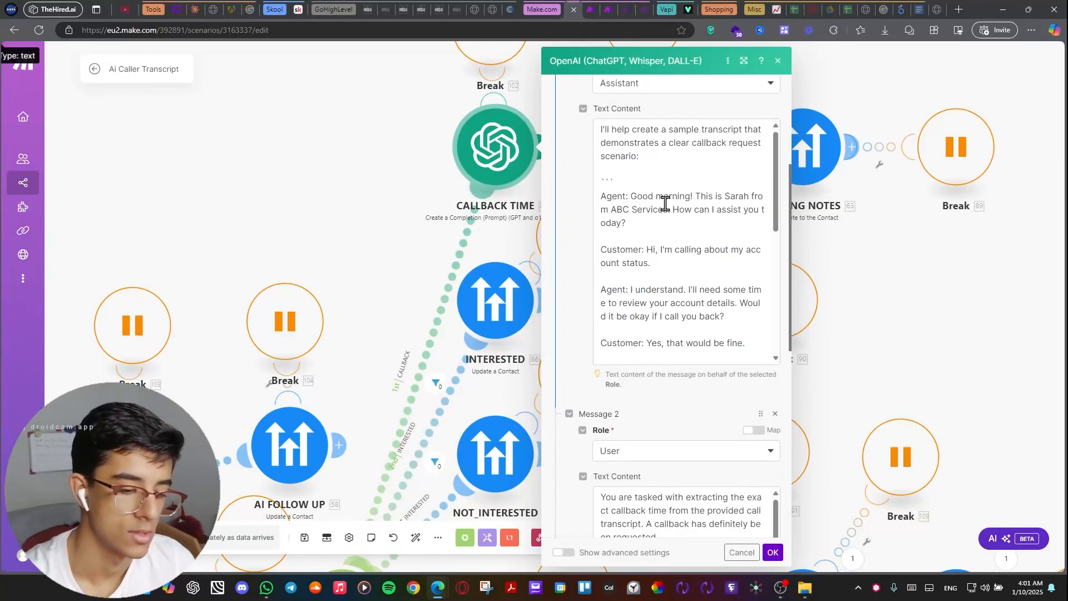
{"action": "scroll", "coordinate": [665, 204], "scroll_direction": "down", "scroll_amount": 5}
{"action": "scroll", "coordinate": [626, 273], "scroll_direction": "down", "scroll_amount": 10}
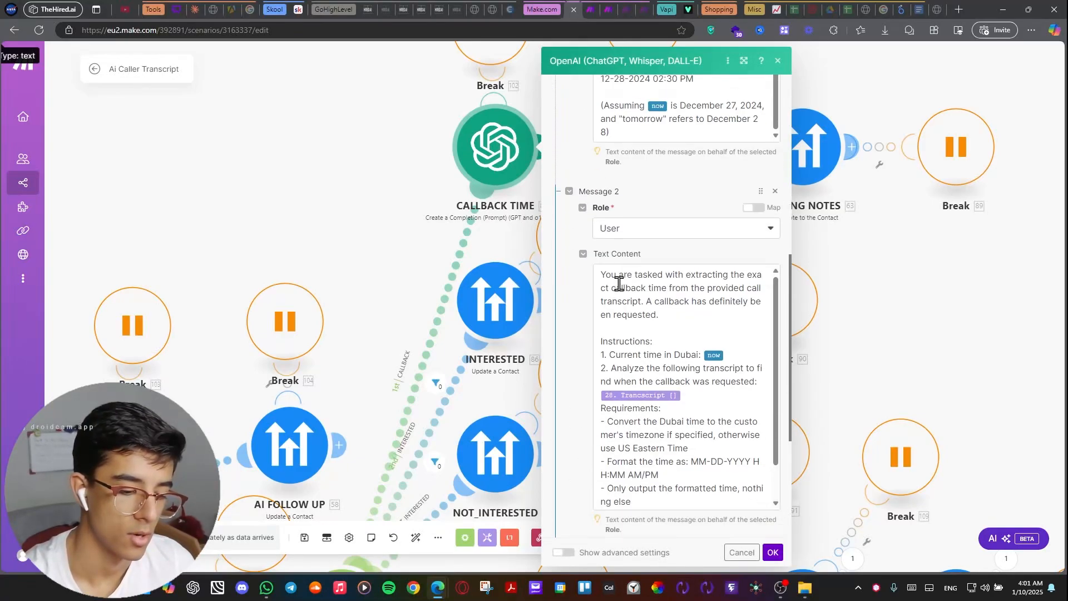
{"action": "left_click", "coordinate": [974, 365]}
Follow the second router's MEETING BOOKED route through MEETING BOOKED TIME to BOOKING MEETING, and briefly open the BOOKING MEETING module.
{"action": "scroll", "coordinate": [945, 312], "scroll_direction": "down", "scroll_amount": 7}
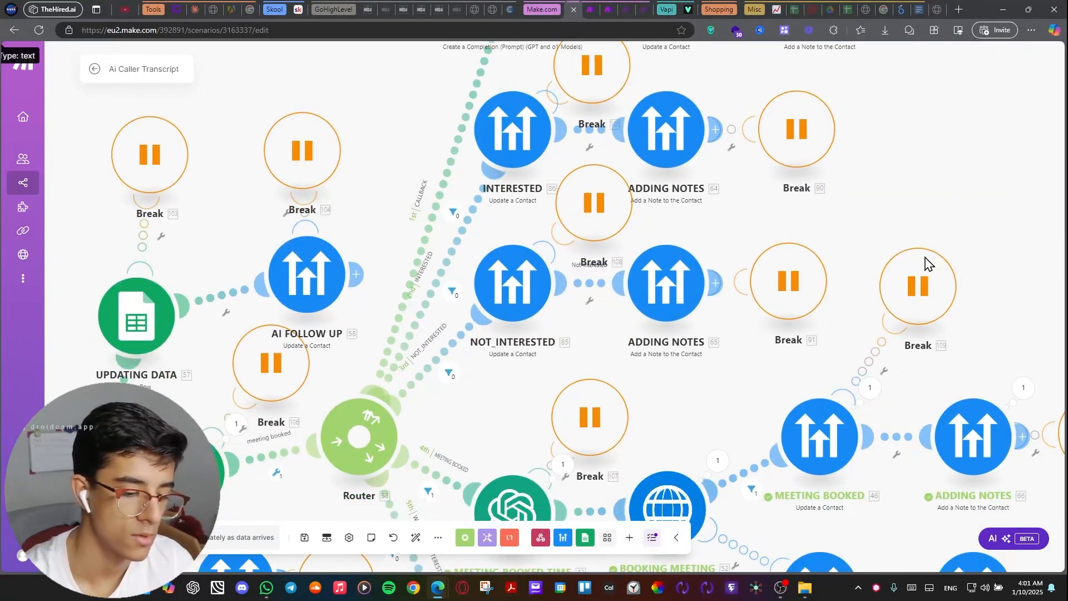
{"action": "scroll", "coordinate": [714, 181], "scroll_direction": "down", "scroll_amount": 1}
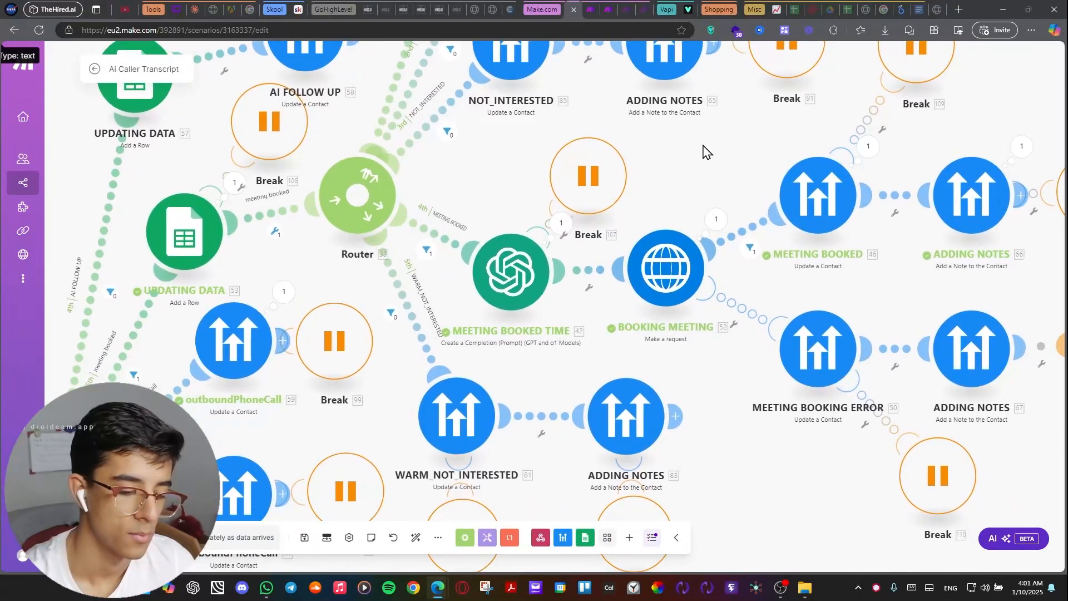
{"action": "scroll", "coordinate": [510, 154], "scroll_direction": "left", "scroll_amount": 2}
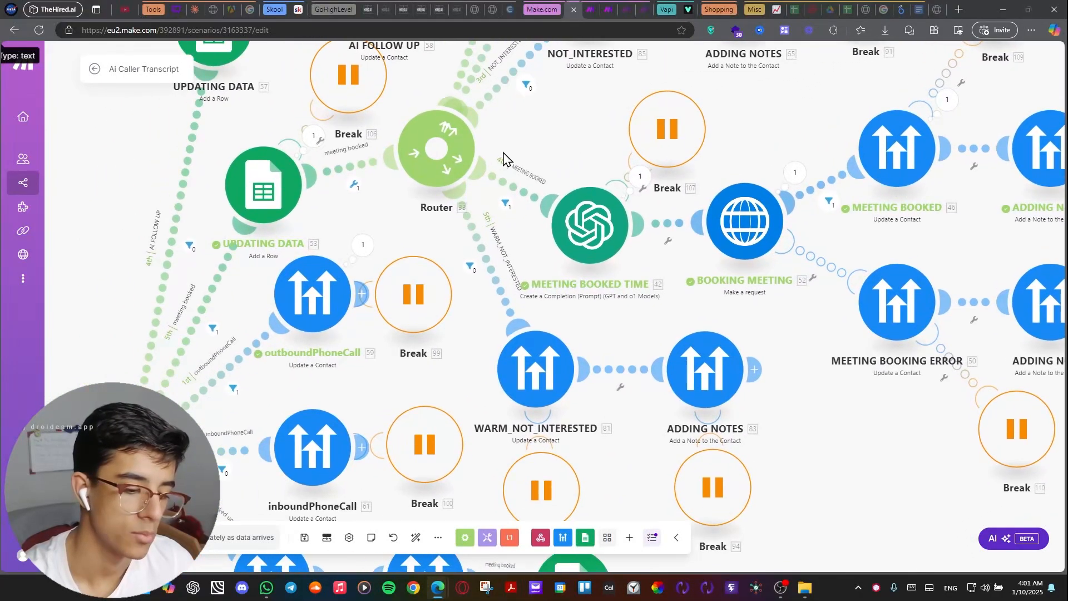
{"action": "scroll", "coordinate": [503, 160], "scroll_direction": "up", "scroll_amount": 2}
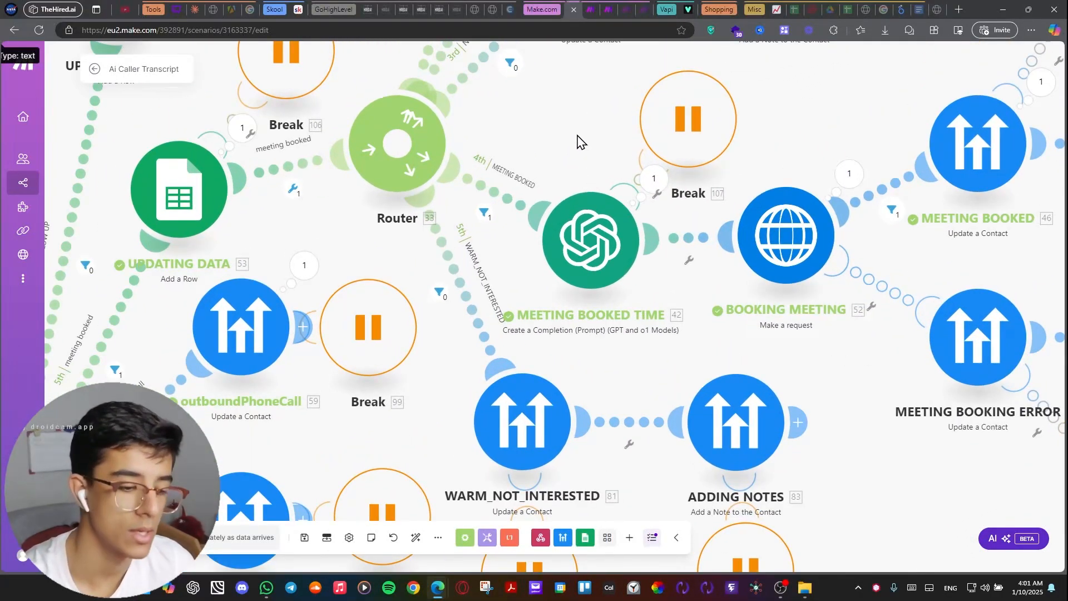
{"action": "scroll", "coordinate": [579, 137], "scroll_direction": "right", "scroll_amount": 2}
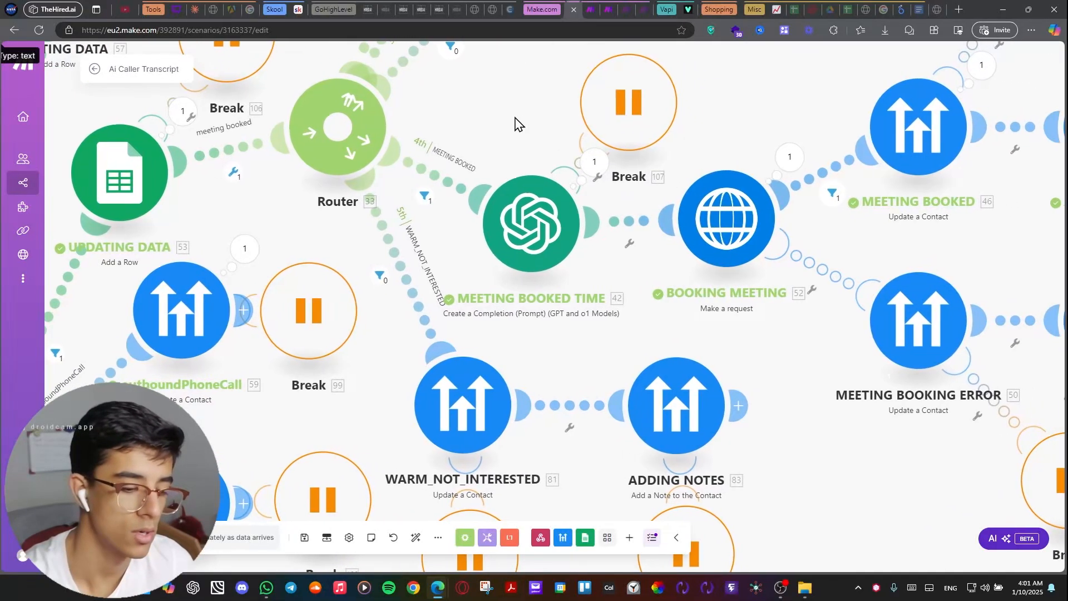
{"action": "scroll", "coordinate": [527, 135], "scroll_direction": "right", "scroll_amount": 2}
{"action": "scroll", "coordinate": [501, 139], "scroll_direction": "down", "scroll_amount": 2}
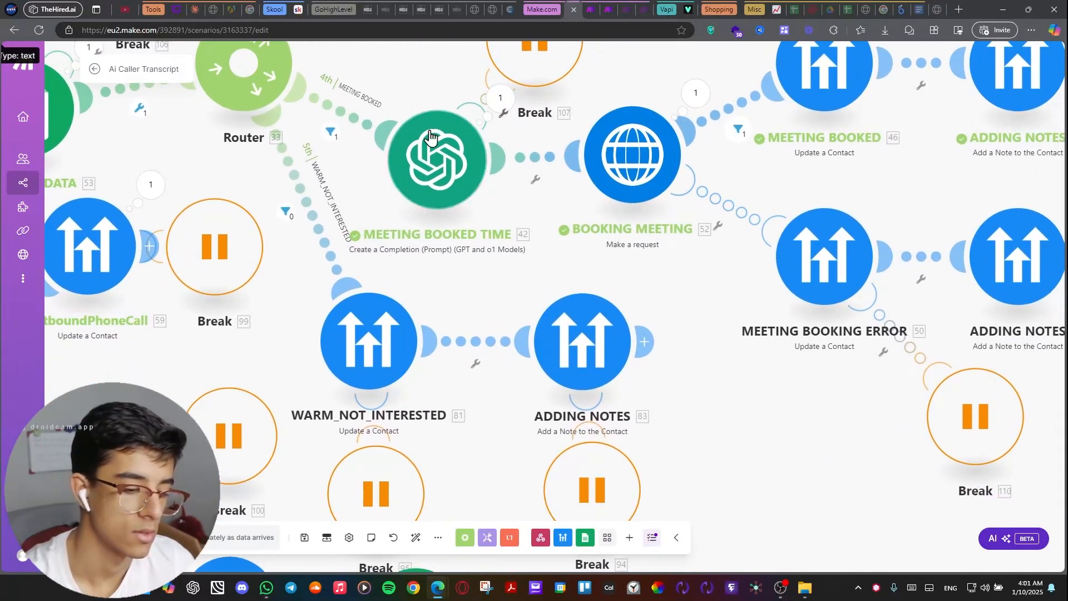
{"action": "scroll", "coordinate": [511, 295], "scroll_direction": "up", "scroll_amount": 2}
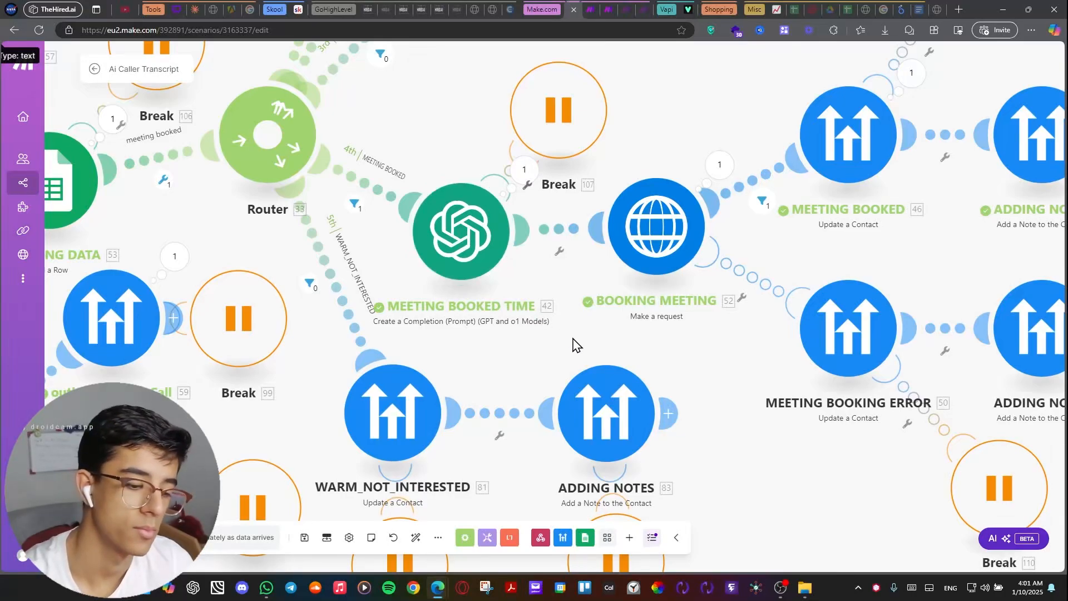
{"action": "scroll", "coordinate": [575, 346], "scroll_direction": "right", "scroll_amount": 5}
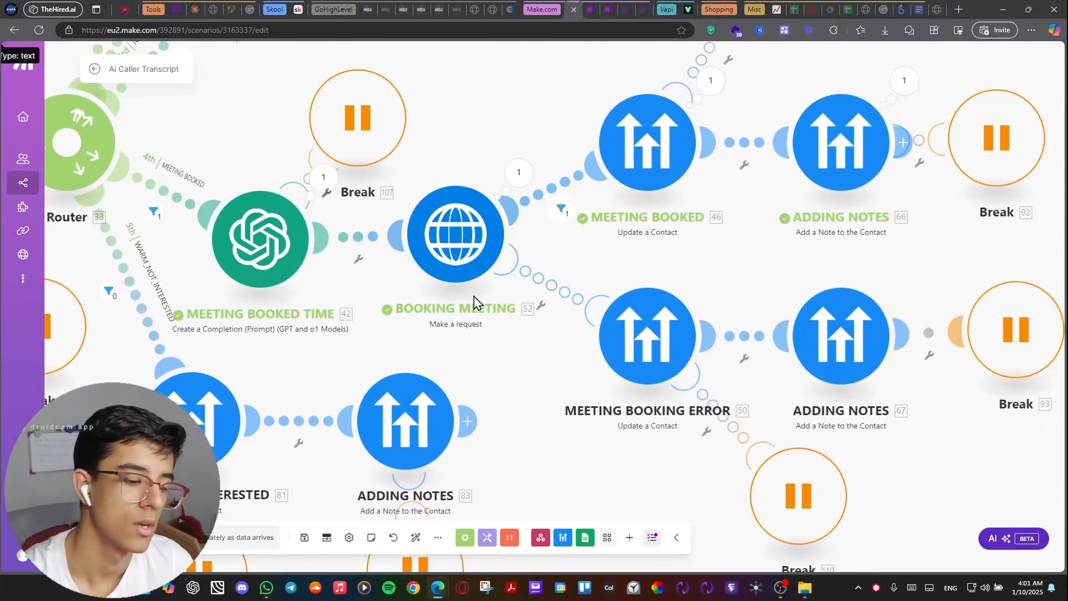
{"action": "left_click", "coordinate": [459, 242]}
{"action": "left_click", "coordinate": [492, 127]}
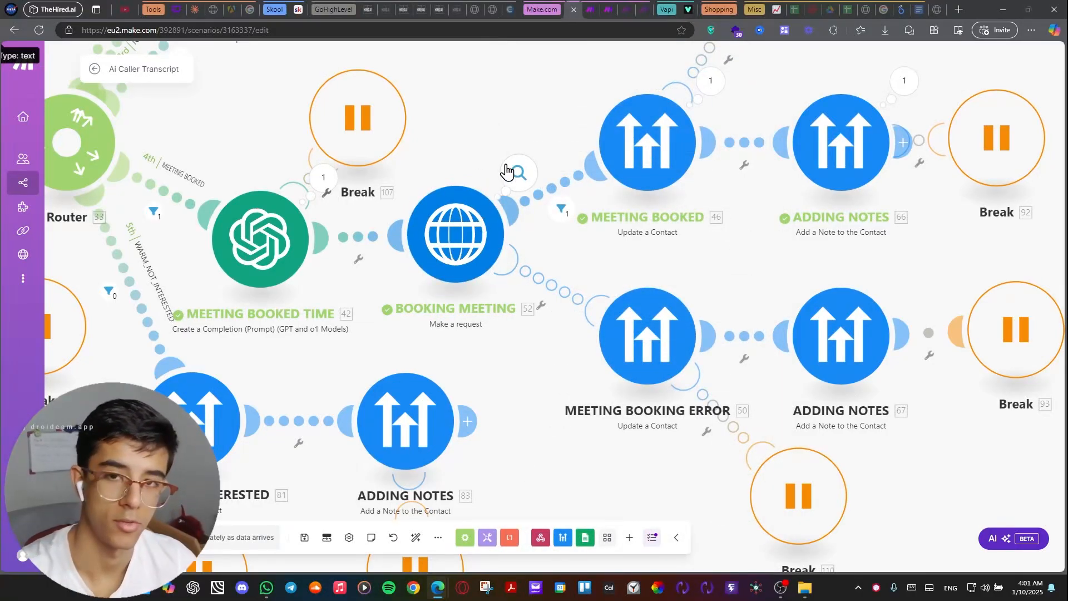
Examine the MEETING BOOKED and MEETING BOOKING ERROR branches that follow the BOOKING MEETING request, including their ADDING NOTES modules.
{"action": "left_click_drag", "start_coordinate": [522, 150], "coordinate": [439, 205]}
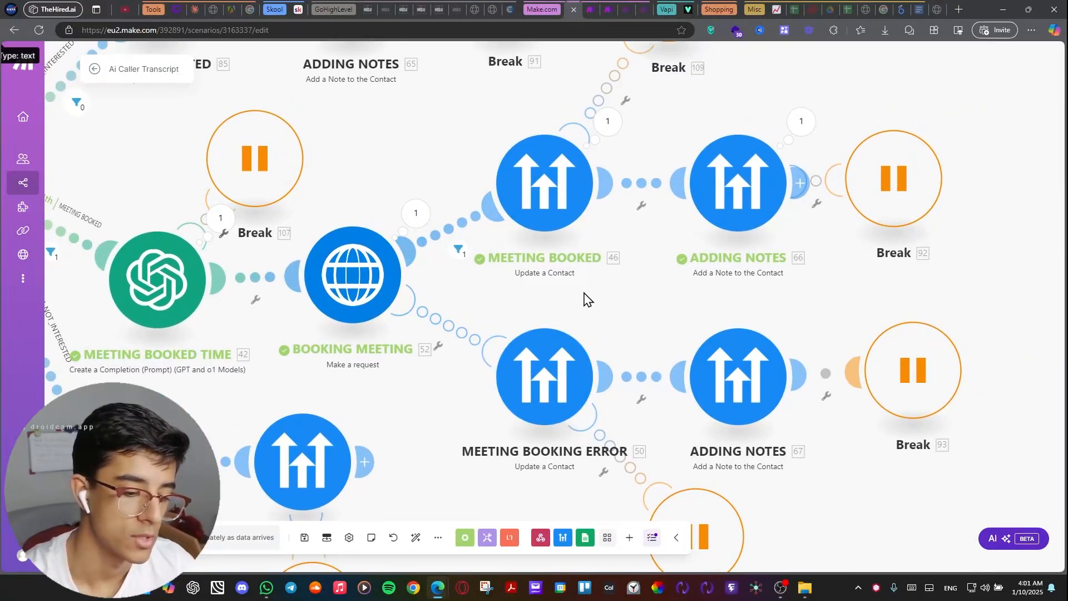
{"action": "left_click_drag", "start_coordinate": [586, 301], "coordinate": [537, 193]}
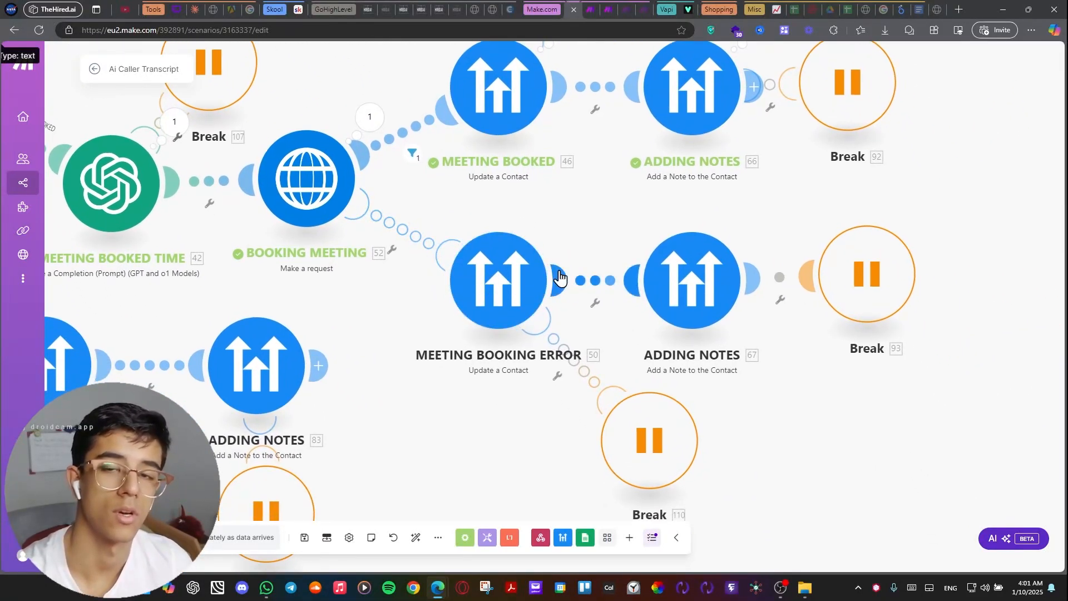
{"action": "left_click_drag", "start_coordinate": [575, 262], "coordinate": [521, 222]}
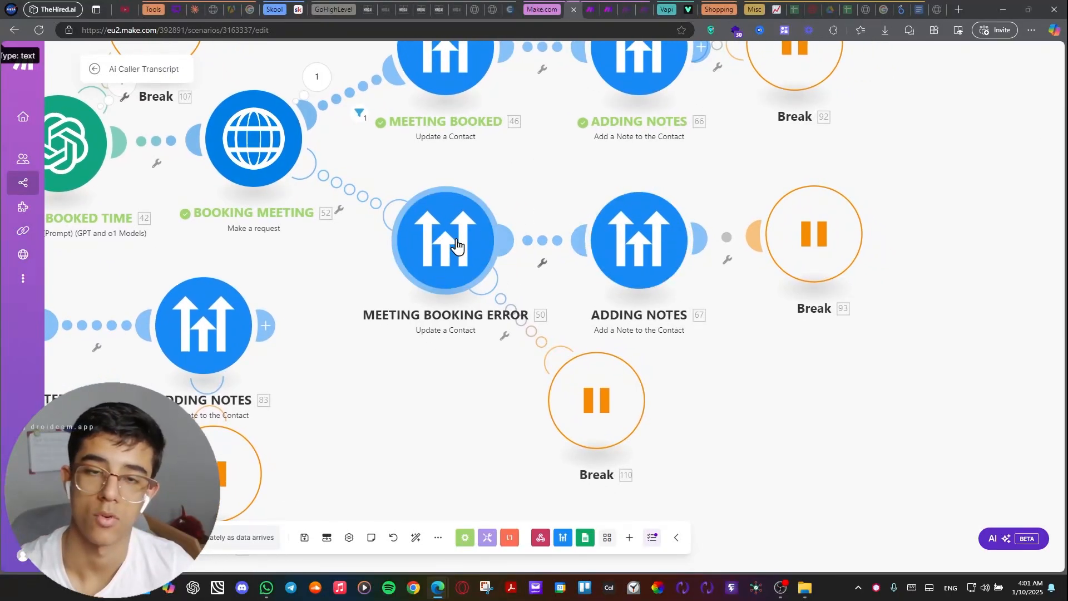
{"action": "scroll", "coordinate": [456, 245], "scroll_direction": "up", "scroll_amount": 1}
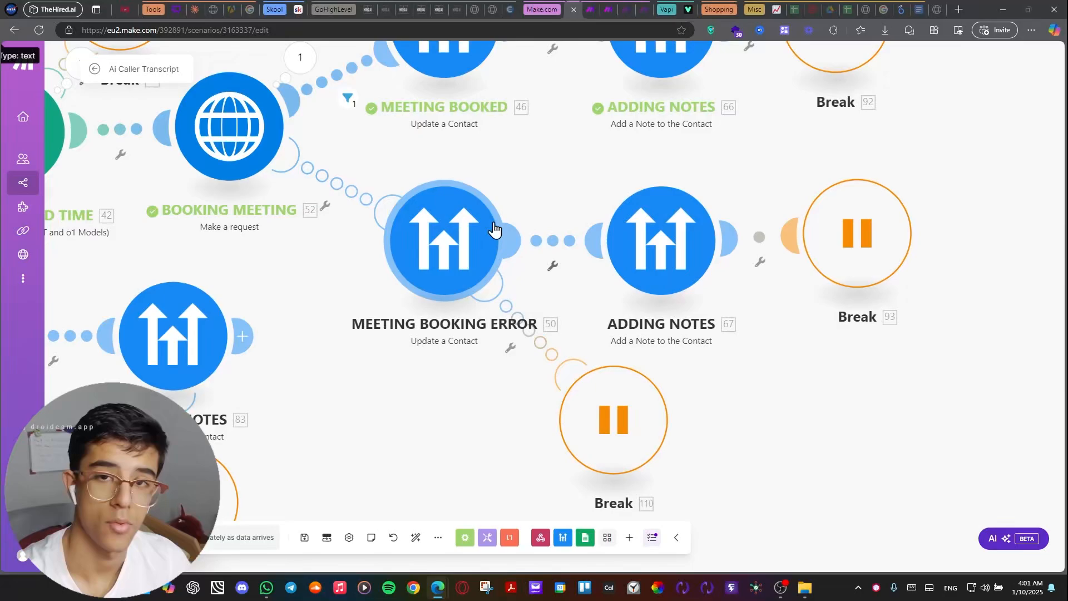
{"action": "left_click_drag", "start_coordinate": [538, 162], "coordinate": [608, 234]}
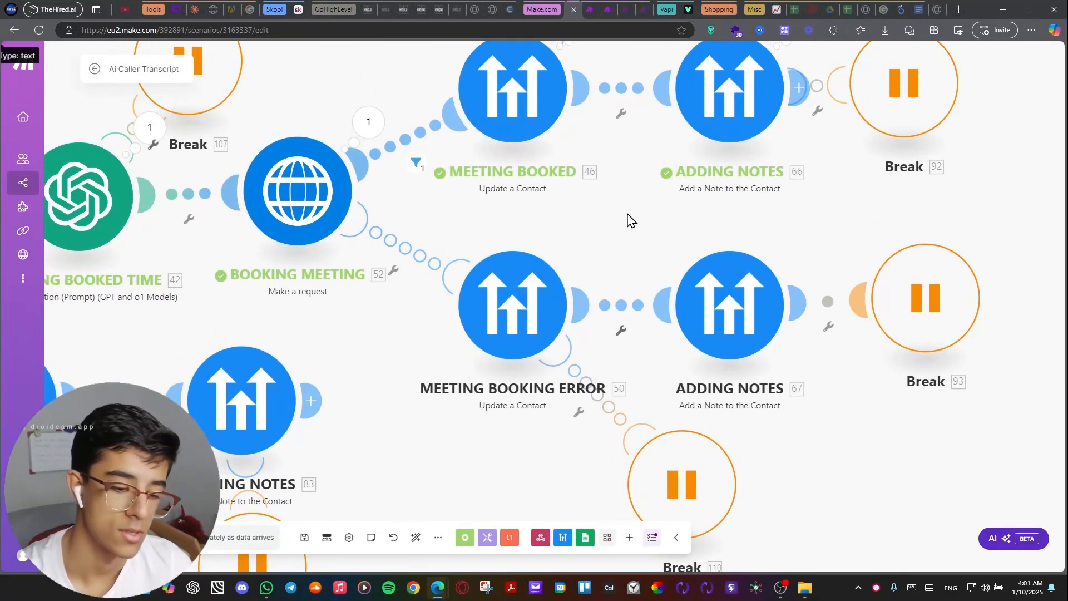
{"action": "scroll", "coordinate": [662, 262], "scroll_direction": "down", "scroll_amount": 1}
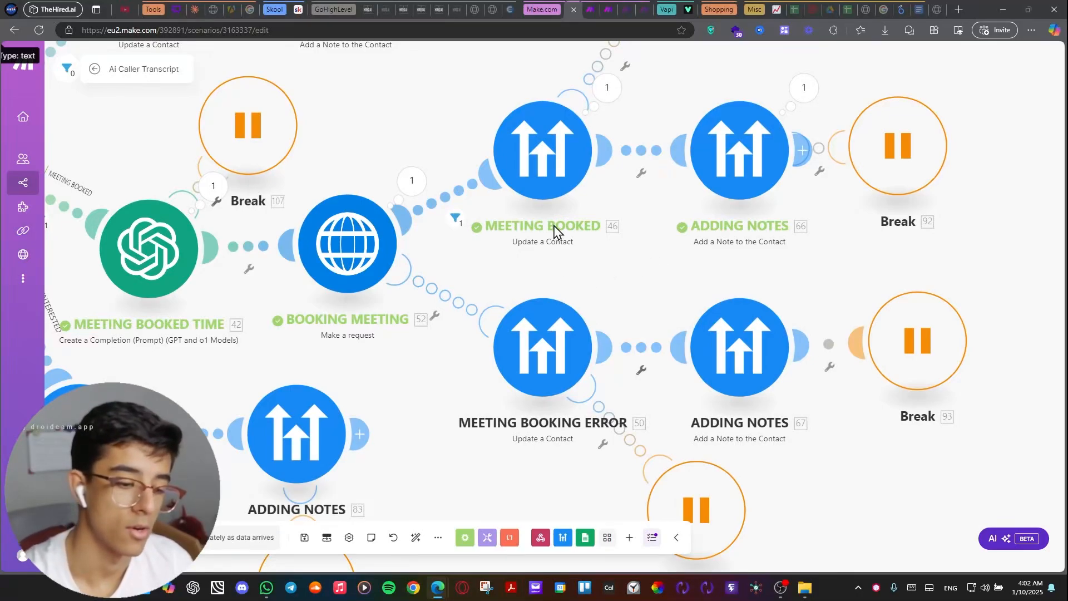
{"action": "left_click_drag", "start_coordinate": [651, 245], "coordinate": [643, 313]}
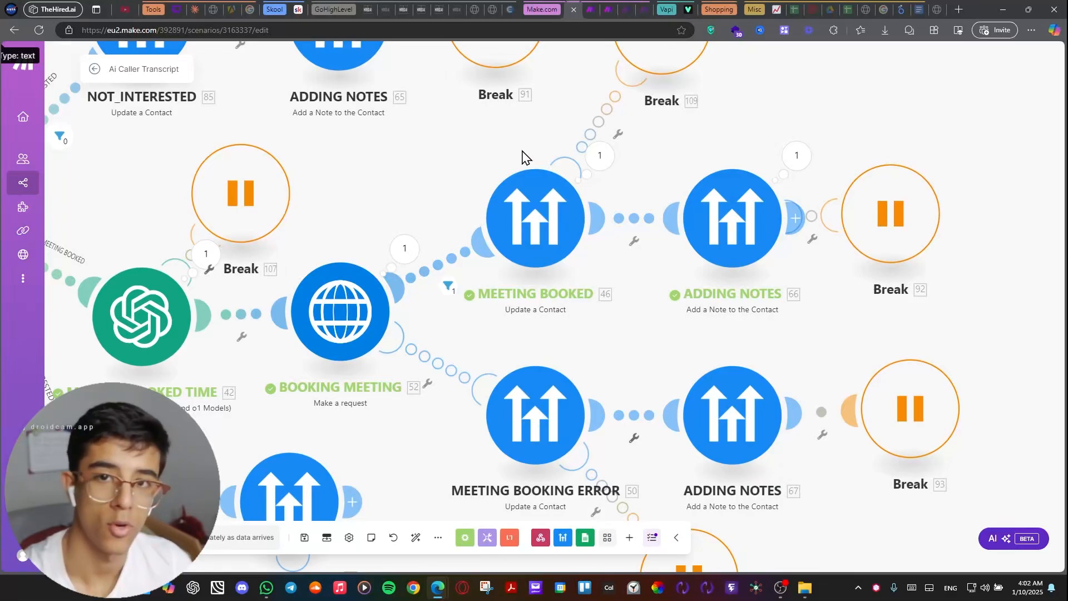
{"action": "left_click_drag", "start_coordinate": [523, 157], "coordinate": [404, 169]}
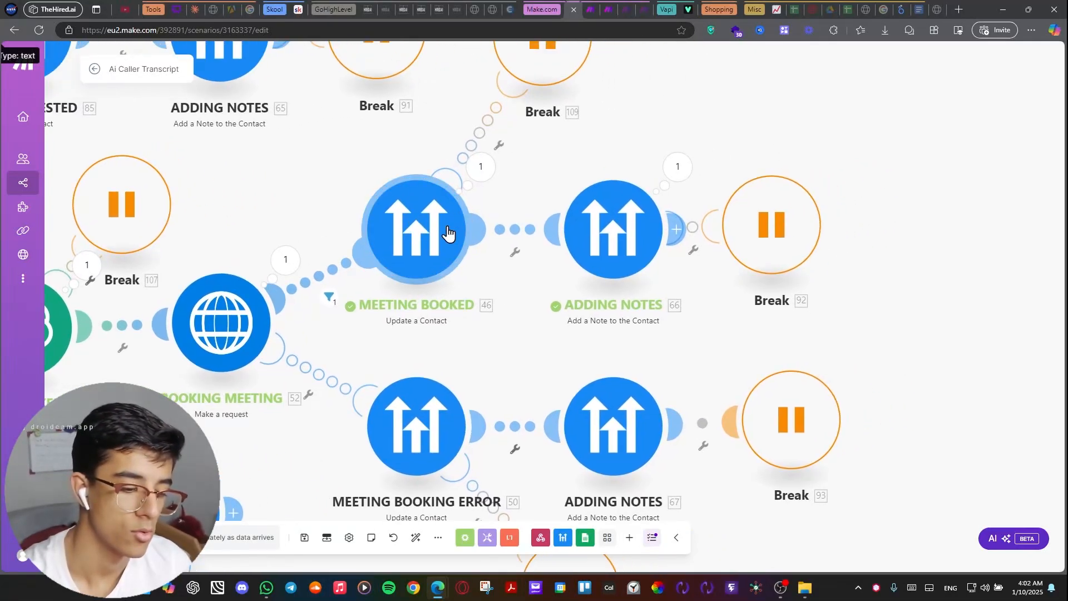
Inspect the opportunityStatusChanged value in the MEETING BOOKED module's contact update settings, and close the settings.
{"action": "left_click", "coordinate": [445, 236]}
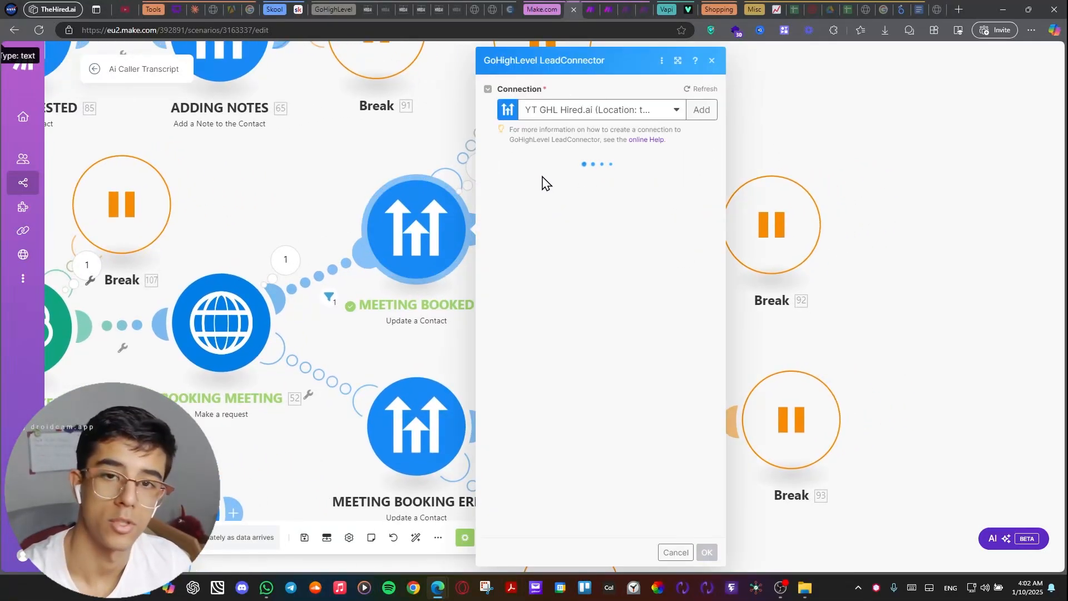
{"action": "scroll", "coordinate": [507, 249], "scroll_direction": "down", "scroll_amount": 12}
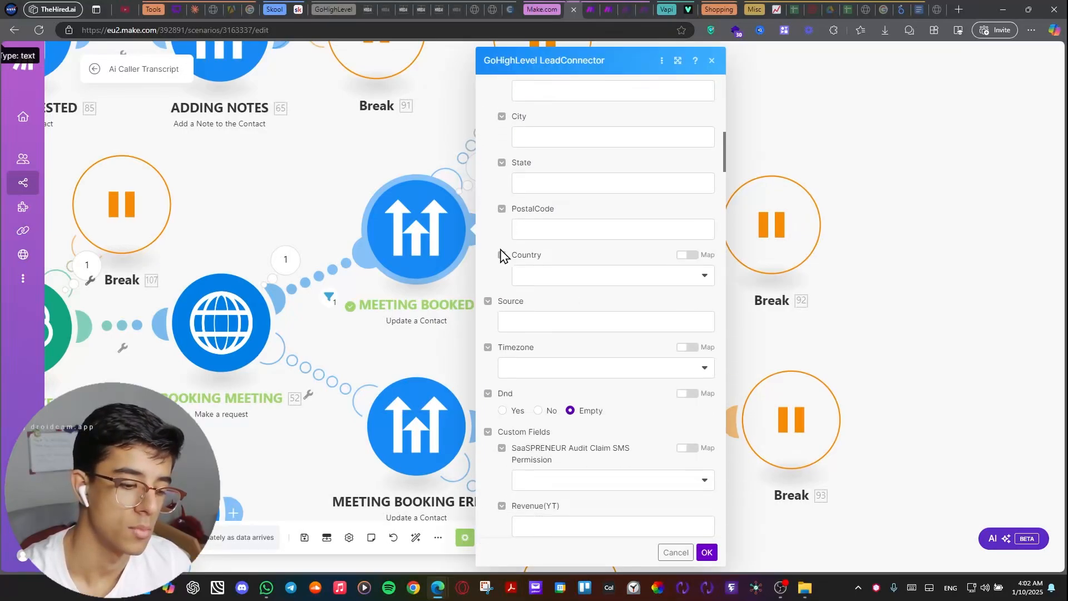
{"action": "scroll", "coordinate": [500, 254], "scroll_direction": "down", "scroll_amount": 15}
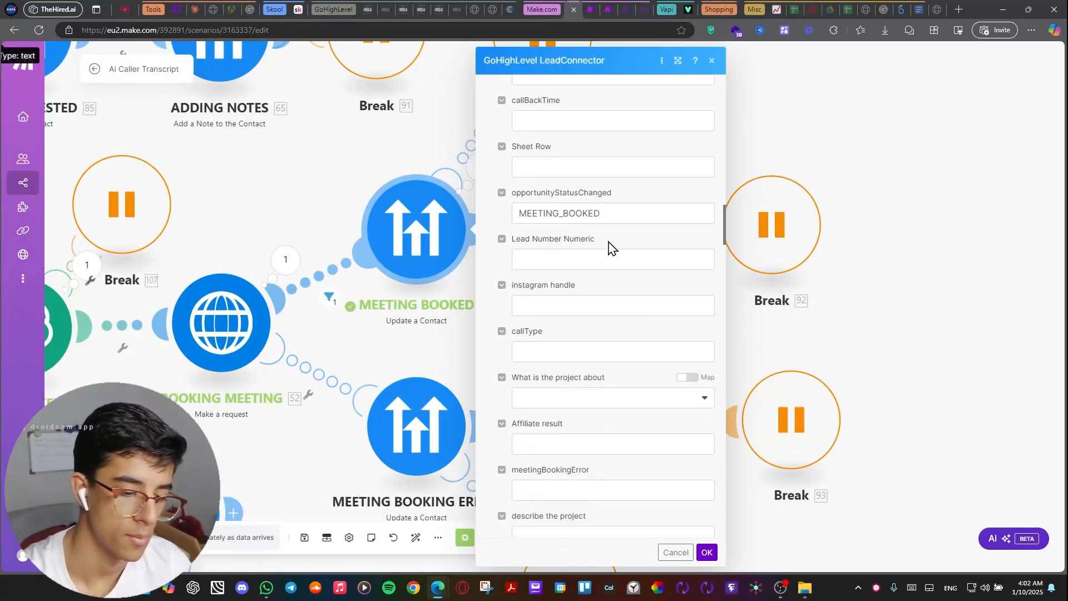
{"action": "left_click_drag", "start_coordinate": [612, 248], "coordinate": [539, 233]}
{"action": "double_click", "coordinate": [618, 214]}
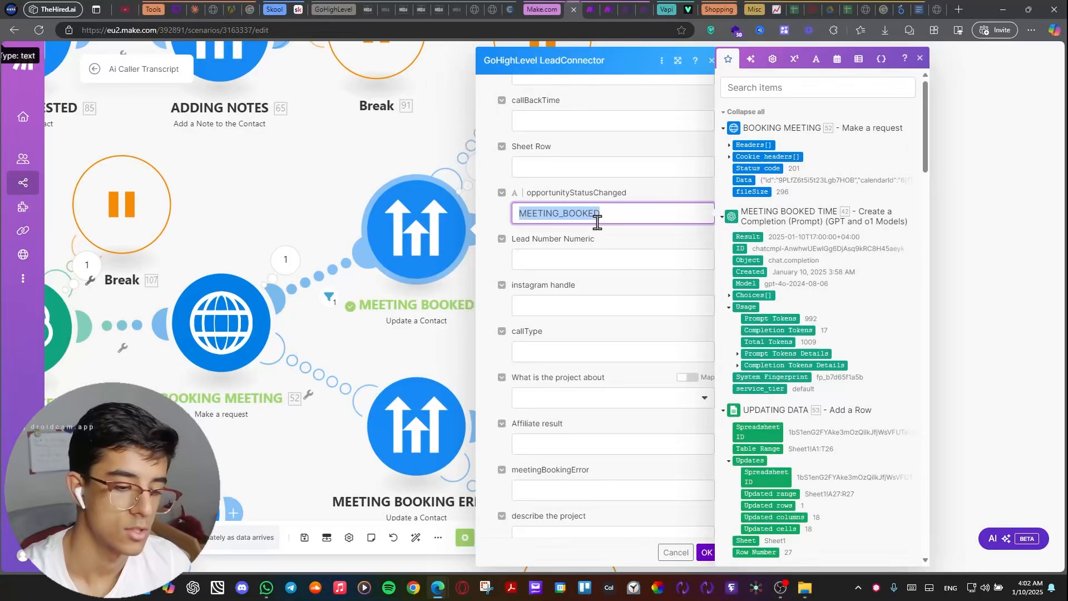
{"action": "left_click", "coordinate": [418, 165]}
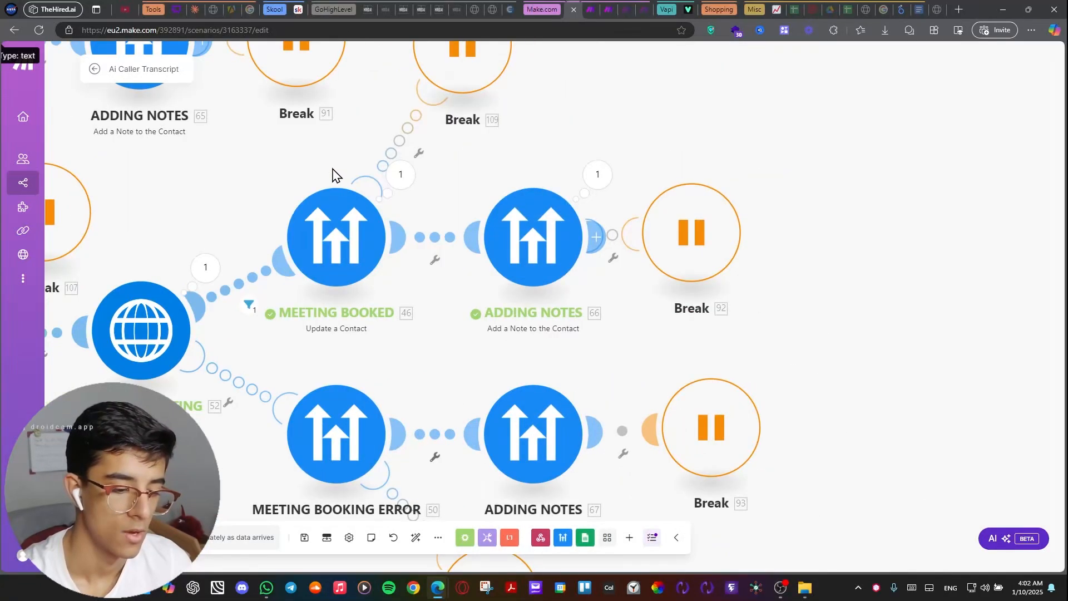
Switch from the Make scenario to GoHighLevel and open the opportunityStatusChanged workflow to view its triggers and branches.
{"action": "scroll", "coordinate": [331, 174], "scroll_direction": "down", "scroll_amount": 6}
{"action": "scroll", "coordinate": [852, 149], "scroll_direction": "down", "scroll_amount": 5}
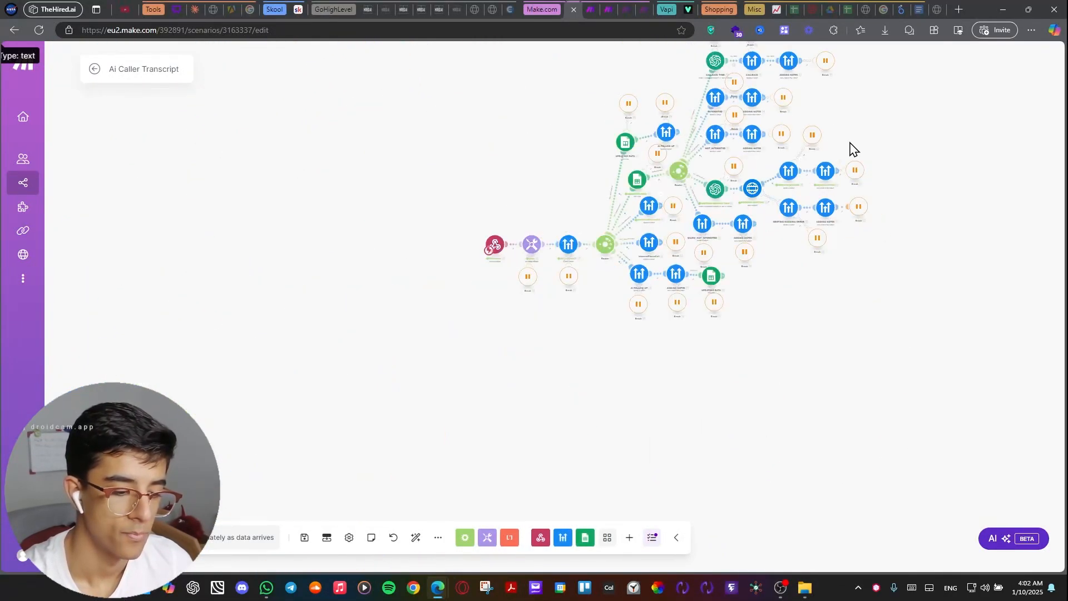
{"action": "left_click_drag", "start_coordinate": [814, 302], "coordinate": [706, 362]}
{"action": "scroll", "coordinate": [699, 360], "scroll_direction": "up", "scroll_amount": 4}
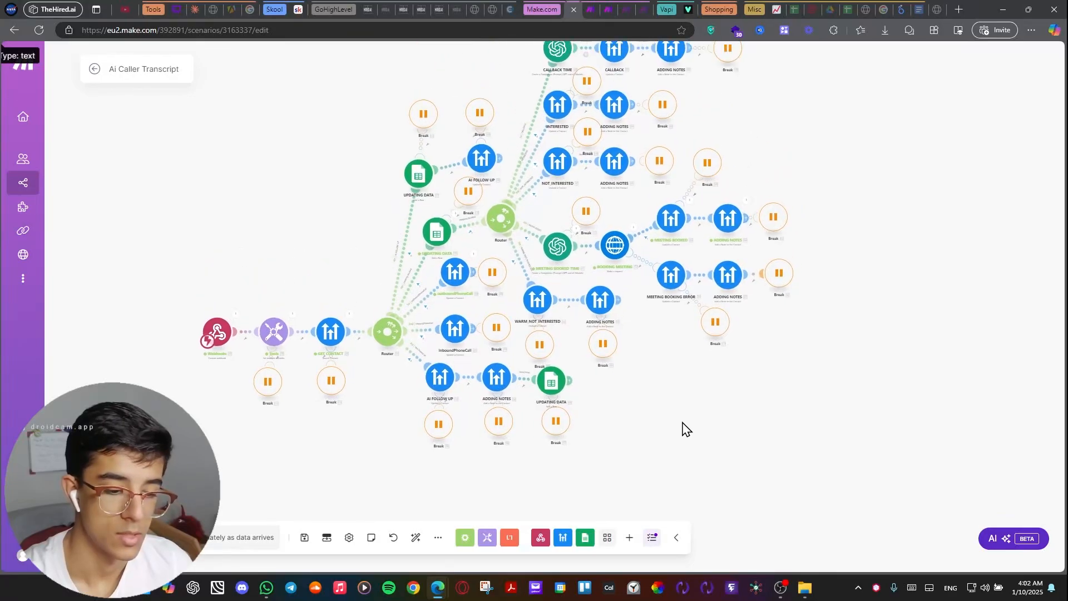
{"action": "mouse_move", "coordinate": [682, 437]}
{"action": "left_mouse_down"}
{"action": "mouse_move", "coordinate": [651, 501]}
{"action": "mouse_move", "coordinate": [690, 422]}
{"action": "left_mouse_up"}
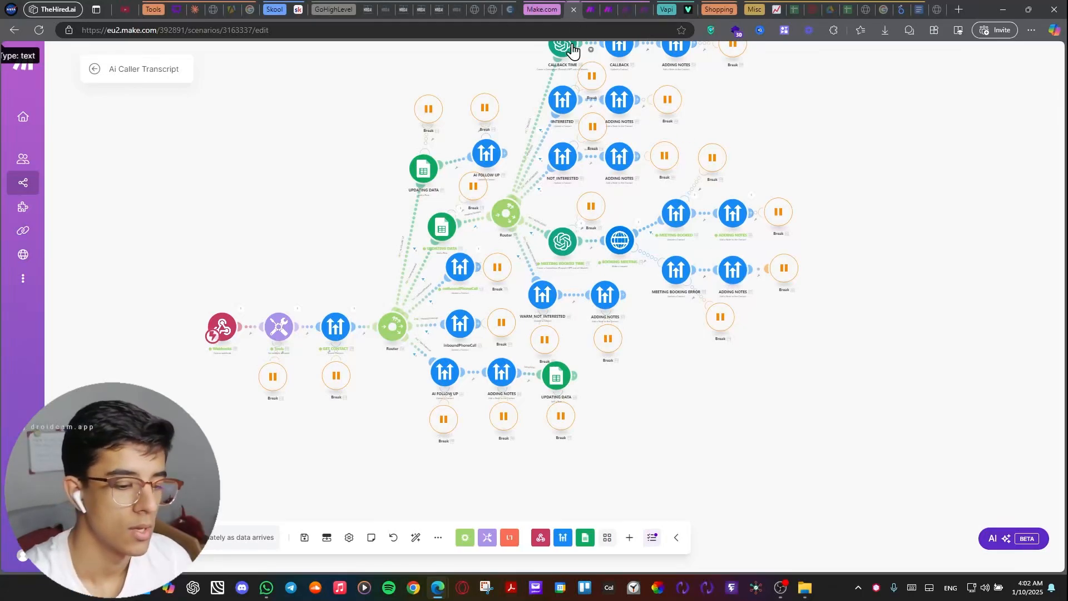
{"action": "left_click", "coordinate": [547, 11]}
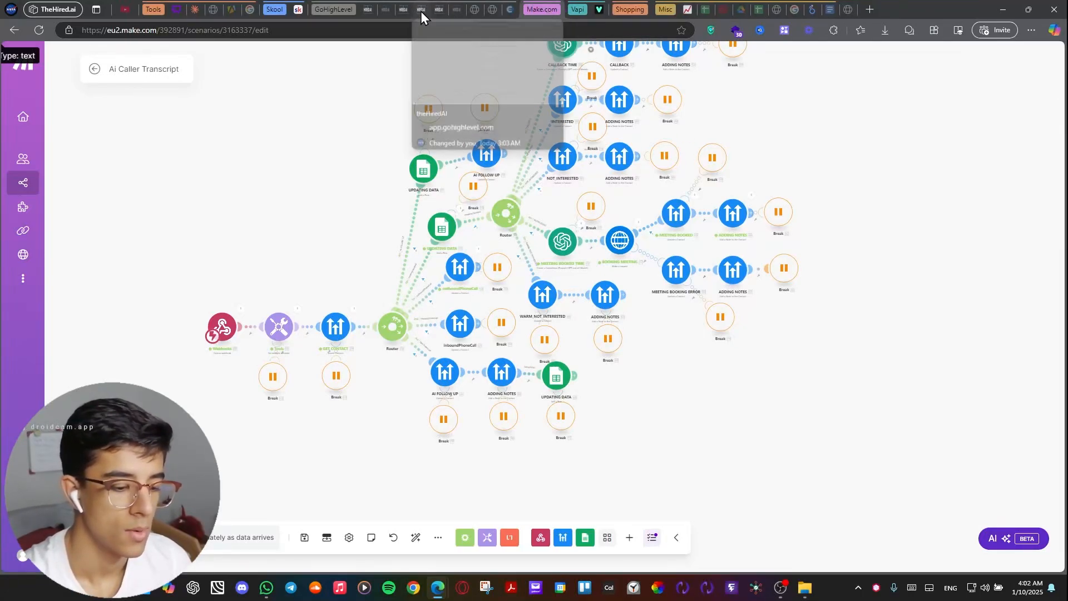
{"action": "left_click", "coordinate": [420, 9]}
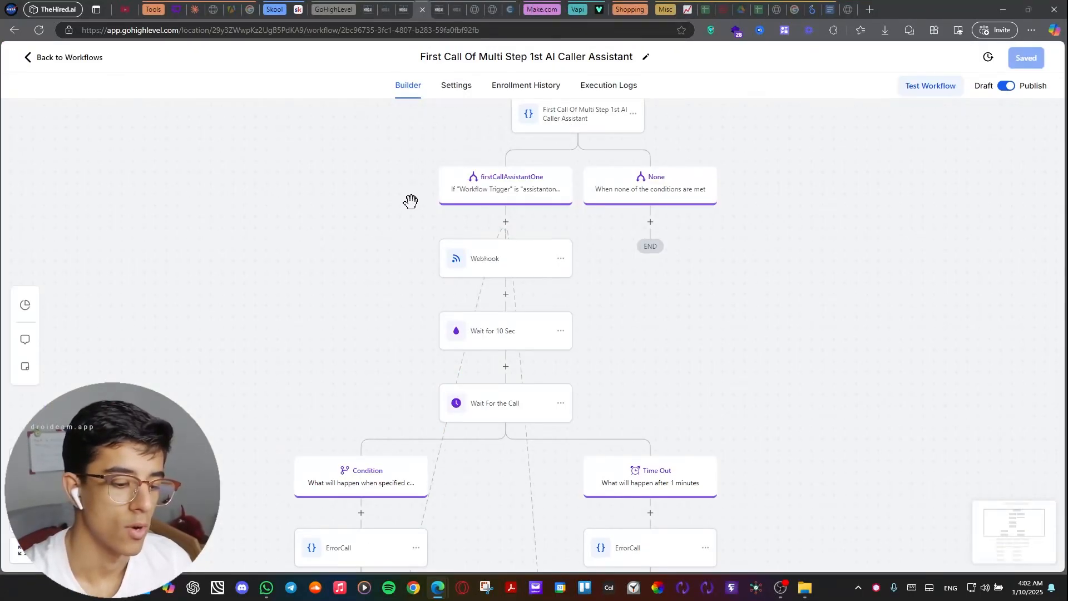
{"action": "scroll", "coordinate": [409, 166], "scroll_direction": "up", "scroll_amount": 2}
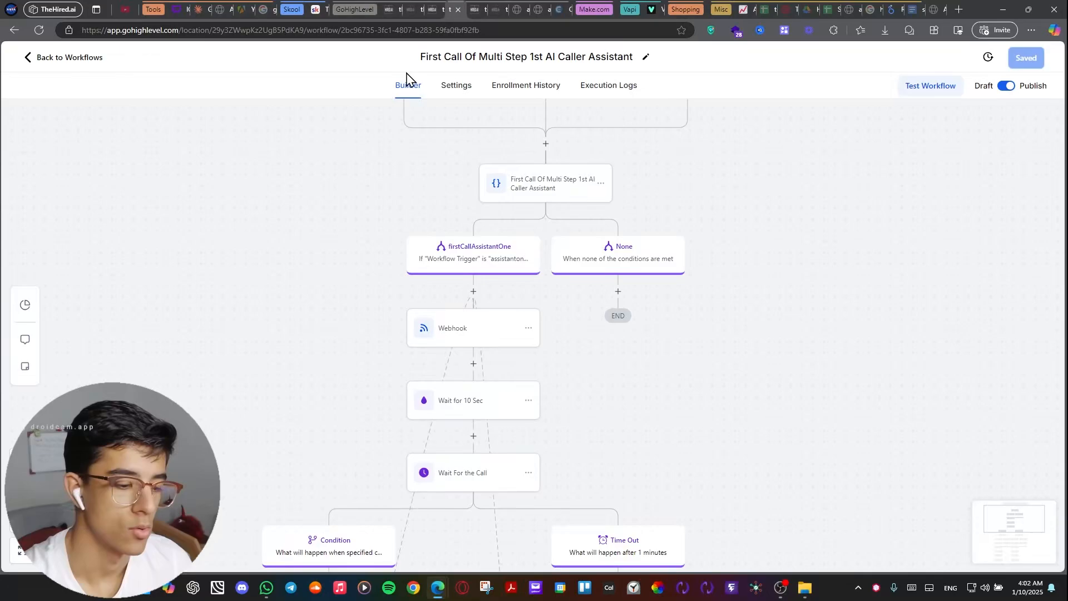
{"action": "left_click", "coordinate": [430, 10]}
{"action": "left_click_drag", "start_coordinate": [535, 181], "coordinate": [535, 154]}
{"action": "left_click_drag", "start_coordinate": [620, 147], "coordinate": [551, 107]}
{"action": "left_click_drag", "start_coordinate": [662, 263], "coordinate": [708, 249]}
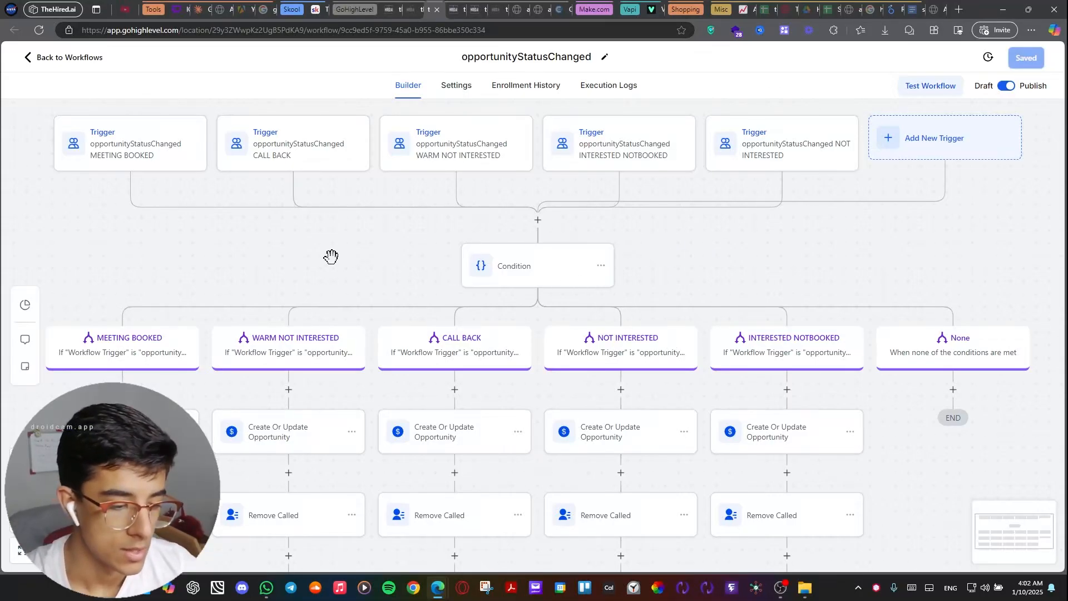
Inspect the MEETING BOOKED trigger's opportunityStatusChanged filter in the workflow, and close it without saving.
{"action": "left_click_drag", "start_coordinate": [241, 261], "coordinate": [355, 279]}
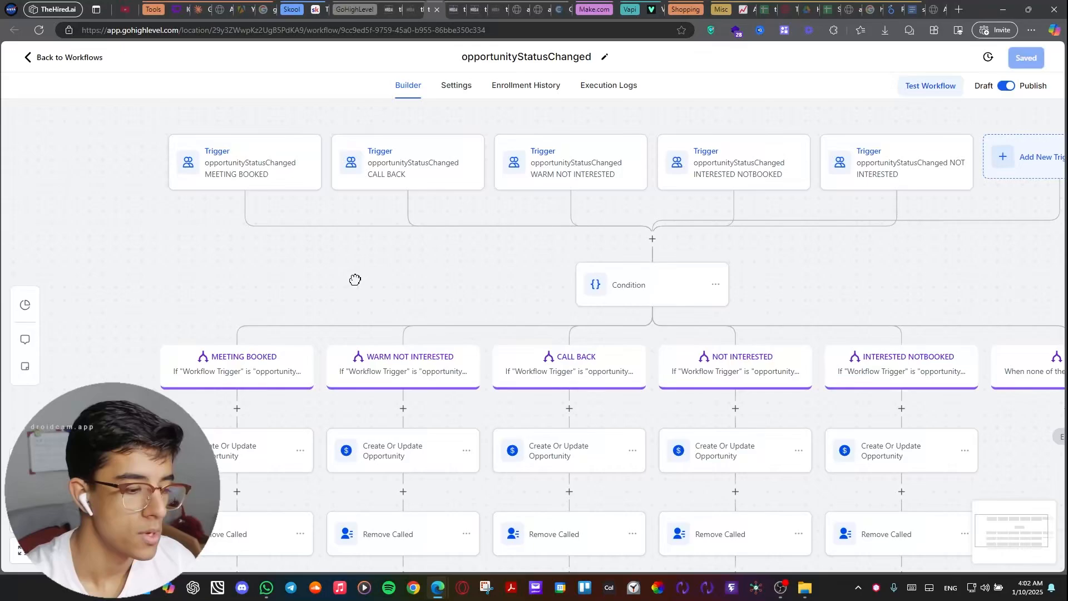
{"action": "left_click", "coordinate": [223, 180]}
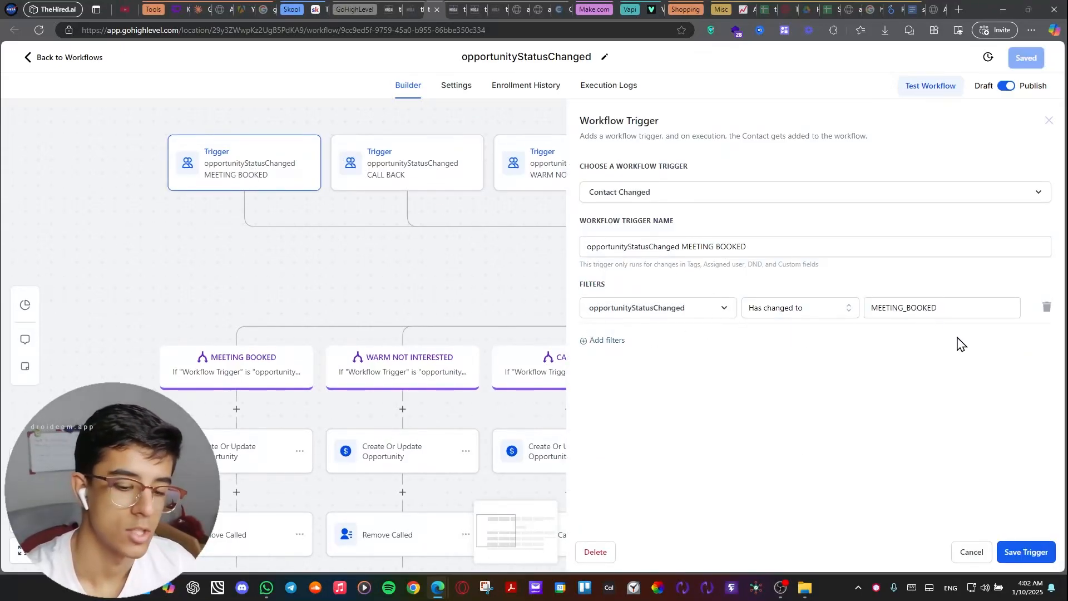
{"action": "left_click_drag", "start_coordinate": [493, 283], "coordinate": [427, 249]}
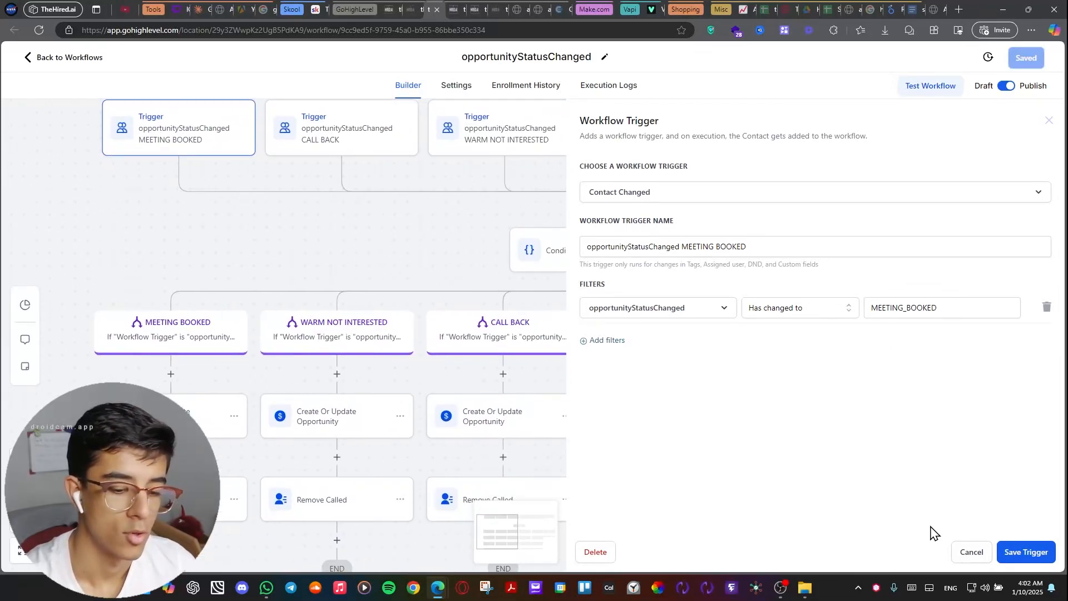
{"action": "left_click", "coordinate": [972, 552]}
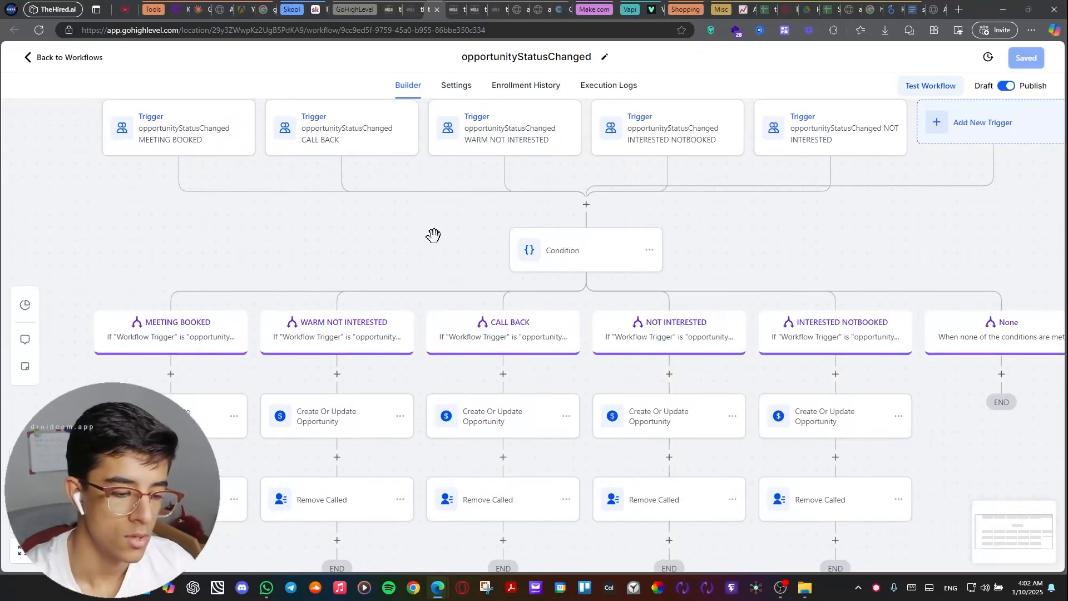
Inspect the MEETING BOOKED branch of the workflow's Condition, and close it without saving.
{"action": "left_click_drag", "start_coordinate": [434, 234], "coordinate": [379, 149]}
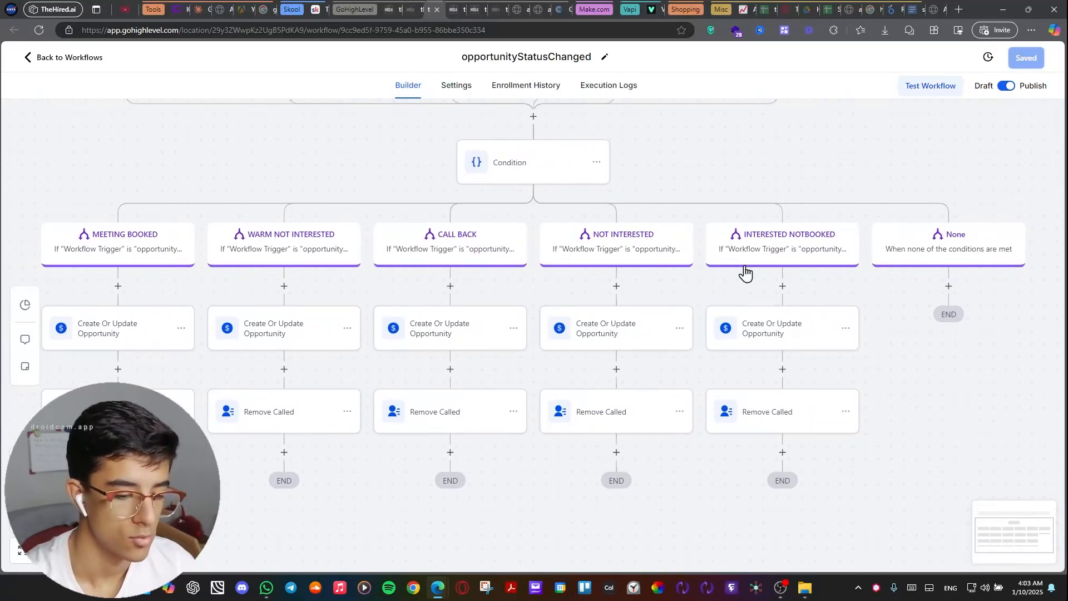
{"action": "left_click", "coordinate": [148, 246]}
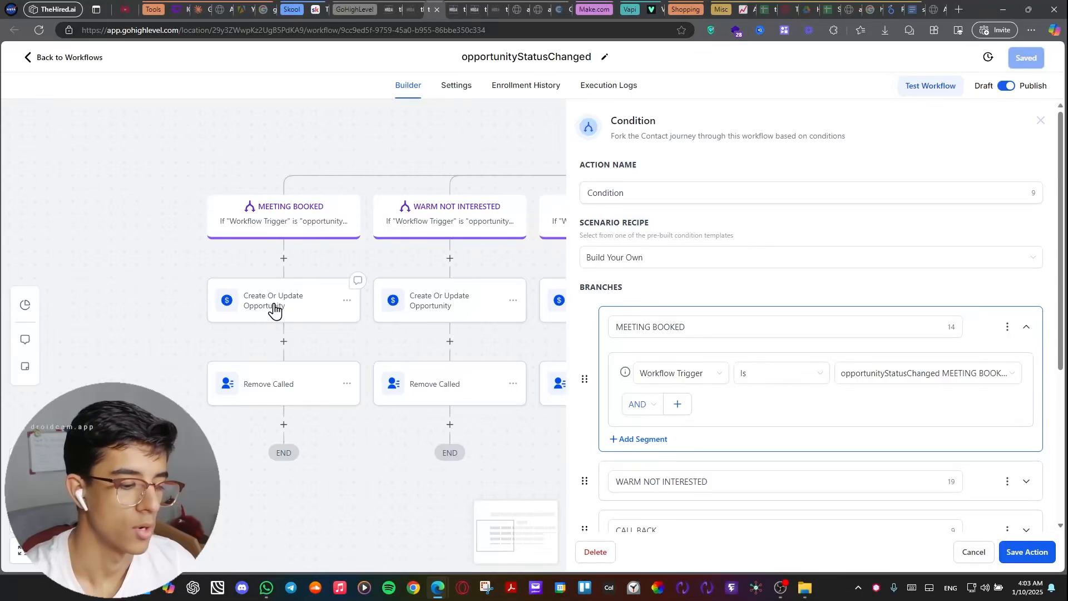
{"action": "left_click", "coordinate": [977, 554]}
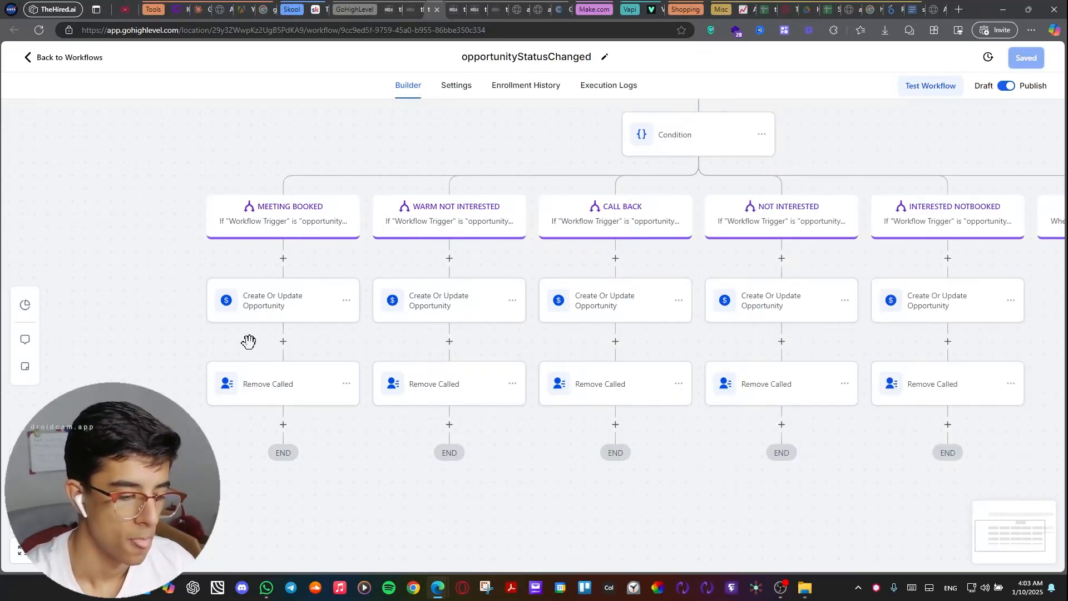
Check the pipeline stage options of the MEETING BOOKED branch's Create Or Update Opportunity action, and view the stages on the Opportunities board.
{"action": "left_click", "coordinate": [273, 309]}
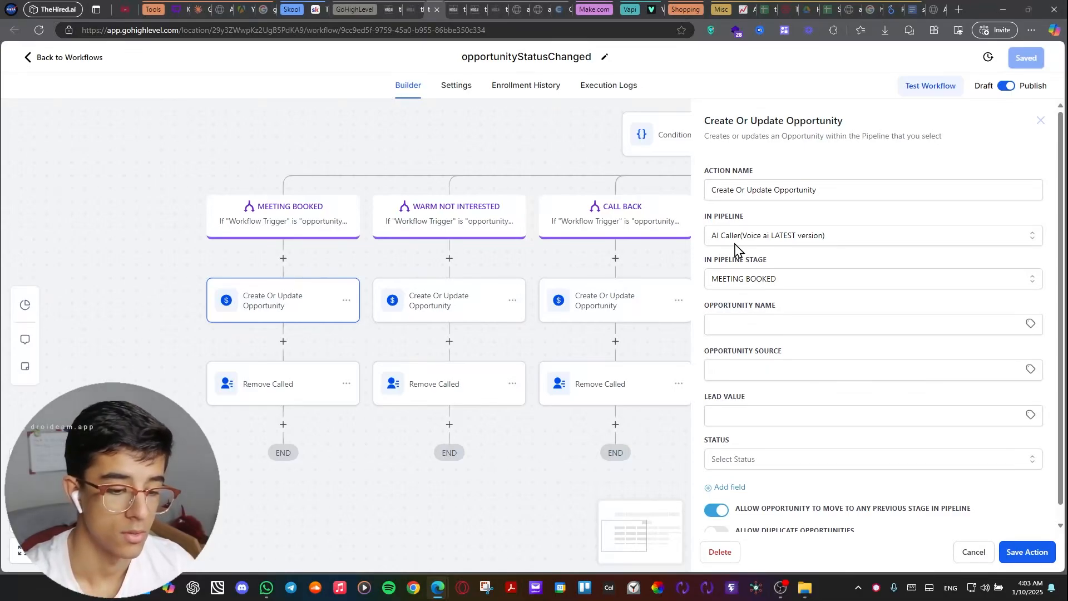
{"action": "left_click", "coordinate": [786, 281]}
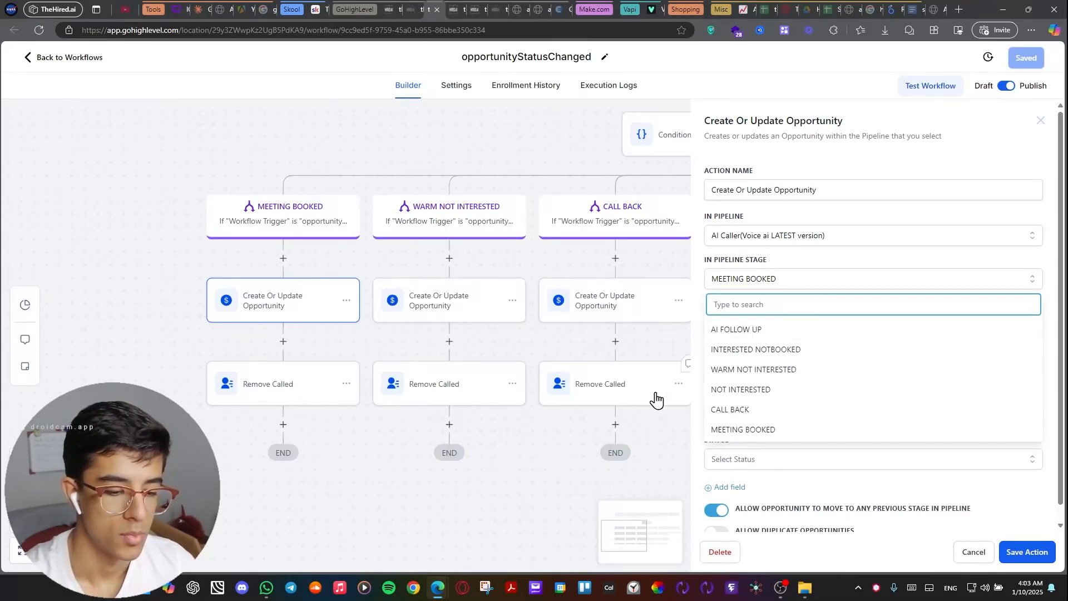
{"action": "left_click", "coordinate": [556, 482]}
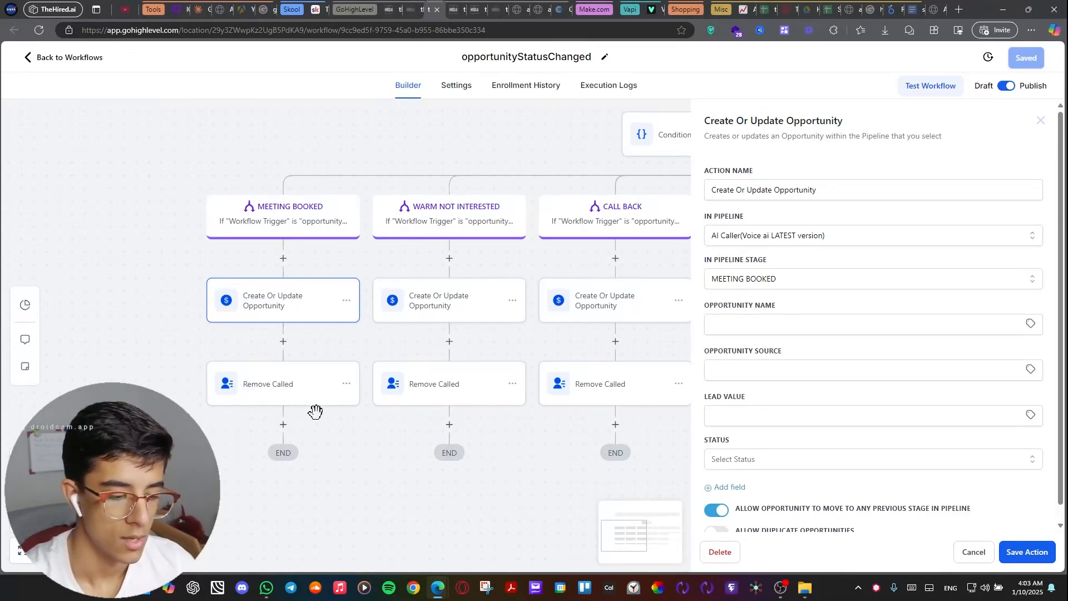
{"action": "left_click", "coordinate": [973, 553]}
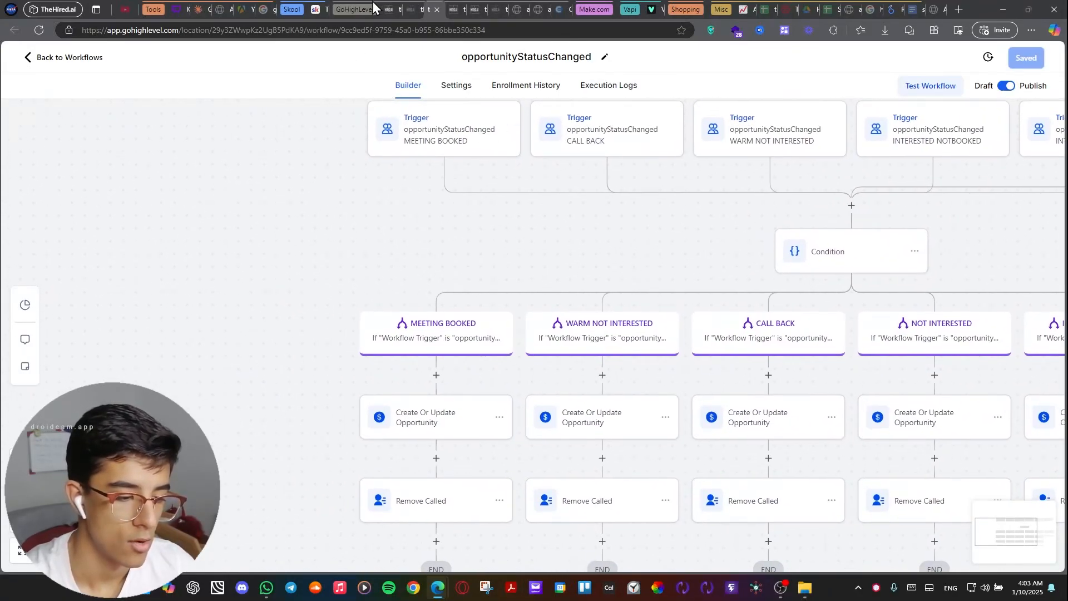
{"action": "left_click", "coordinate": [410, 9]}
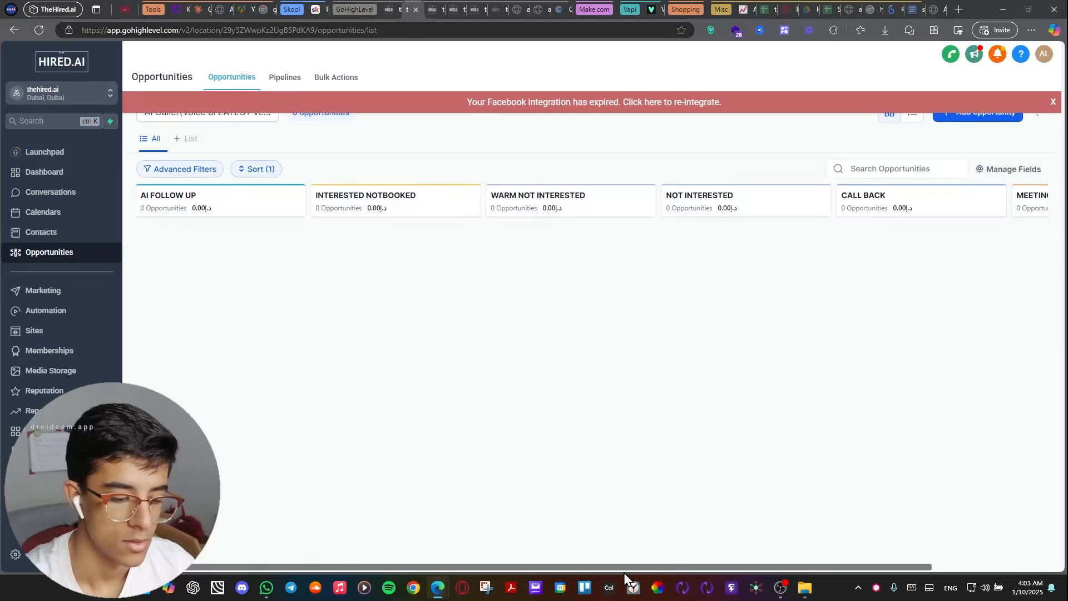
{"action": "left_click_drag", "start_coordinate": [648, 566], "coordinate": [782, 558]}
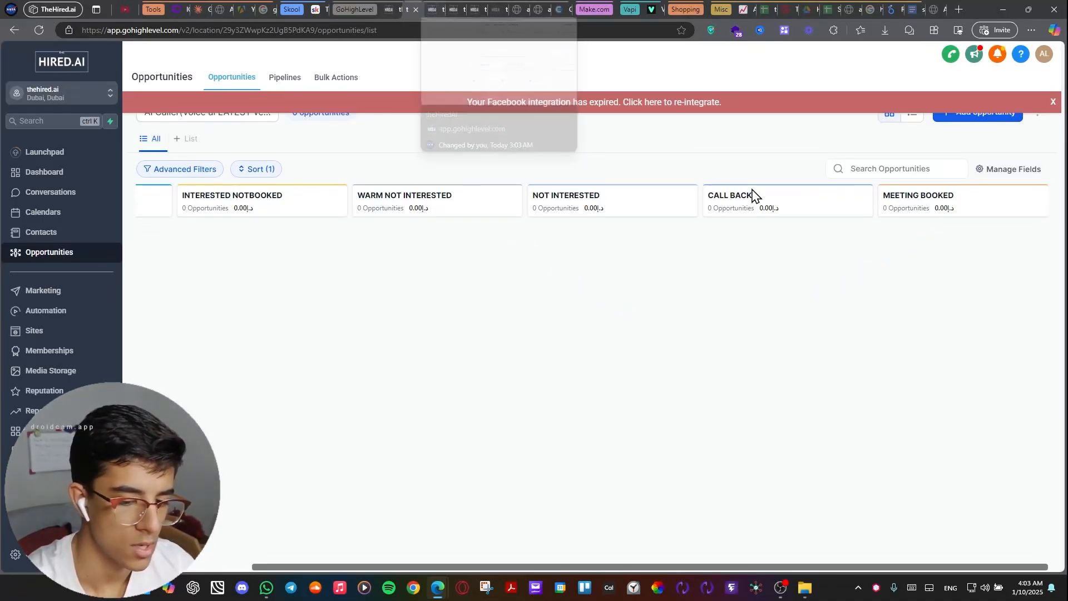
Return to the opportunityStatusChanged workflow, open its MEETING BOOKED trigger and save the trigger as it is.
{"action": "left_click", "coordinate": [432, 6]}
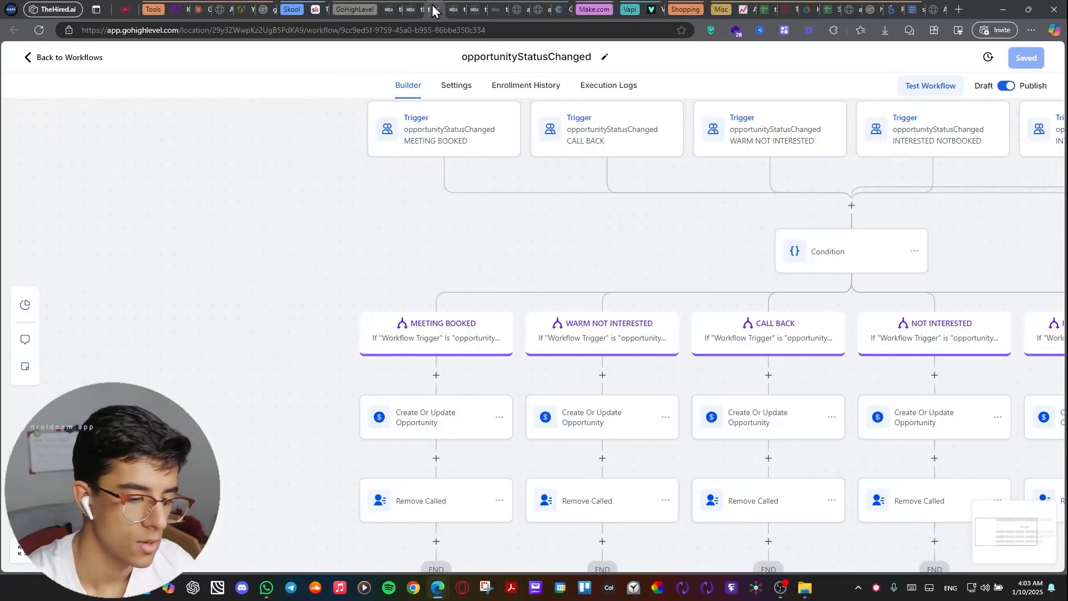
{"action": "left_click", "coordinate": [446, 157]}
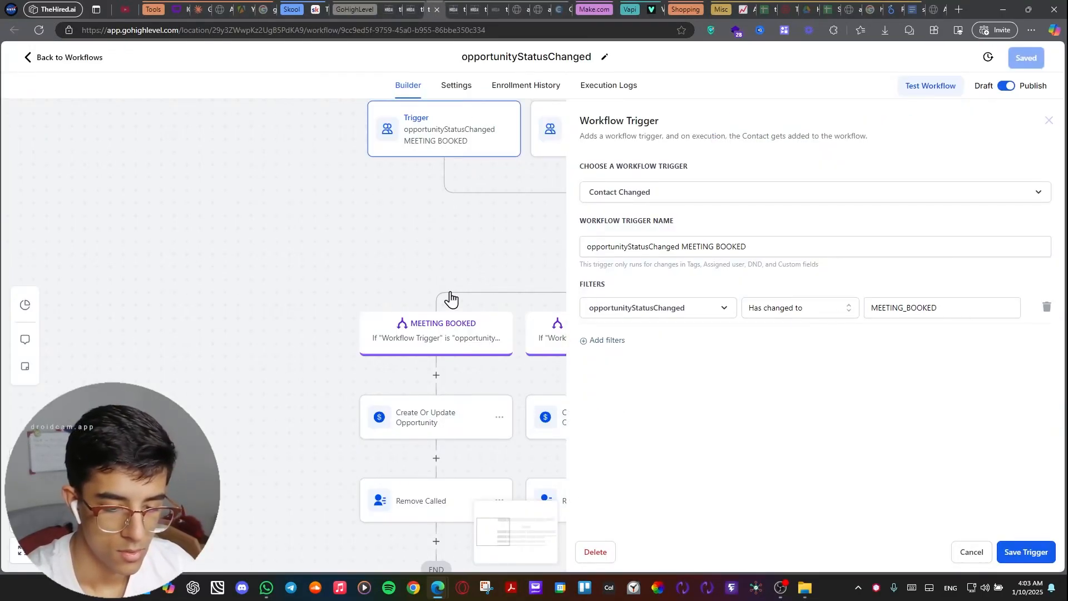
{"action": "left_click", "coordinate": [1030, 550]}
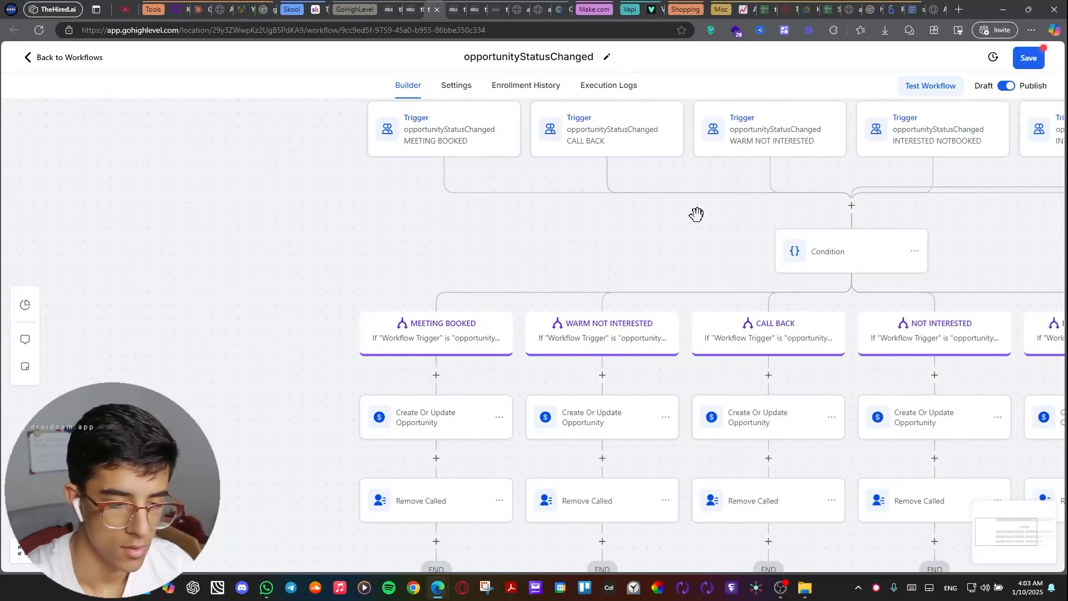
Switch to the Make scenario, recheck opportunityStatusChanged in the MEETING BOOKED module, confirm its settings and view the surrounding routes.
{"action": "left_click", "coordinate": [571, 12]}
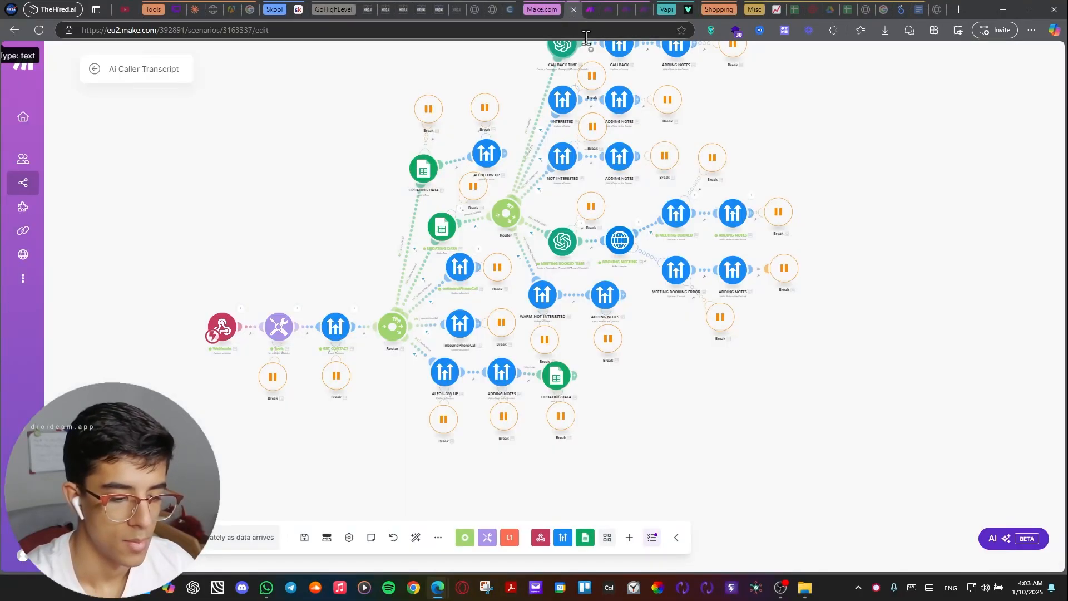
{"action": "scroll", "coordinate": [790, 211], "scroll_direction": "up", "scroll_amount": 5}
{"action": "left_click", "coordinate": [538, 279]}
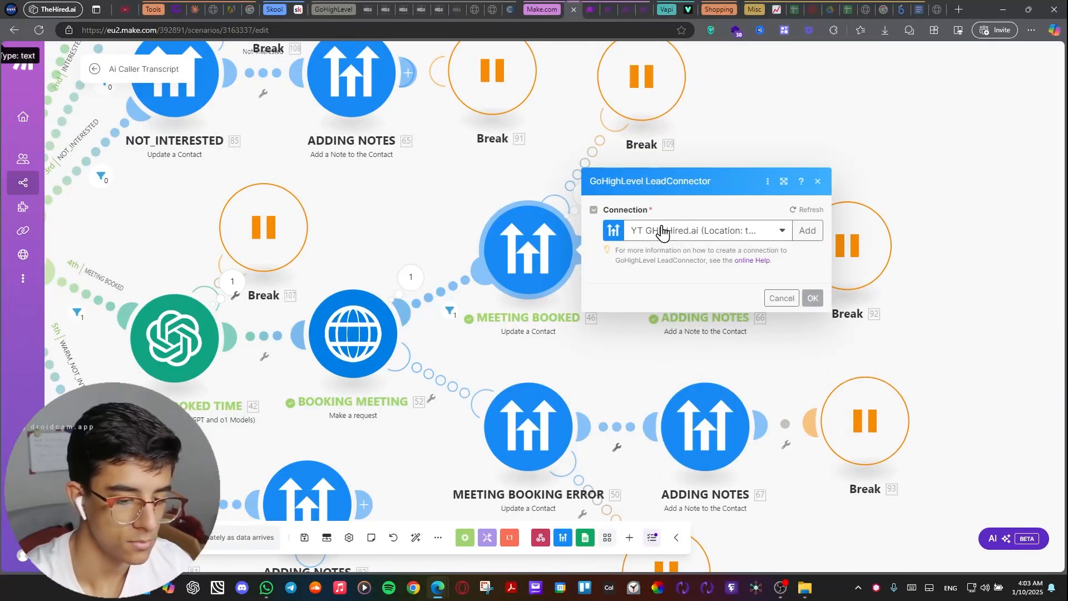
{"action": "scroll", "coordinate": [640, 231], "scroll_direction": "down", "scroll_amount": 15}
{"action": "scroll", "coordinate": [609, 226], "scroll_direction": "up", "scroll_amount": 3}
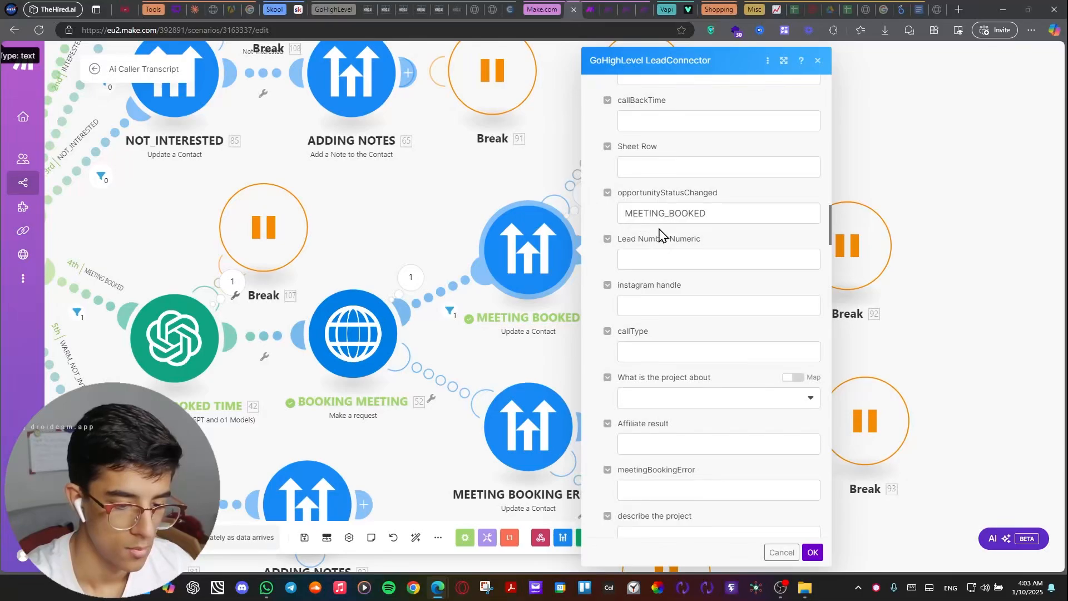
{"action": "left_click", "coordinate": [710, 219]}
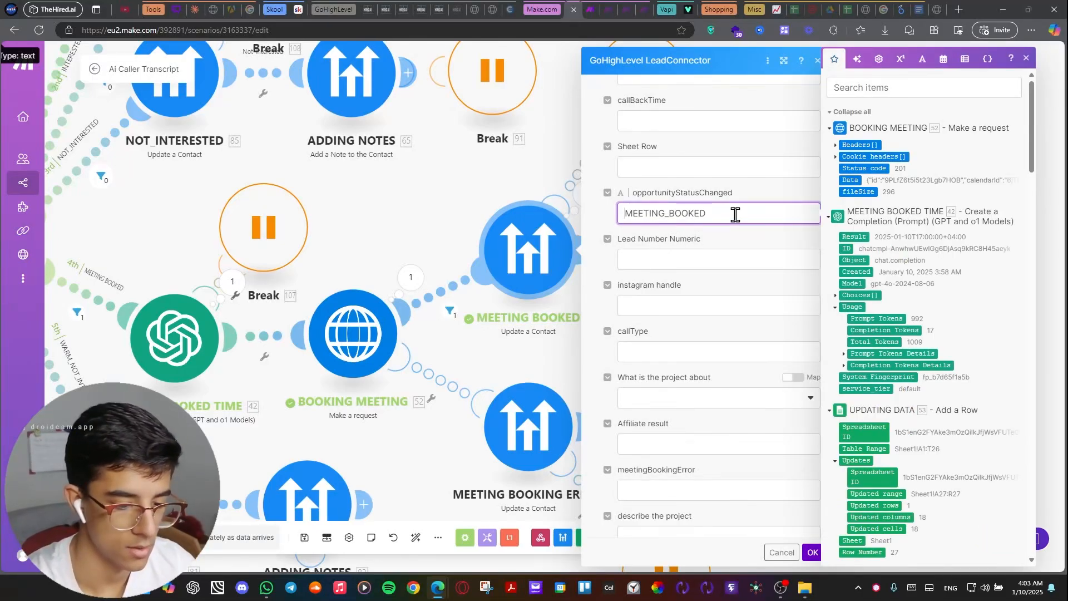
{"action": "left_click", "coordinate": [813, 552]}
{"action": "scroll", "coordinate": [804, 143], "scroll_direction": "down", "scroll_amount": 5}
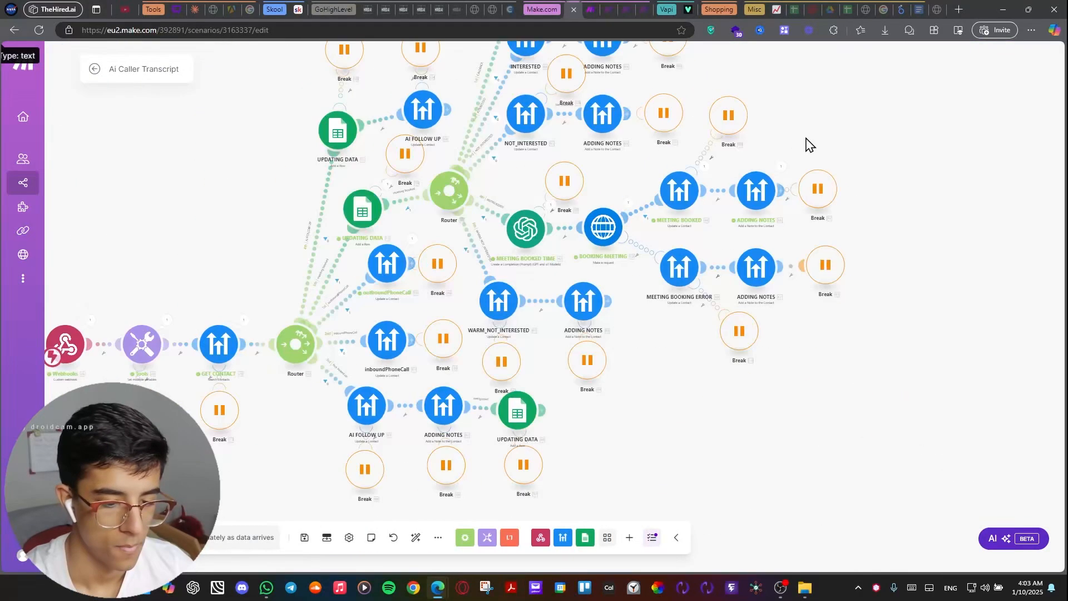
{"action": "scroll", "coordinate": [926, 181], "scroll_direction": "up", "scroll_amount": 2}
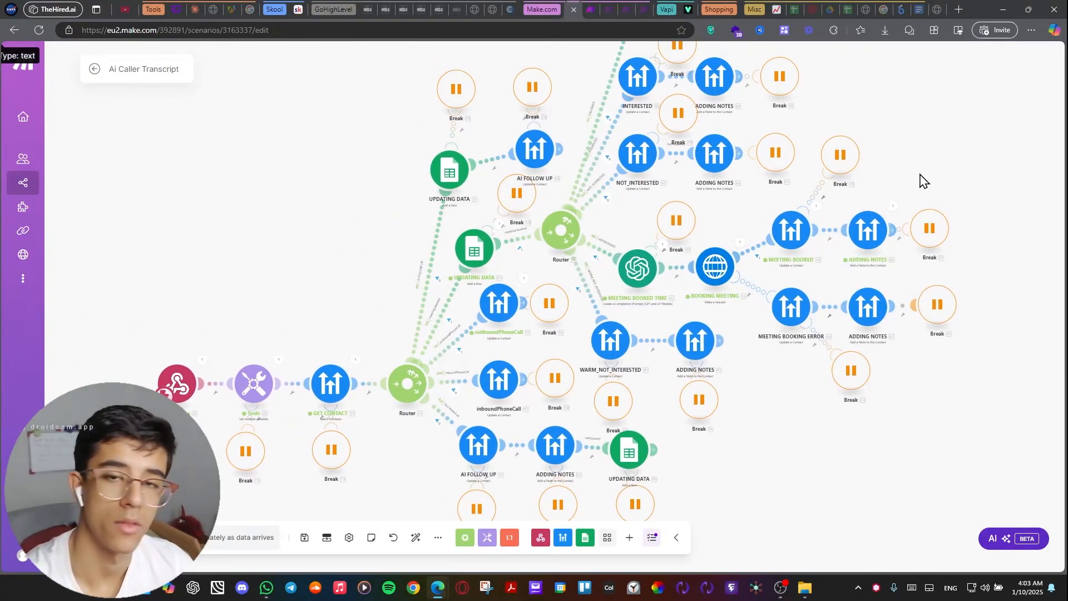
{"action": "left_click_drag", "start_coordinate": [923, 179], "coordinate": [915, 183]}
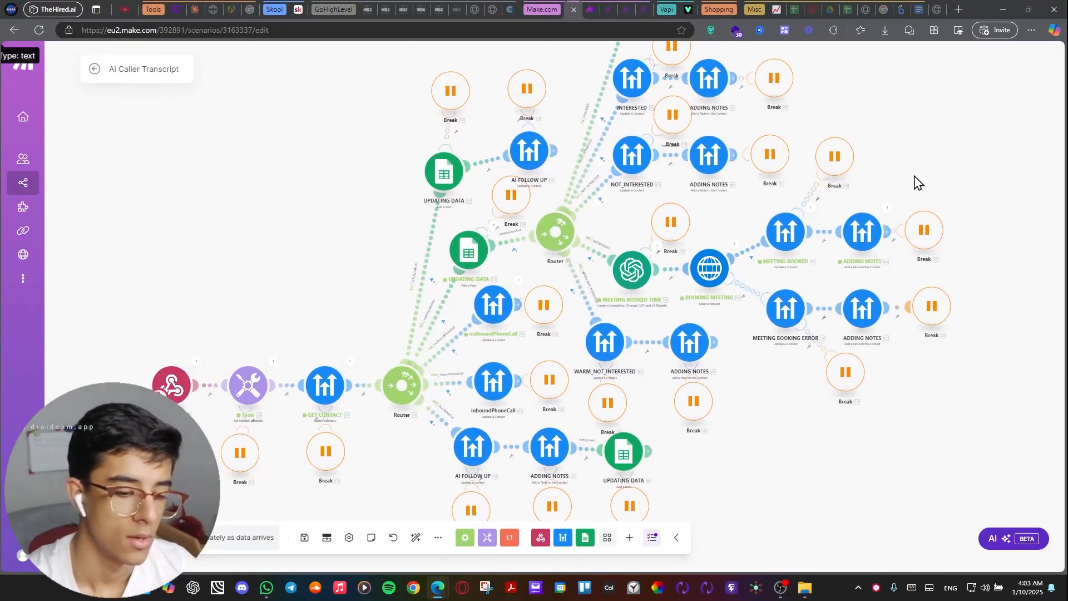
Switch from the Ai Caller Transcript scenario to the lead capture form and reload it as a blank form.
{"action": "scroll", "coordinate": [883, 203], "scroll_direction": "down", "scroll_amount": 2}
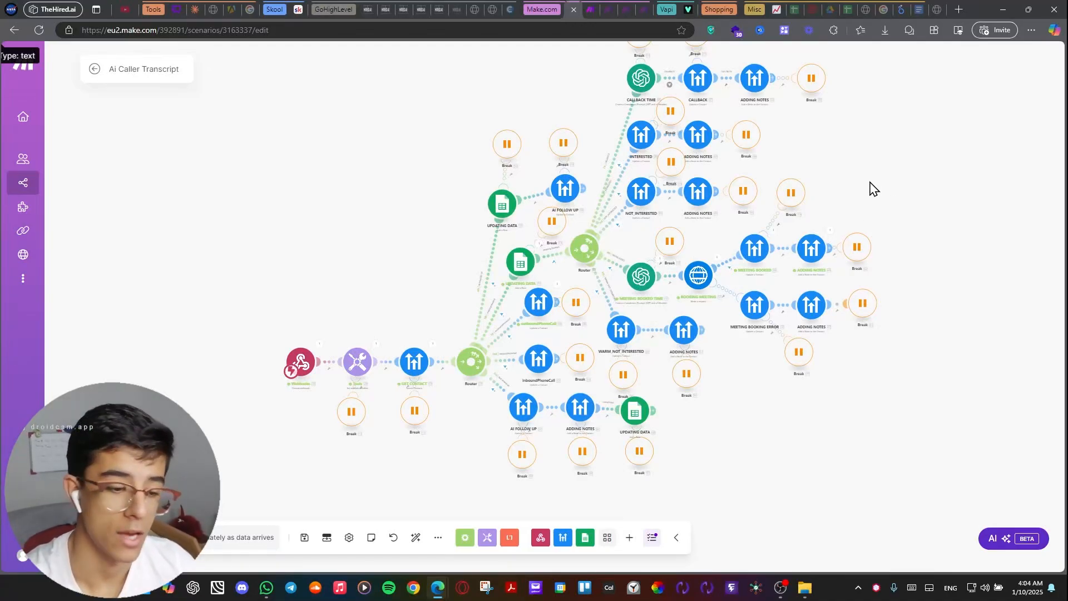
{"action": "left_click_drag", "start_coordinate": [877, 159], "coordinate": [848, 168]}
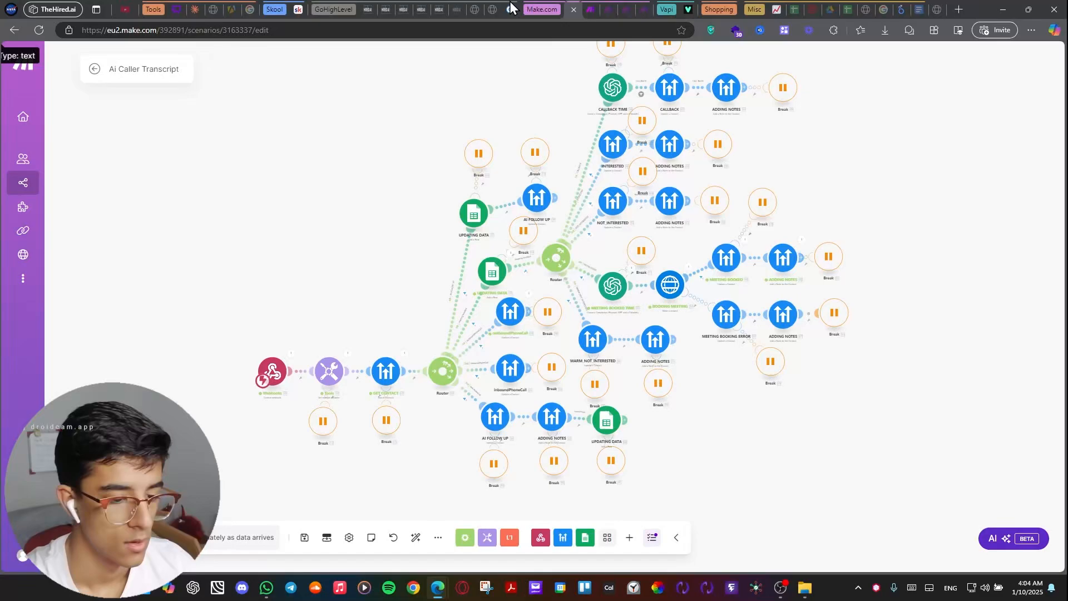
{"action": "left_click", "coordinate": [479, 7]}
{"action": "right_click", "coordinate": [556, 120]}
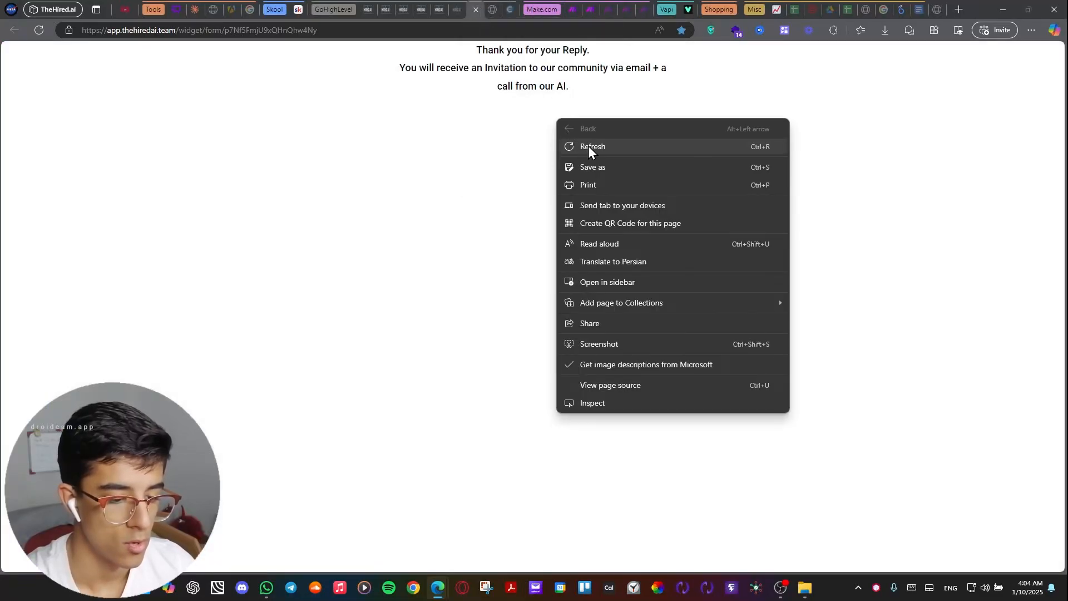
{"action": "left_click", "coordinate": [588, 145]}
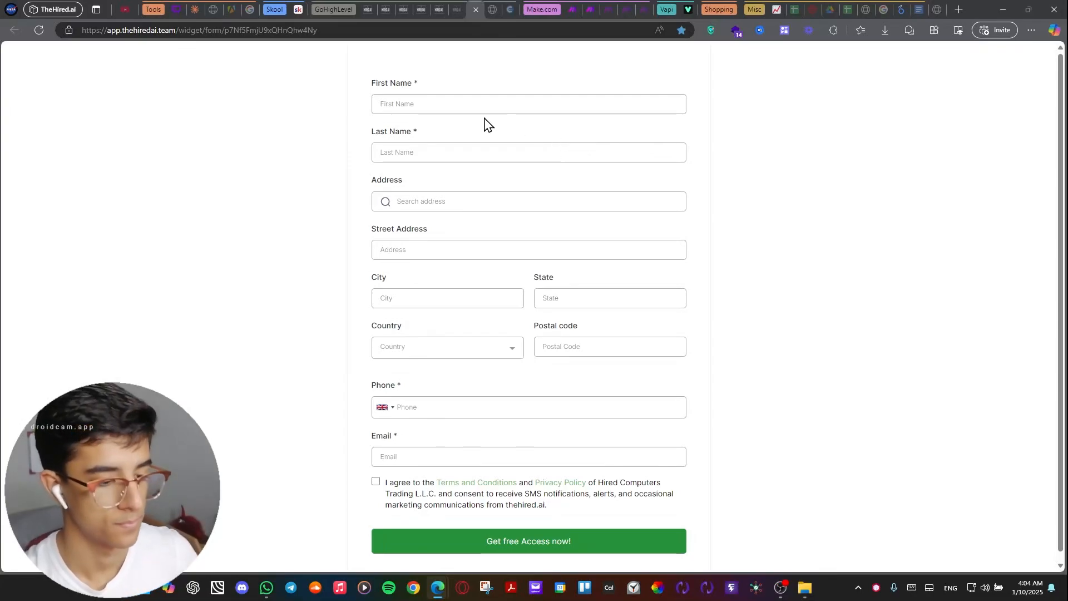
Fill in the lead's name, phone and email, set the phone country to United States, agree to the terms and submit the form.
{"action": "left_click", "coordinate": [391, 149]}
{"action": "left_click", "coordinate": [411, 190]}
{"action": "double_click", "coordinate": [403, 111]}
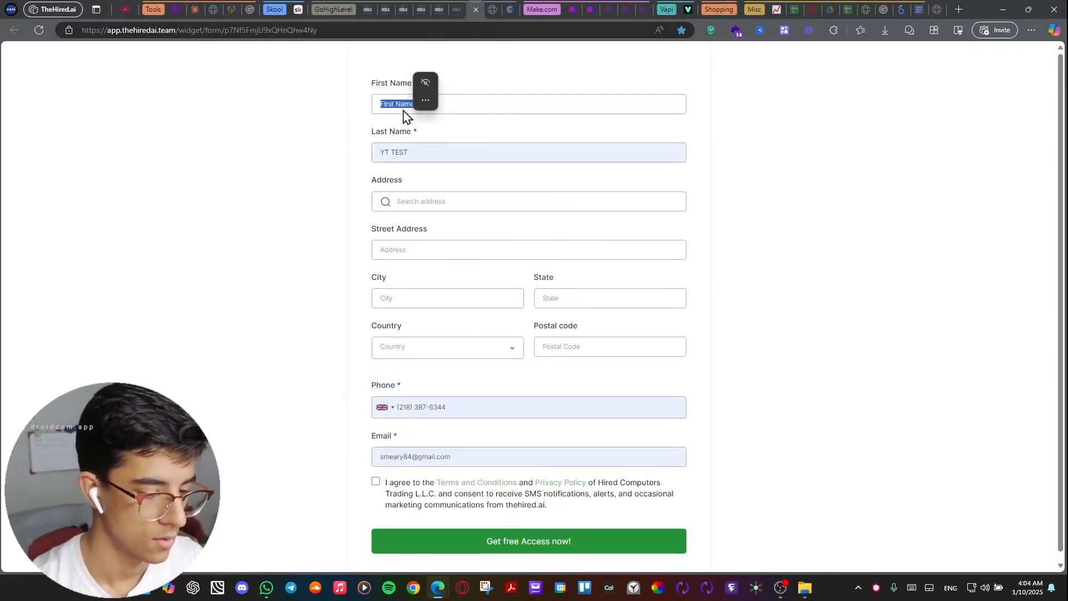
{"action": "left_click", "coordinate": [403, 109]}
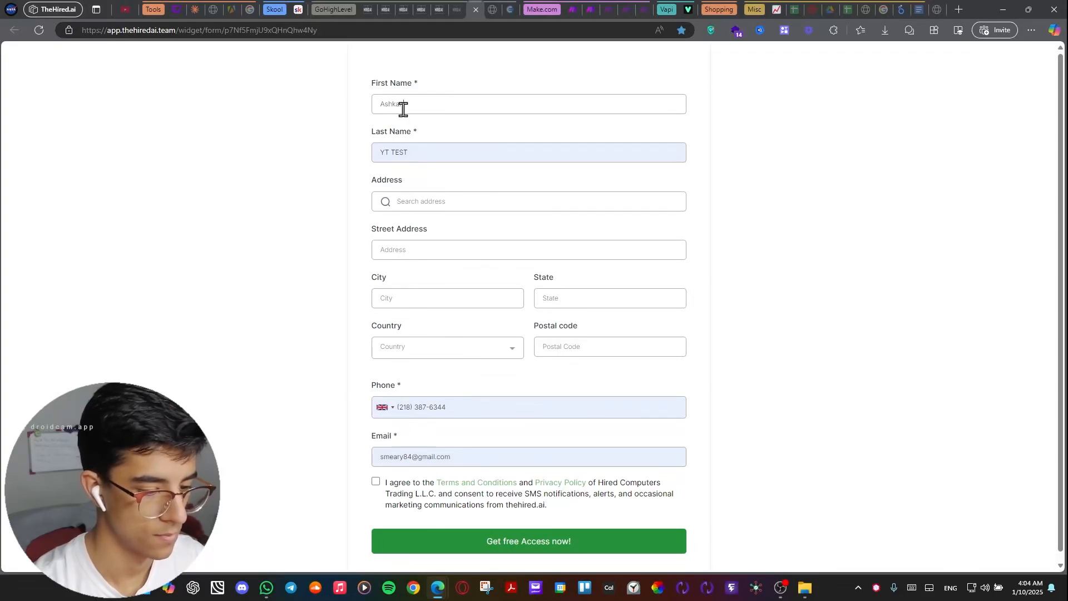
{"action": "left_click", "coordinate": [384, 408]}
{"action": "left_click", "coordinate": [400, 433]}
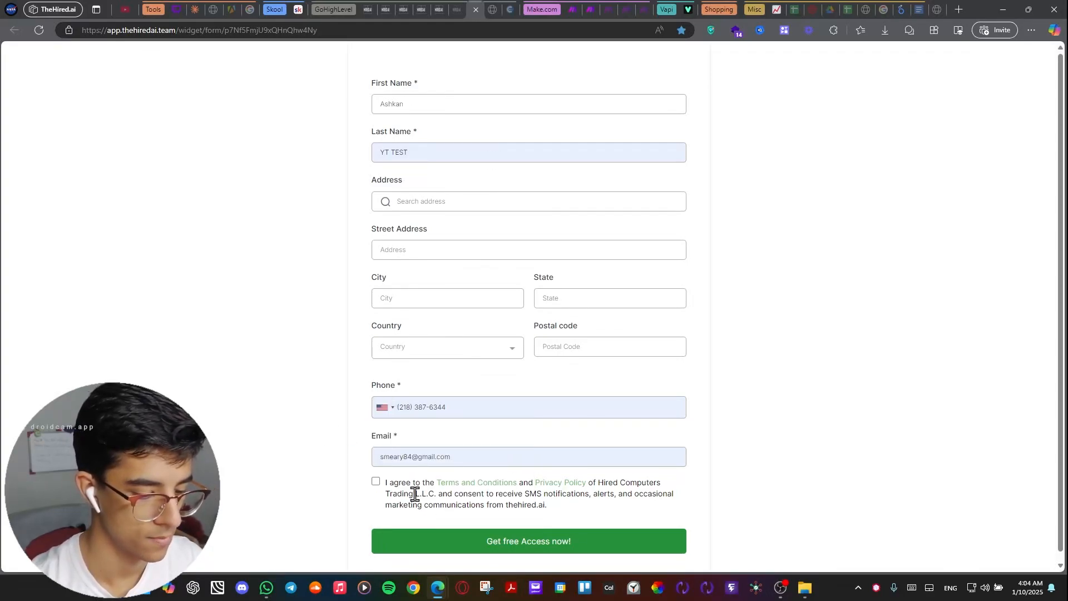
{"action": "left_click", "coordinate": [376, 482]}
{"action": "left_click", "coordinate": [430, 550]}
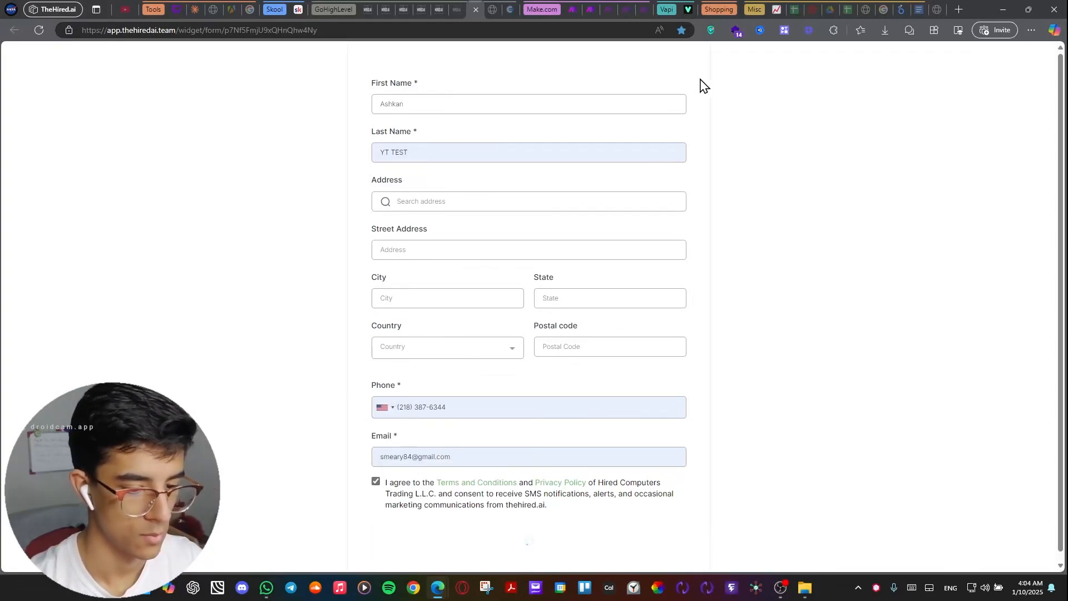
Check the New AI caller scenario's run, and answer the incoming AI call on GoHighLevel's Opportunities page.
{"action": "left_click", "coordinate": [610, 11]}
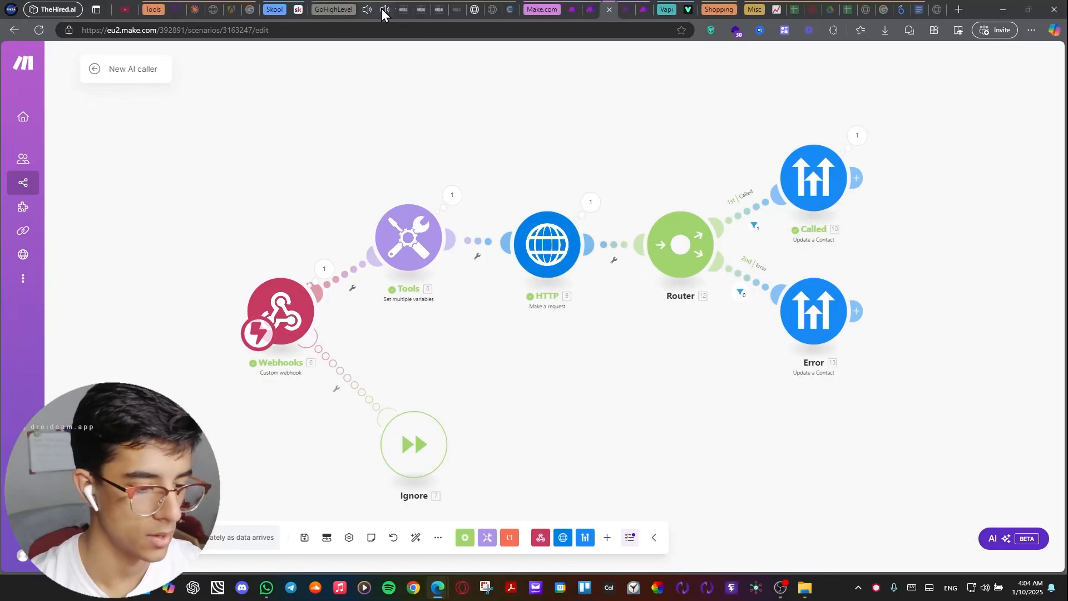
{"action": "left_click", "coordinate": [398, 11]}
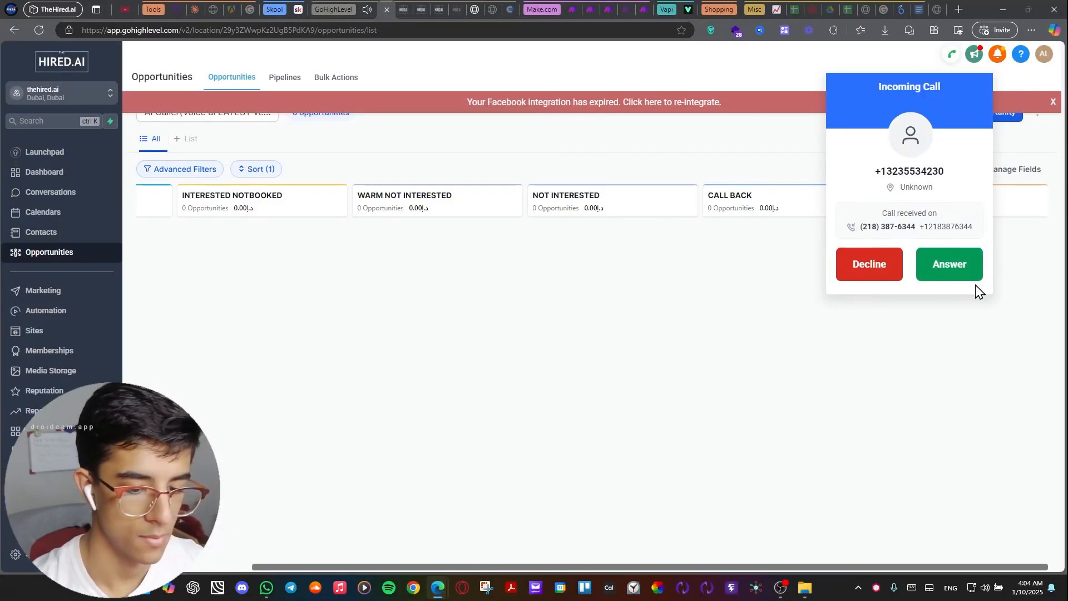
{"action": "left_click", "coordinate": [957, 271]}
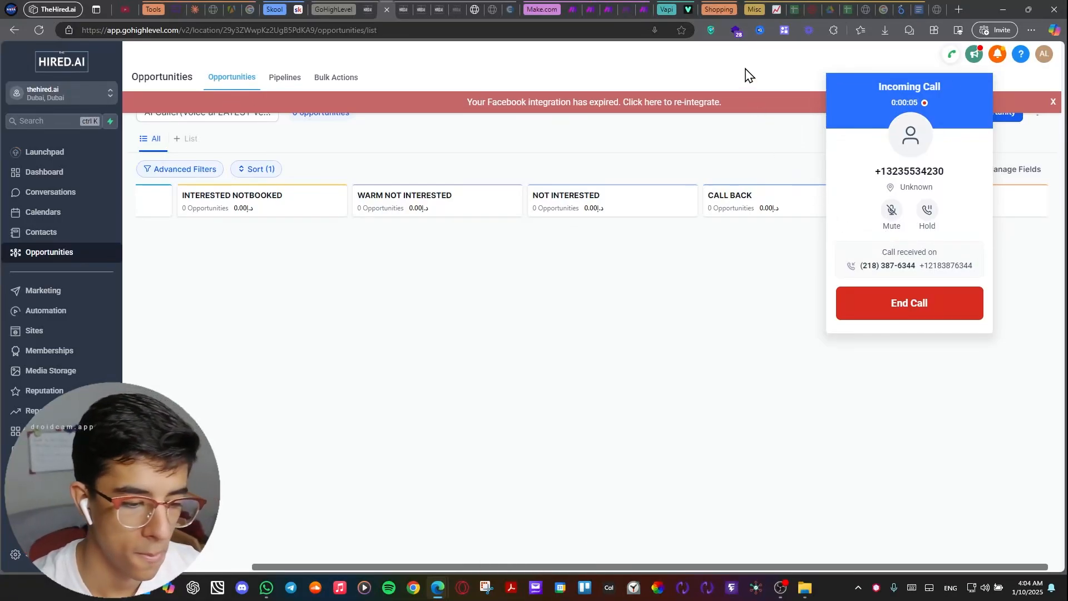
Open Make's Calendar scenario and run it once, waiting for new data instead of using the queued webhook data.
{"action": "mouse_move", "coordinate": [608, 17]}
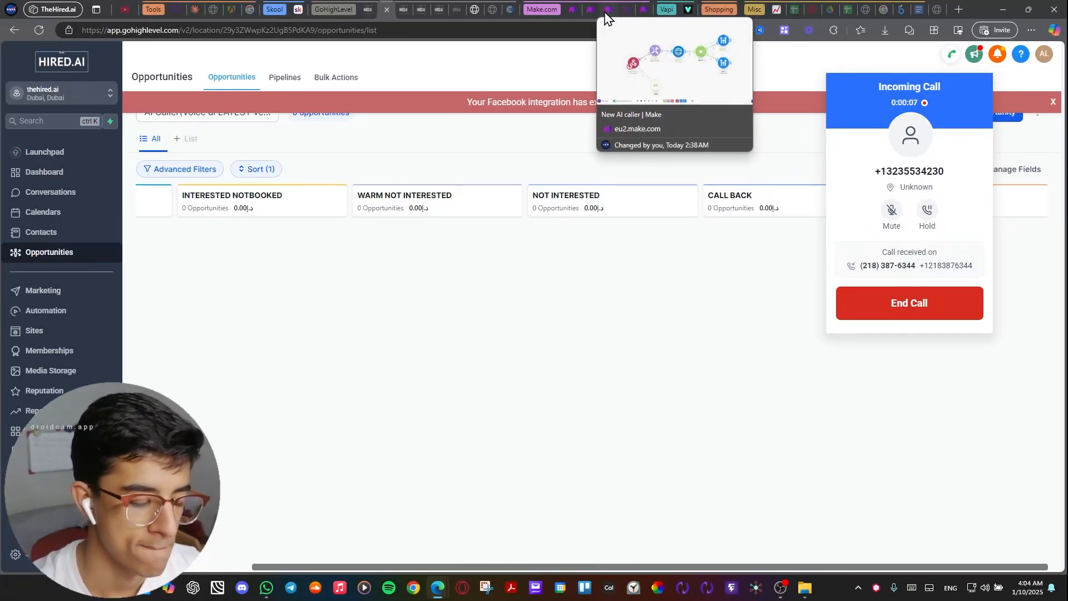
{"action": "left_click", "coordinate": [590, 15]}
{"action": "scroll", "coordinate": [470, 420], "scroll_direction": "down", "scroll_amount": 5}
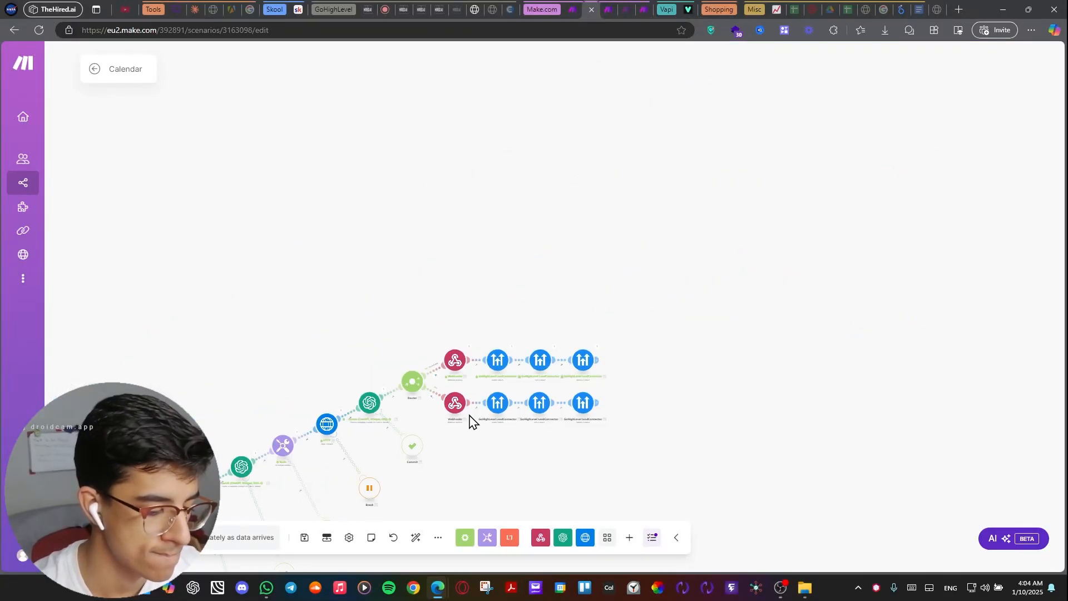
{"action": "left_click_drag", "start_coordinate": [470, 416], "coordinate": [567, 364]}
{"action": "left_click", "coordinate": [123, 537]}
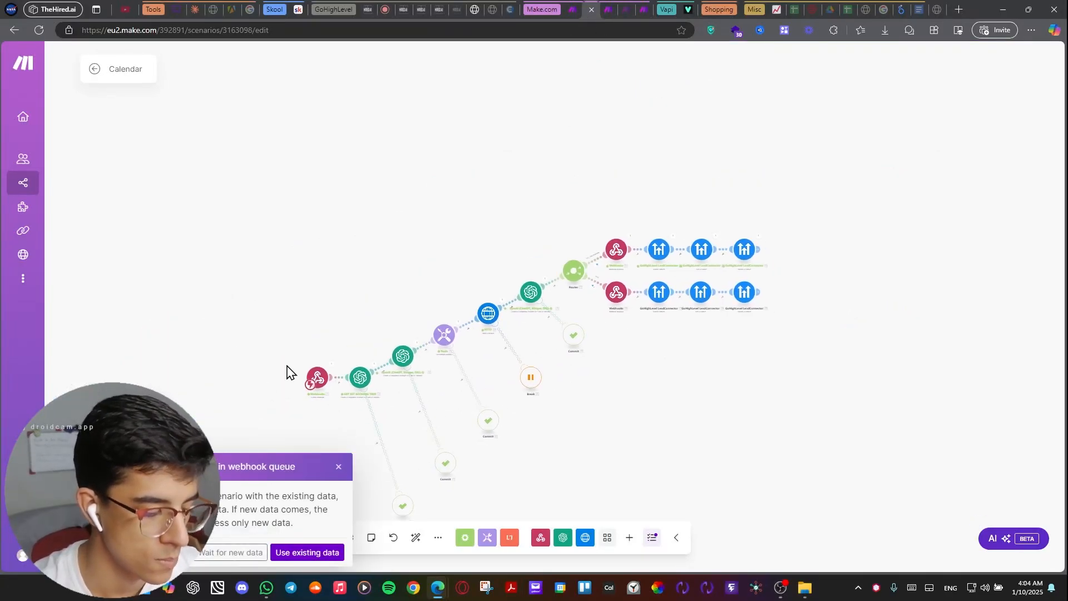
{"action": "left_click", "coordinate": [253, 553]}
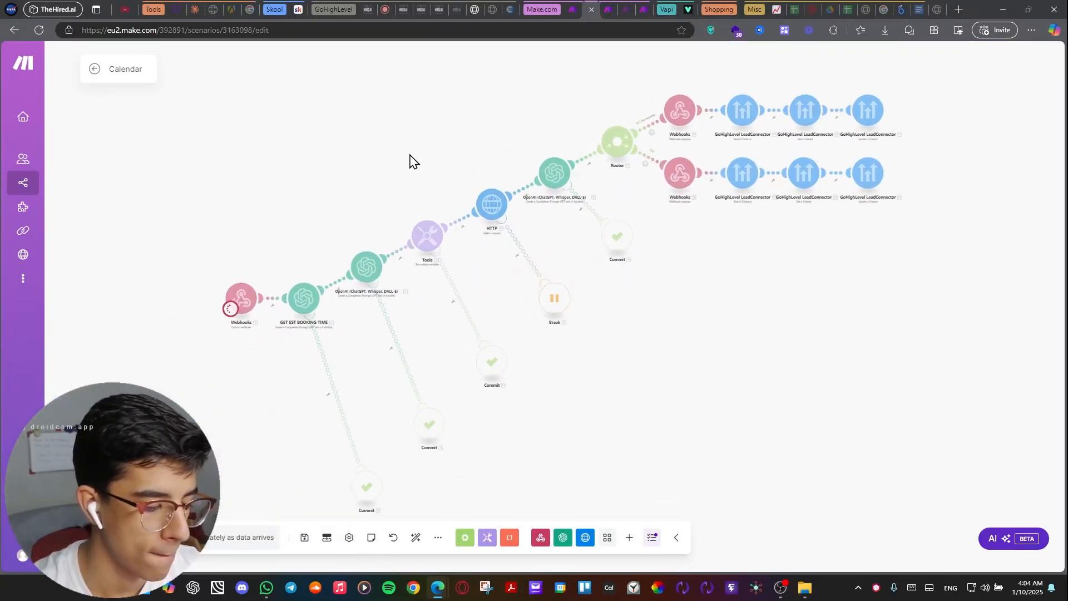
Check the Ai Caller Transcript and New AI caller scenarios, and return to the Calendar scenario to watch its run.
{"action": "left_click", "coordinate": [579, 11]}
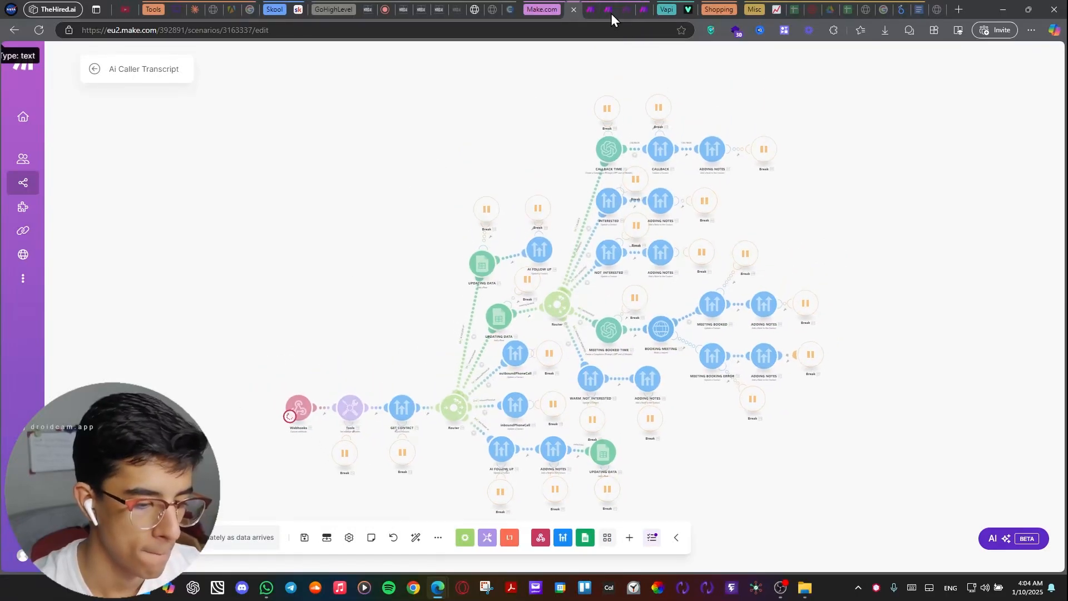
{"action": "left_click", "coordinate": [609, 9]}
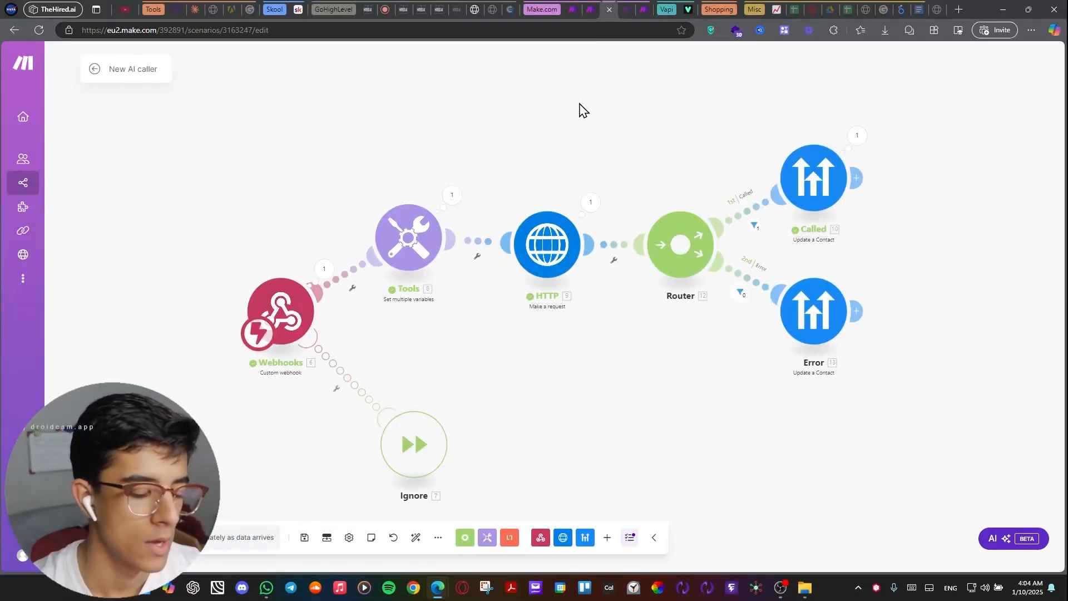
{"action": "left_click", "coordinate": [592, 9]}
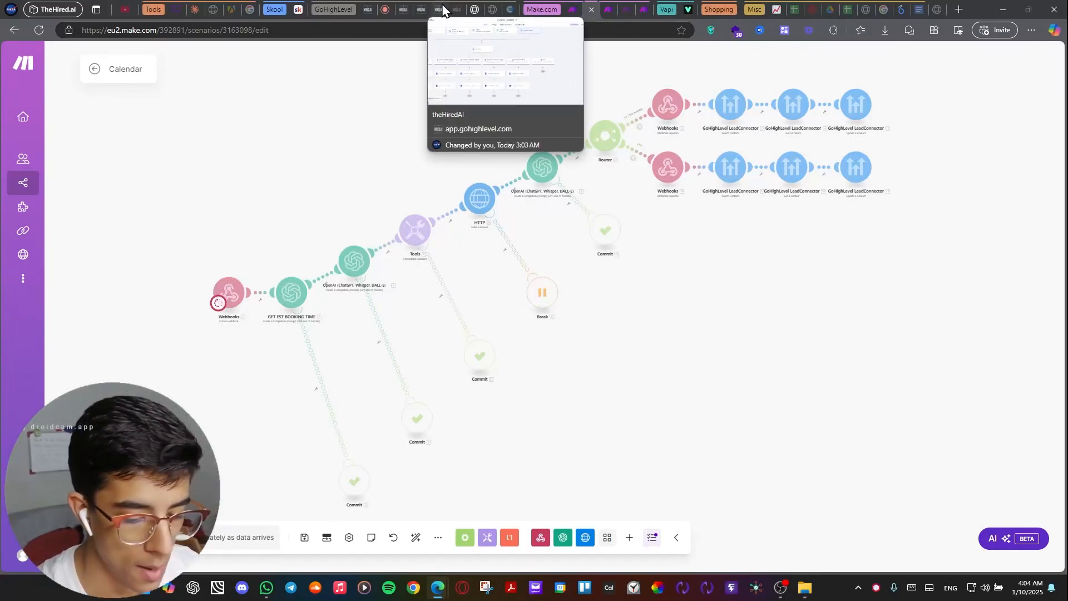
{"action": "left_click_drag", "start_coordinate": [290, 137], "coordinate": [352, 171]}
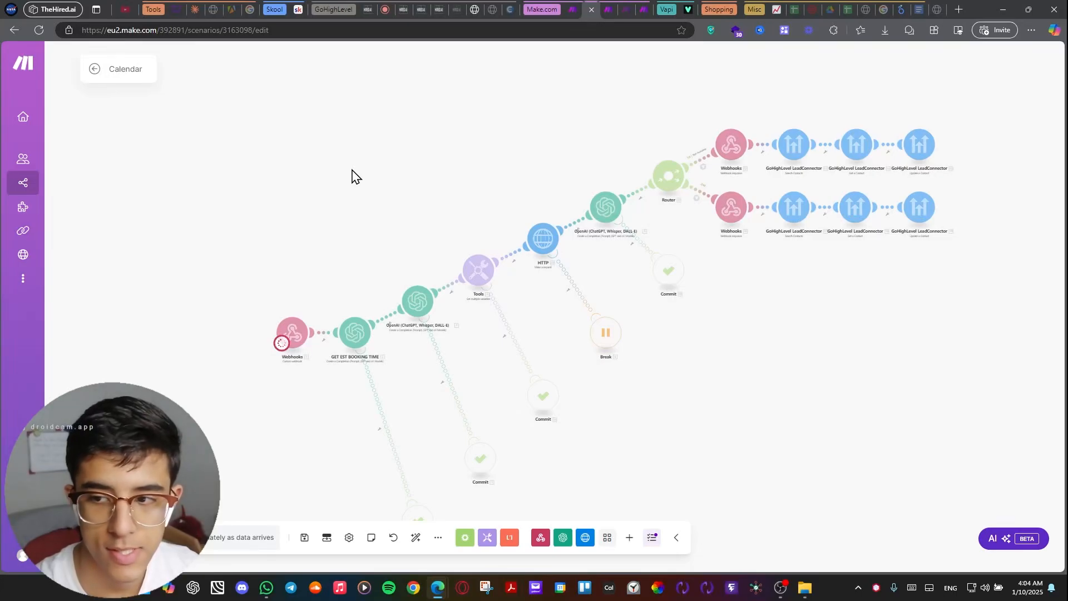
{"action": "left_click_drag", "start_coordinate": [354, 168], "coordinate": [368, 135]}
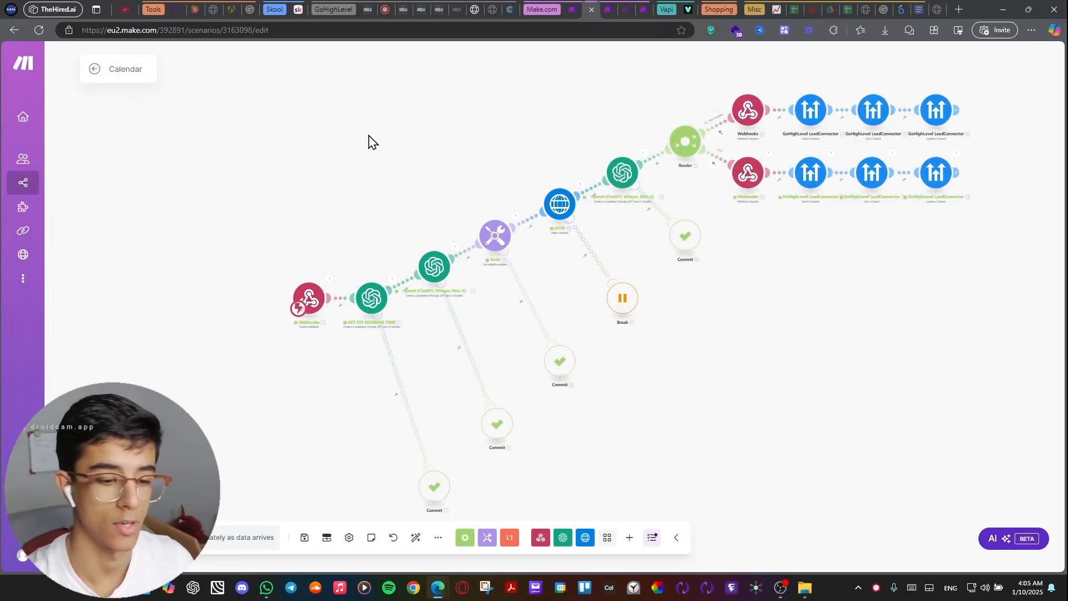
Inspect the Calendar scenario's router branches and executed modules, and run it once again, waiting for new data.
{"action": "scroll", "coordinate": [774, 245], "scroll_direction": "up", "scroll_amount": 5}
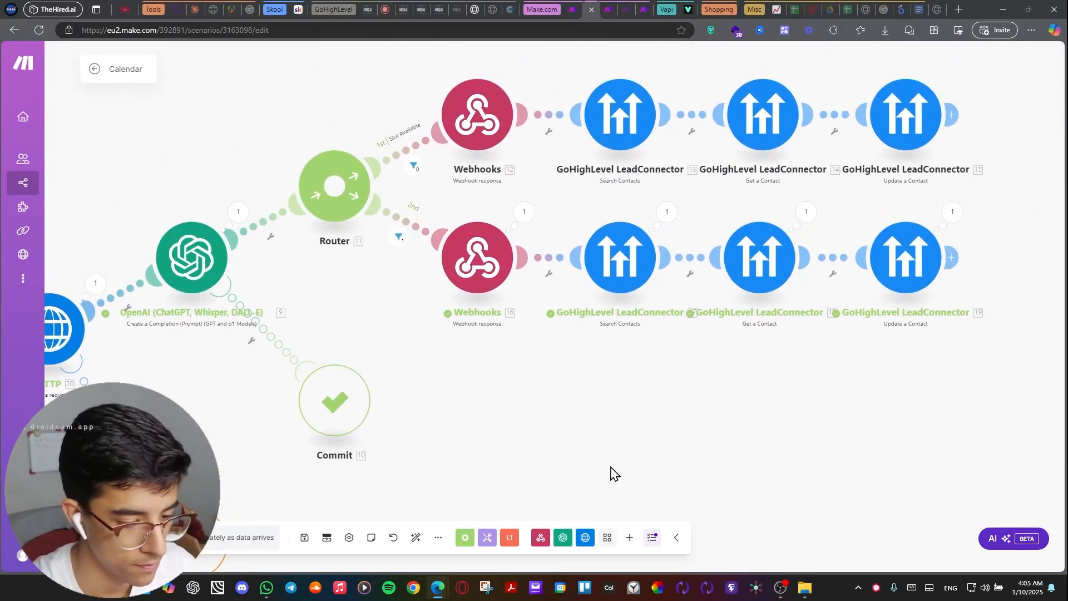
{"action": "left_click_drag", "start_coordinate": [507, 420], "coordinate": [923, 349]}
{"action": "scroll", "coordinate": [860, 367], "scroll_direction": "down", "scroll_amount": 3}
{"action": "scroll", "coordinate": [708, 374], "scroll_direction": "up", "scroll_amount": 2}
{"action": "scroll", "coordinate": [926, 348], "scroll_direction": "down", "scroll_amount": 3}
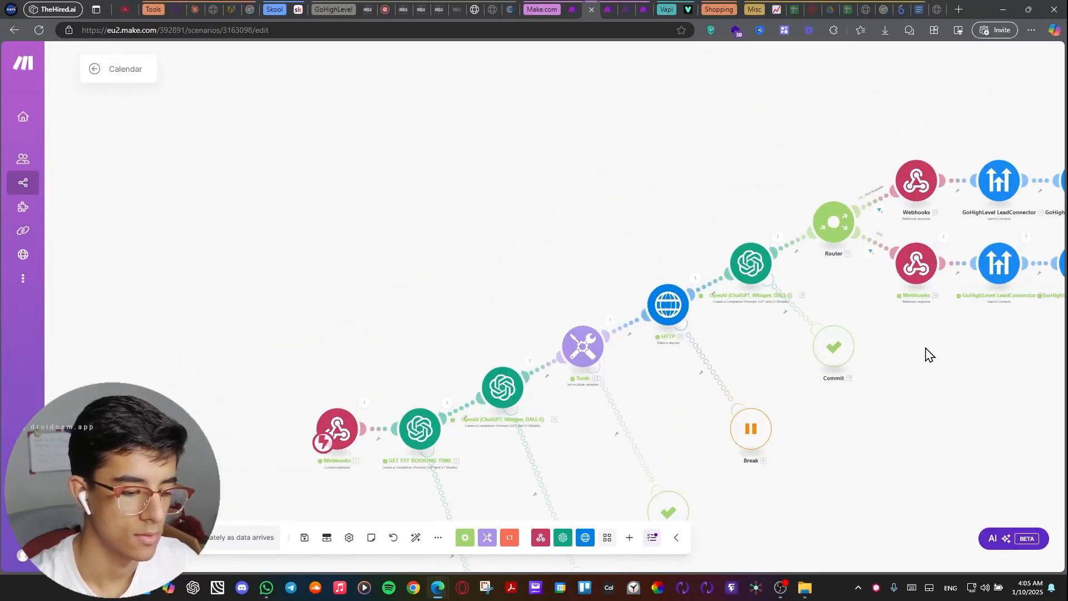
{"action": "key", "text": "XF86AudioRaiseVolume"}
{"action": "left_click", "coordinate": [112, 537]}
{"action": "left_click_drag", "start_coordinate": [344, 269], "coordinate": [330, 229]}
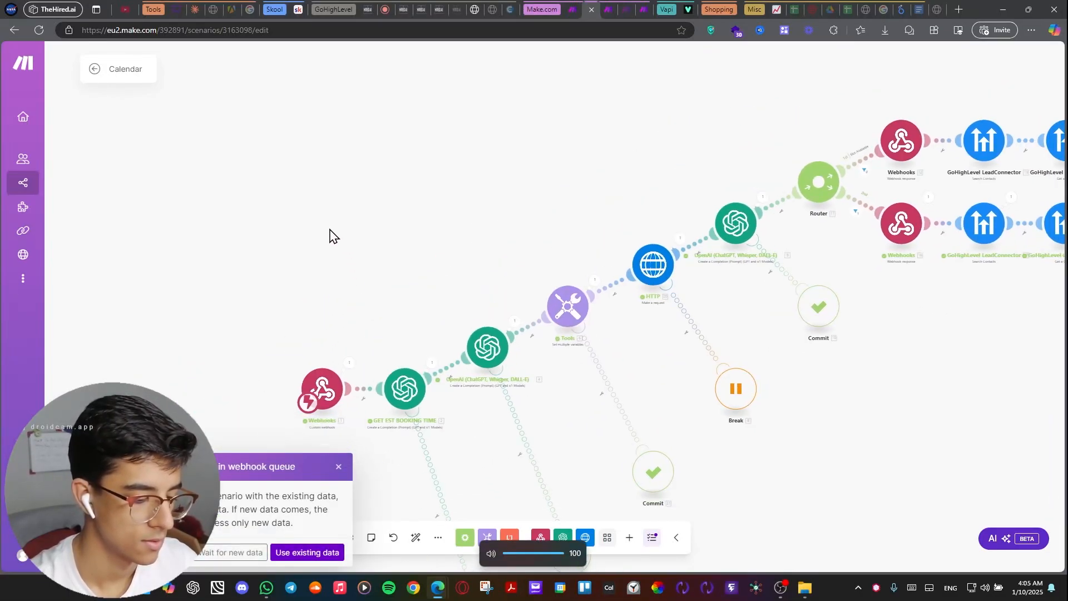
{"action": "left_click", "coordinate": [233, 552]}
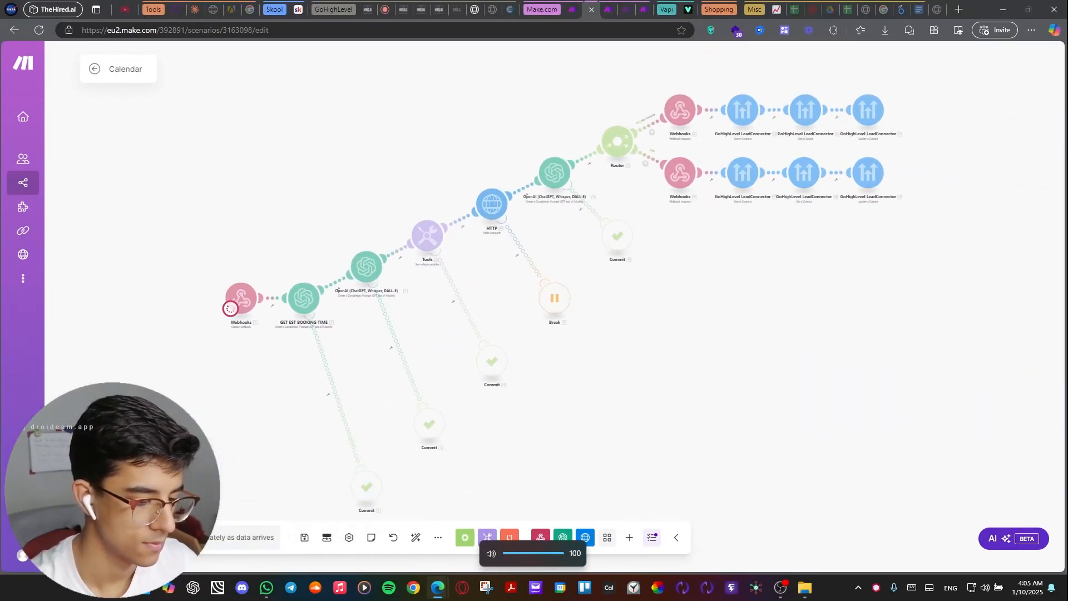
Check that the Ai Caller Transcript scenario is listening, and end the AI call on GoHighLevel's Opportunities page.
{"action": "left_click", "coordinate": [559, 10]}
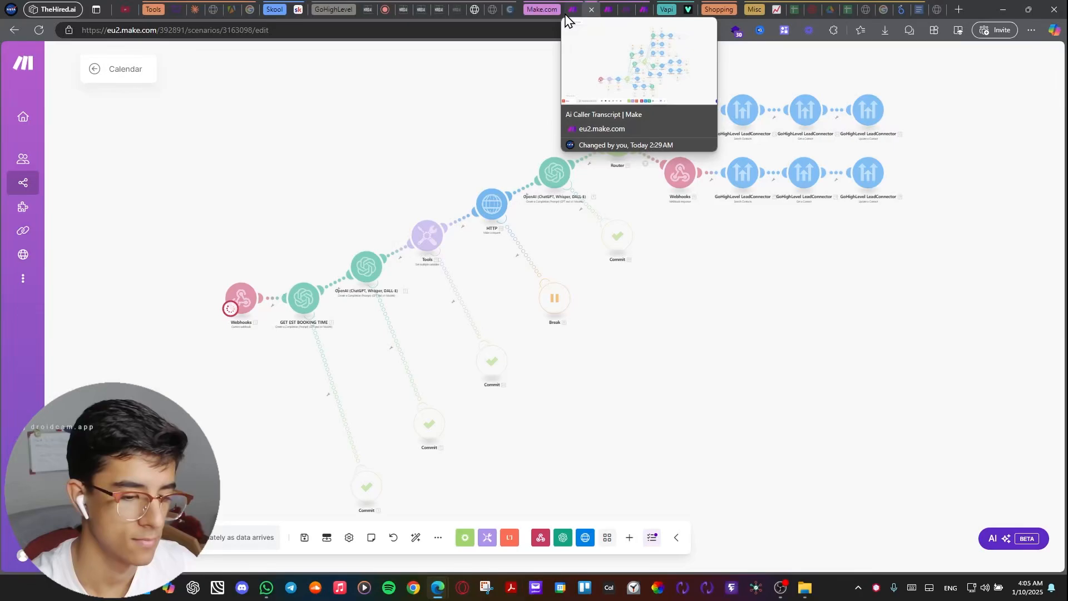
{"action": "left_click", "coordinate": [566, 13]}
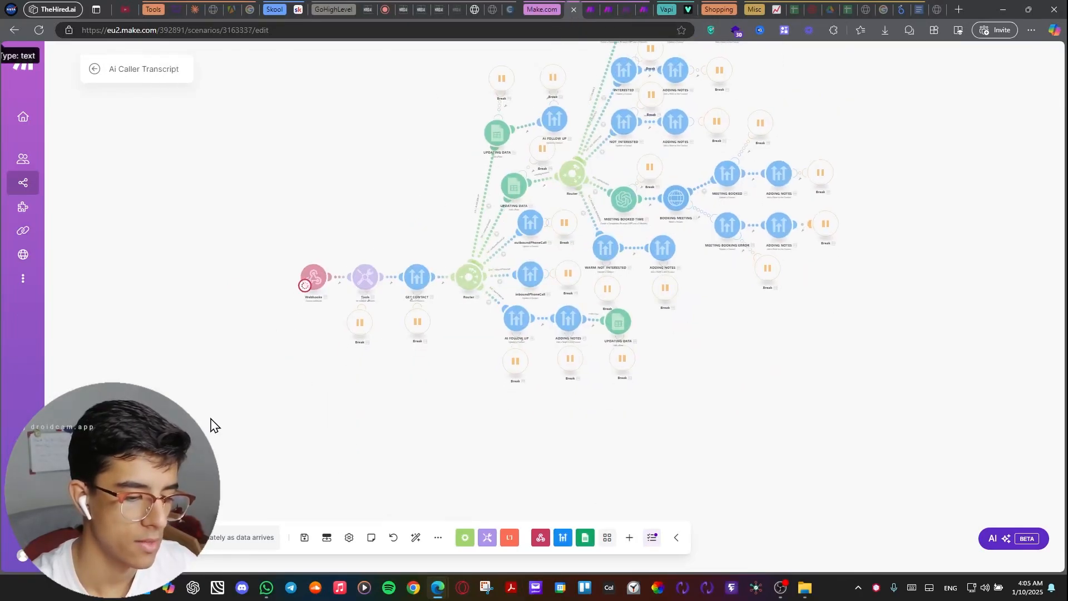
{"action": "left_click_drag", "start_coordinate": [210, 418], "coordinate": [181, 512]}
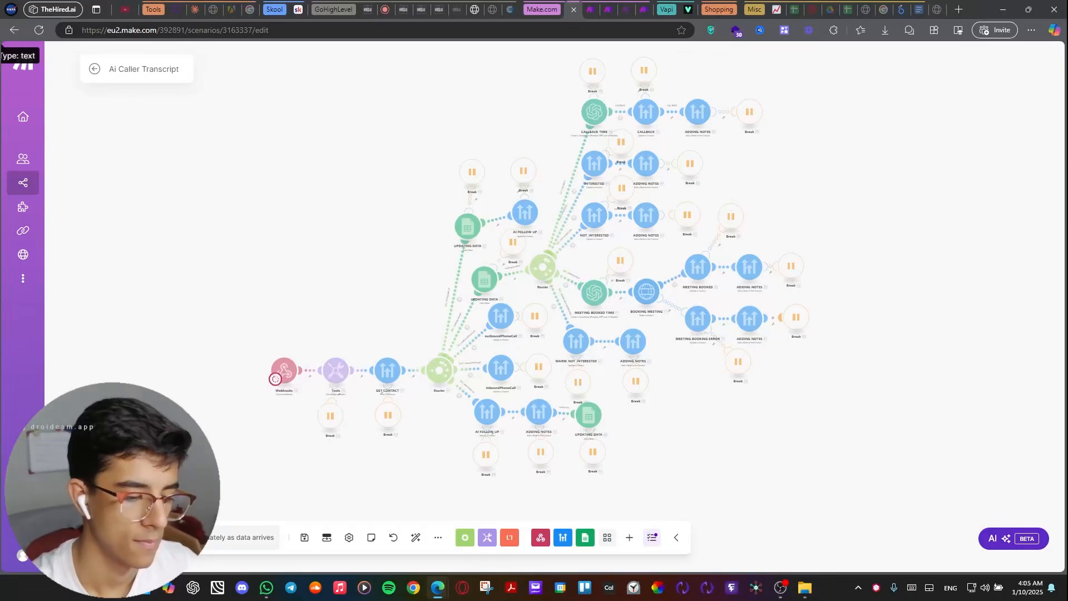
{"action": "left_click", "coordinate": [389, 13]}
{"action": "left_click", "coordinate": [932, 318]}
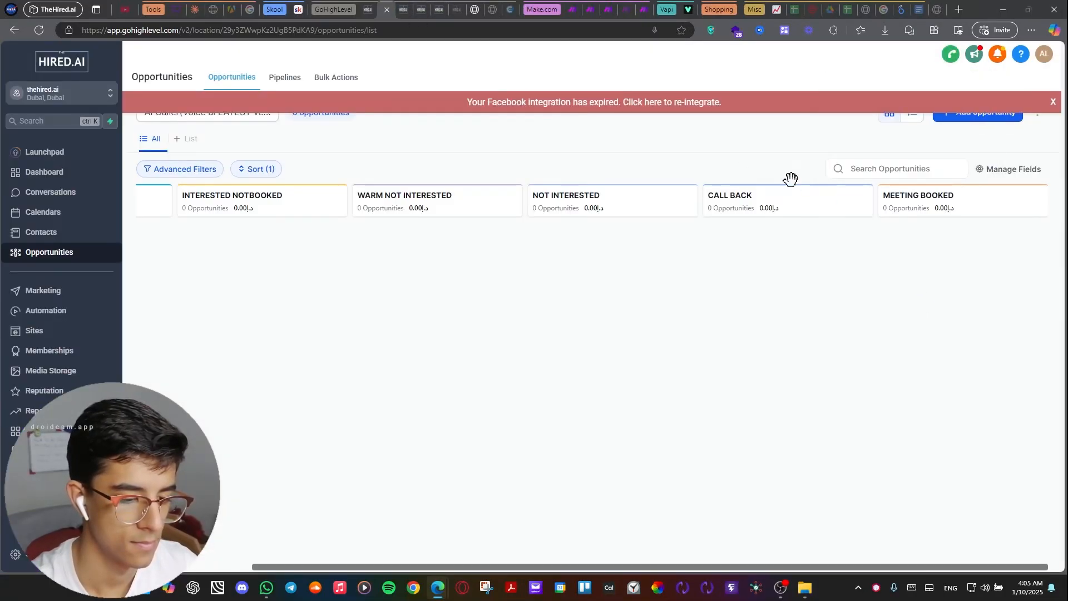
Examine the executed MEETING BOOKED route in the Ai Caller Transcript scenario, and switch to the opportunityStatusChanged workflow.
{"action": "left_click", "coordinate": [577, 8]}
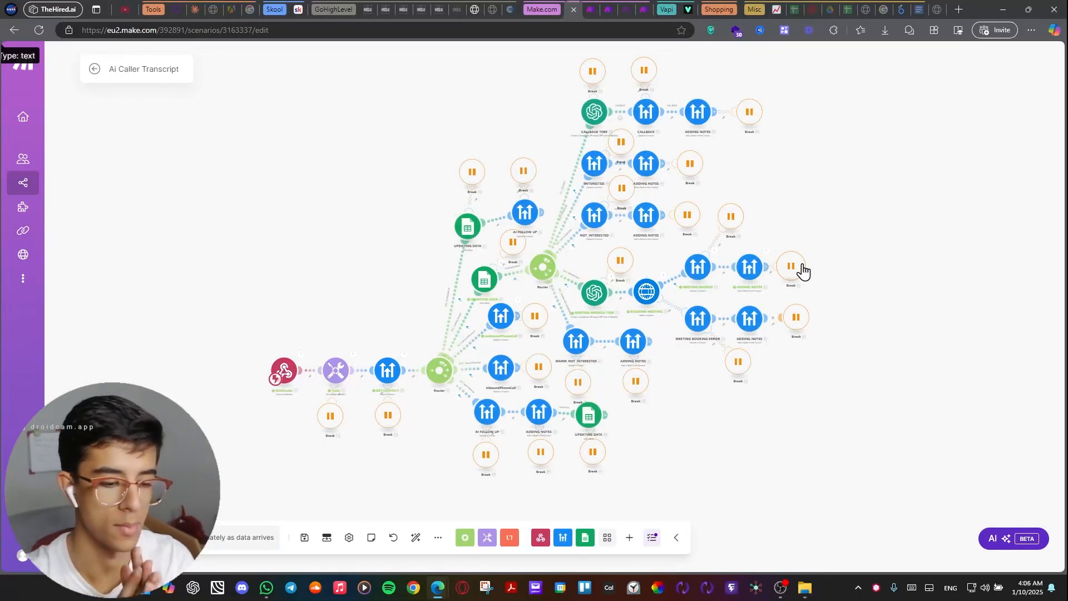
{"action": "scroll", "coordinate": [734, 239], "scroll_direction": "up", "scroll_amount": 5}
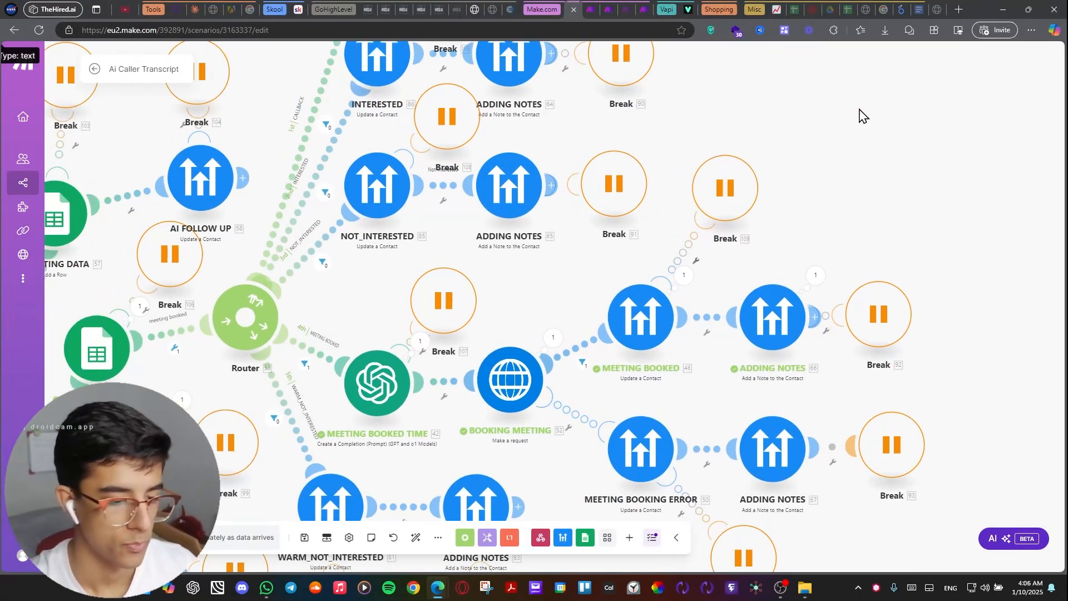
{"action": "left_click", "coordinate": [400, 8]}
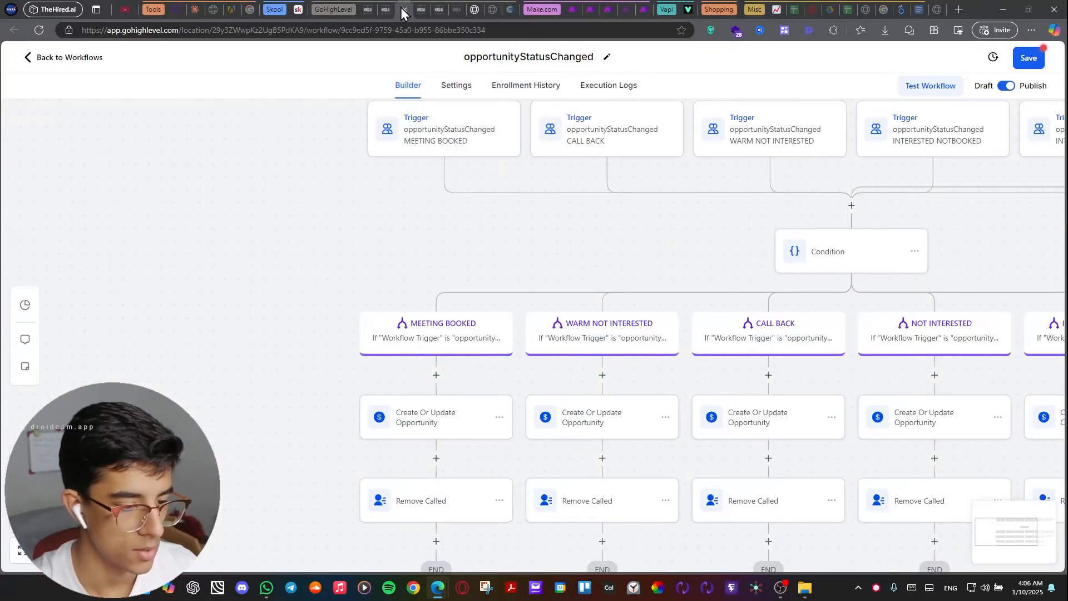
Reload the Opportunities board and dismiss its Facebook integration banner to check the pipeline stages, and return to the opportunityStatusChanged workflow.
{"action": "left_click", "coordinate": [386, 10]}
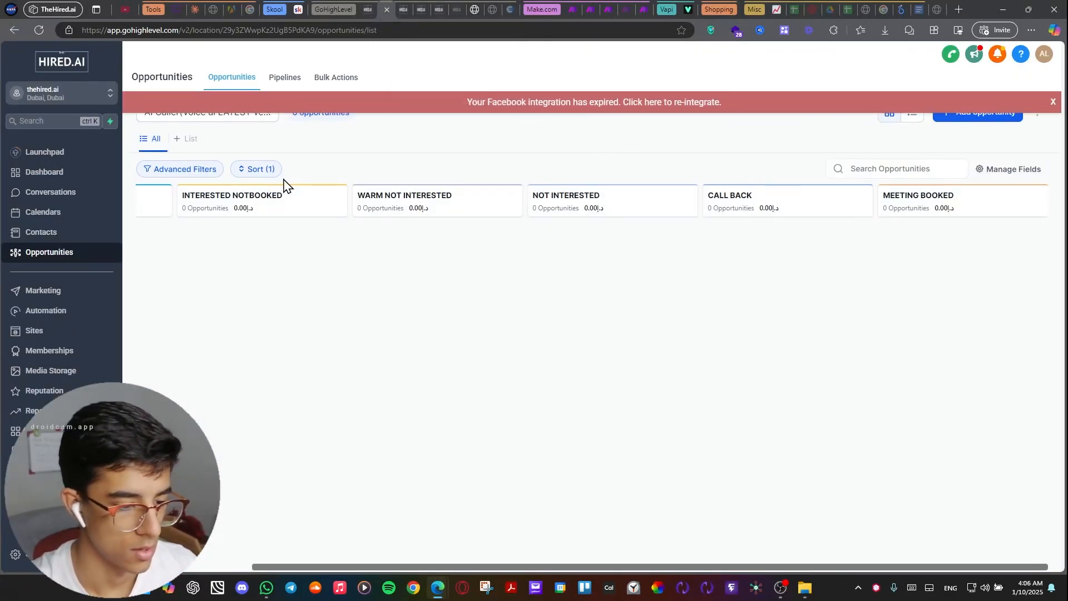
{"action": "right_click", "coordinate": [420, 175]}
{"action": "left_click", "coordinate": [484, 208]}
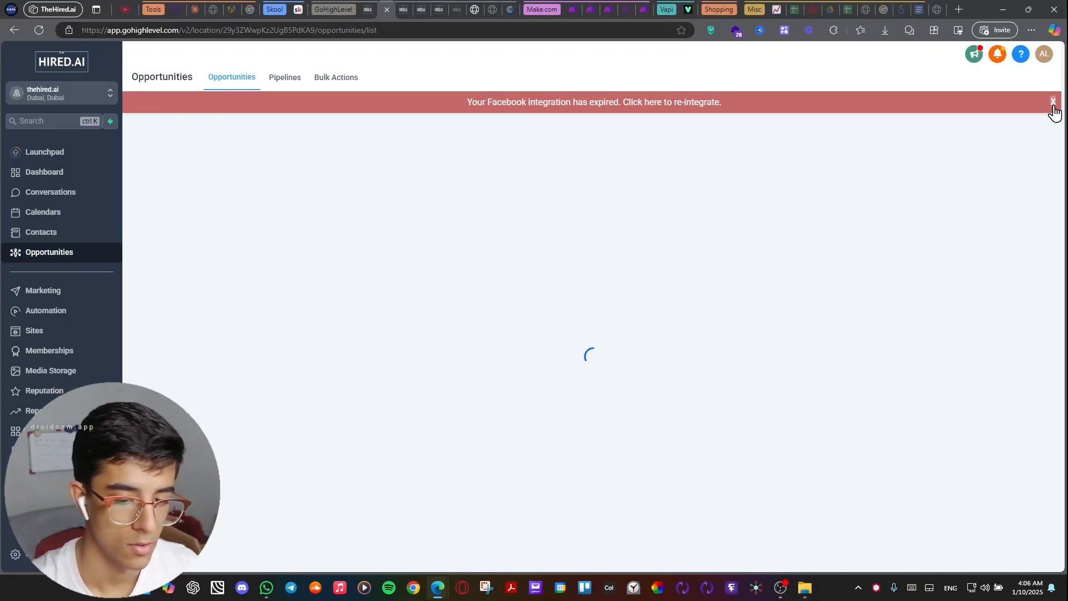
{"action": "left_click", "coordinate": [1052, 103]}
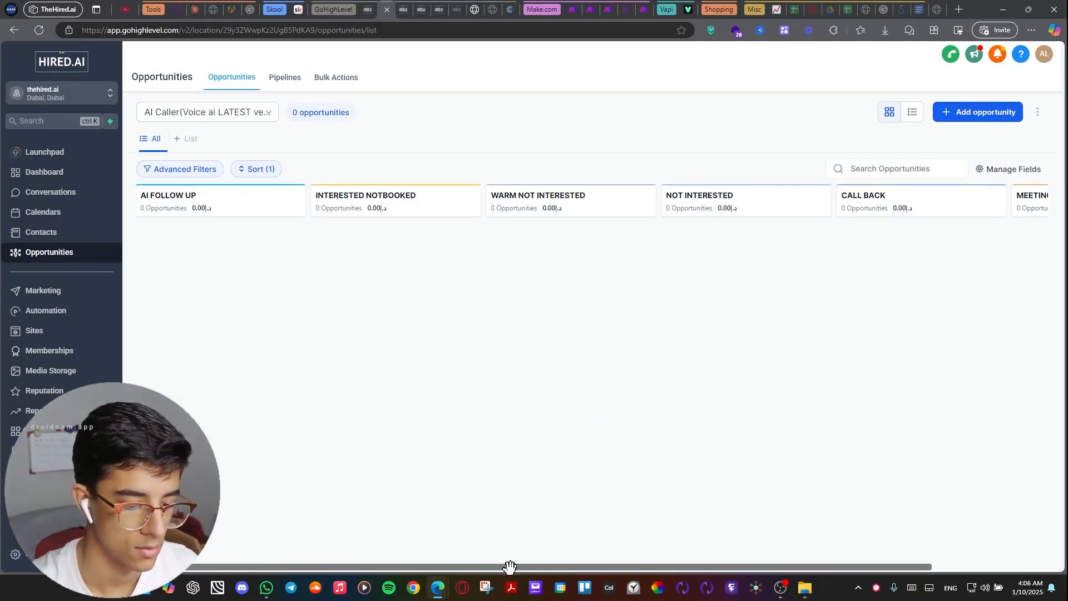
{"action": "left_click_drag", "start_coordinate": [508, 568], "coordinate": [451, 66]}
{"action": "left_click", "coordinate": [404, 10]}
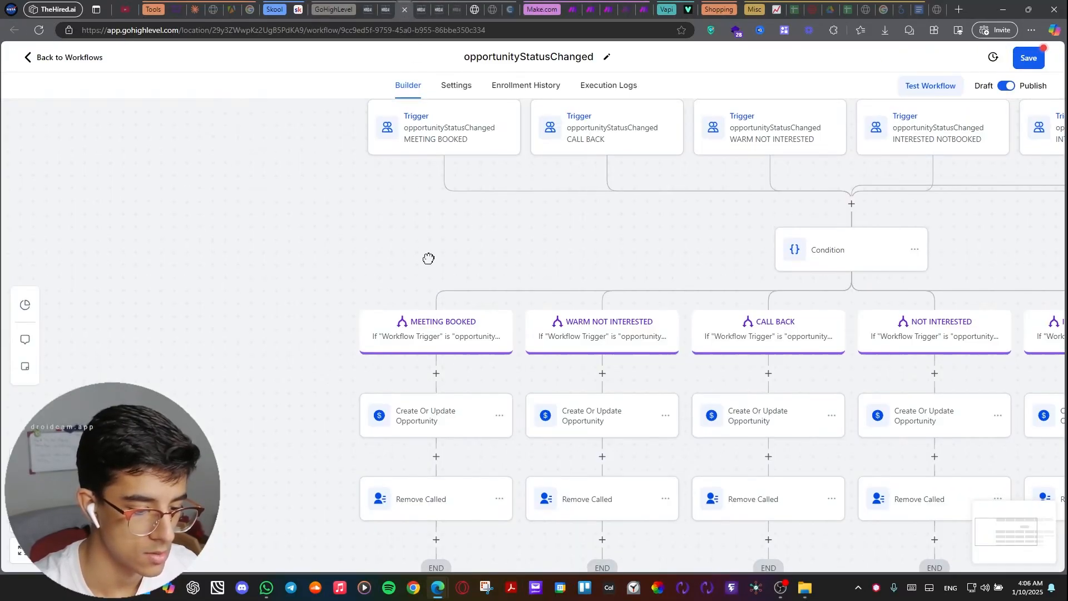
In the MEETING BOOKED branch, reselect pipeline AI Caller(Voice ai LATEST version) and stage MEETING BOOKED for the opportunity action, and save it.
{"action": "left_click_drag", "start_coordinate": [458, 196], "coordinate": [428, 169]}
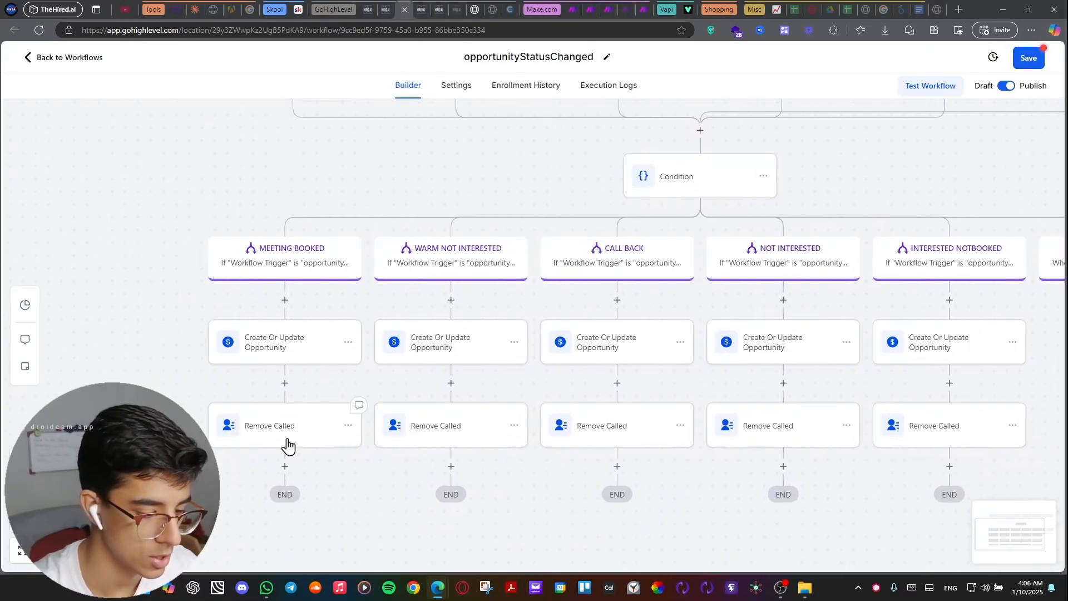
{"action": "left_click", "coordinate": [274, 345]}
{"action": "left_click", "coordinate": [770, 285]}
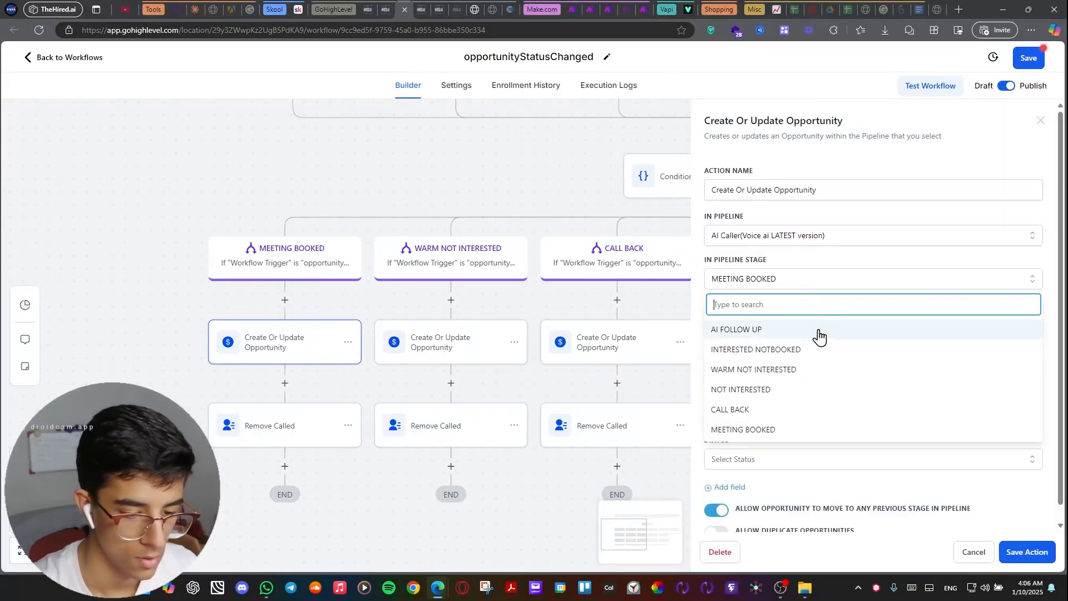
{"action": "left_click", "coordinate": [789, 239]}
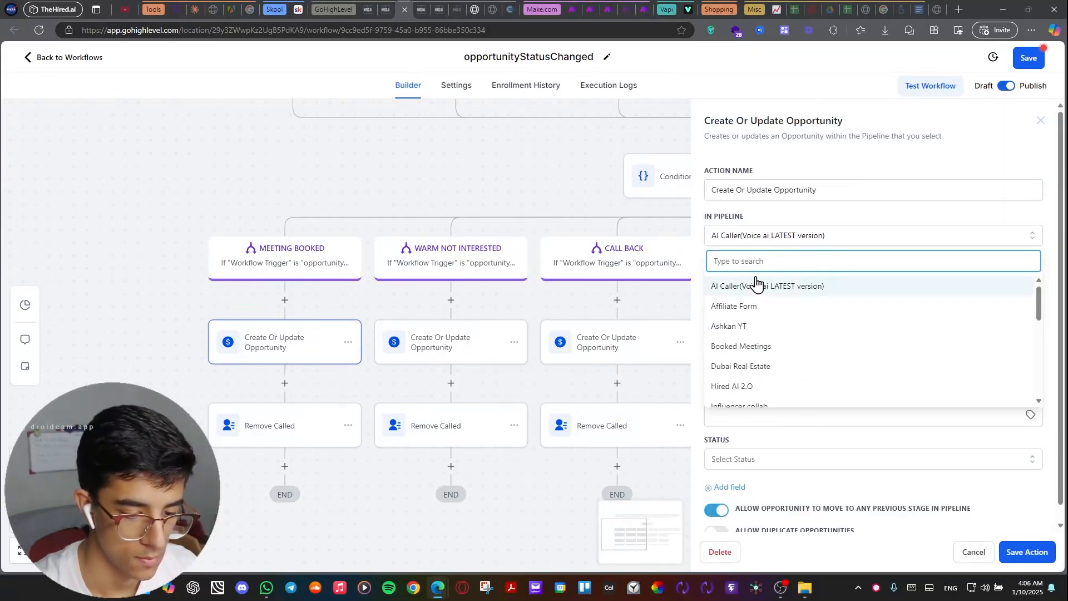
{"action": "left_click", "coordinate": [757, 290]}
{"action": "left_click", "coordinate": [775, 280]}
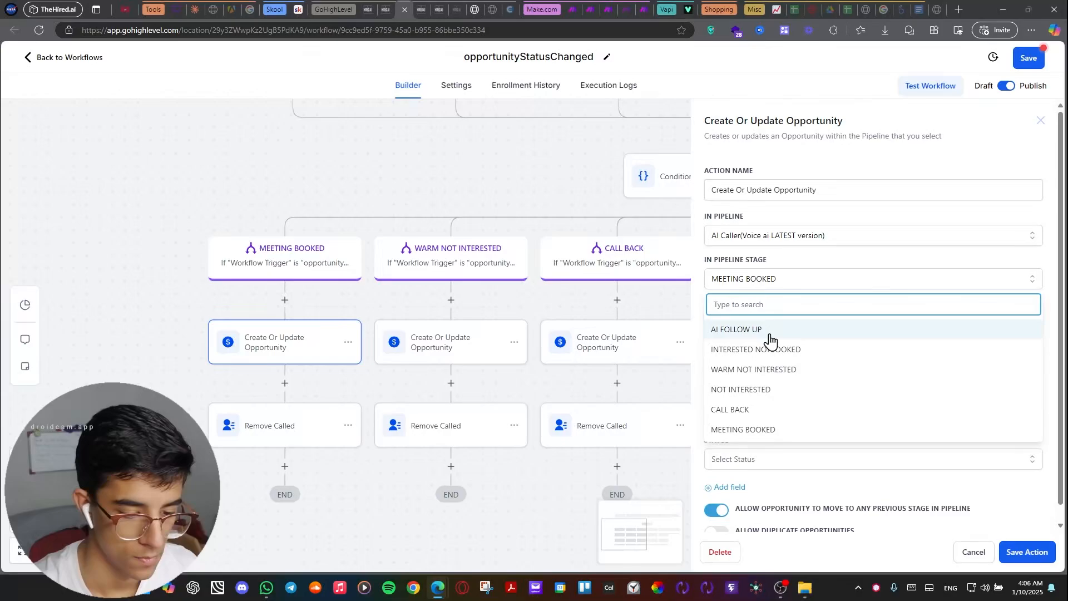
{"action": "scroll", "coordinate": [760, 378], "scroll_direction": "down", "scroll_amount": 1}
{"action": "left_click", "coordinate": [769, 413]}
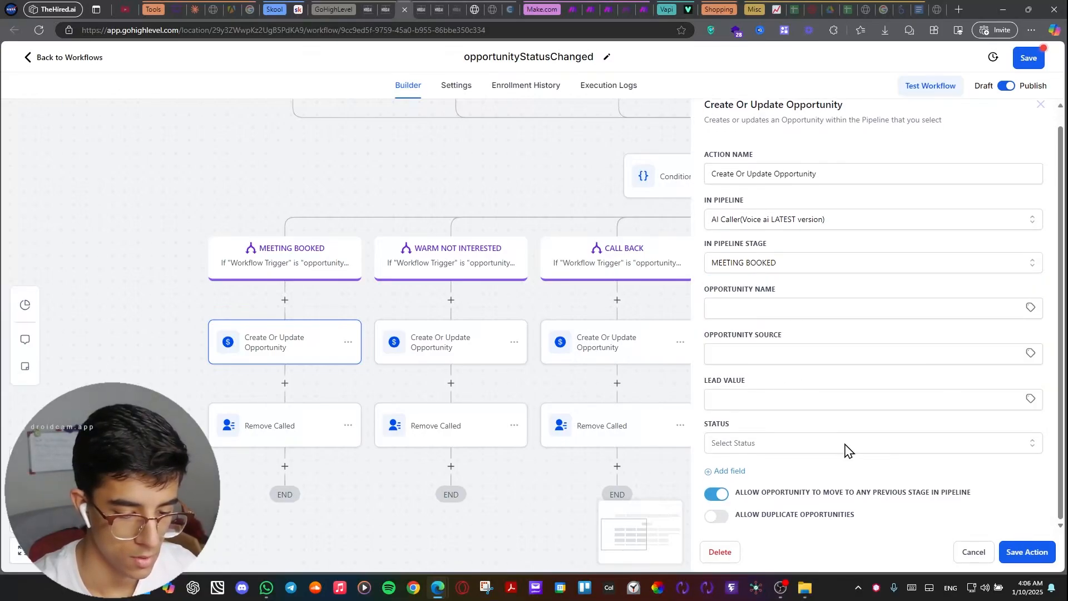
{"action": "left_click", "coordinate": [1037, 559]}
Check the MEETING BOOKED trigger's opportunityStatusChanged filter, "Has changed to" MEETING_BOOKED, and save the trigger.
{"action": "left_click", "coordinate": [402, 192]}
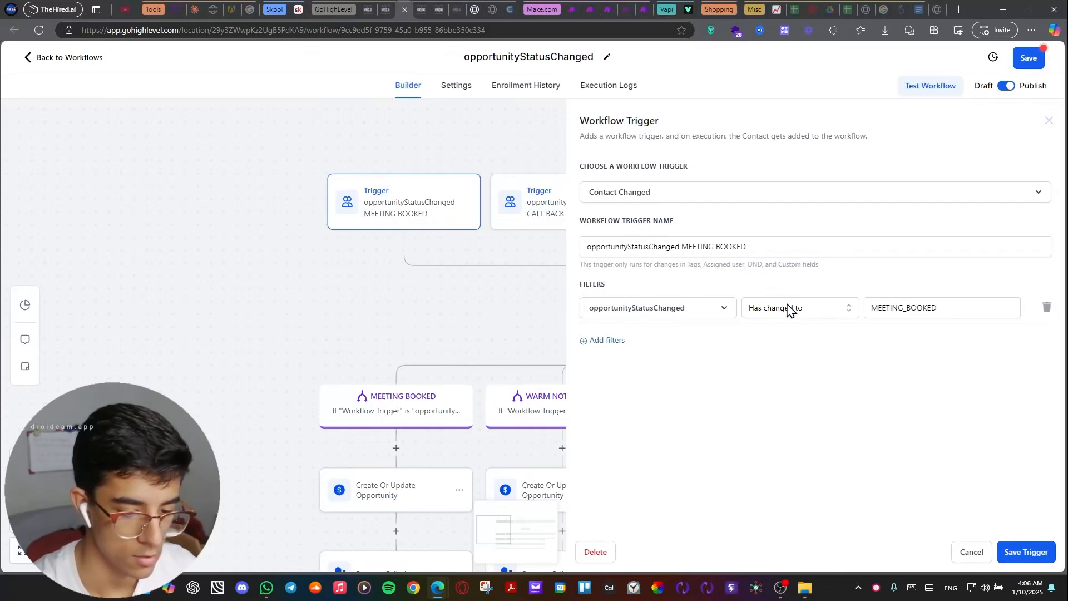
{"action": "left_click", "coordinate": [806, 310]}
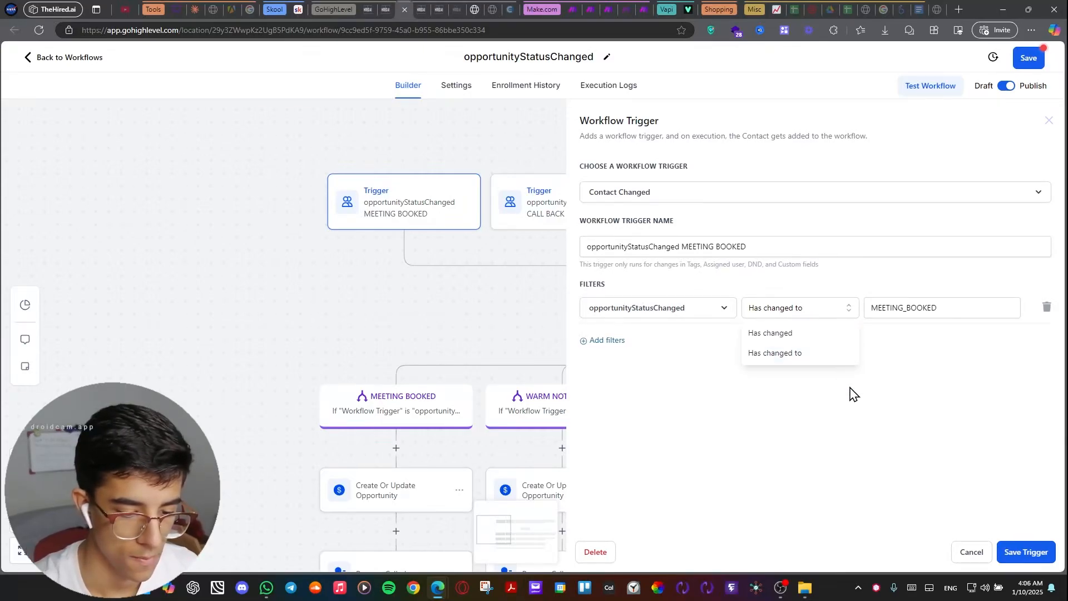
{"action": "left_click", "coordinate": [875, 402]}
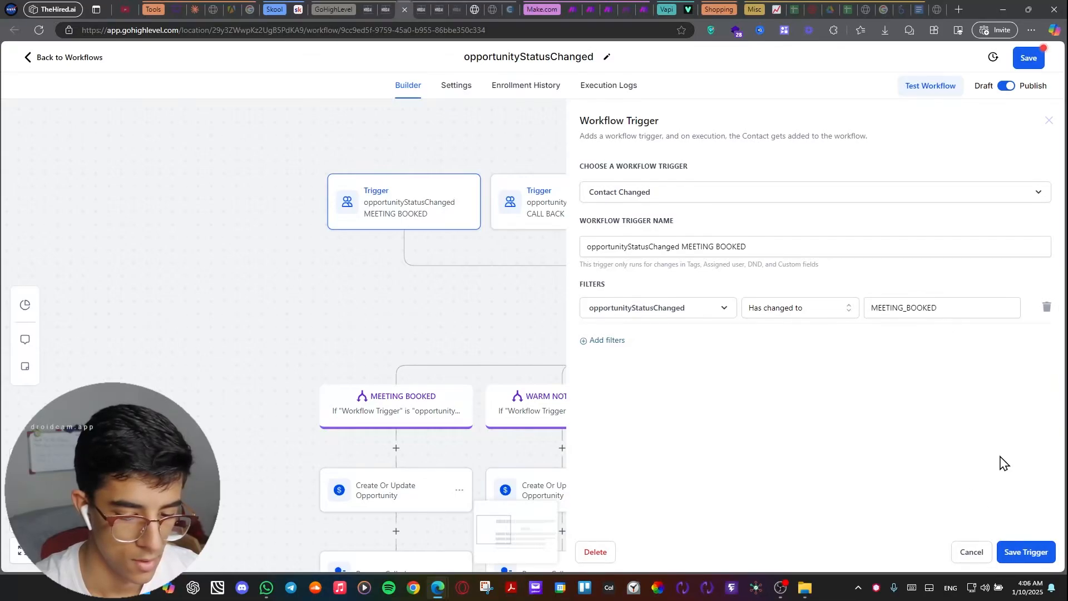
{"action": "left_click", "coordinate": [965, 309]}
{"action": "left_click", "coordinate": [1023, 568]}
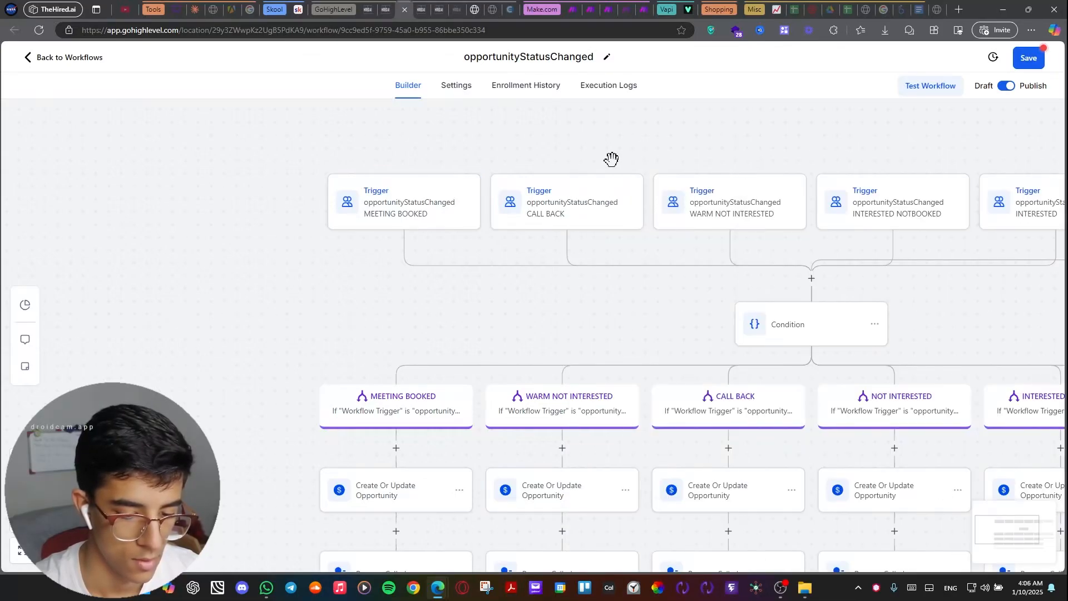
Check the AI Caller(Voice ai LATEST version) pipeline through to the MEETING BOOKED stage on the Opportunities board, and reload the page.
{"action": "left_click", "coordinate": [370, 10]}
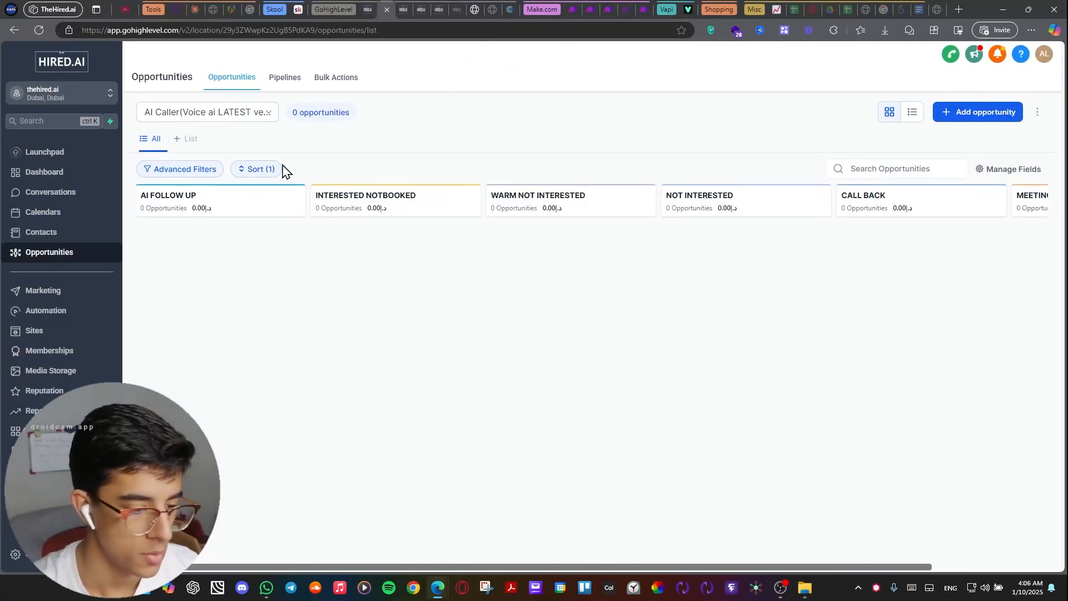
{"action": "left_click", "coordinate": [246, 114]}
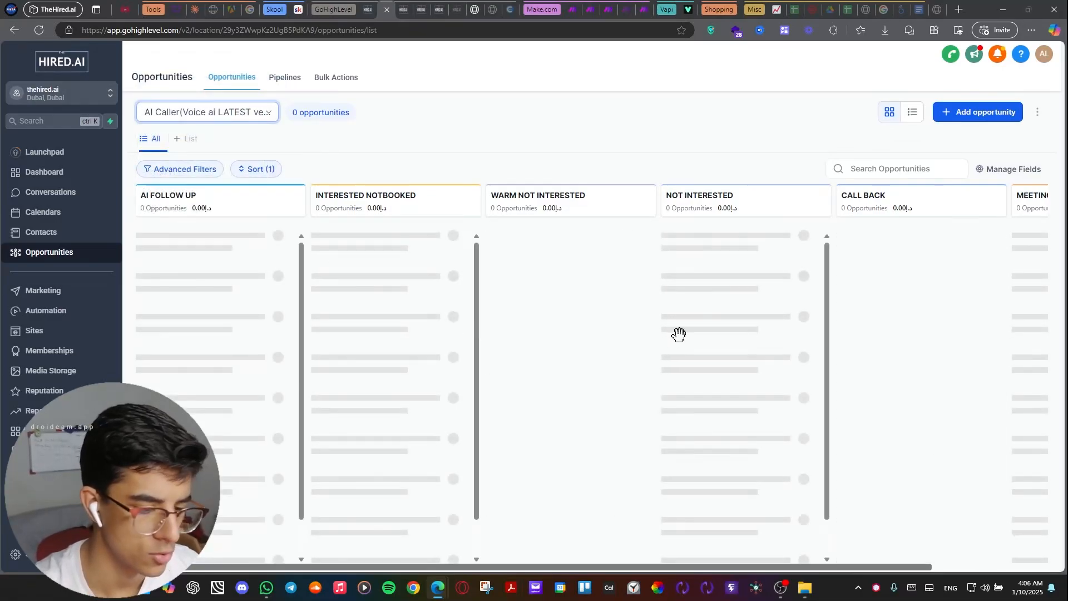
{"action": "left_click_drag", "start_coordinate": [592, 565], "coordinate": [870, 465]}
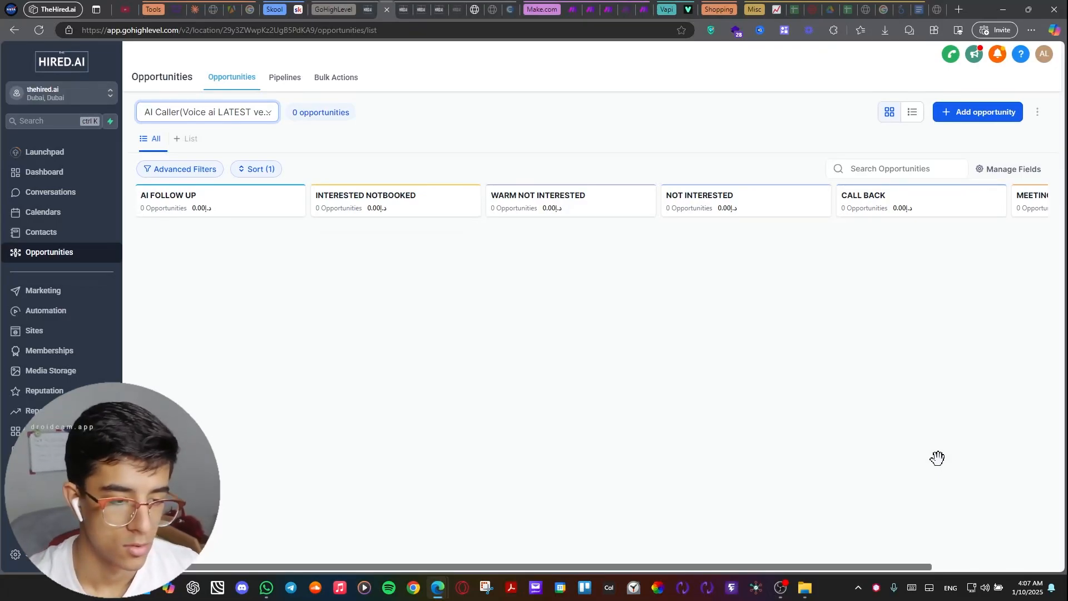
{"action": "scroll", "coordinate": [705, 547], "scroll_direction": "right", "scroll_amount": 2}
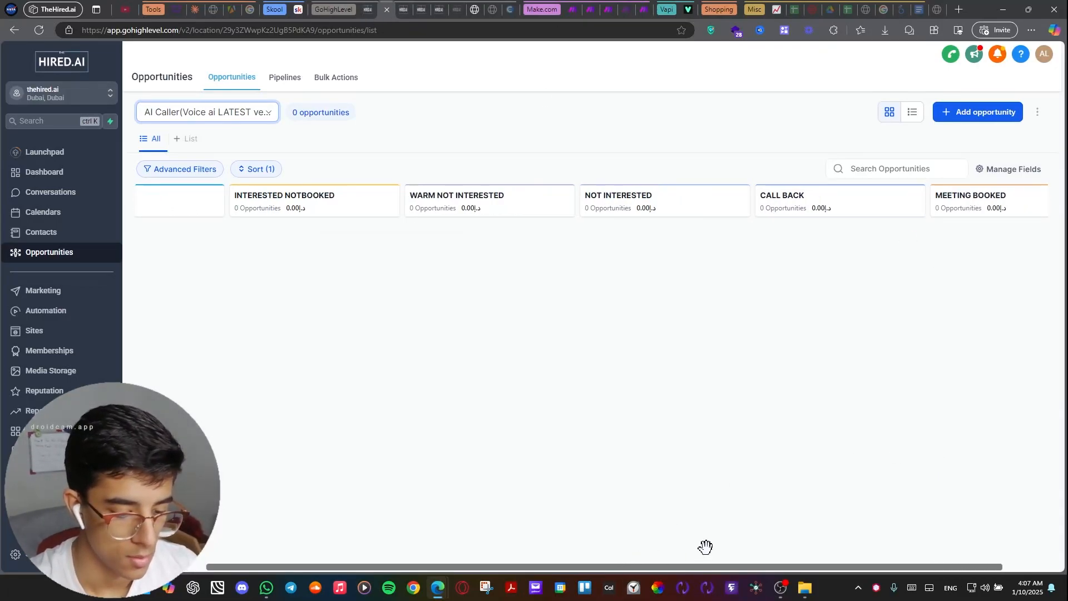
{"action": "right_click", "coordinate": [550, 351]}
{"action": "left_click", "coordinate": [604, 82]}
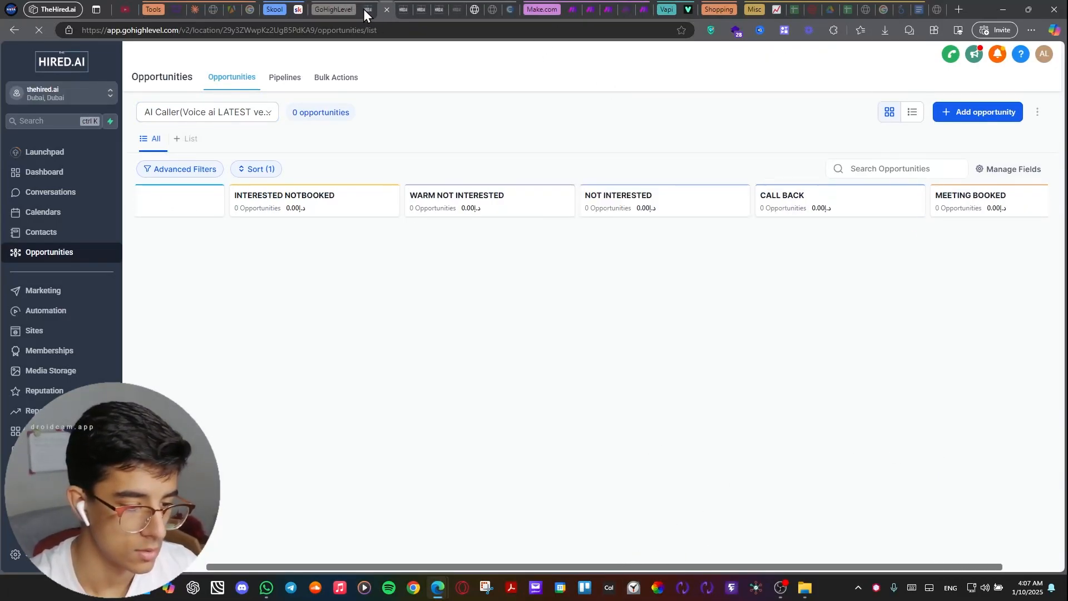
Switch to the GoHighLevel calendar and refresh it through the Appointments view to look for bookings in the week of Jan 6 – 12, 2025.
{"action": "left_click", "coordinate": [363, 9]}
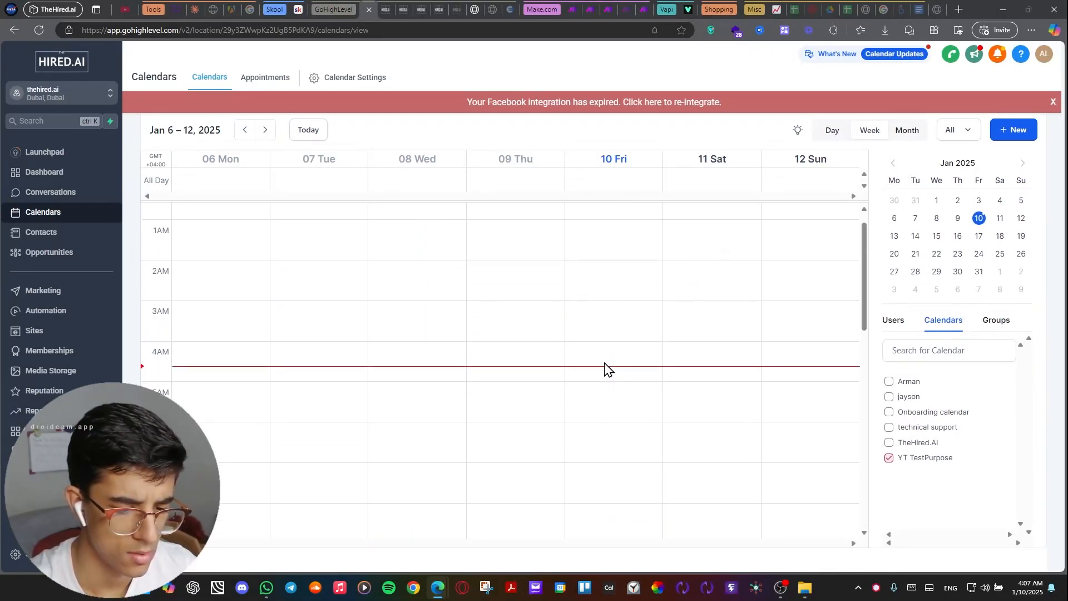
{"action": "scroll", "coordinate": [605, 363], "scroll_direction": "up", "scroll_amount": 1}
{"action": "mouse_move", "coordinate": [863, 254]}
{"action": "left_mouse_down"}
{"action": "mouse_move", "coordinate": [865, 289]}
{"action": "mouse_move", "coordinate": [864, 251]}
{"action": "left_mouse_up"}
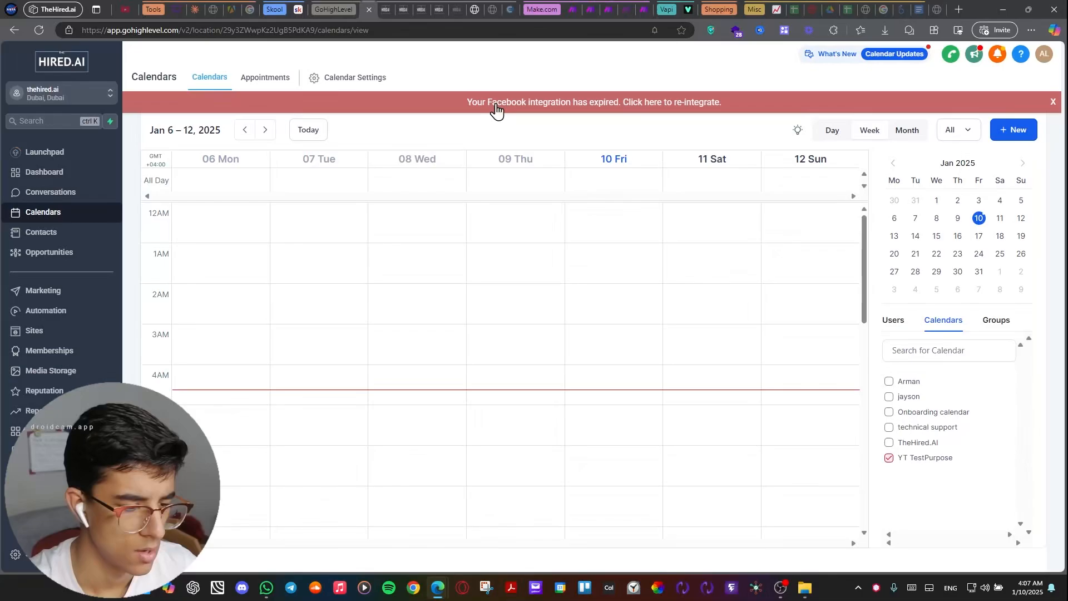
{"action": "left_click", "coordinate": [264, 79]}
{"action": "left_click", "coordinate": [212, 80]}
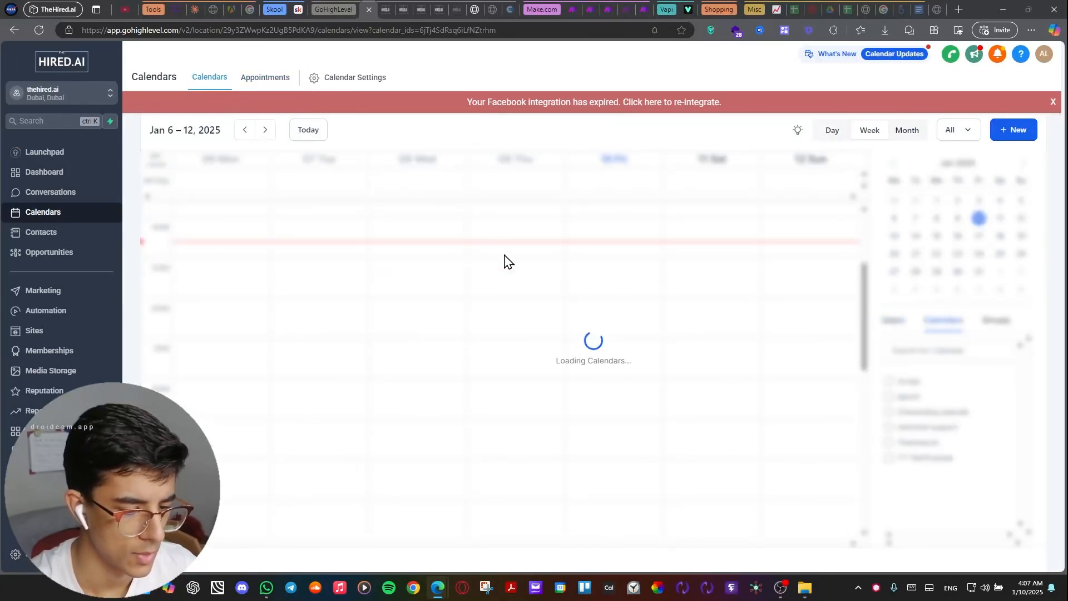
{"action": "scroll", "coordinate": [673, 298], "scroll_direction": "down", "scroll_amount": 10}
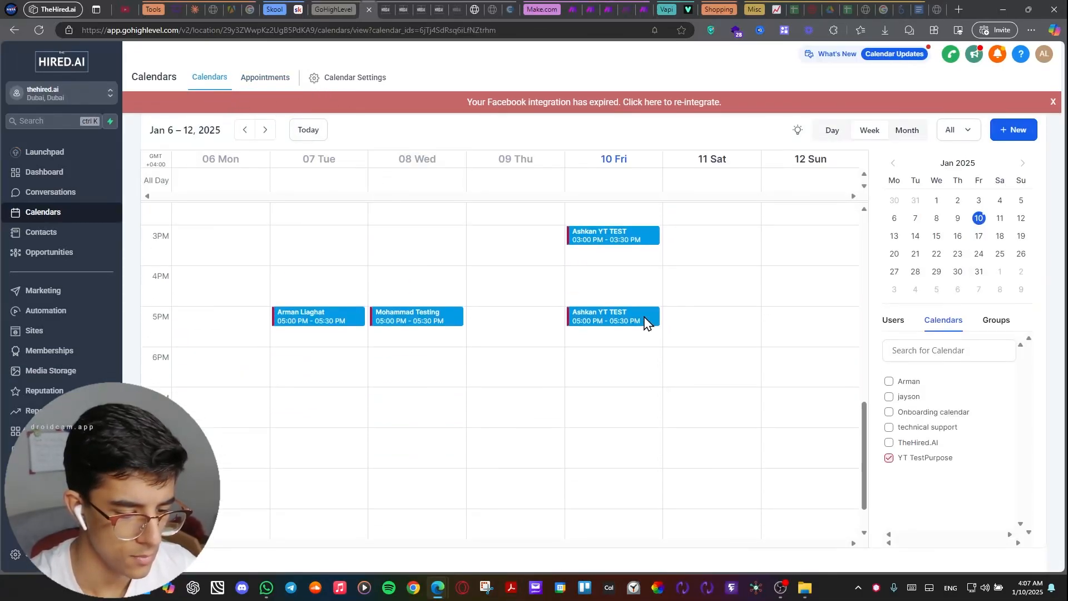
Inspect the details of Friday January 10's 3:00 PM appointment, close them, and check the Opportunities board's pipeline stages again.
{"action": "scroll", "coordinate": [596, 278], "scroll_direction": "up", "scroll_amount": 1}
{"action": "scroll", "coordinate": [604, 282], "scroll_direction": "up", "scroll_amount": 10}
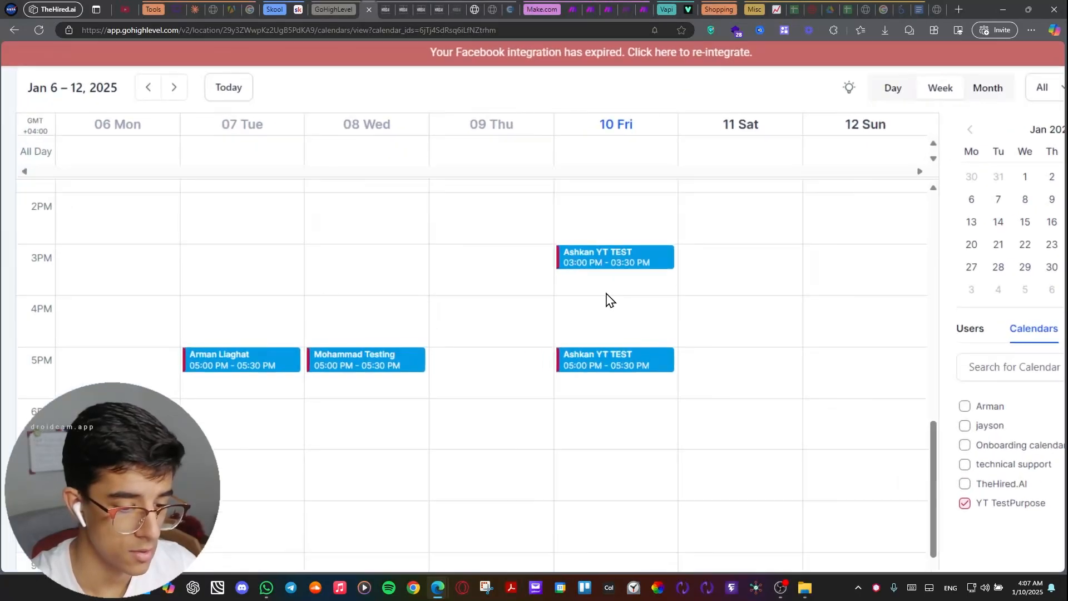
{"action": "scroll", "coordinate": [592, 317], "scroll_direction": "down", "scroll_amount": 10}
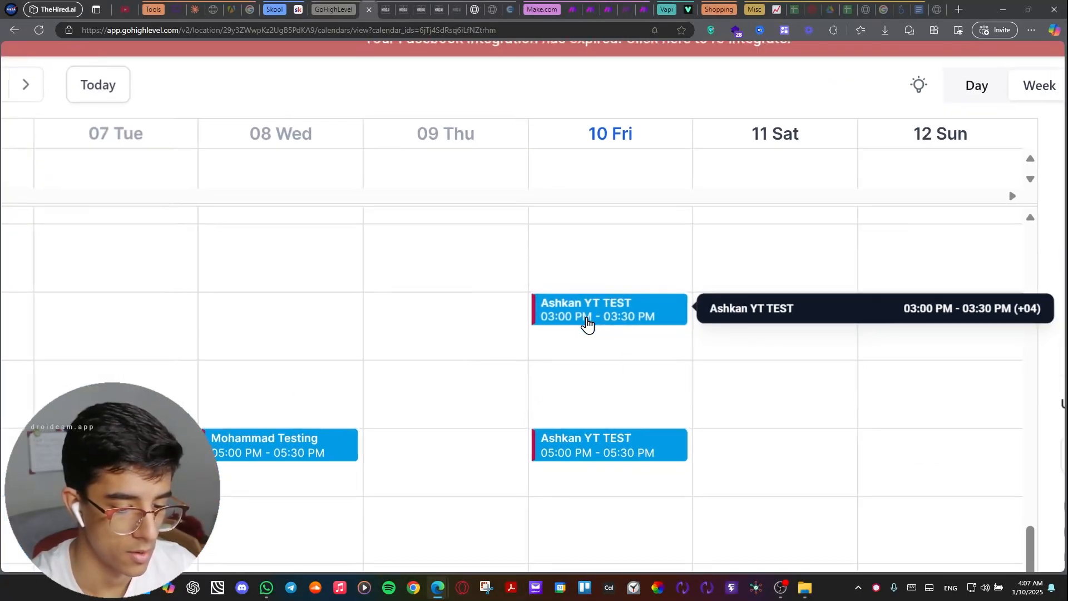
{"action": "scroll", "coordinate": [587, 322], "scroll_direction": "up", "scroll_amount": 10}
{"action": "scroll", "coordinate": [558, 313], "scroll_direction": "down", "scroll_amount": 10}
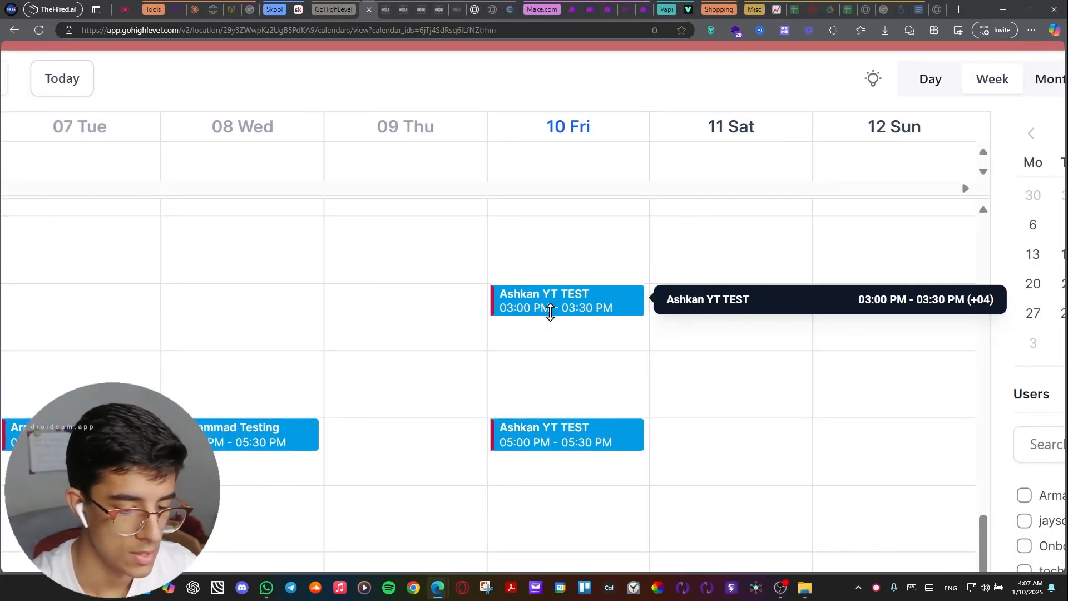
{"action": "left_click", "coordinate": [556, 294]}
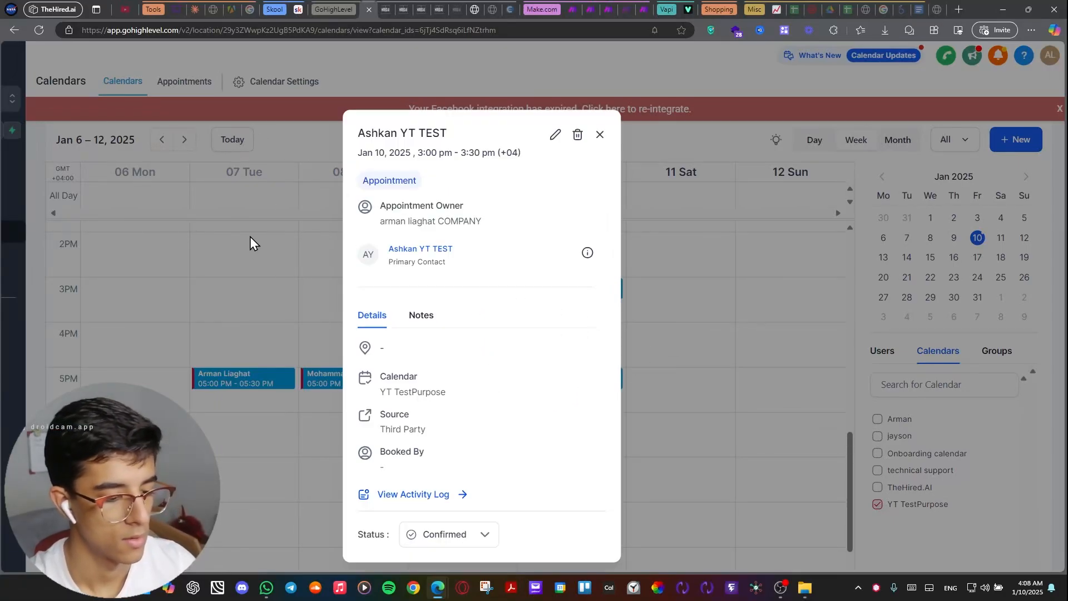
{"action": "left_click", "coordinate": [599, 134]}
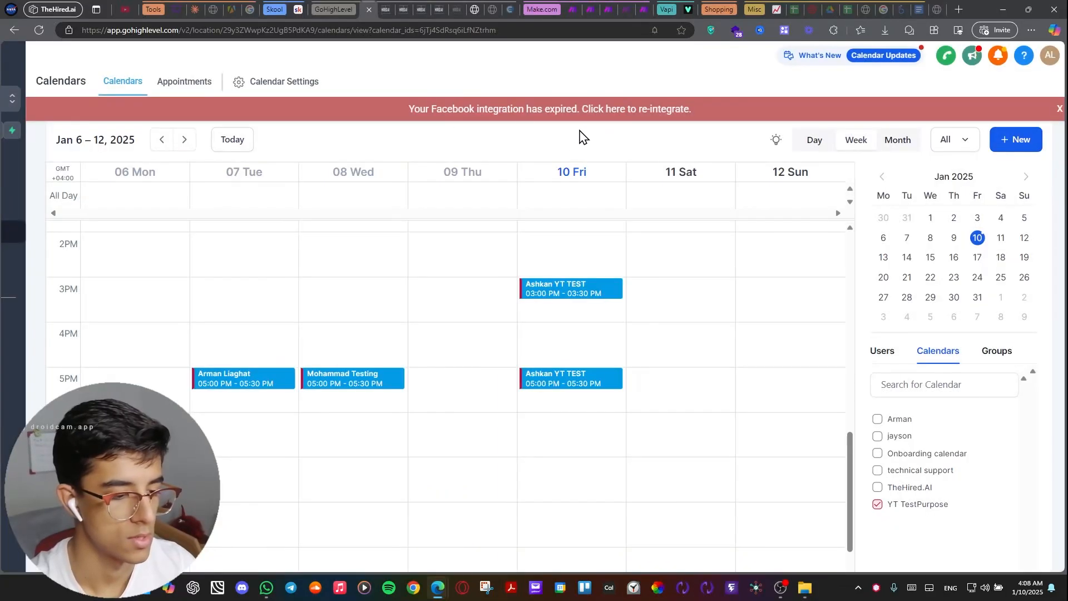
{"action": "left_click", "coordinate": [390, 9]}
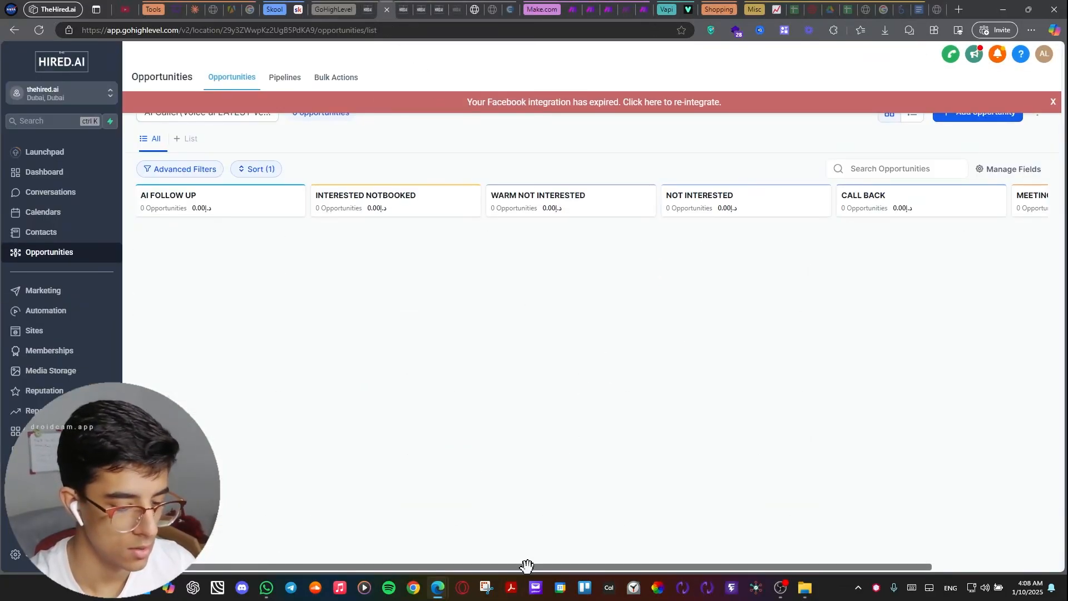
{"action": "left_click_drag", "start_coordinate": [576, 575], "coordinate": [499, 546]}
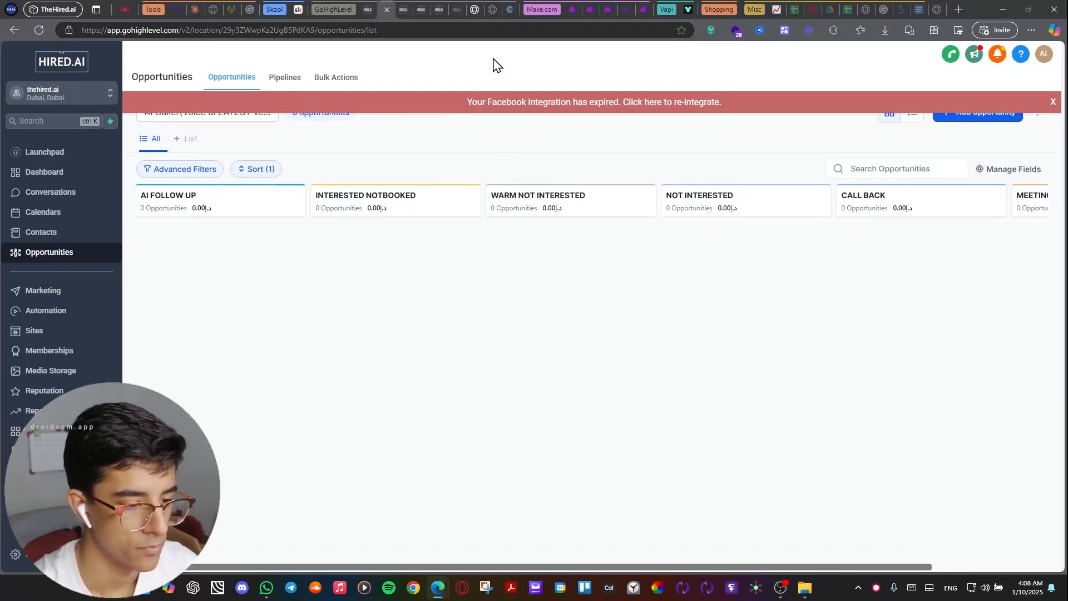
Show TheHired.AI community's about page on Skool, and switch to the thehired.ai website.
{"action": "left_click", "coordinate": [295, 9]}
{"action": "scroll", "coordinate": [495, 311], "scroll_direction": "down", "scroll_amount": 1}
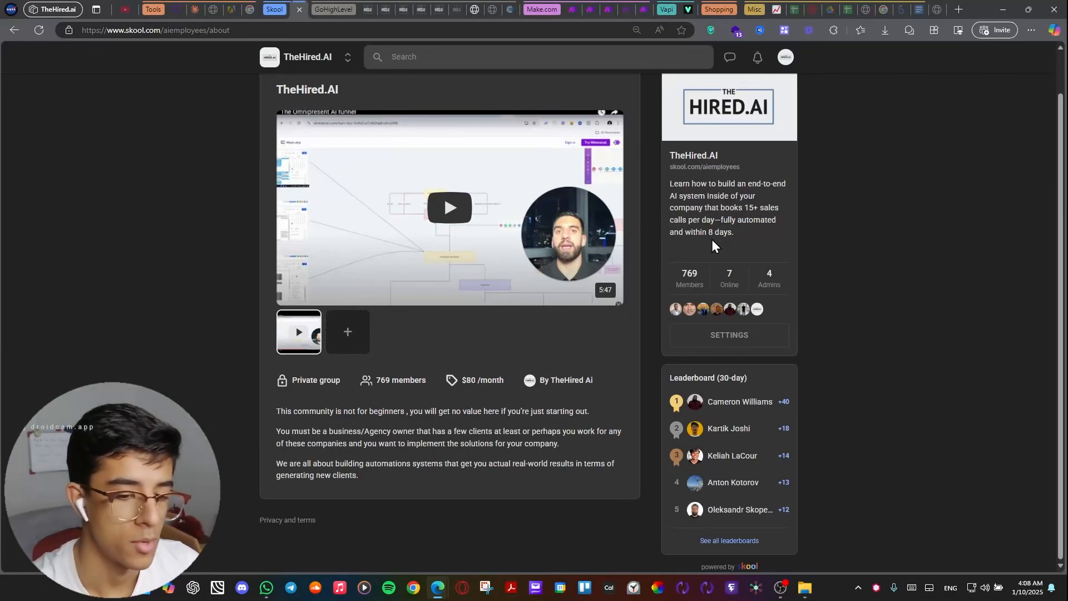
{"action": "left_click", "coordinate": [936, 10]}
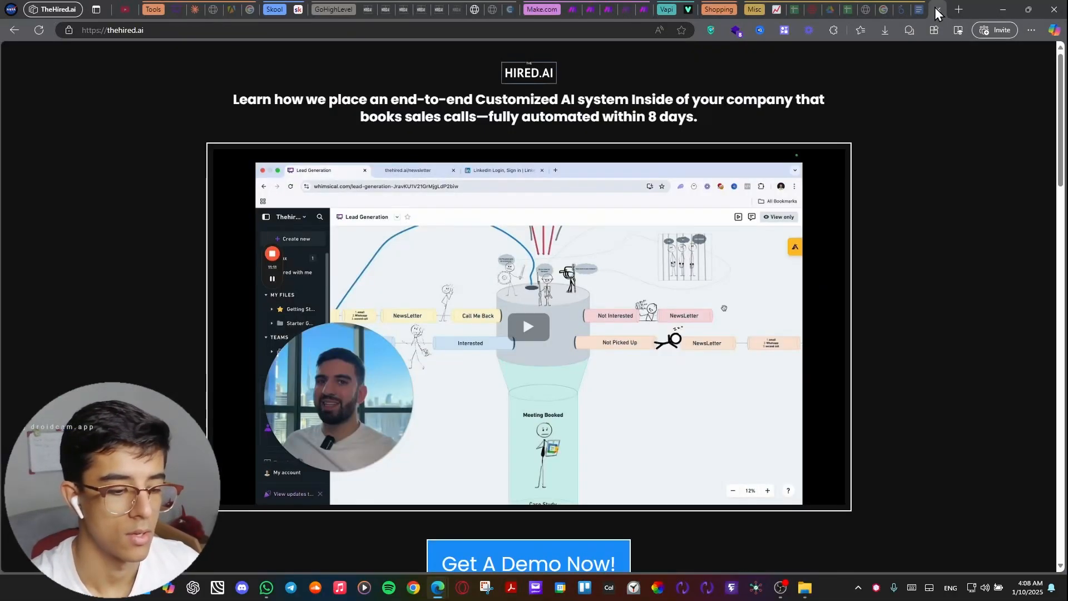